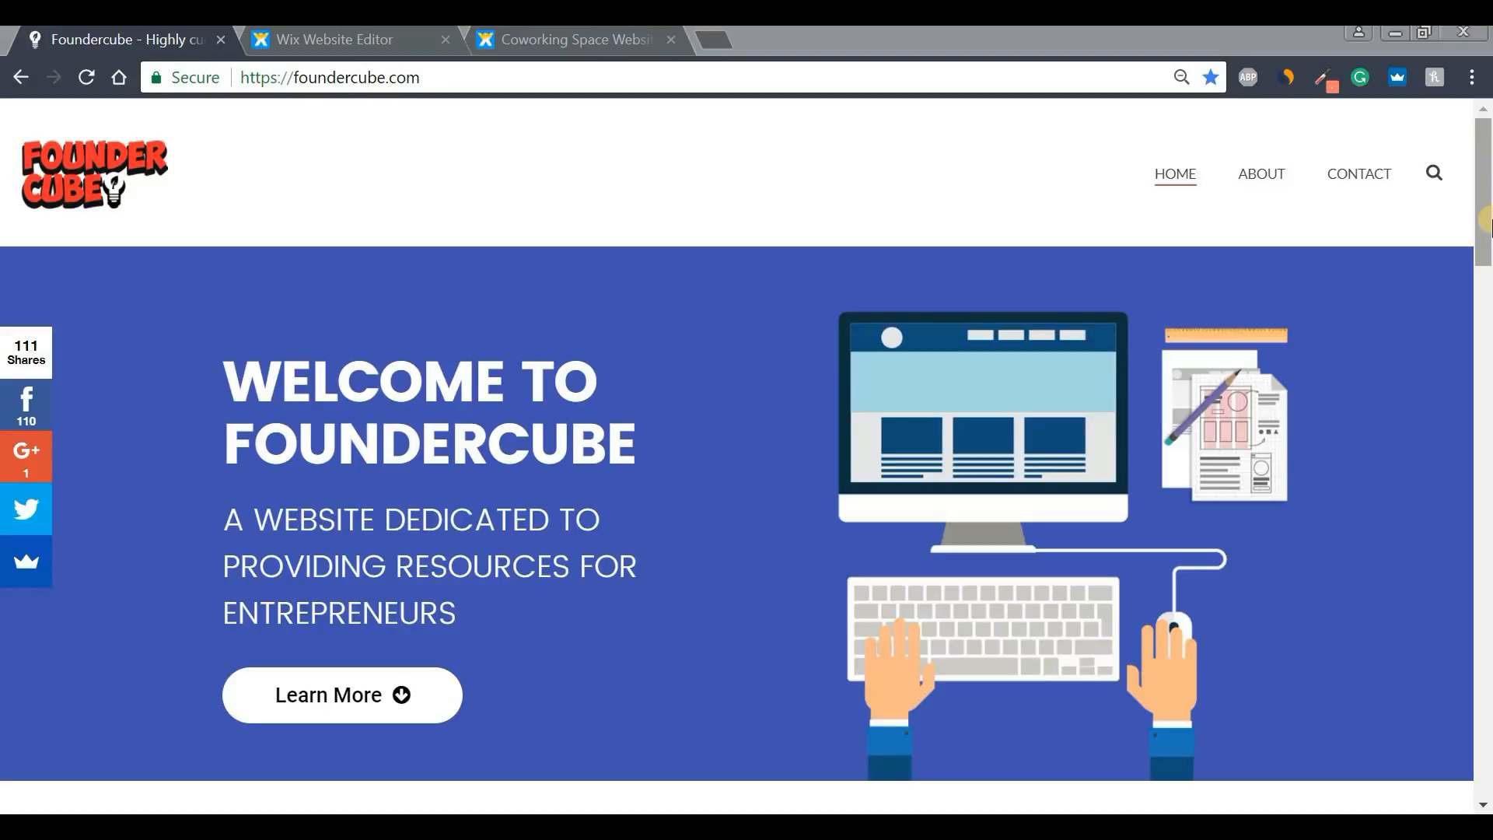
- Look over The Annex site preview and the coworking template's mobile preview
click(355, 44)
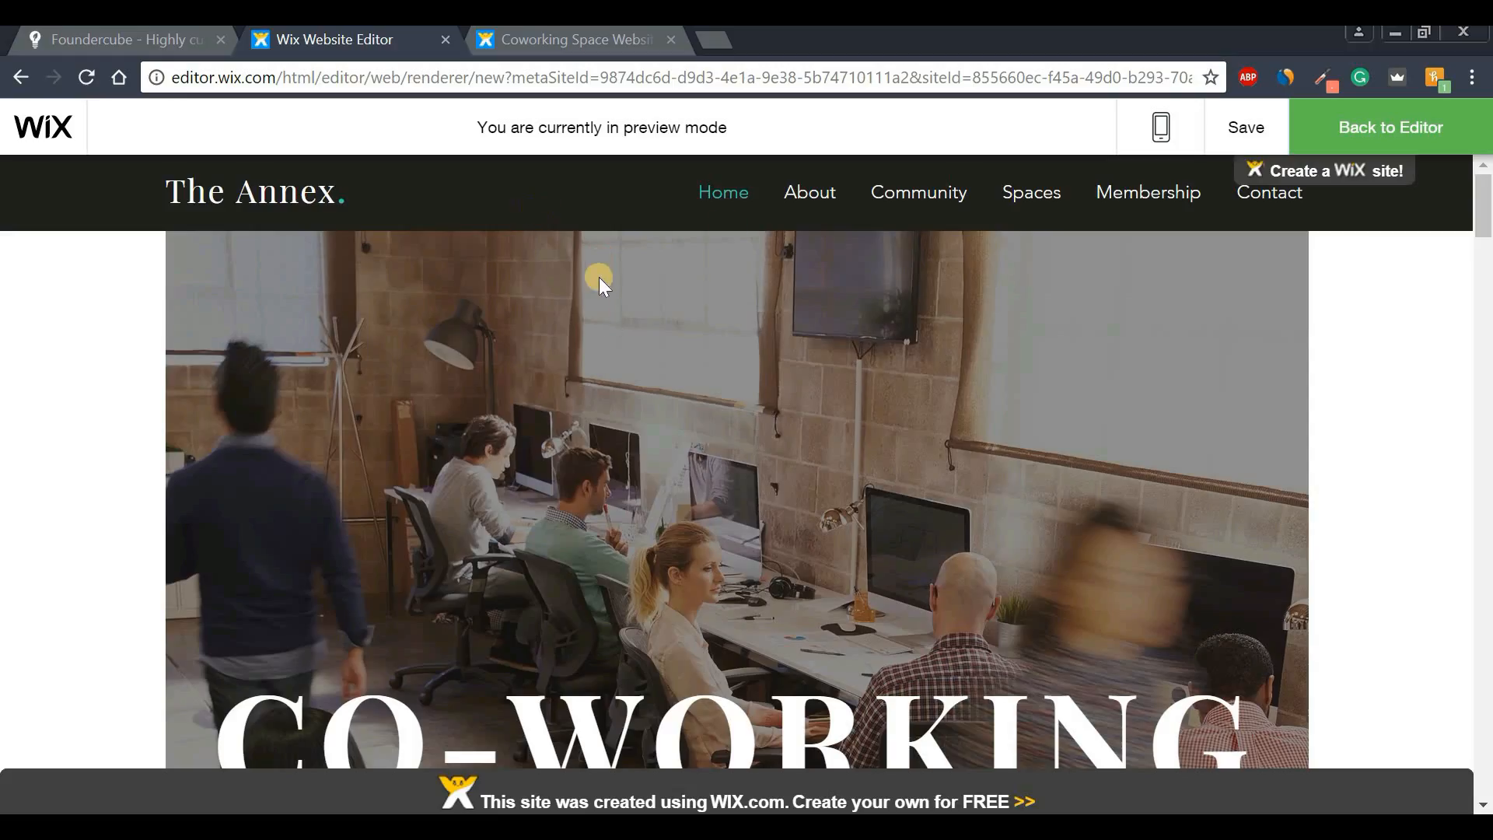
drag(1485, 204, 1484, 576)
click(622, 43)
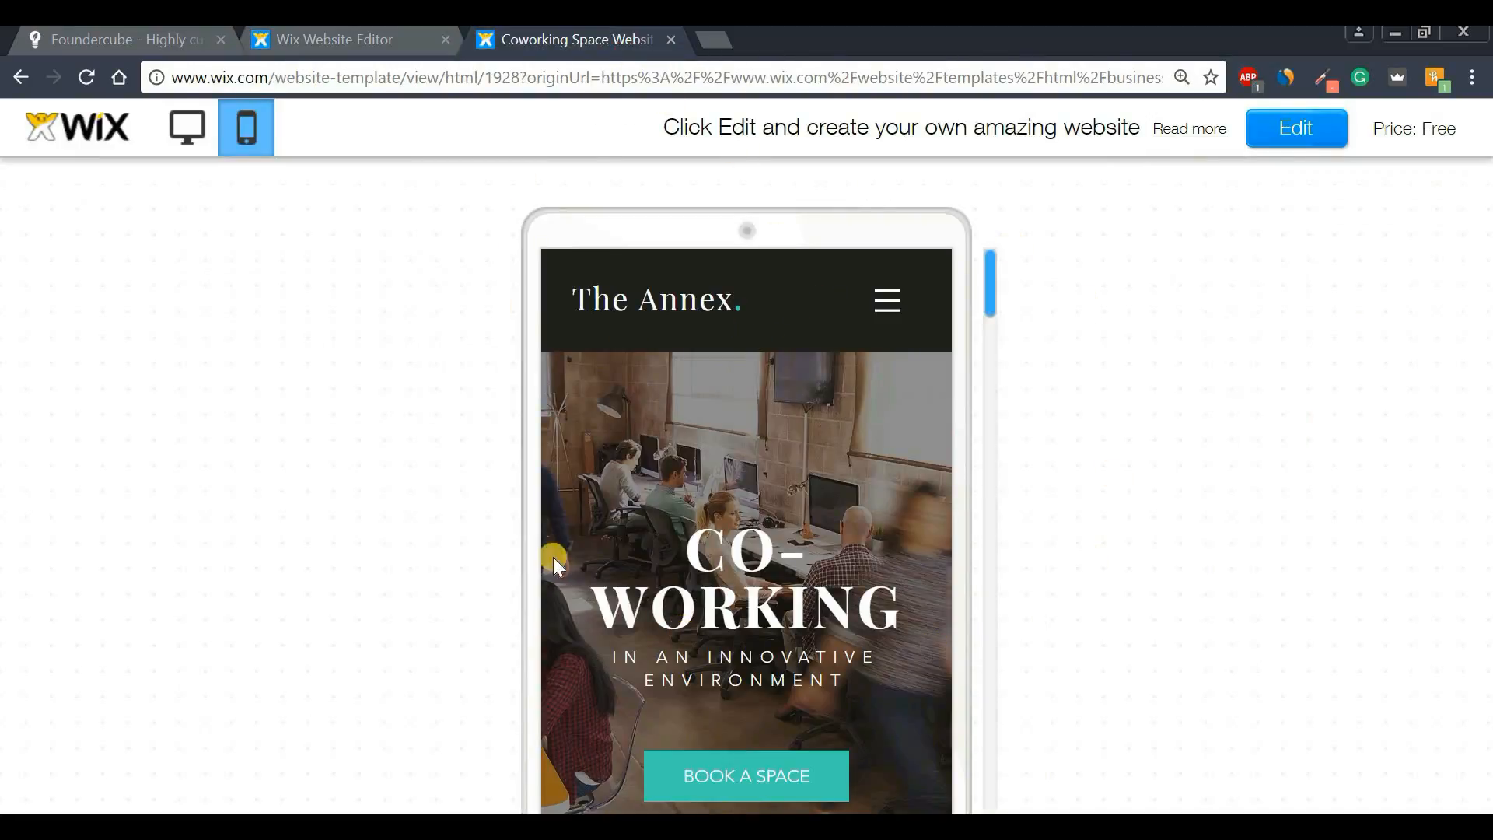
mouse_move(987, 274)
mouse_down()
mouse_move(989, 794)
mouse_move(992, 255)
mouse_up()
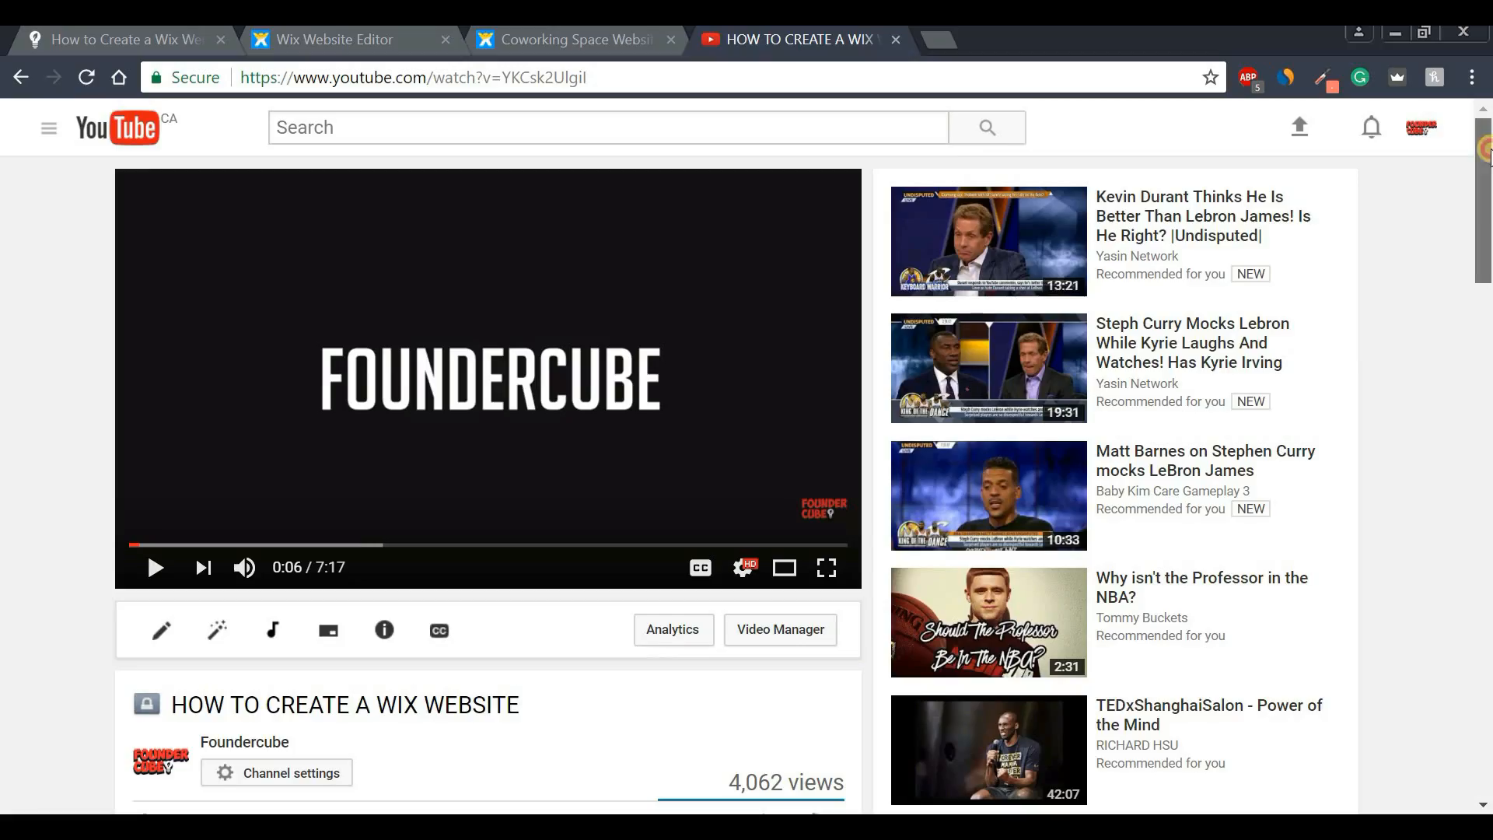
- Scroll to the video description and follow the foundercube.com guide link
drag(1485, 147, 1485, 210)
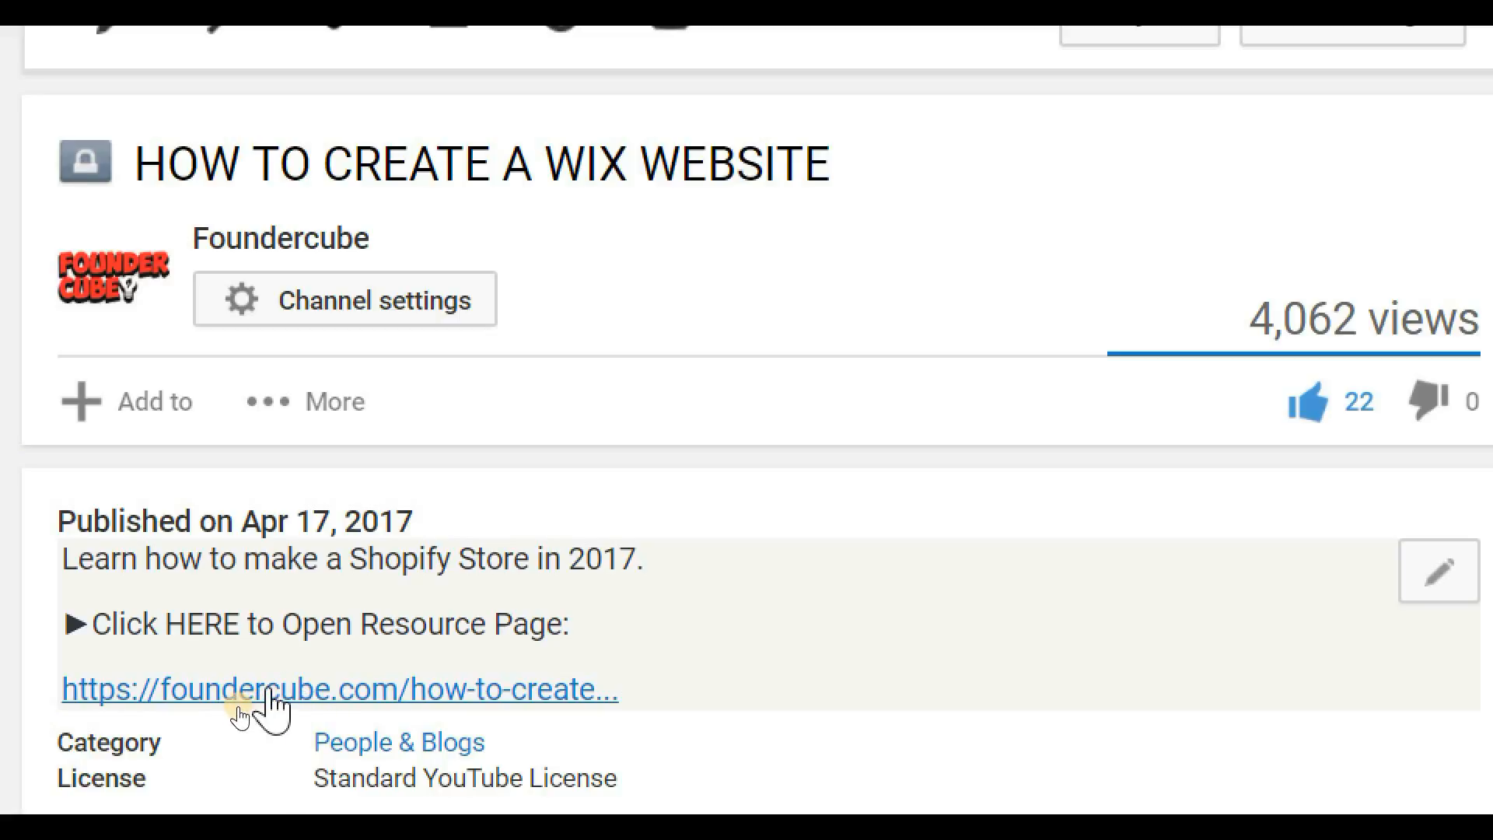
click(268, 691)
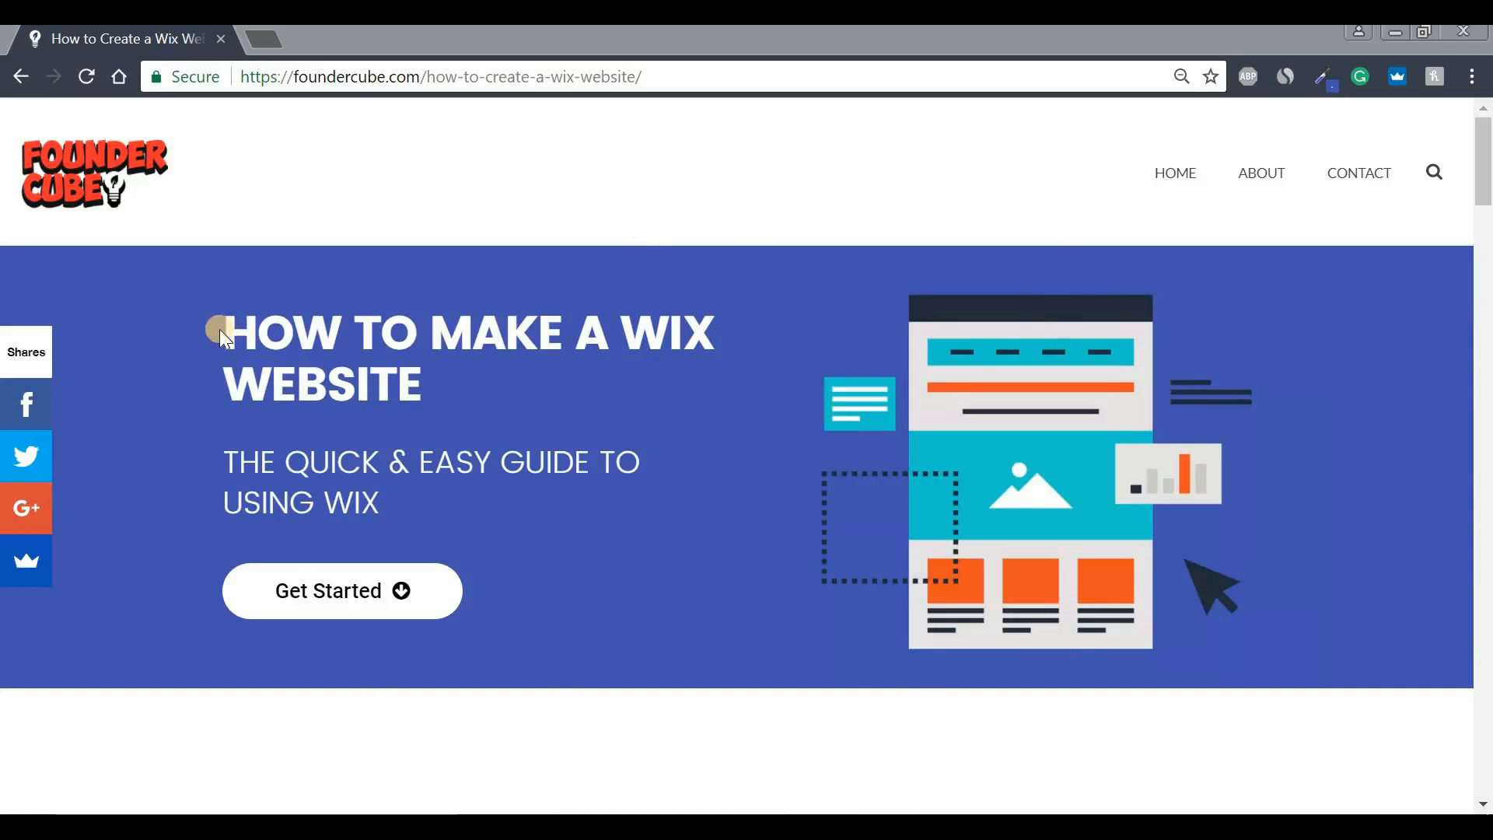
- Read through the Foundercube guide's headline and jump to its video section
drag(220, 334, 727, 373)
click(500, 497)
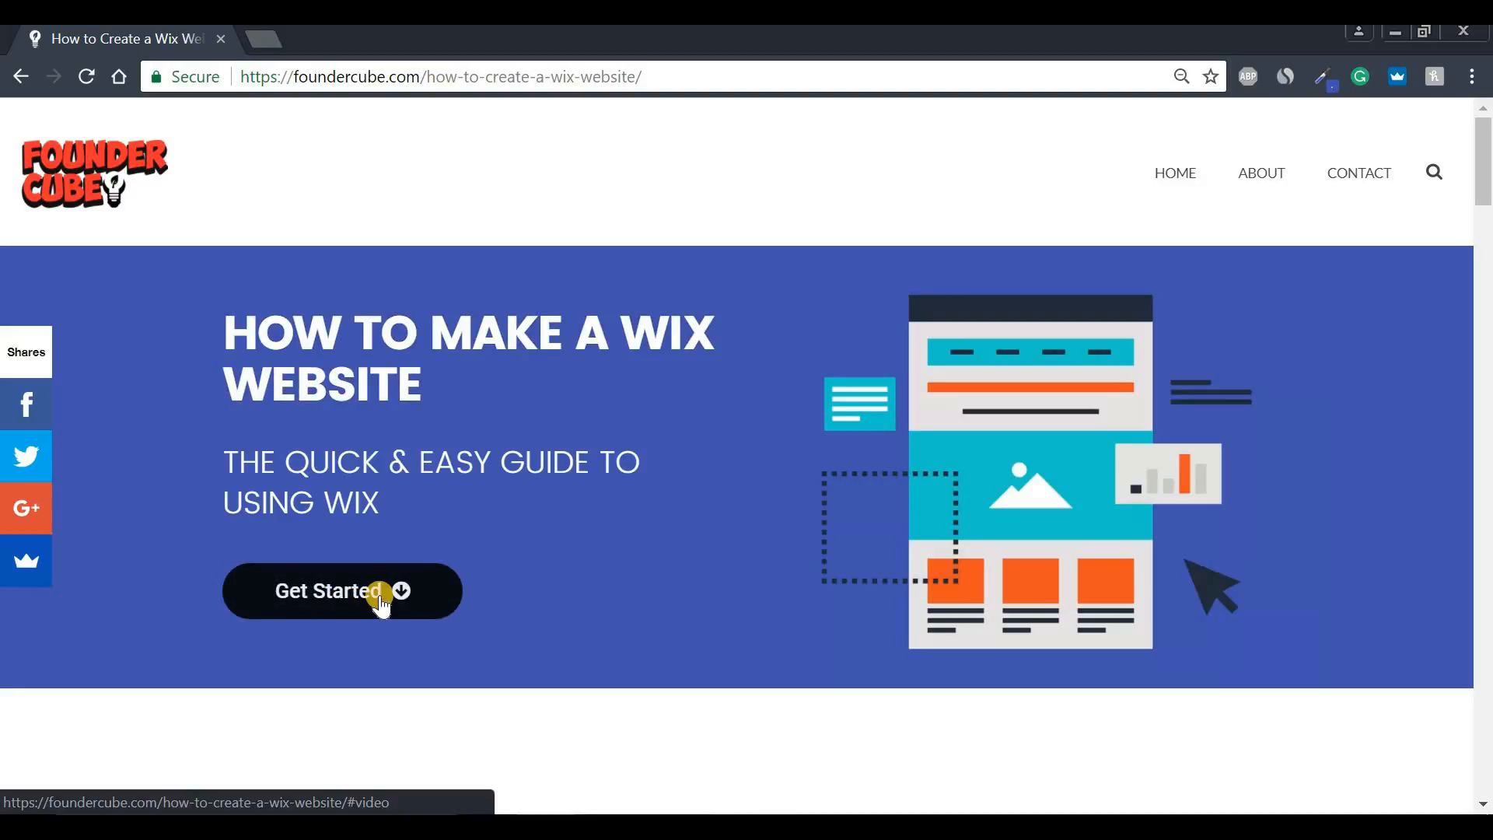
click(350, 597)
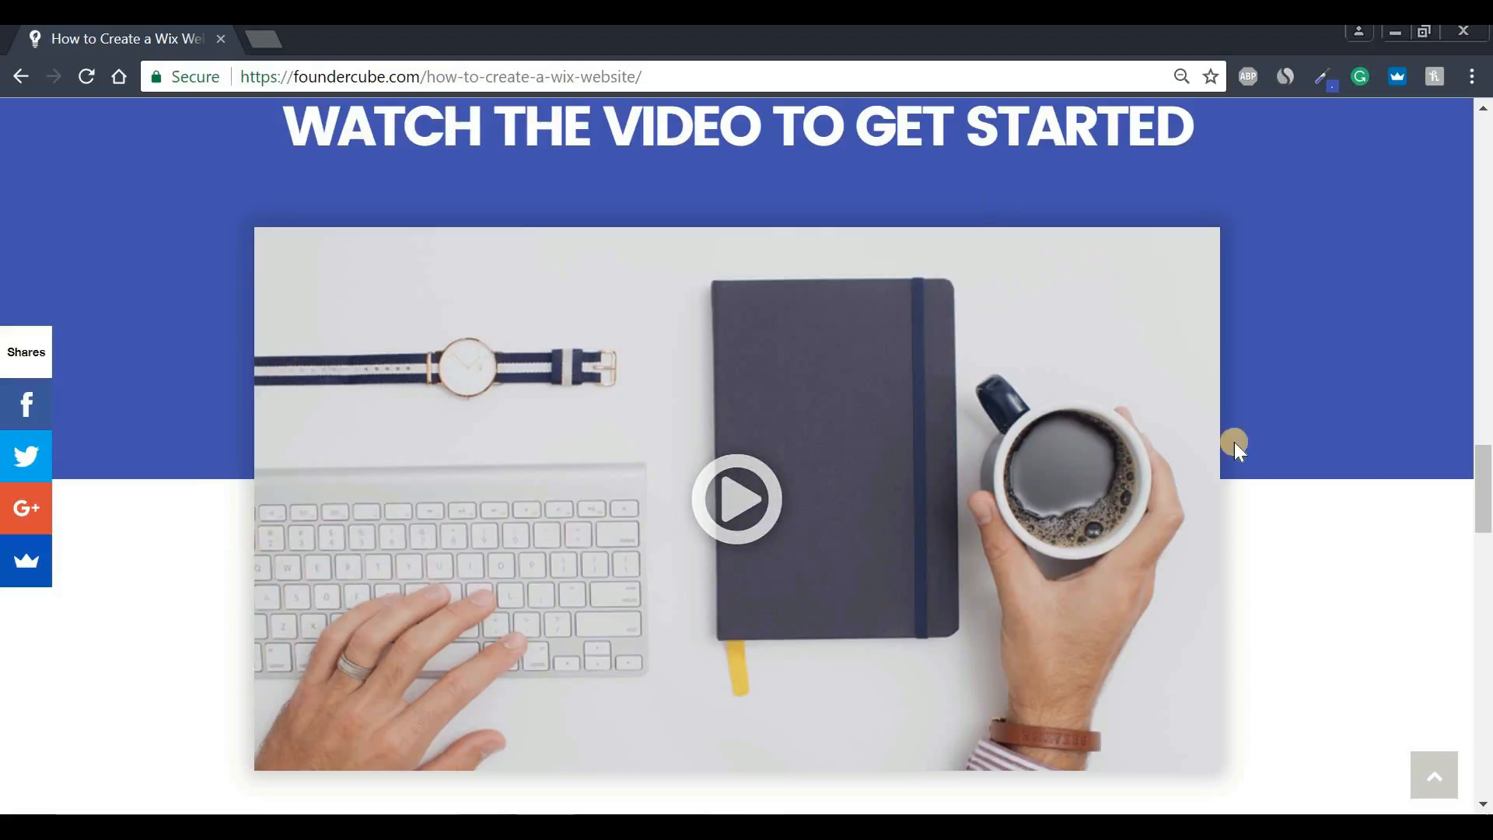
drag(299, 127, 1220, 187)
click(1221, 203)
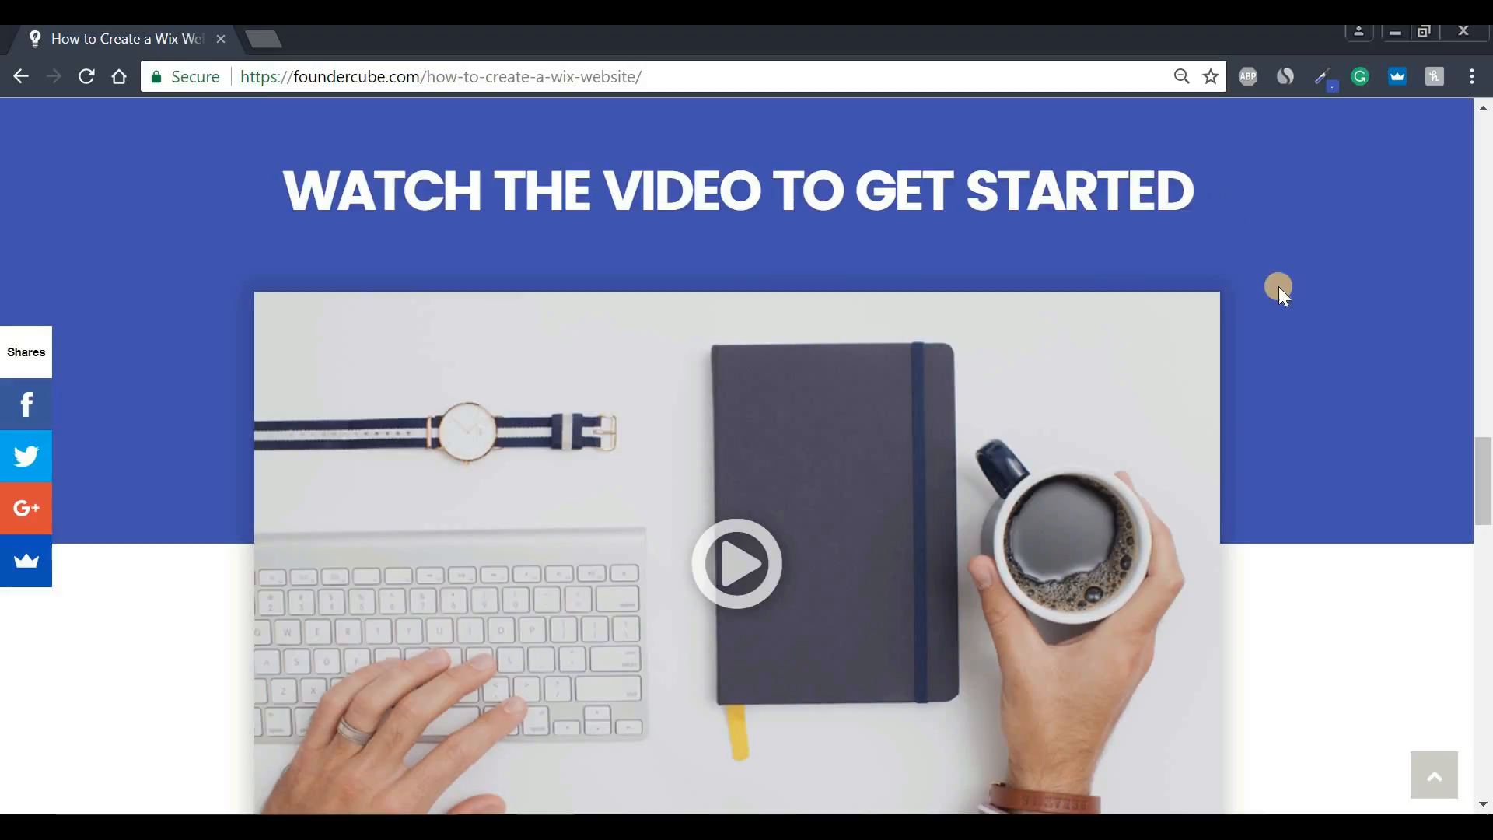
- Scroll to Step 1 and open the CREATE WIX ACCOUNT page in a new tab
drag(1476, 456, 1353, 521)
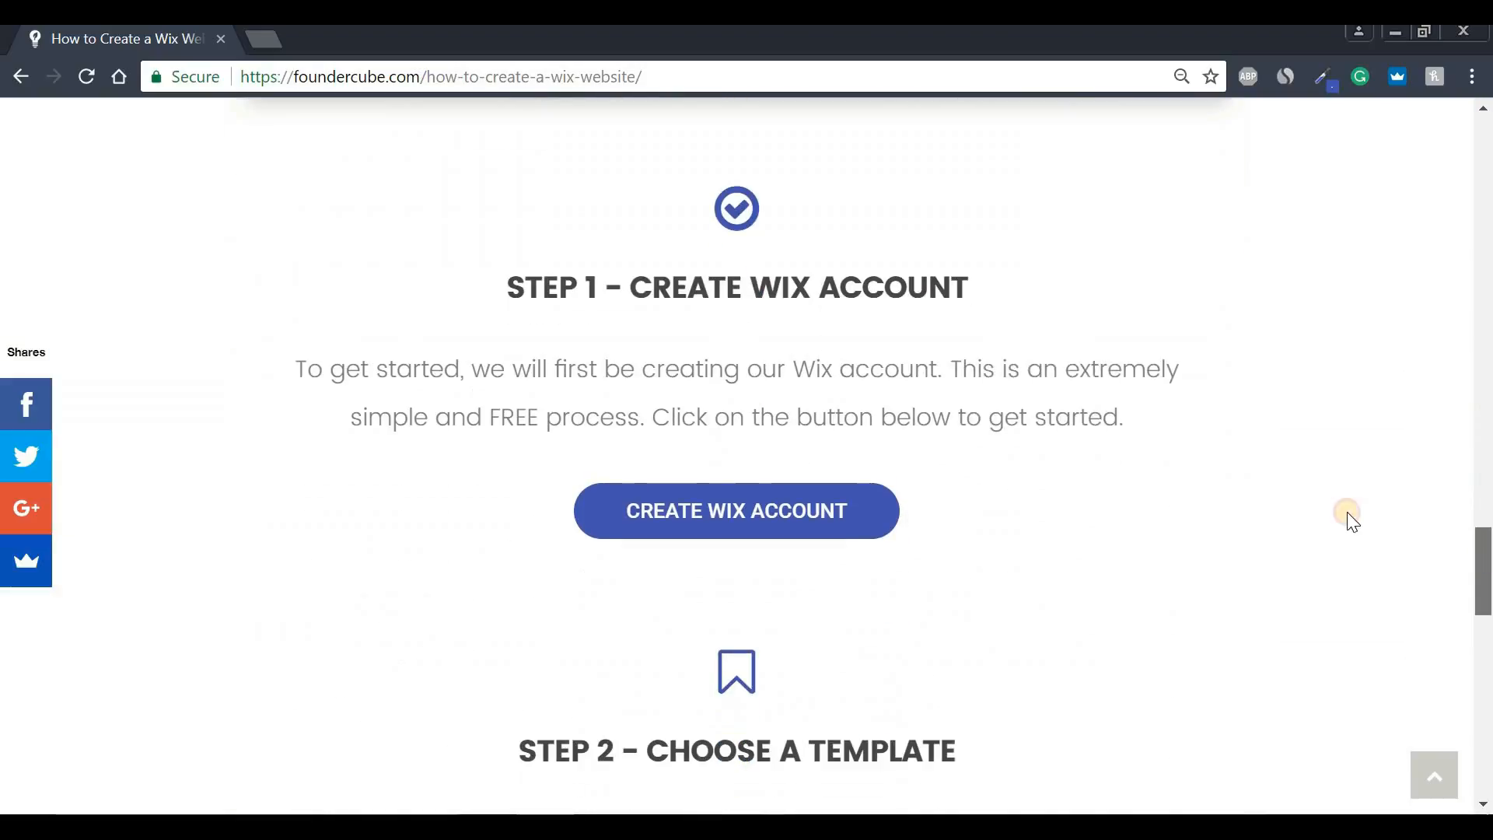
drag(511, 290, 1001, 307)
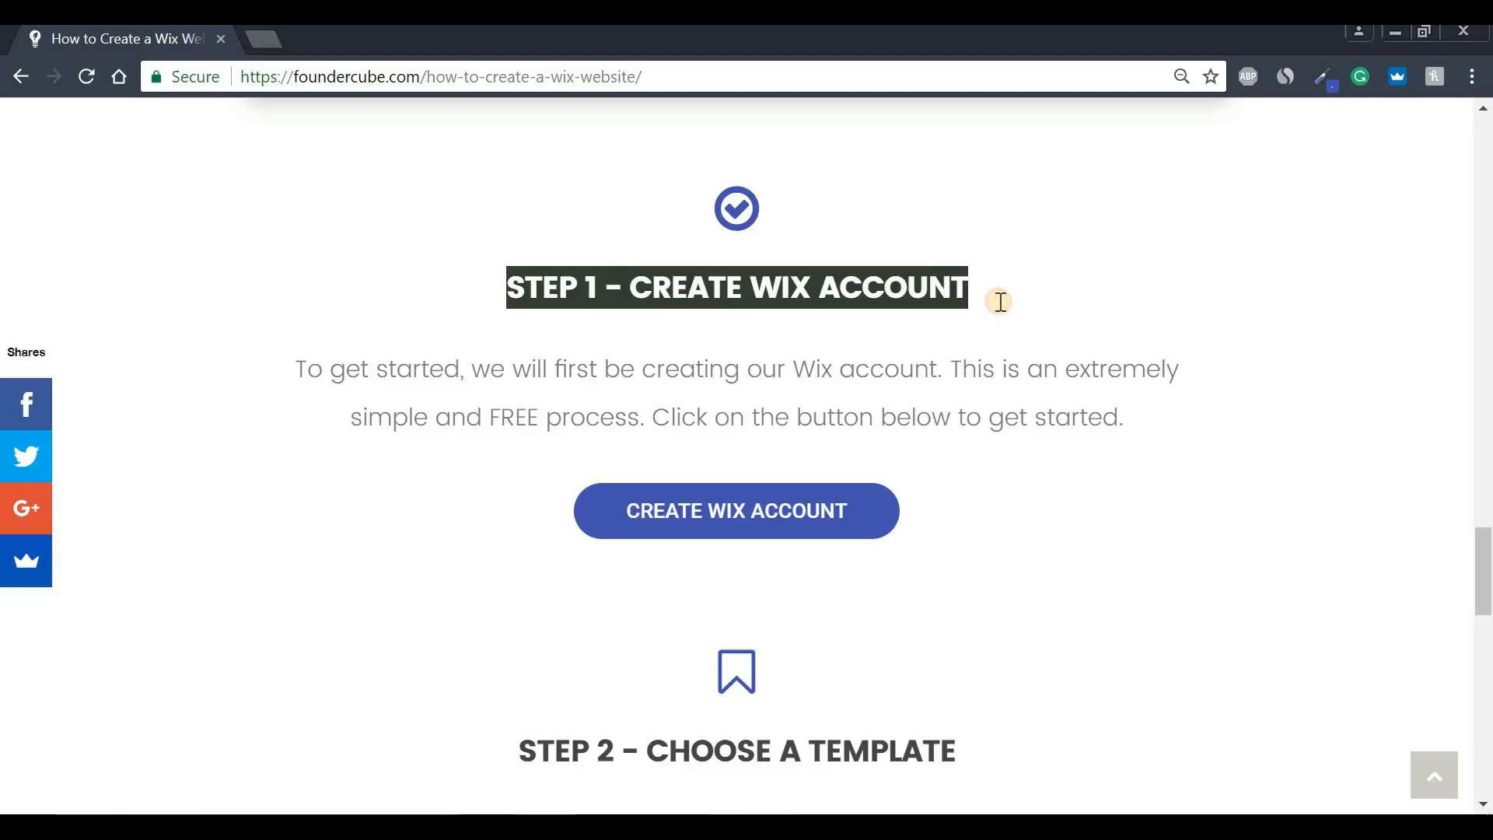
click(1001, 303)
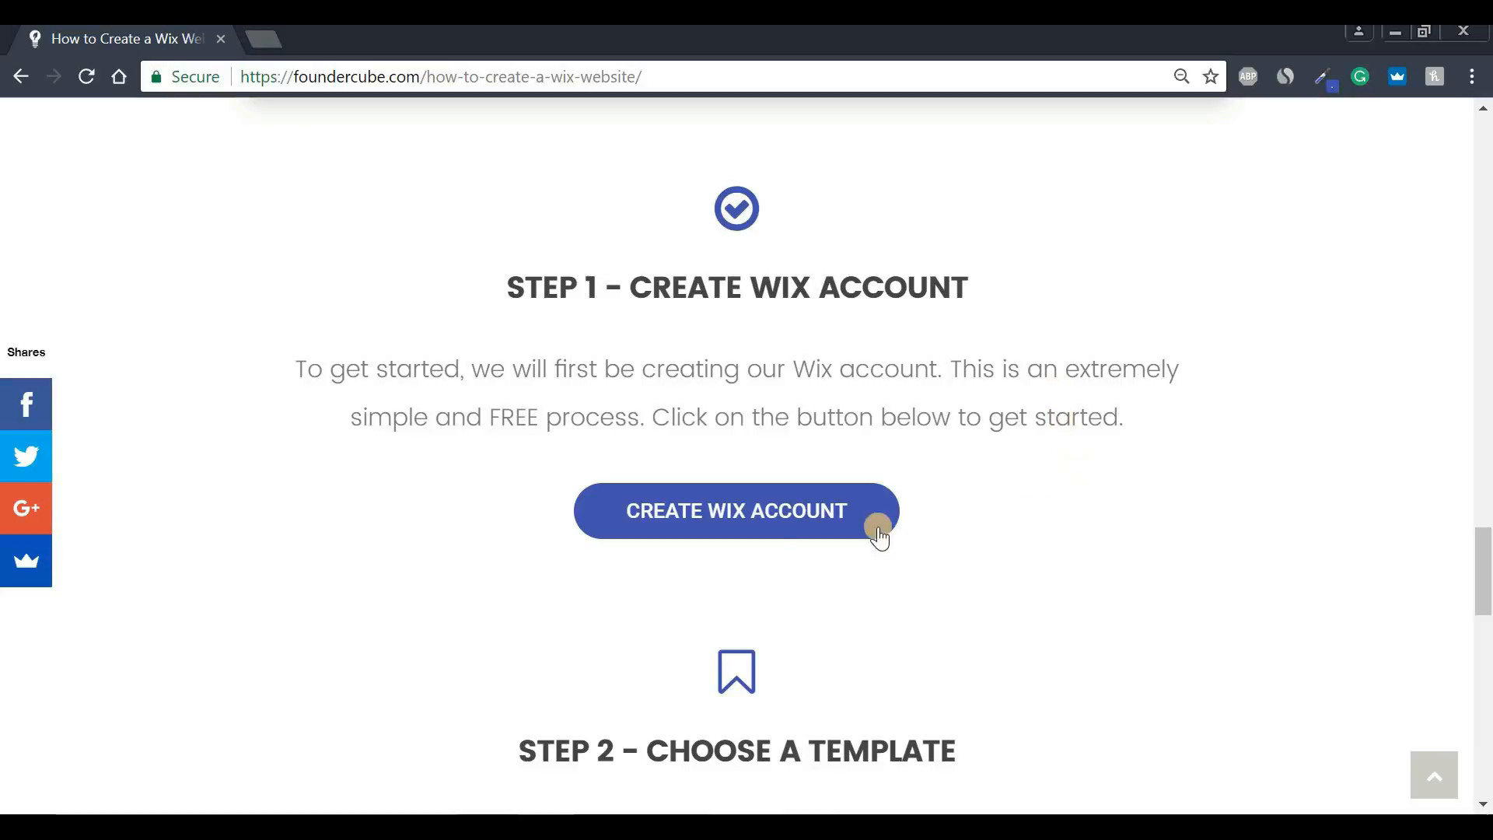
click(736, 520)
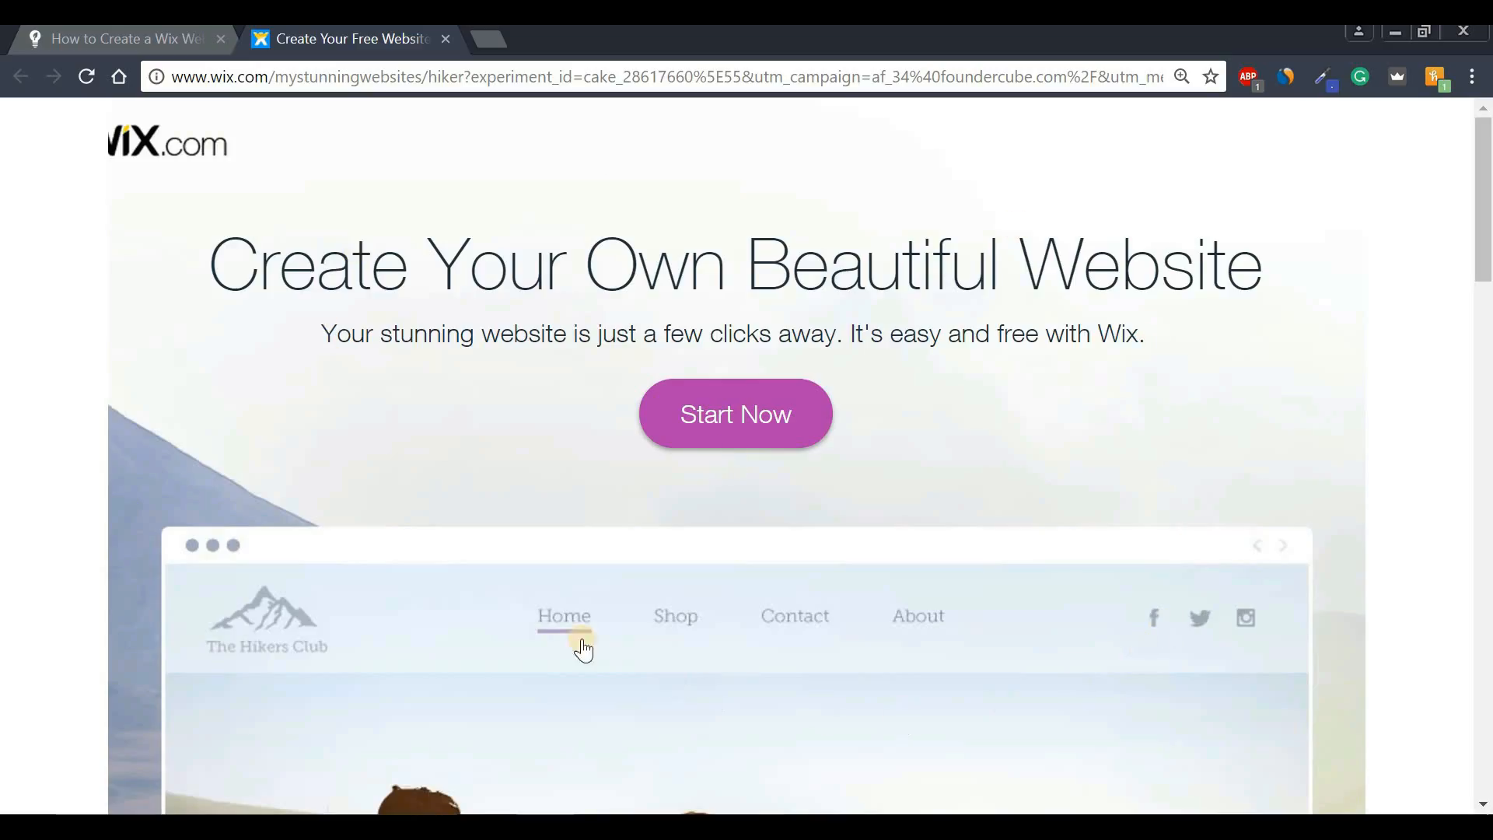
- Start the Wix sign-up from the 'Create Your Own Beautiful Website' landing page
drag(209, 276, 1287, 306)
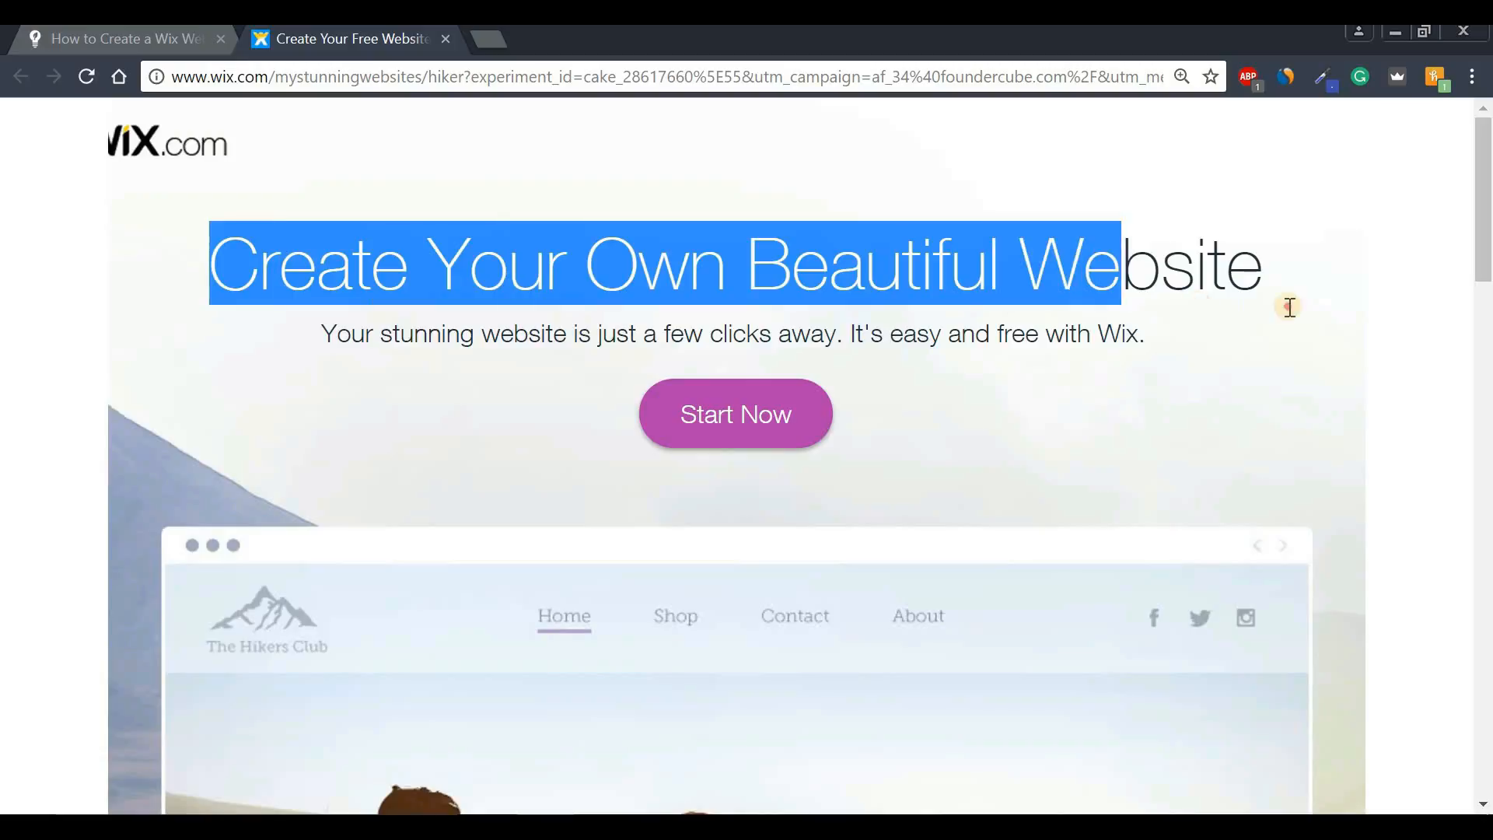
click(1283, 274)
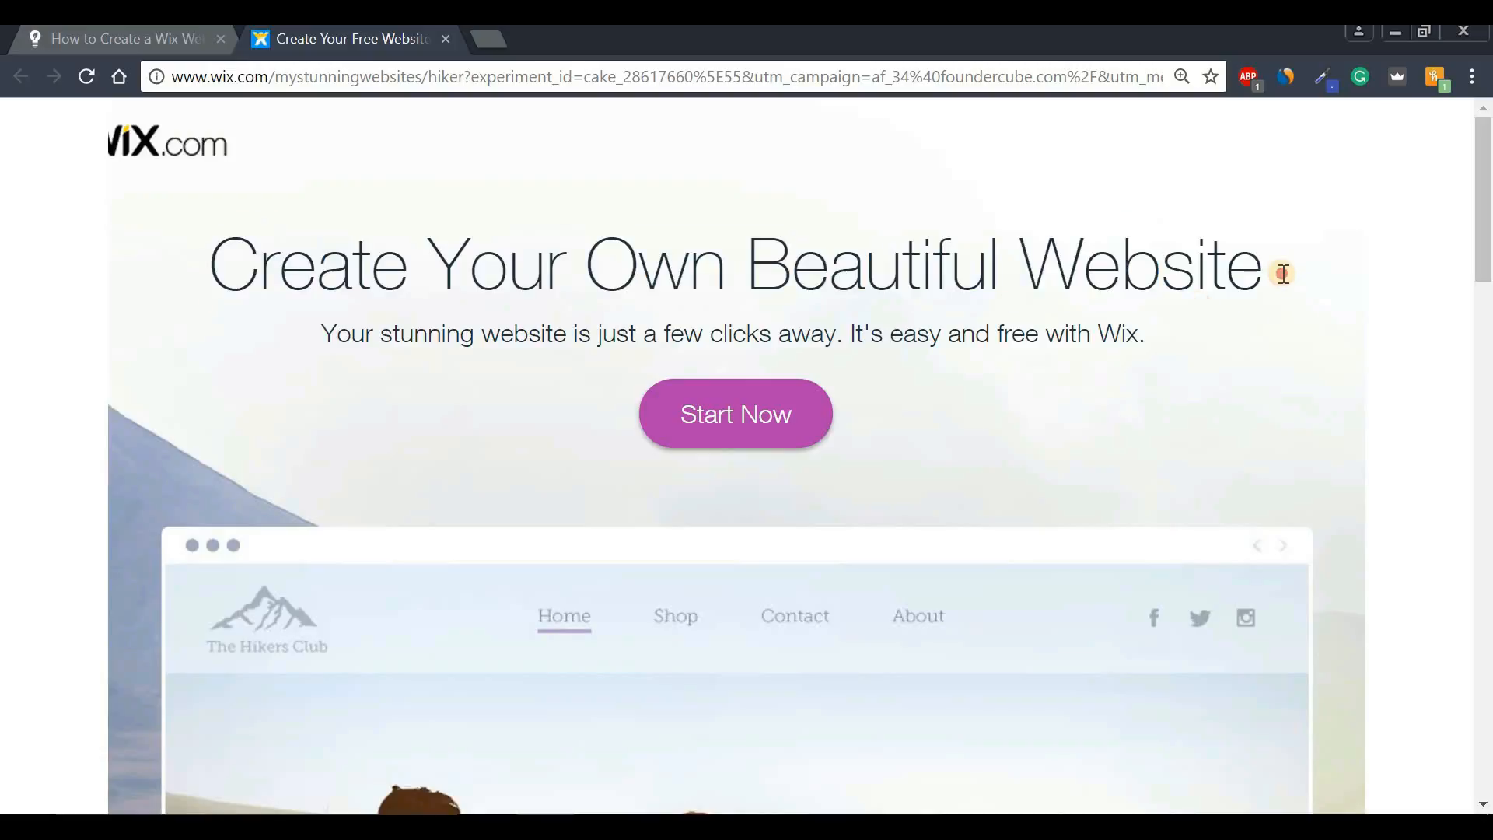
click(740, 420)
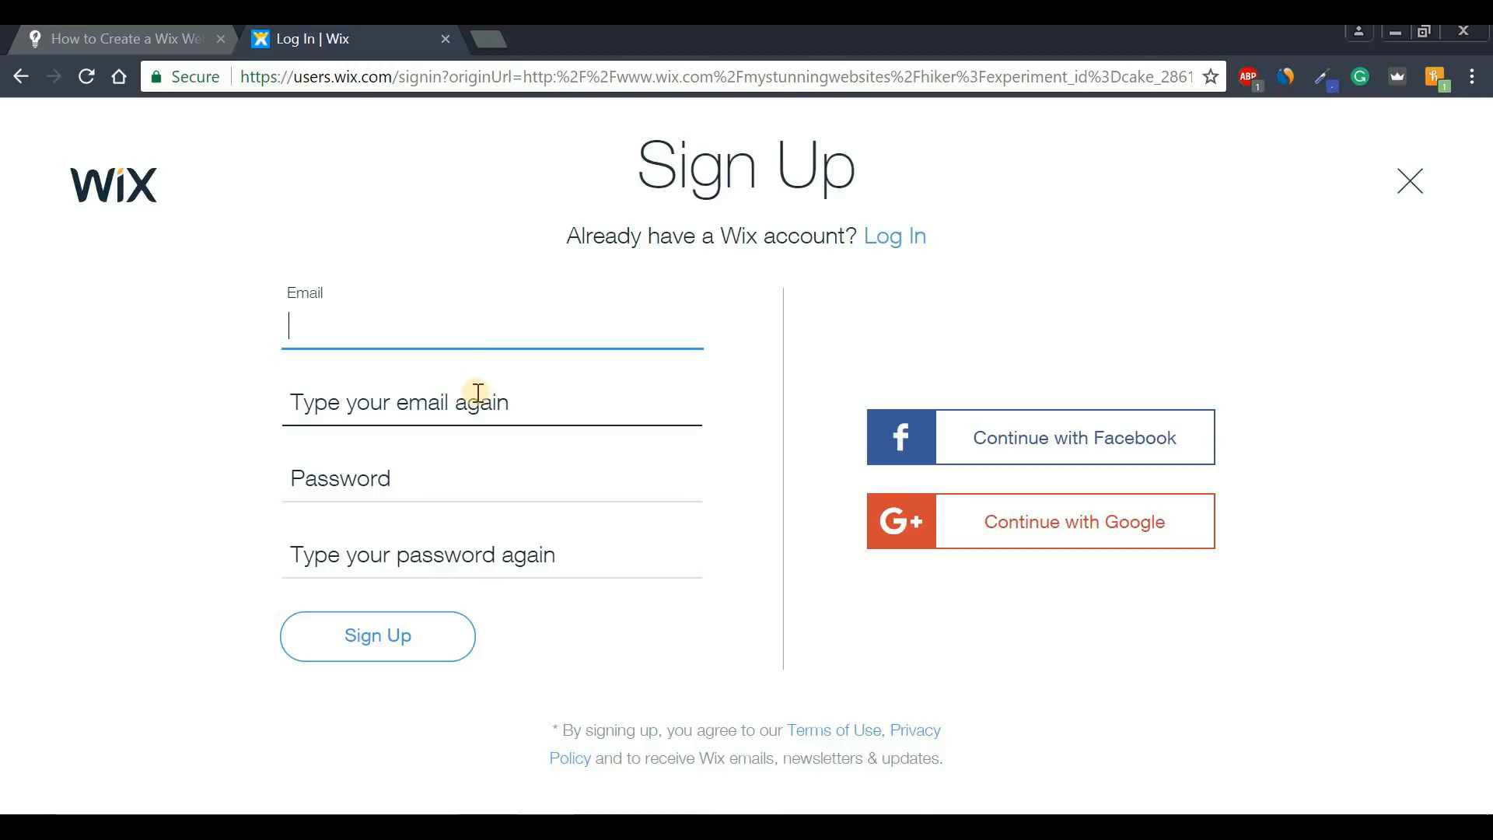
- Enter and confirm the account email address and password, then submit the sign-up form
text(HELL)
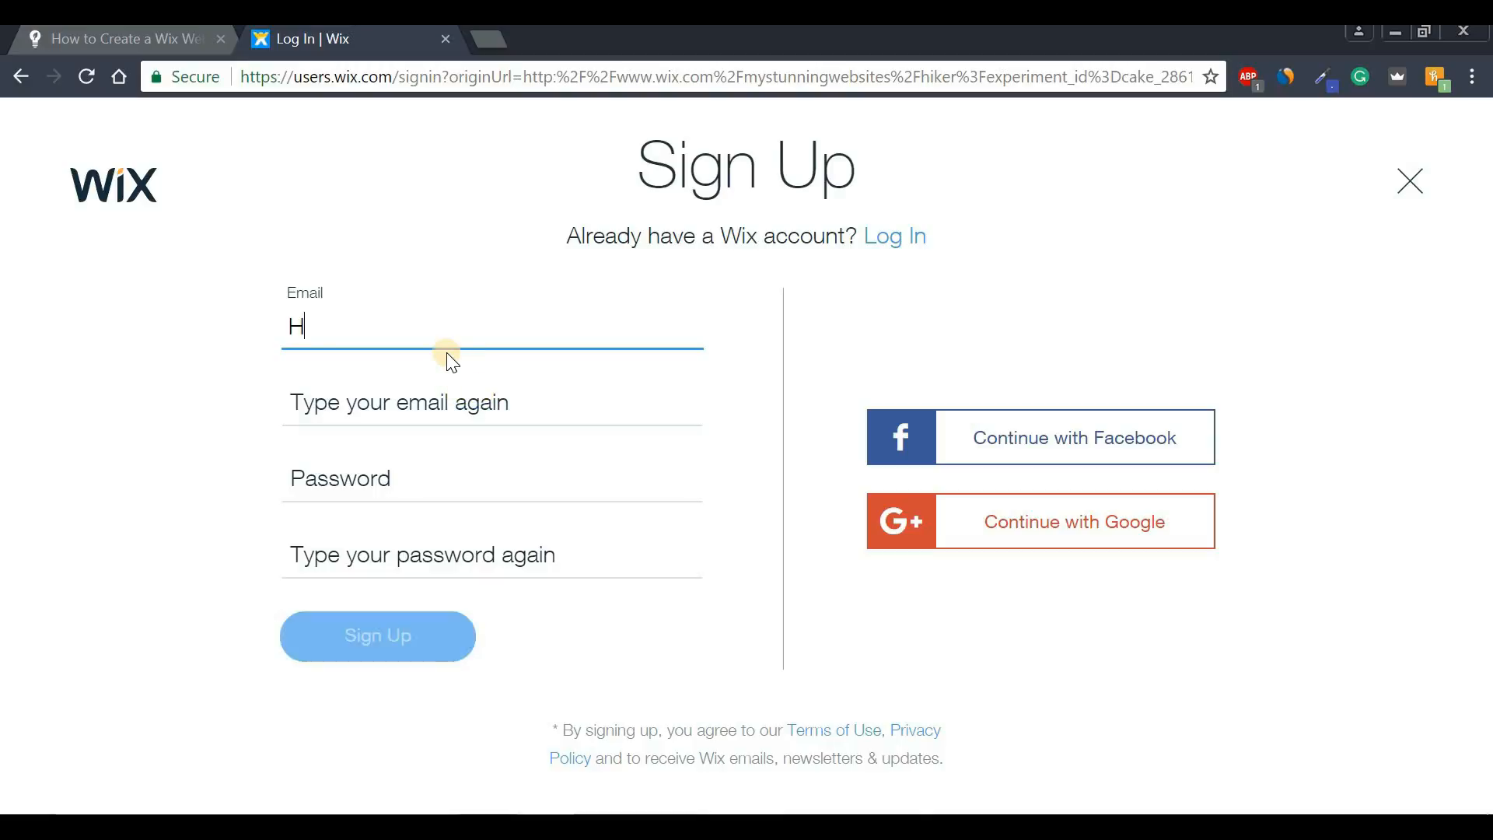
key(BackSpace)
key(BackSpace)
key(Caps_Lock)
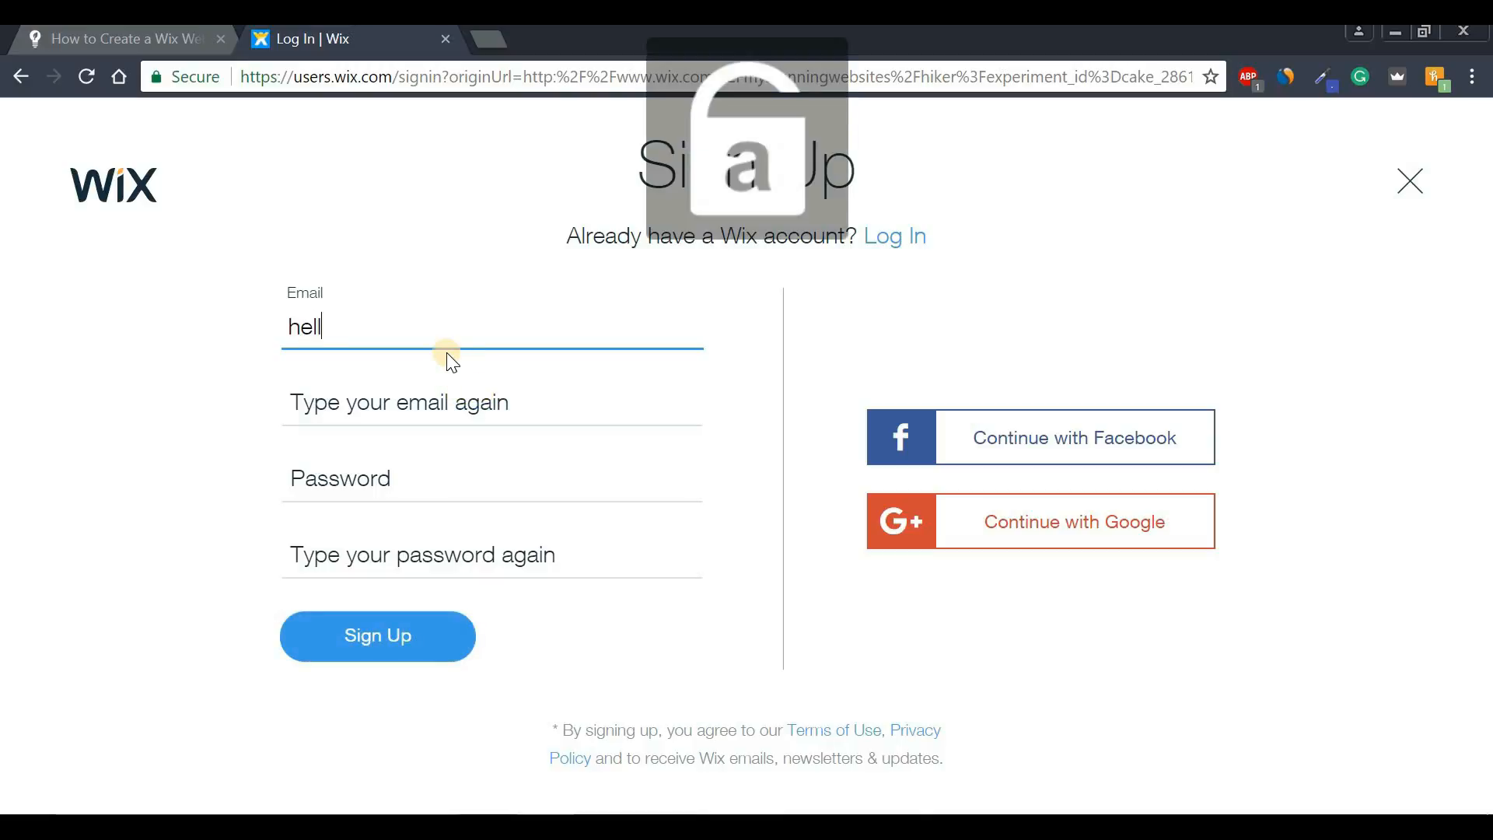
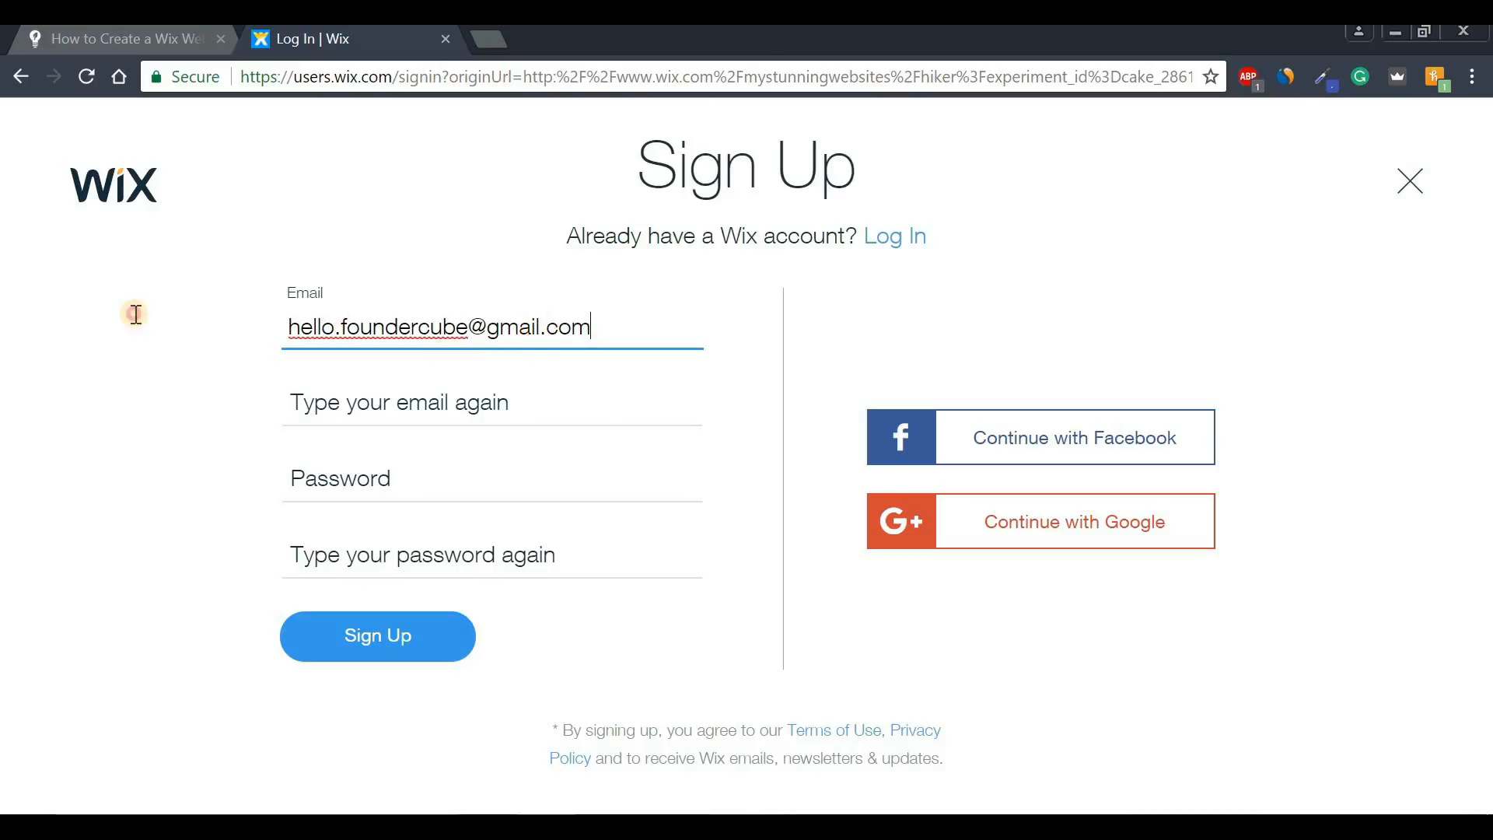
key(ctrl+a)
key(ctrl+c)
click(350, 418)
key(ctrl+v)
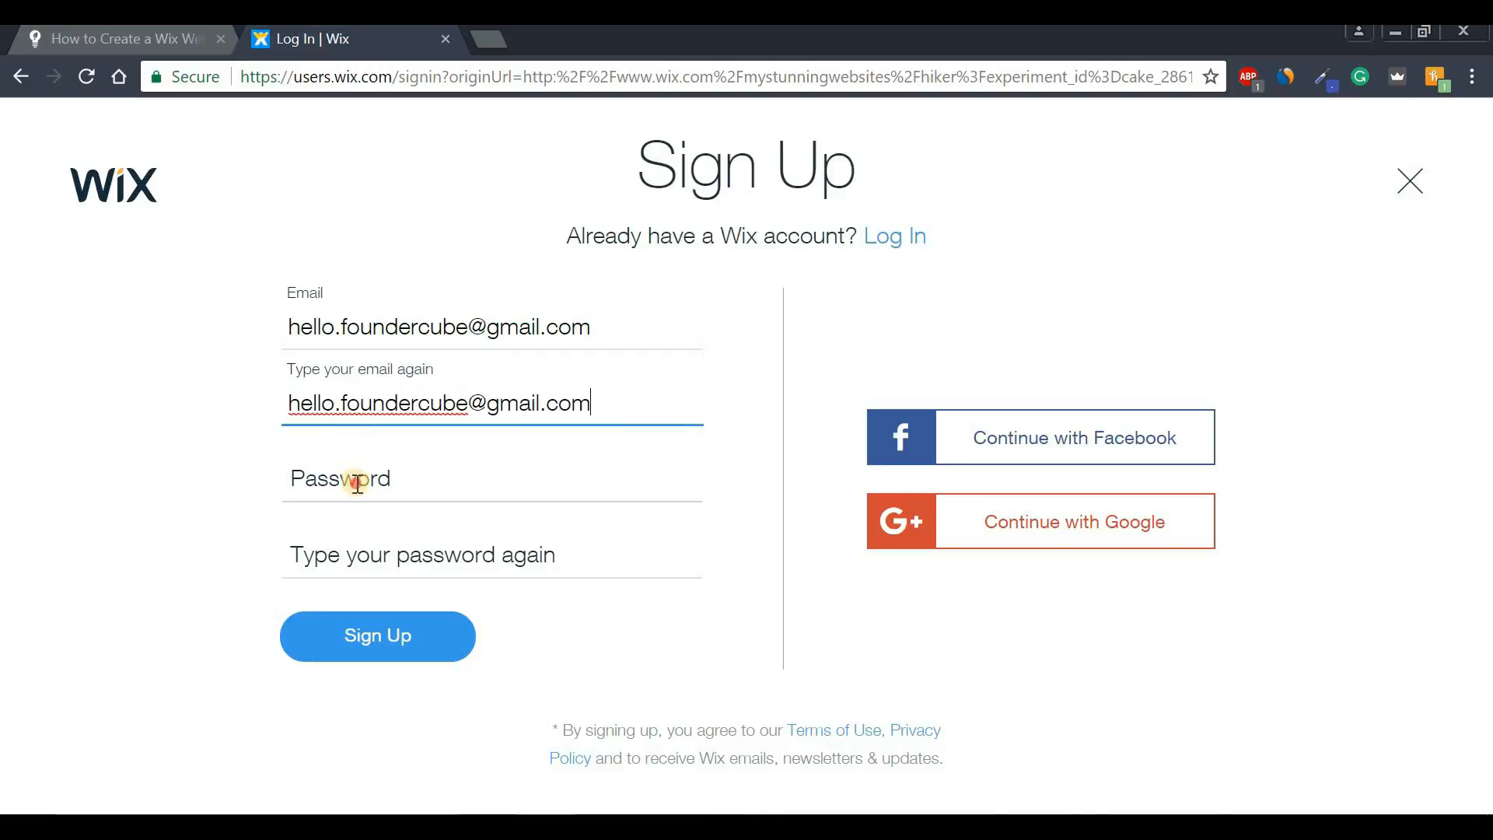
click(357, 483)
text(••••••)
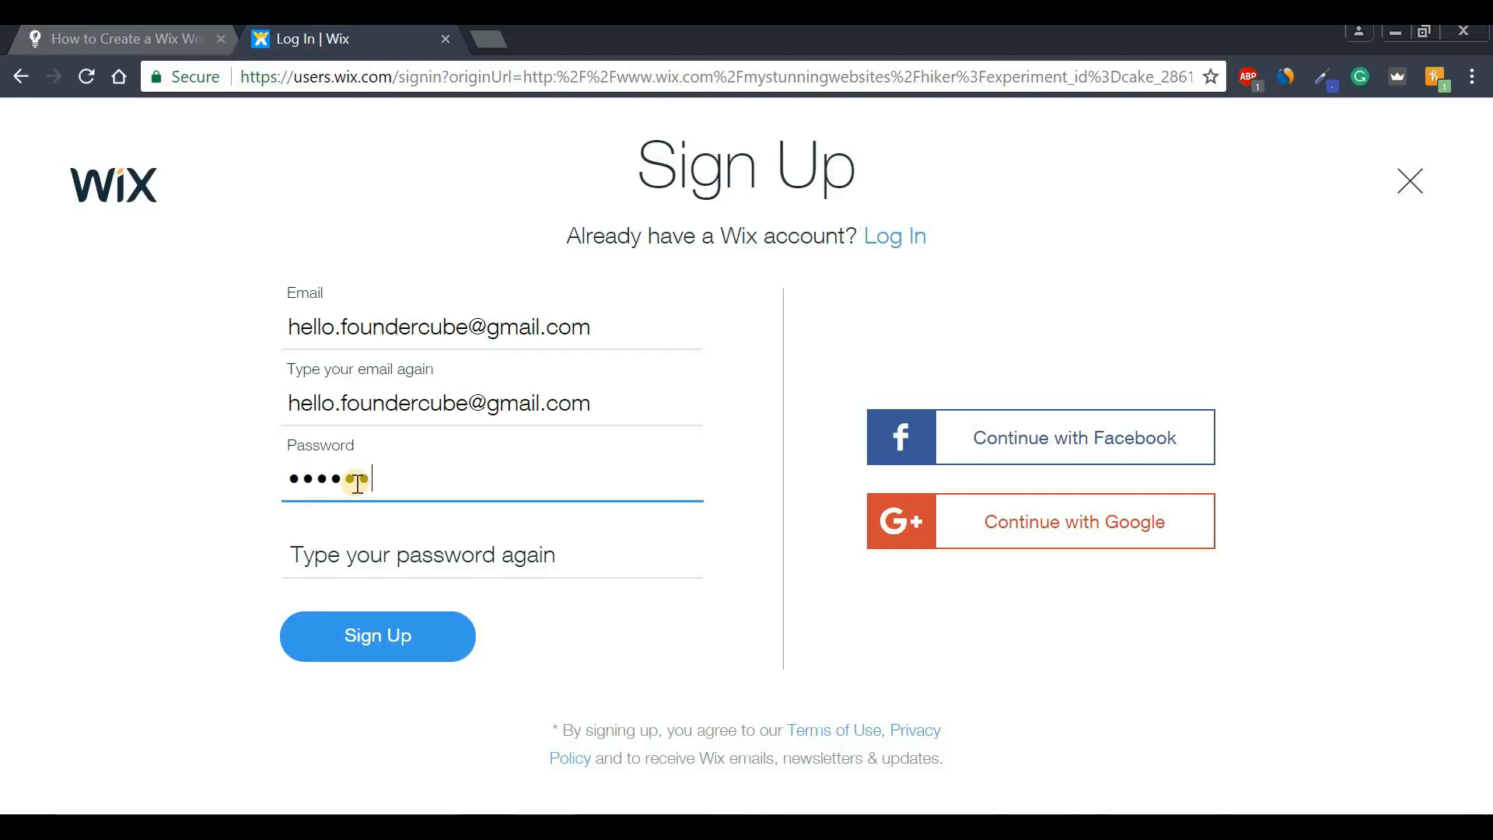
text(••)
key(Tab)
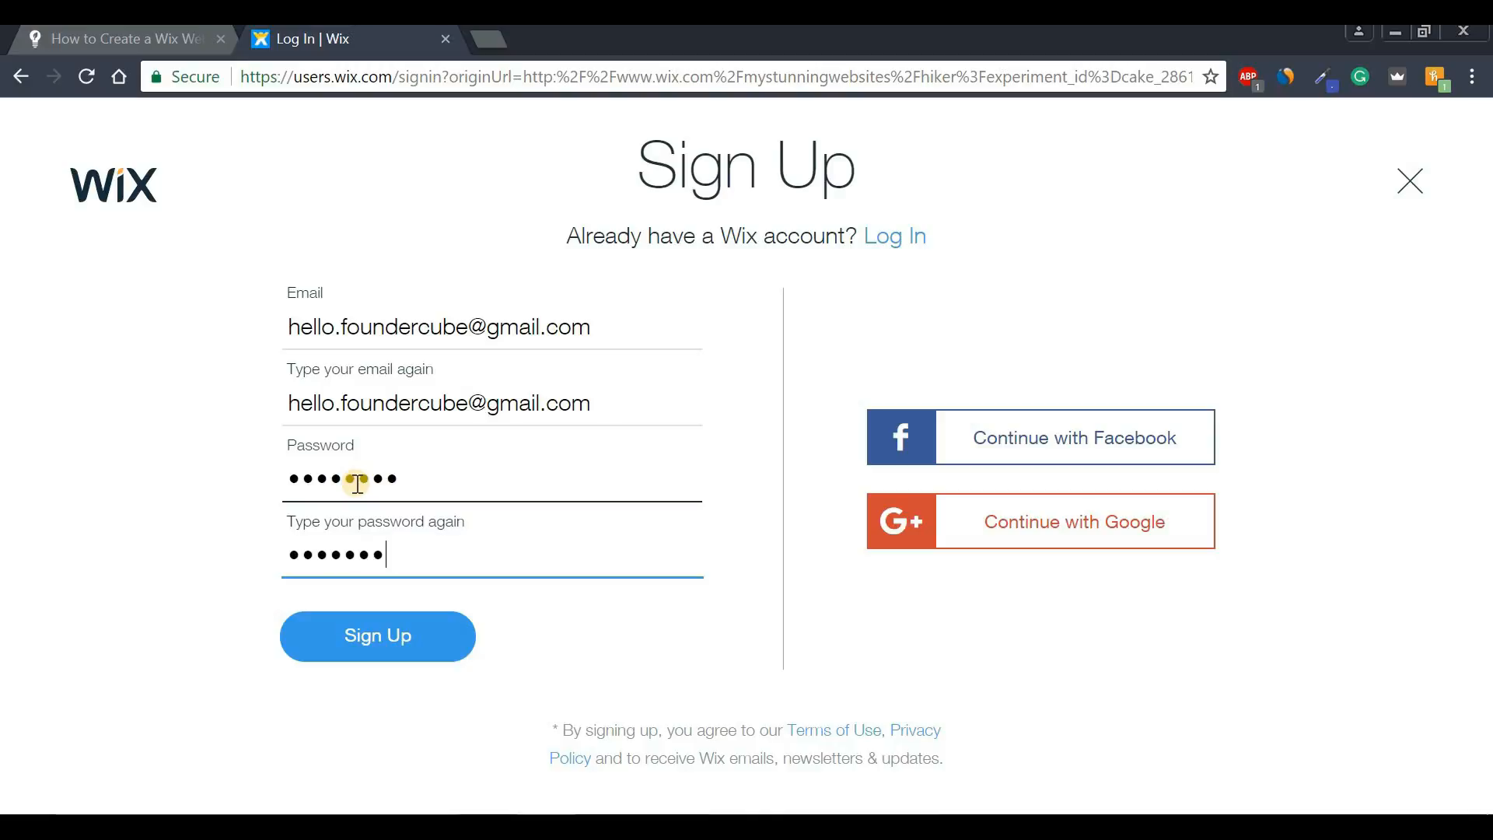
click(373, 639)
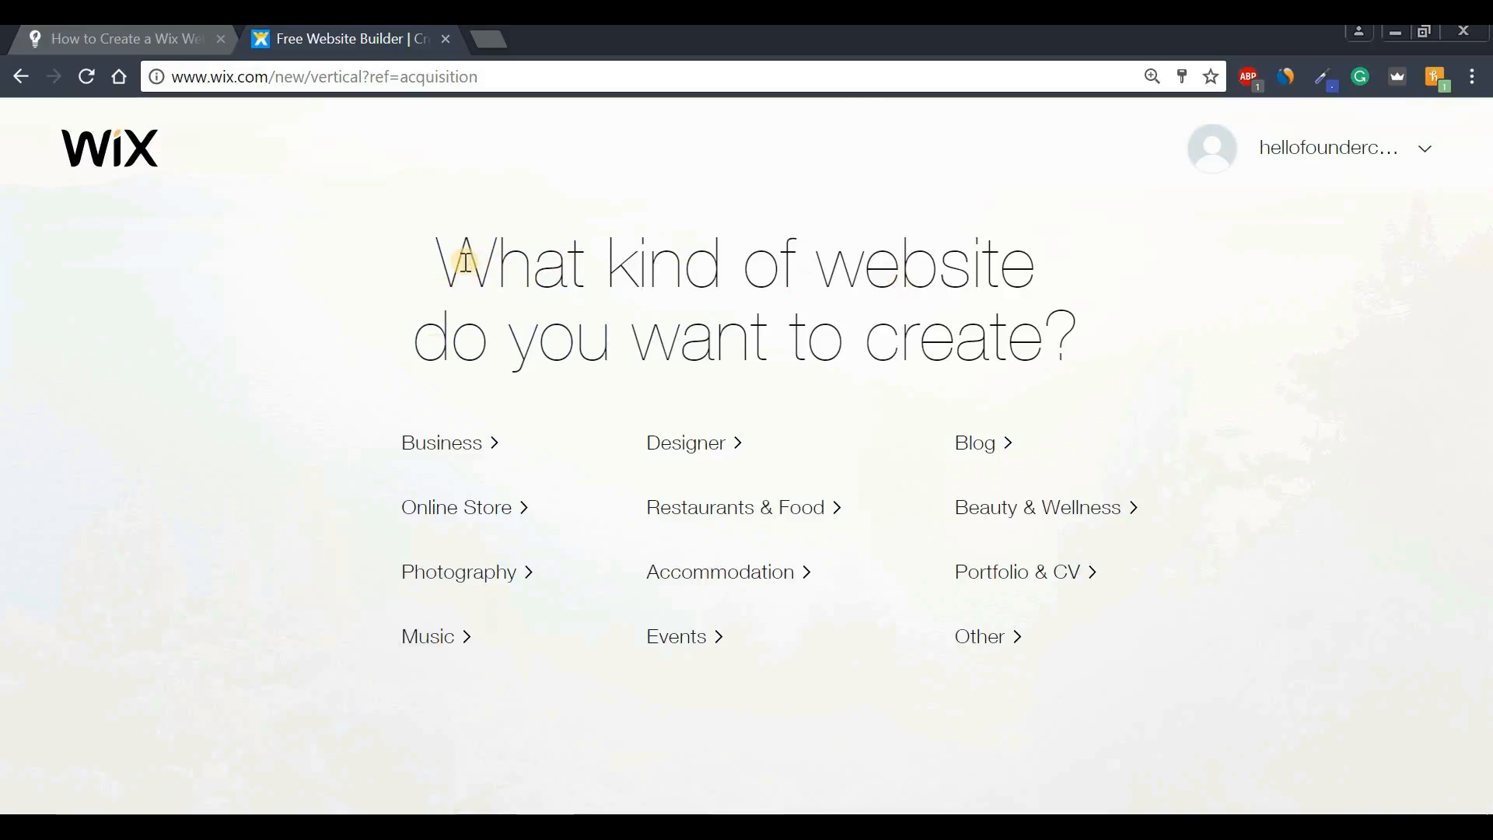
- Choose Business as the website type and browse the suggested templates
drag(465, 261, 1137, 325)
click(1141, 328)
click(457, 448)
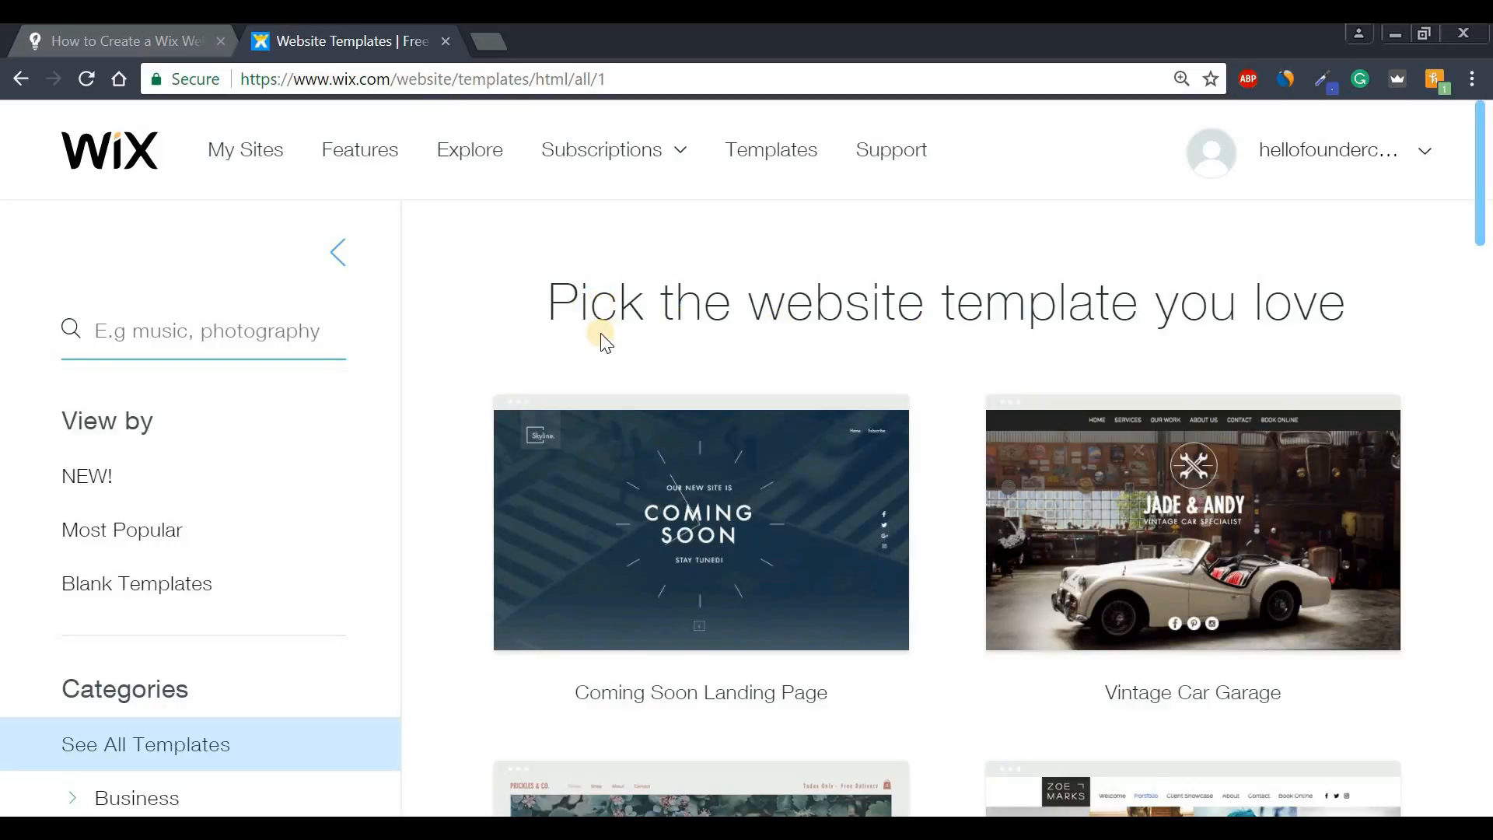
scroll(601, 333, down, 7)
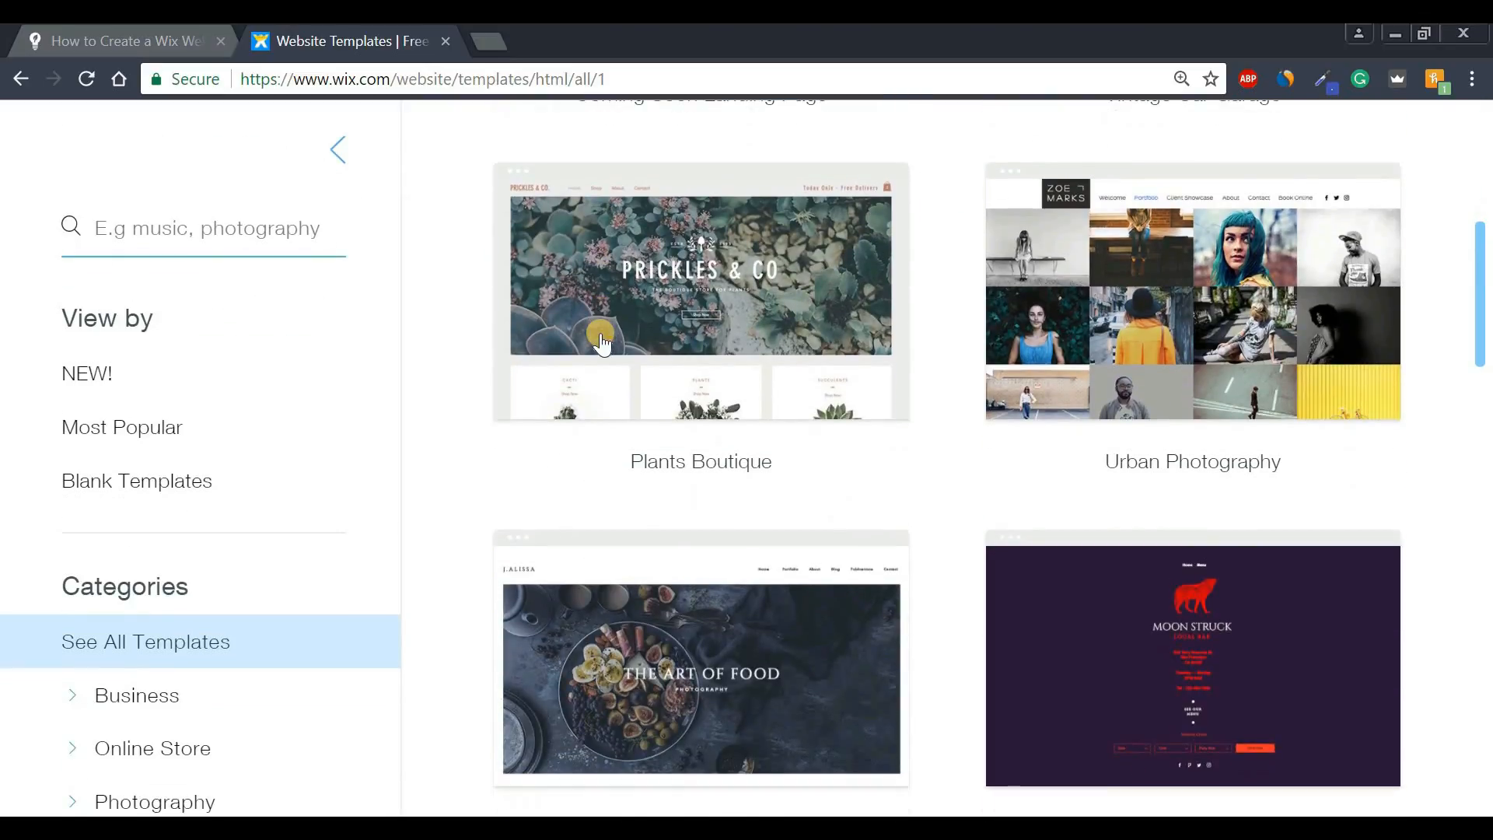
scroll(600, 339, down, 3)
scroll(597, 343, down, 4)
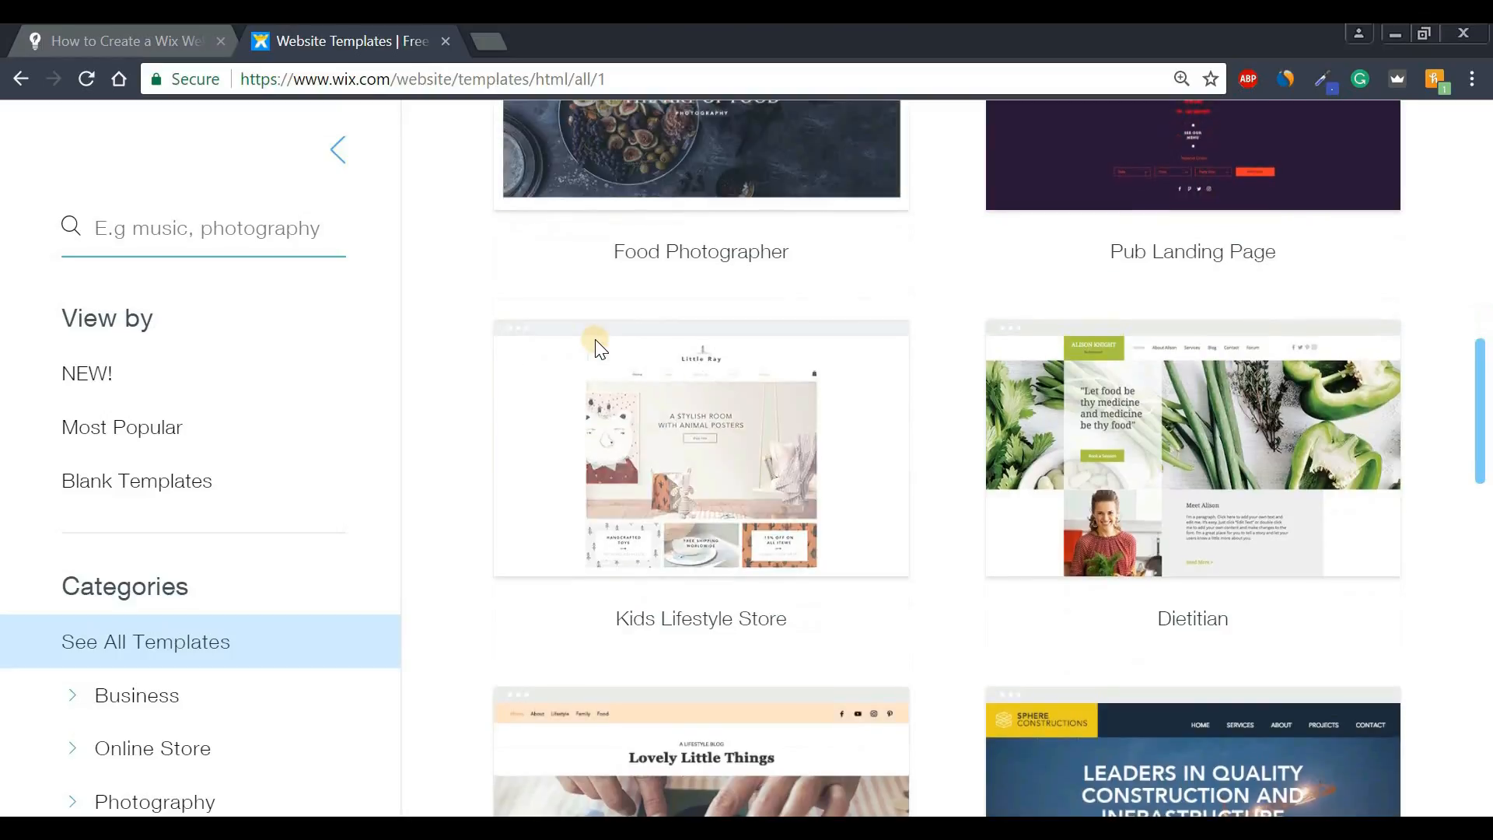
scroll(596, 343, down, 4)
scroll(596, 342, down, 4)
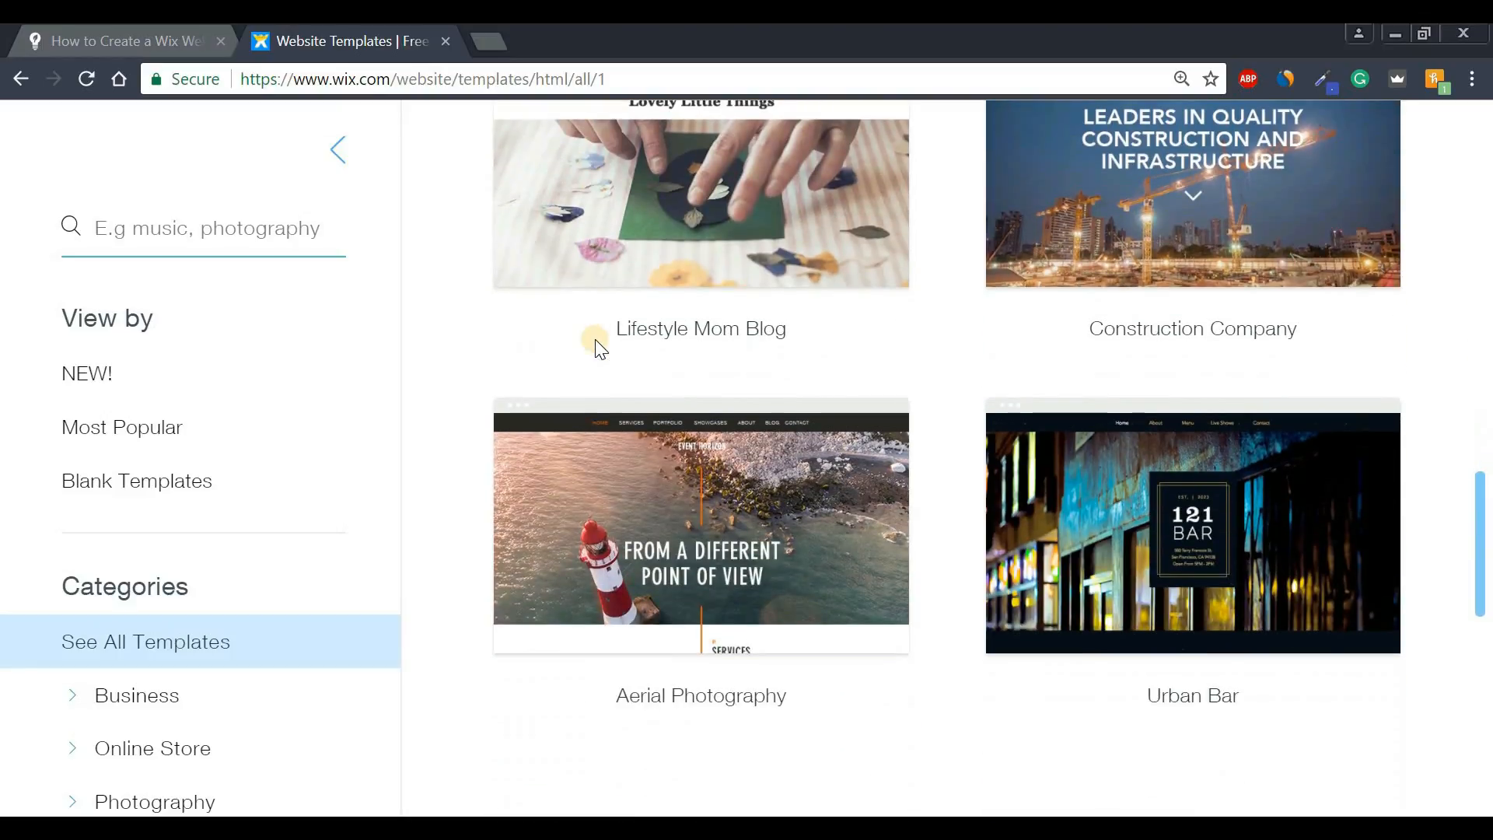
scroll(598, 343, down, 3)
scroll(597, 343, up, 10)
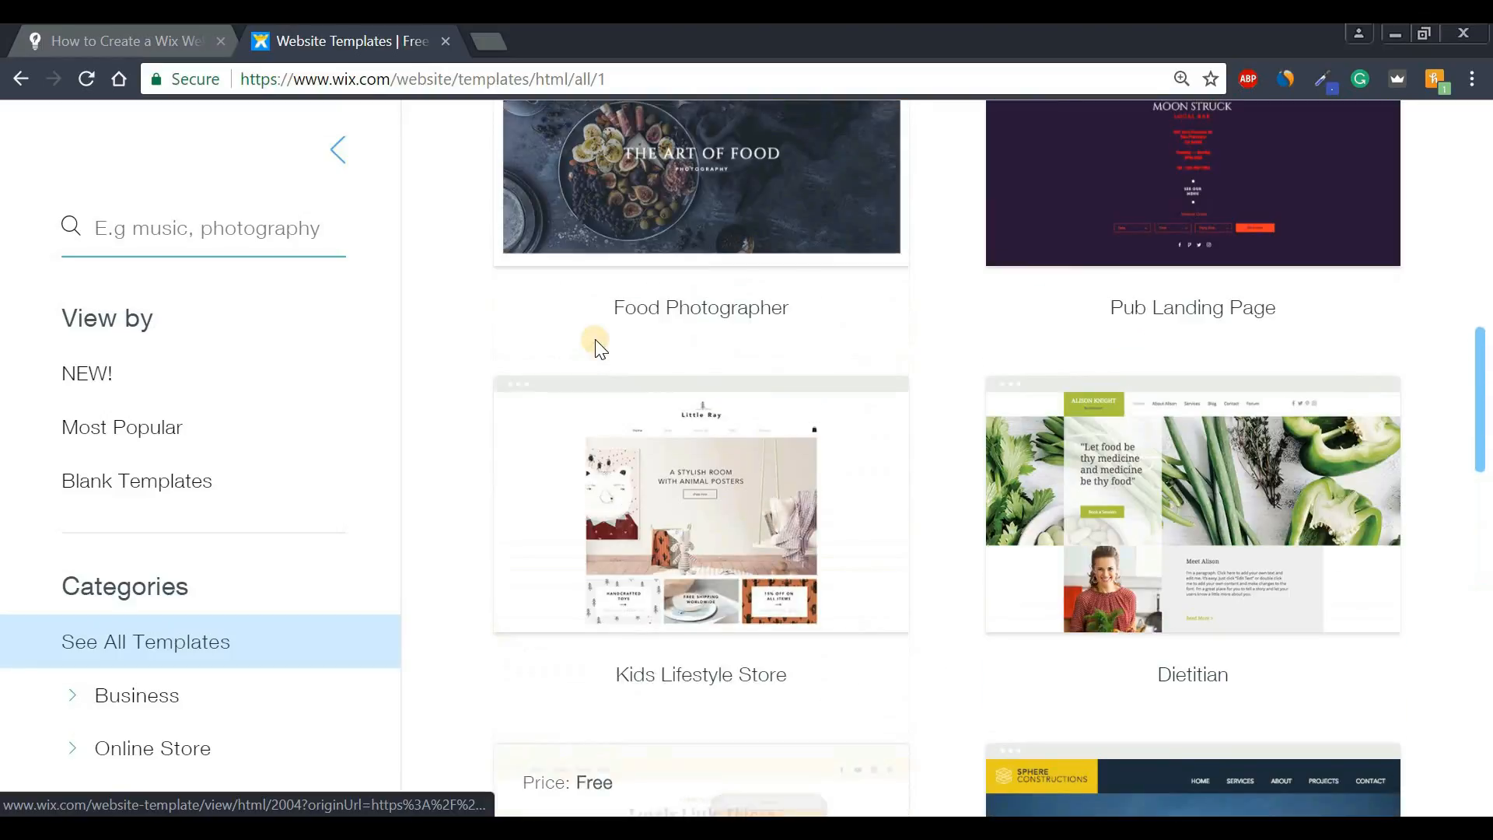
scroll(596, 343, up, 10)
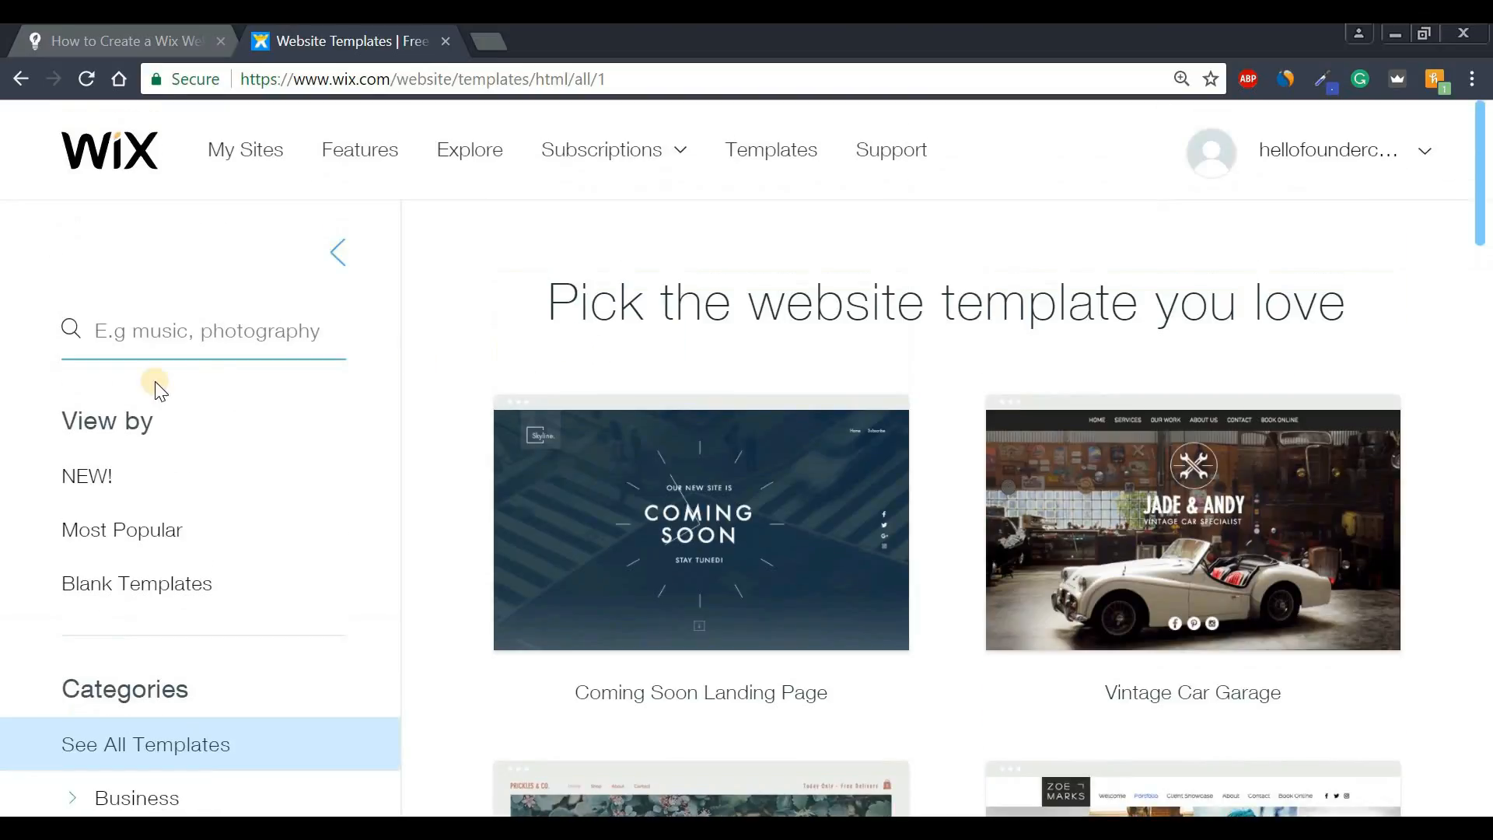
scroll(144, 395, down, 5)
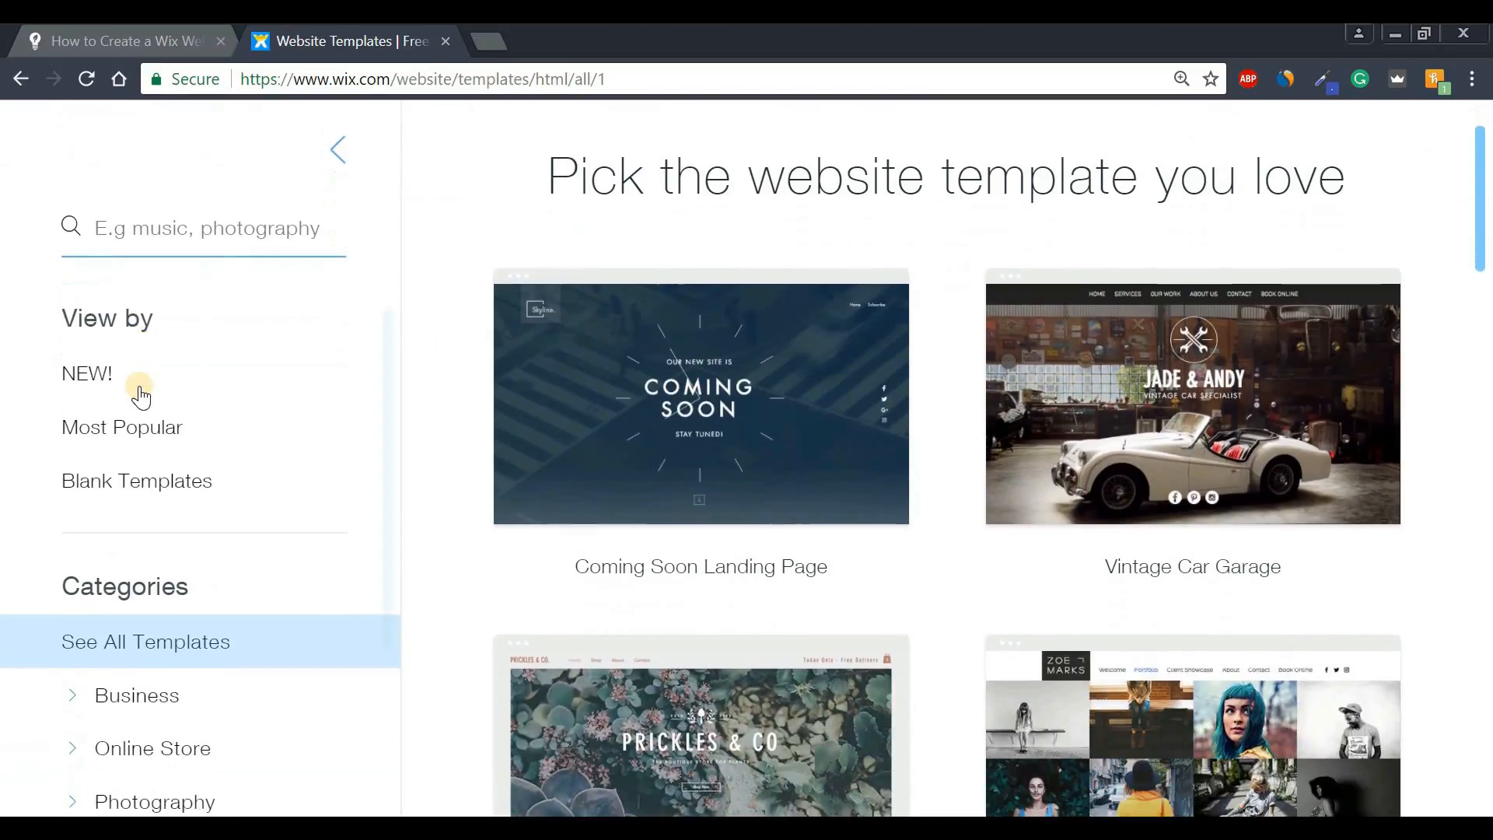
scroll(141, 395, down, 3)
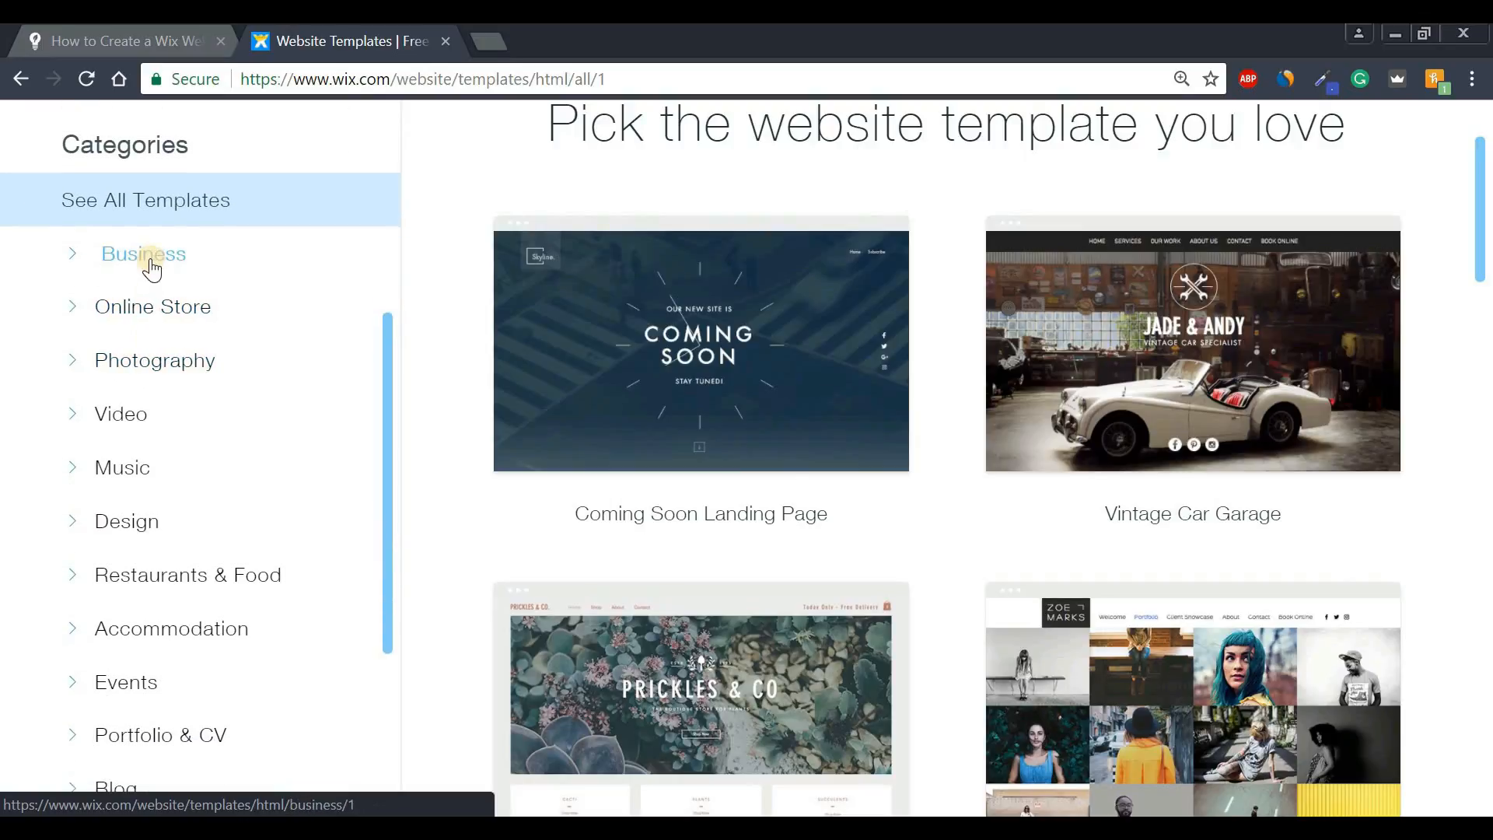
- Open the Business template category and scroll down to the Coworking Space card
click(74, 258)
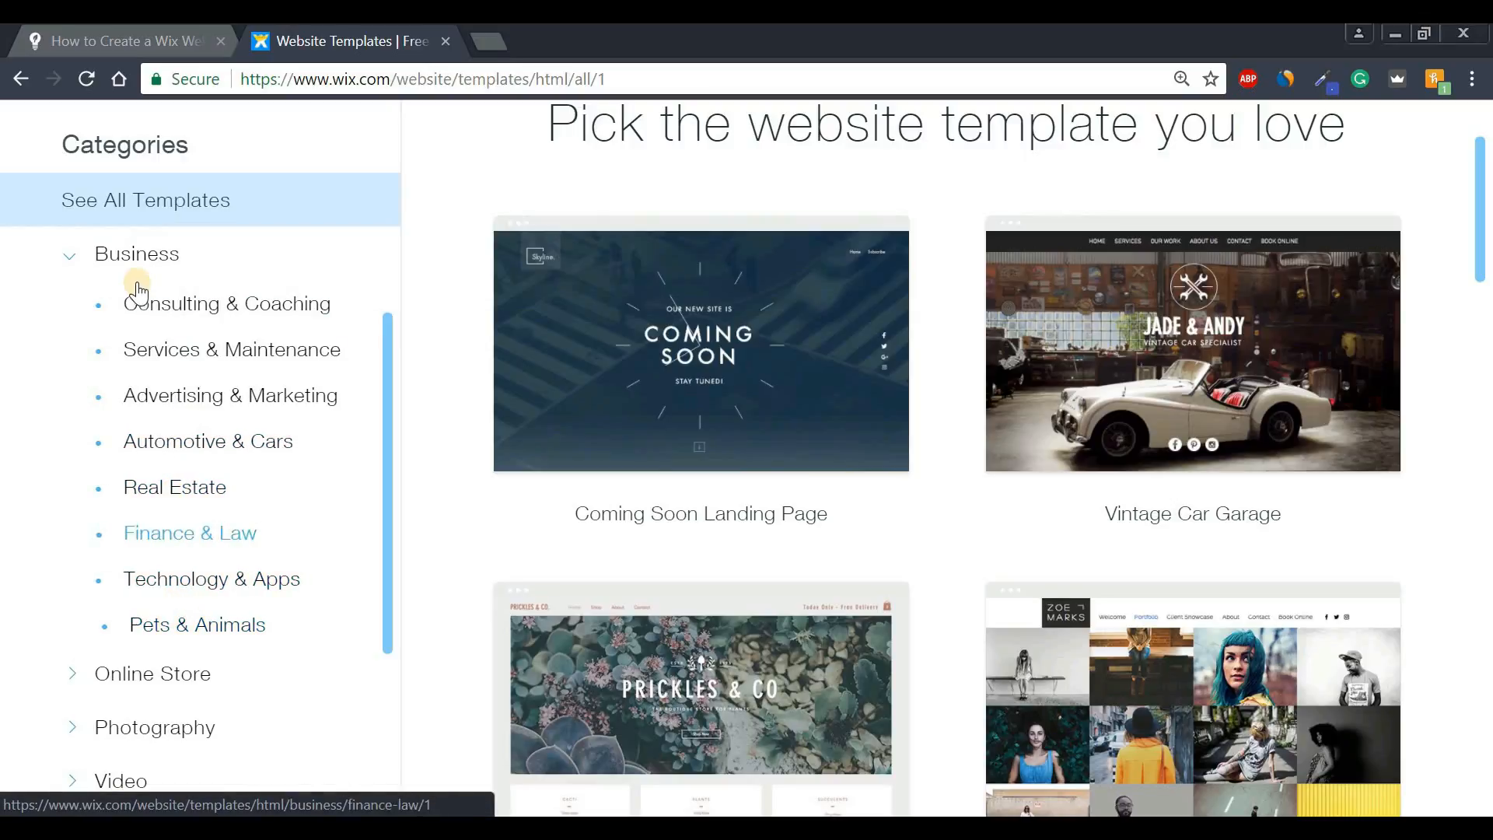
click(394, 311)
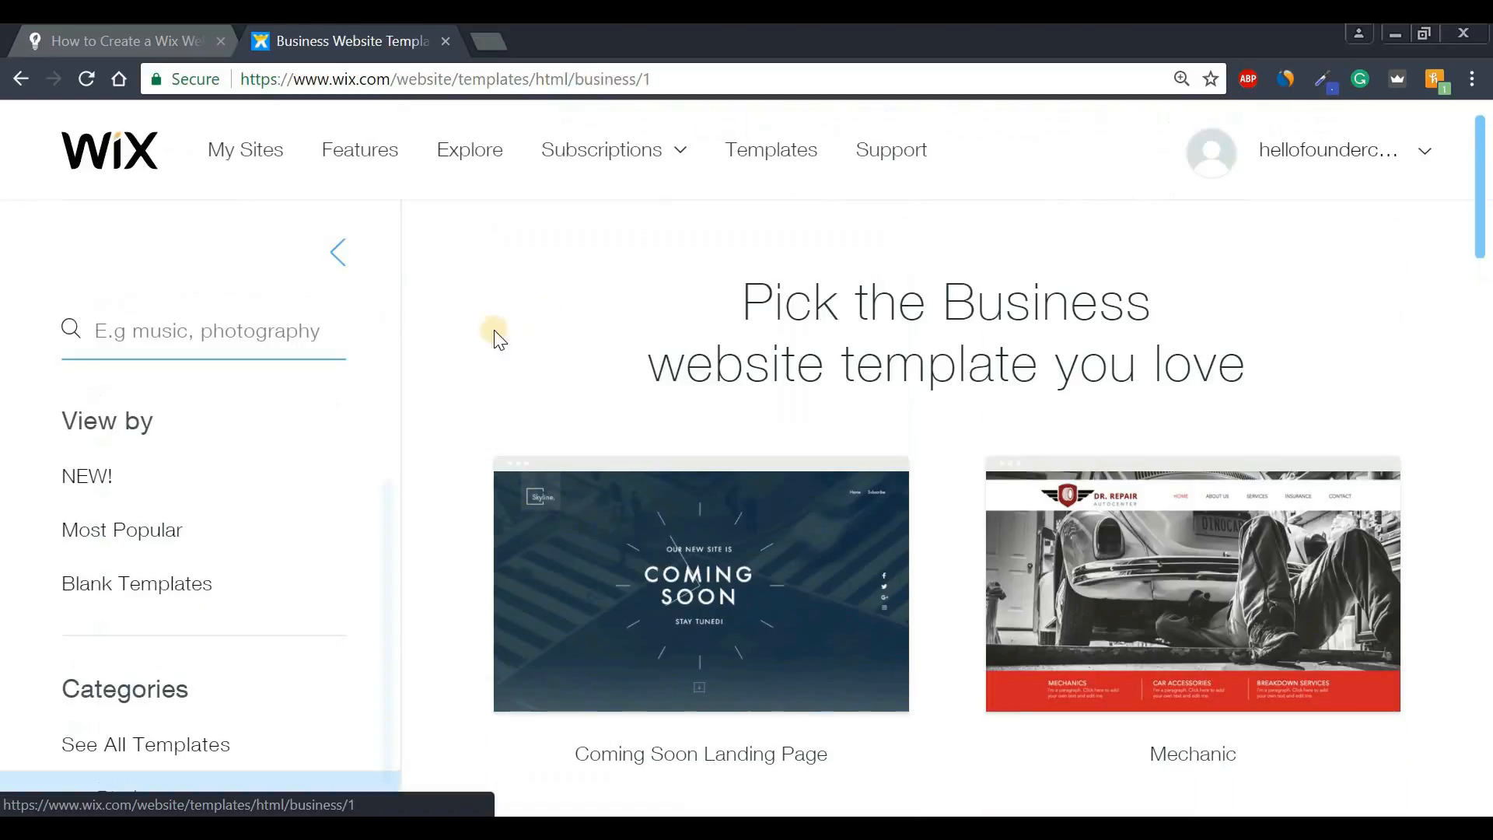
scroll(517, 403, down, 10)
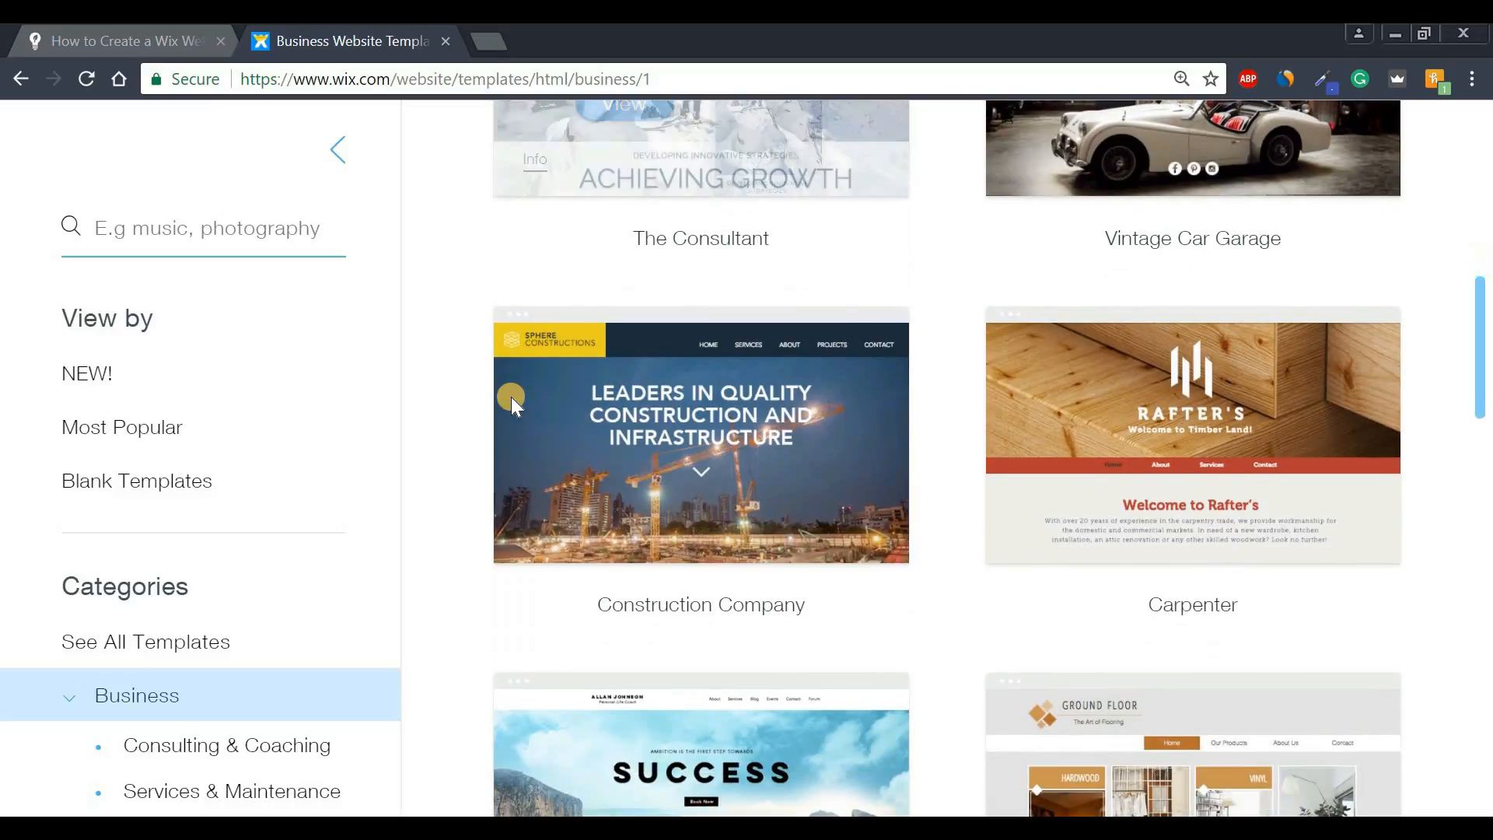
scroll(512, 402, down, 4)
scroll(511, 396, down, 6)
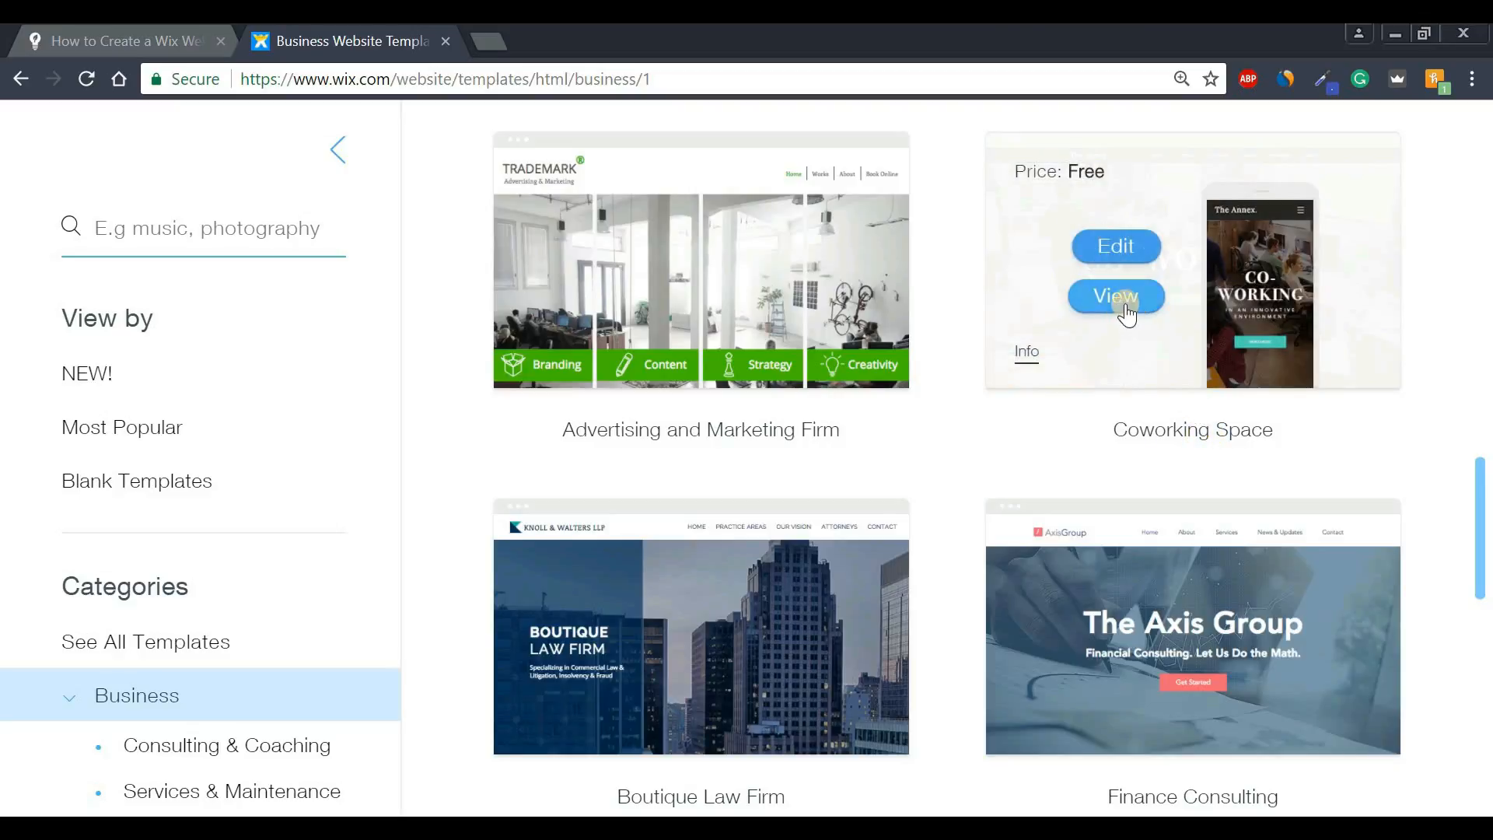
- Preview the Coworking Space template in a new tab on desktop
click(1134, 299)
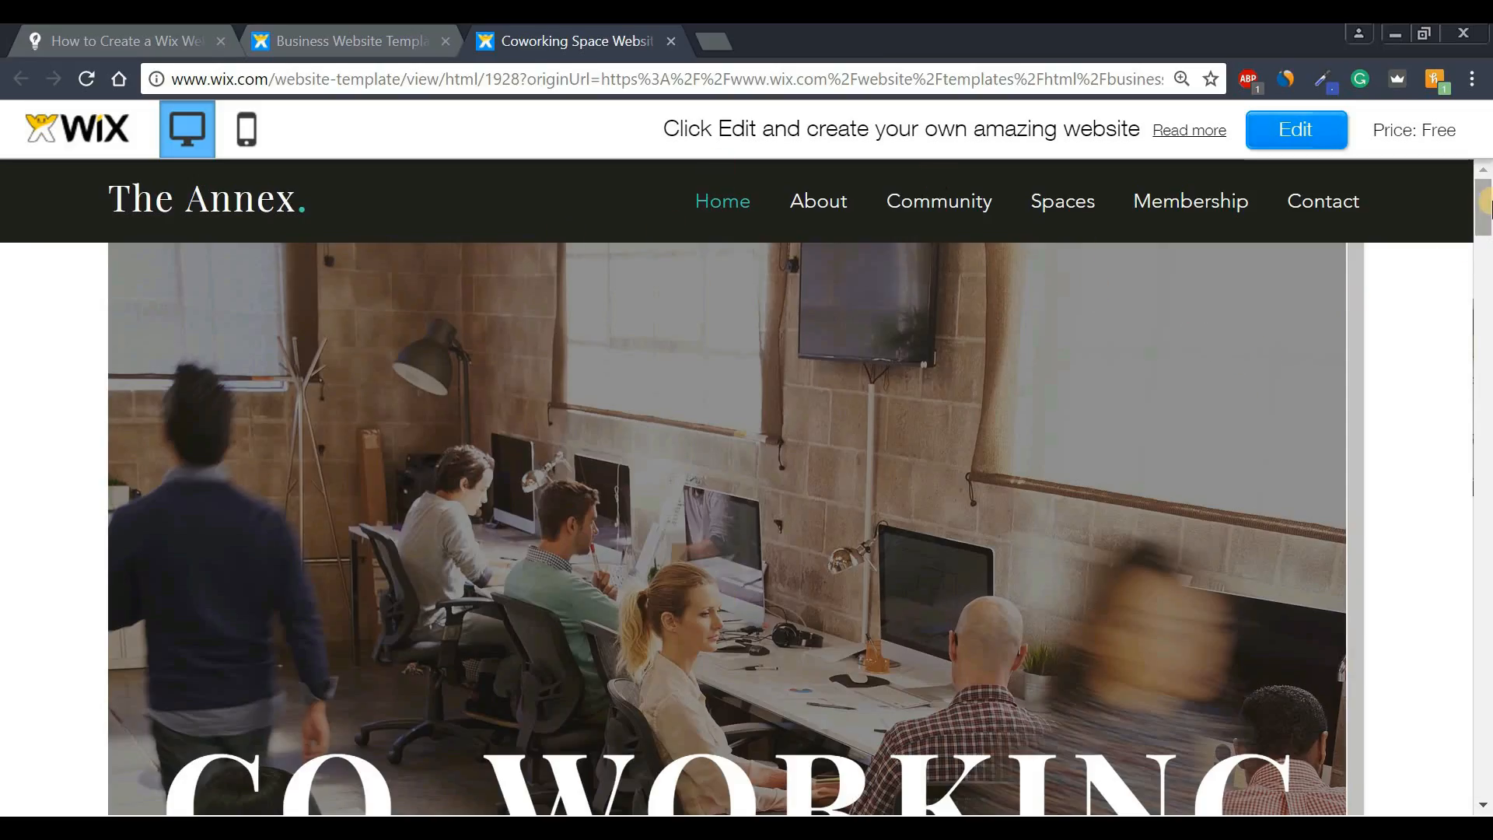
mouse_move(1486, 203)
mouse_down()
mouse_move(1413, 580)
mouse_move(1439, 760)
mouse_move(1482, 544)
mouse_move(1487, 187)
mouse_up()
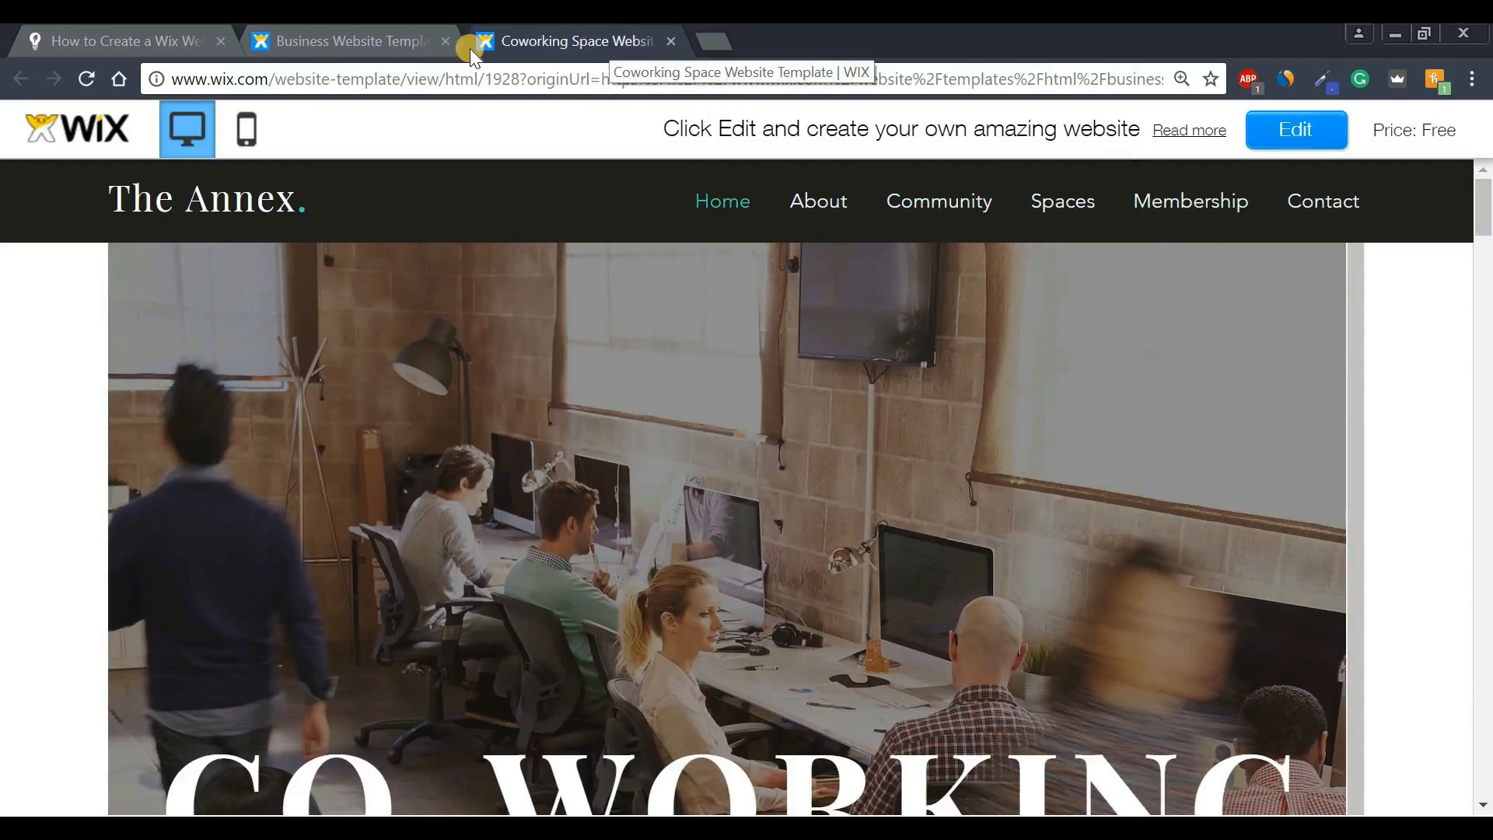
click(346, 38)
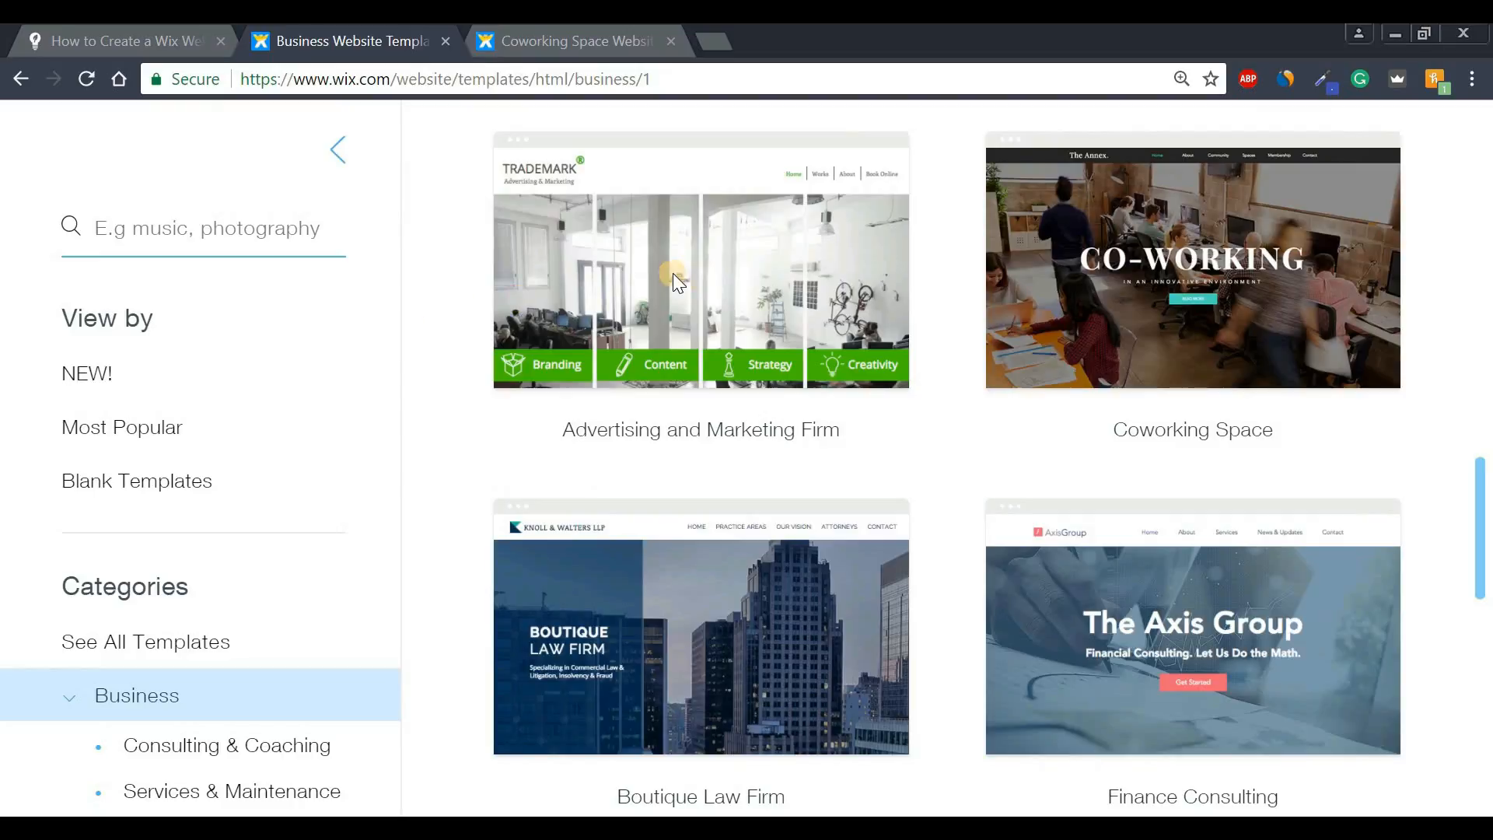
click(530, 42)
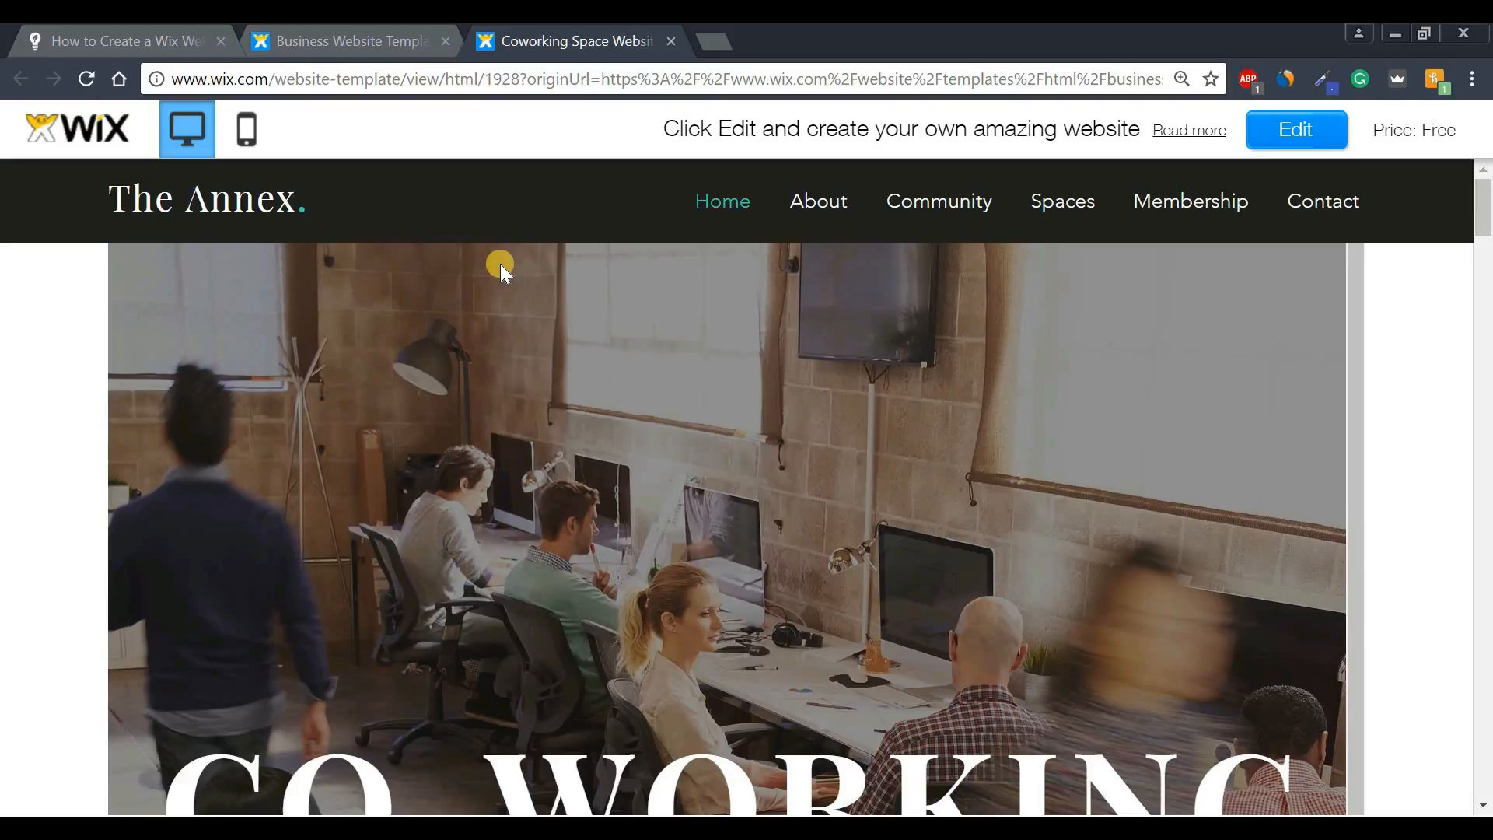
- Check the template's mobile view, return to desktop, and open it in the editor
click(249, 142)
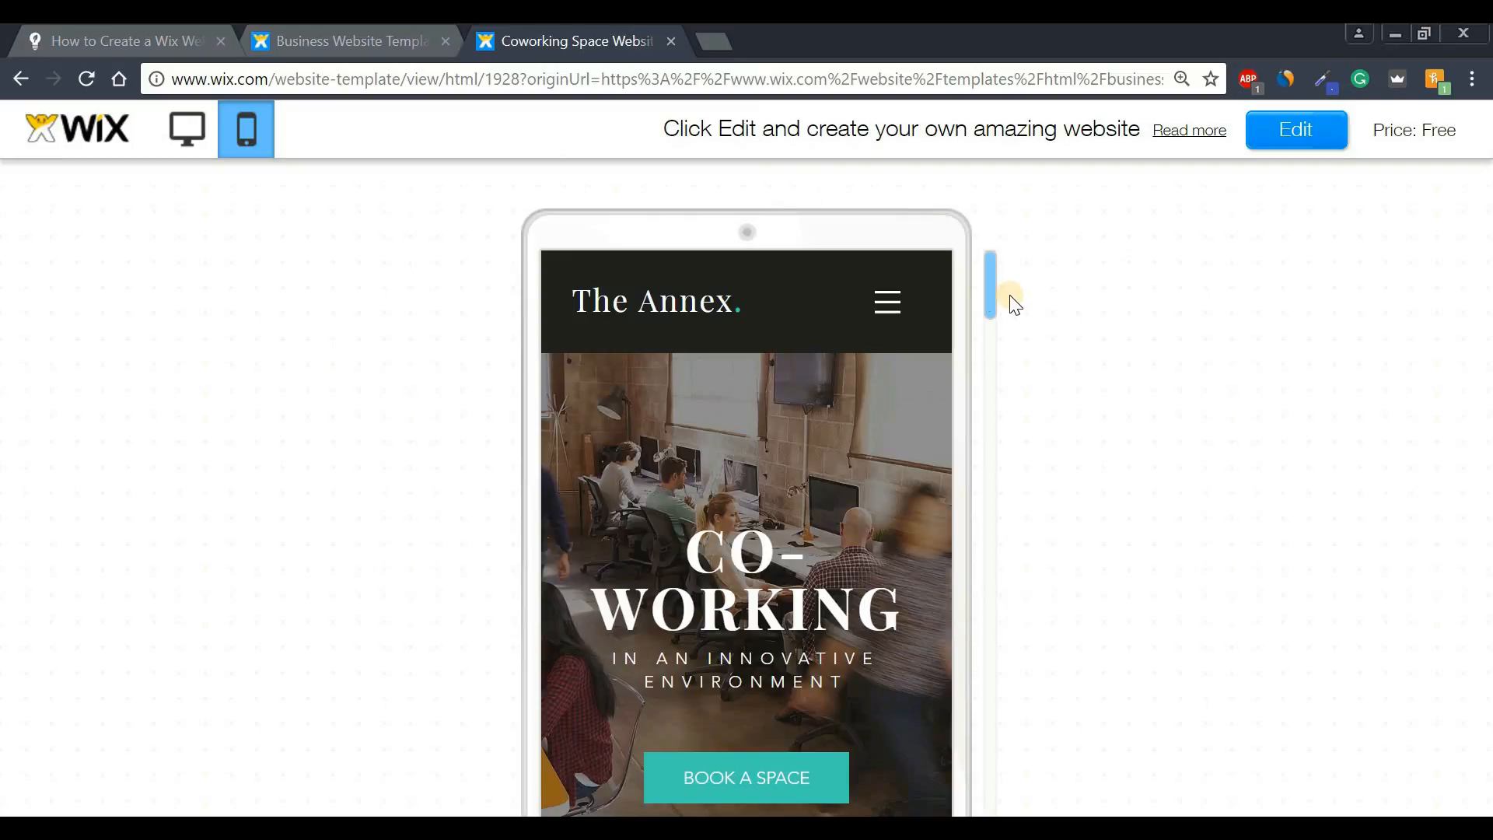
mouse_move(988, 277)
mouse_down()
mouse_move(992, 761)
mouse_move(987, 270)
mouse_up()
click(188, 130)
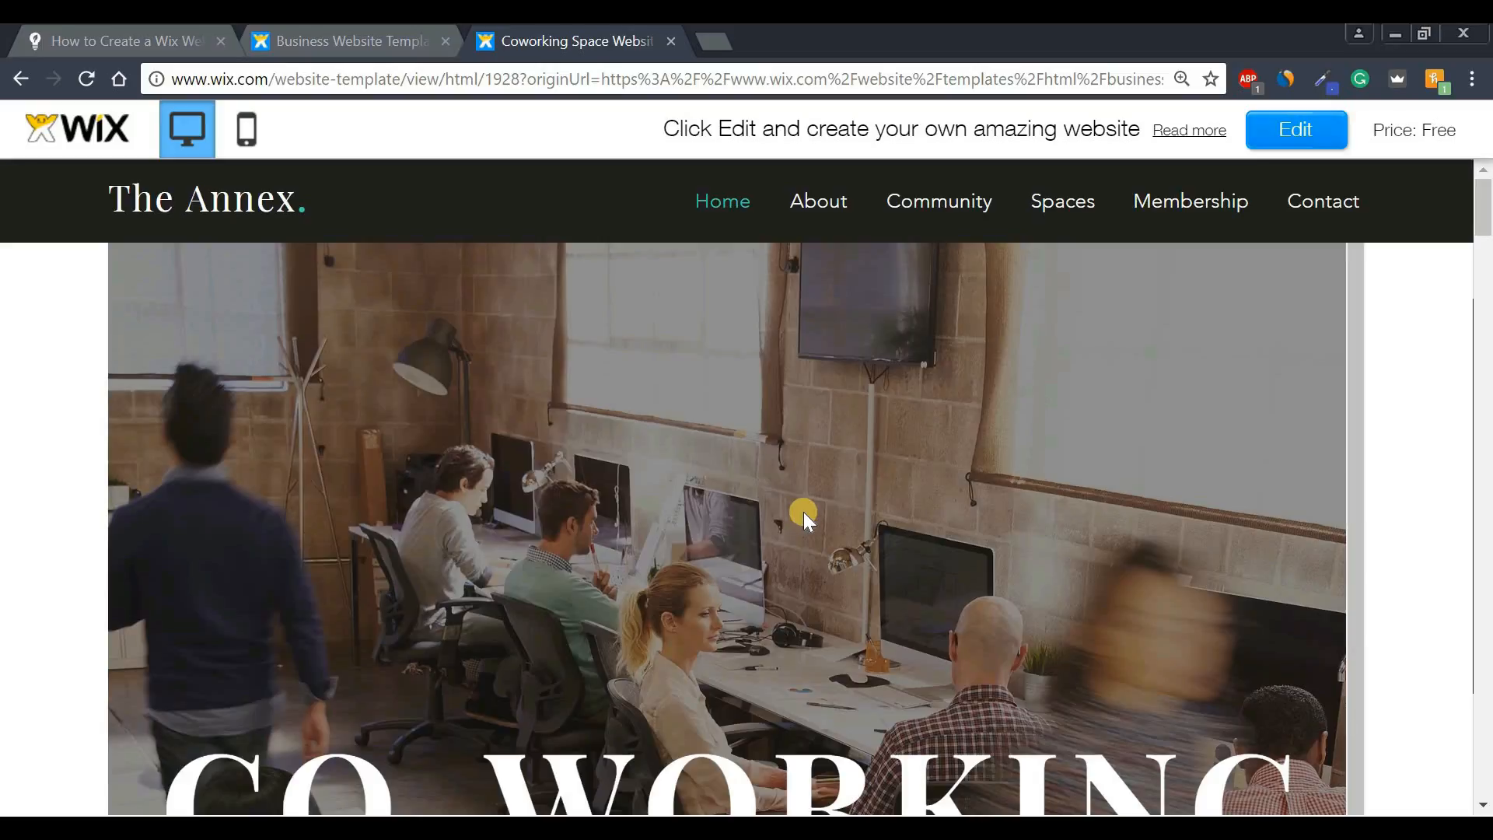
click(1298, 131)
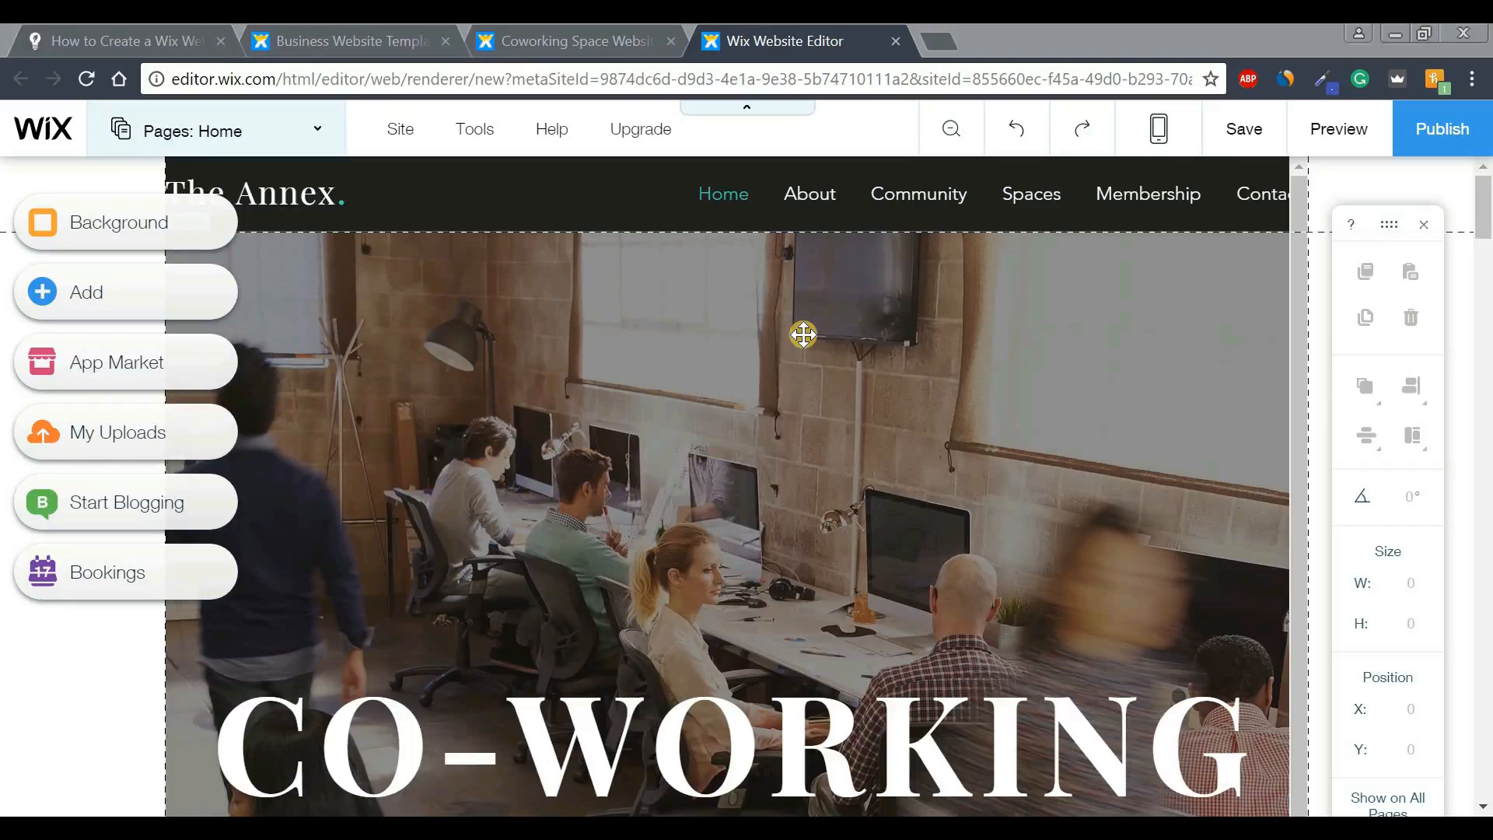
- Drag the CO-WORKING heading up into the hero photo's upper half, at X 0, Y 208
click(1486, 273)
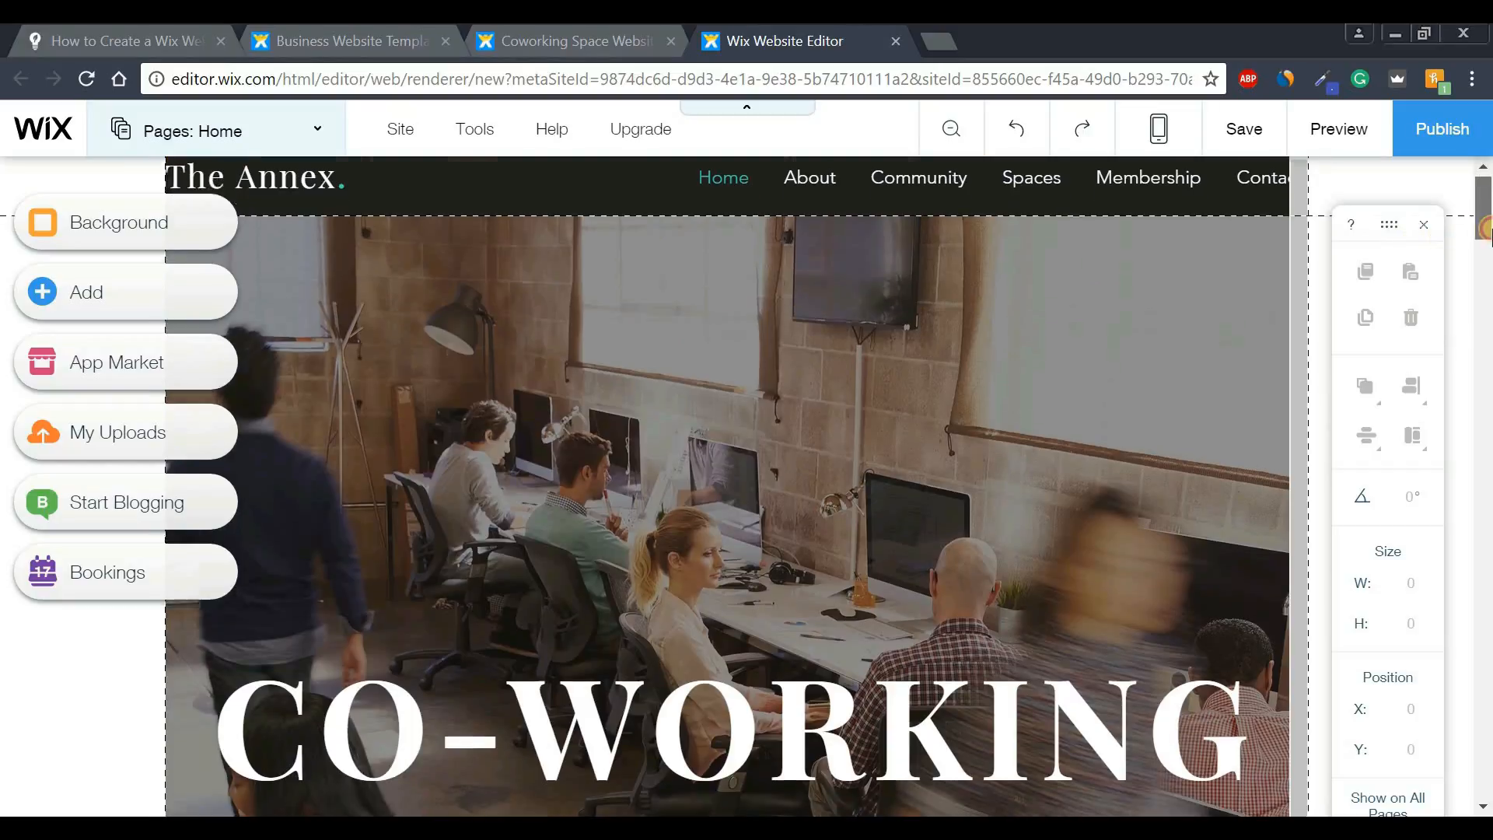
drag(1486, 273, 1486, 206)
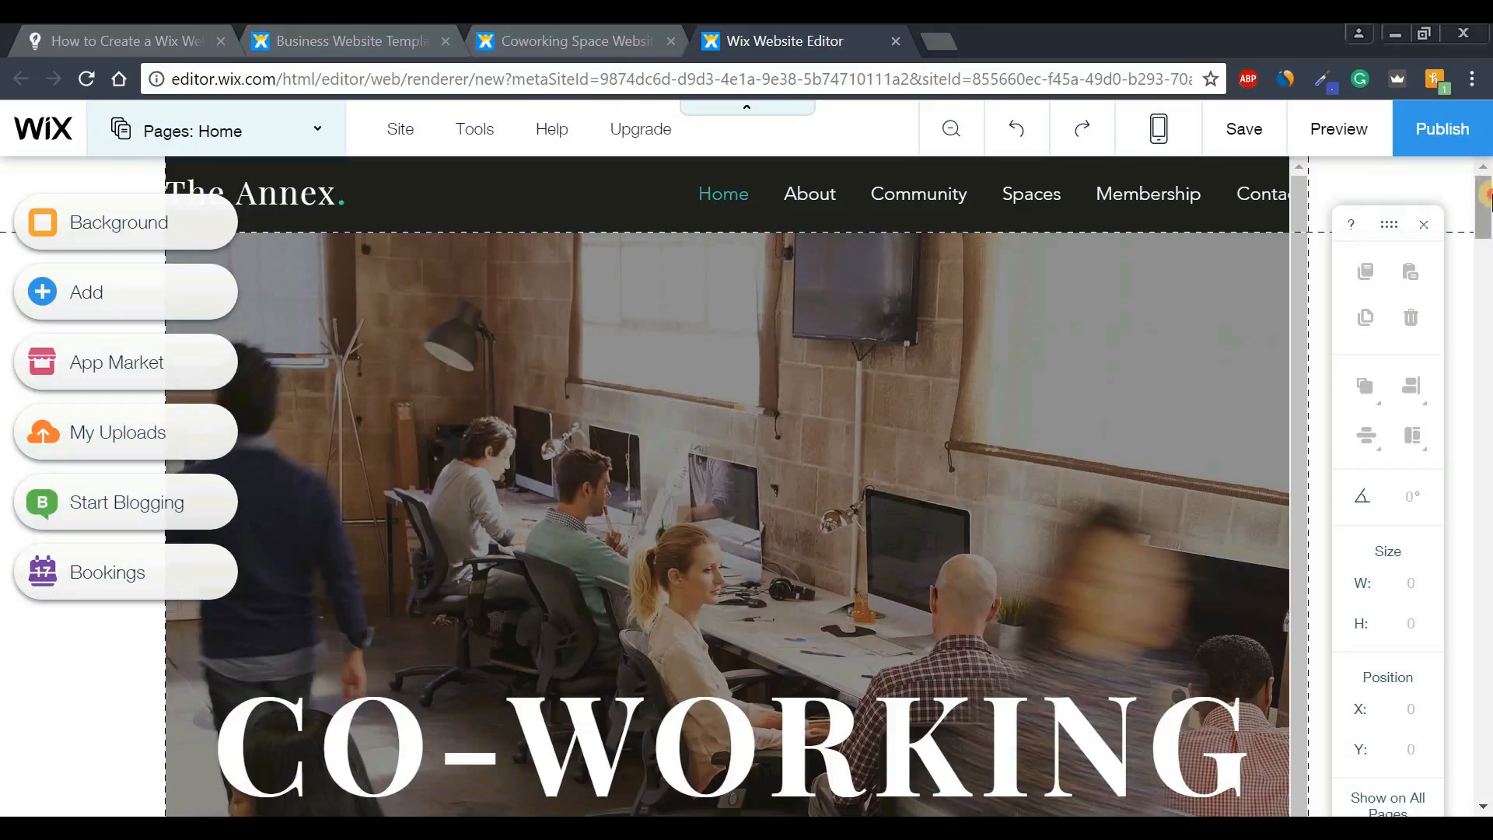
scroll(1254, 362, down, 1)
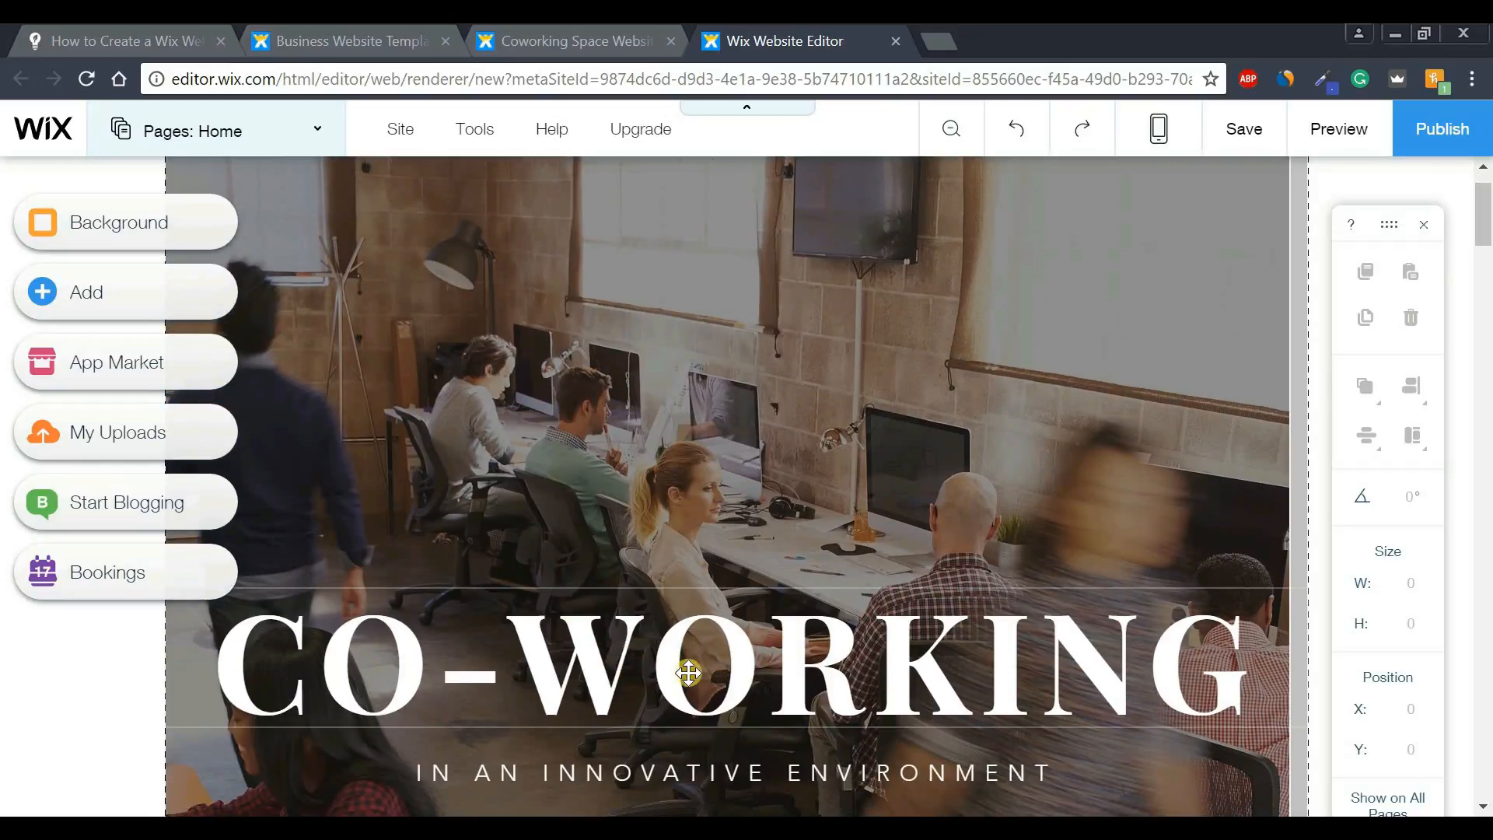
drag(745, 665, 818, 462)
drag(885, 271, 749, 395)
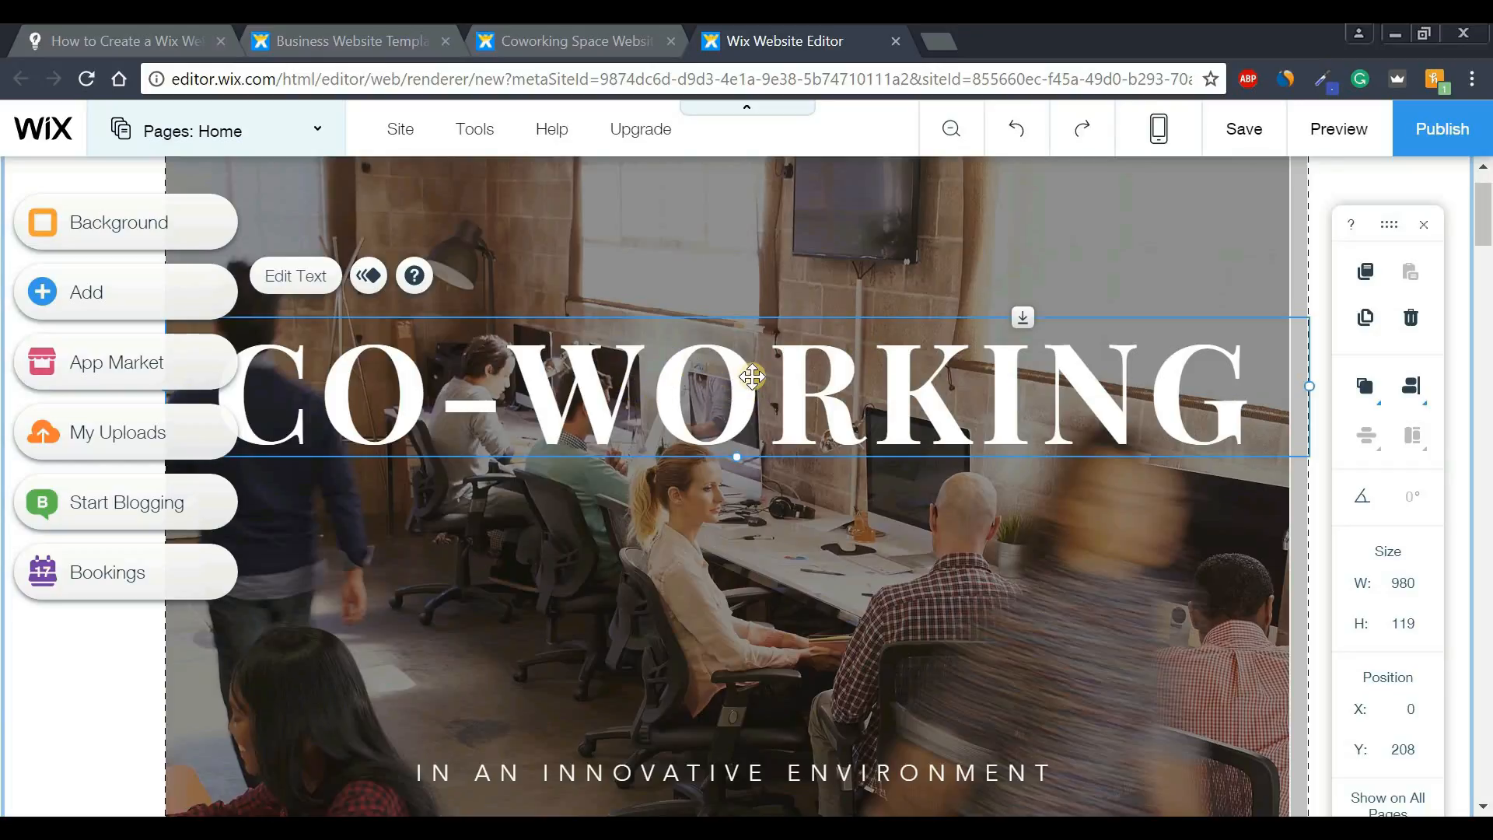
- Try Reklame Script, revert to Playfair Display, and set the heading to 103 px, centered
double_click(753, 377)
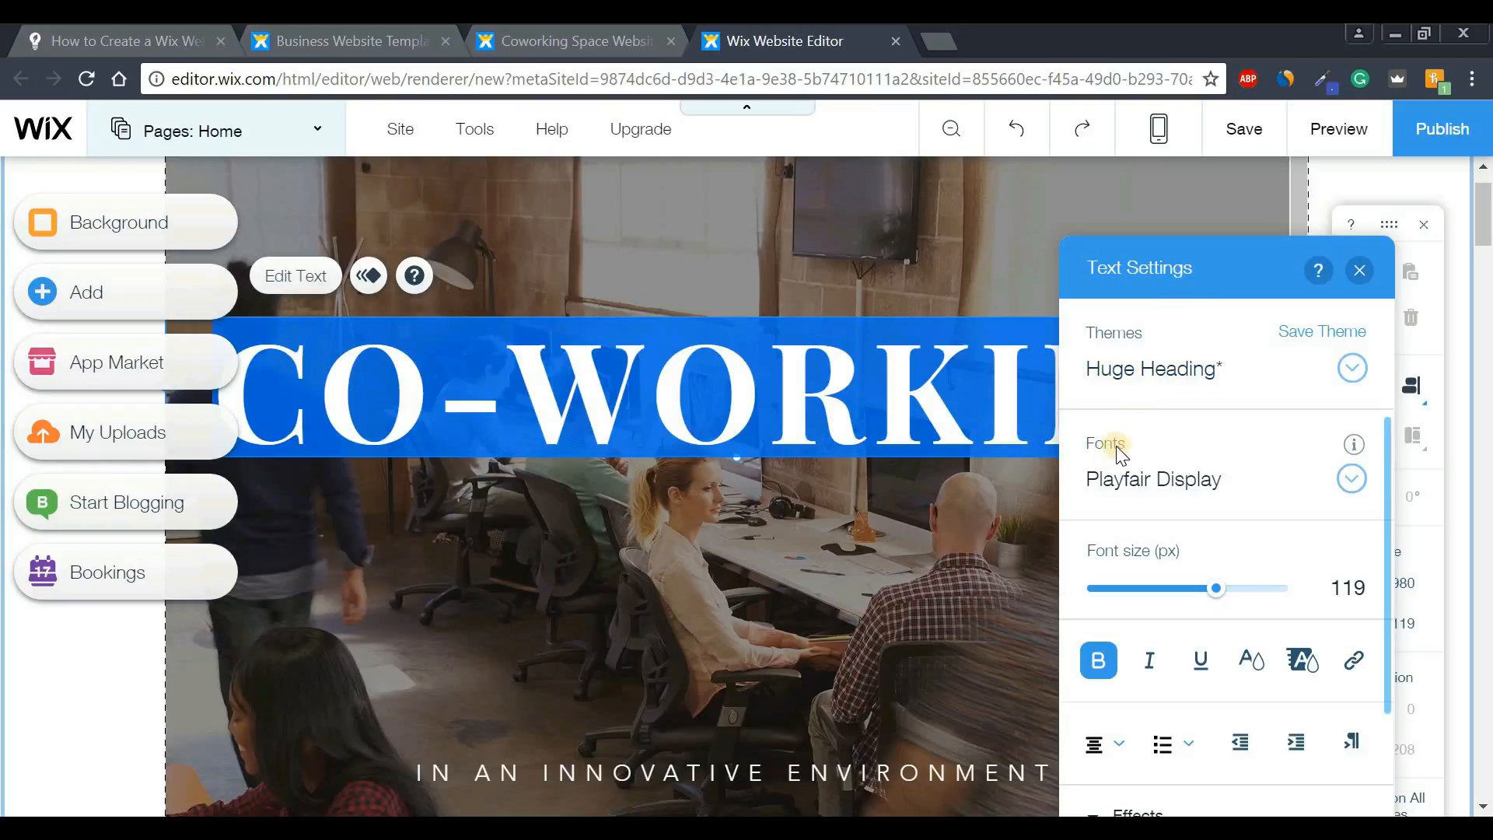
click(1353, 480)
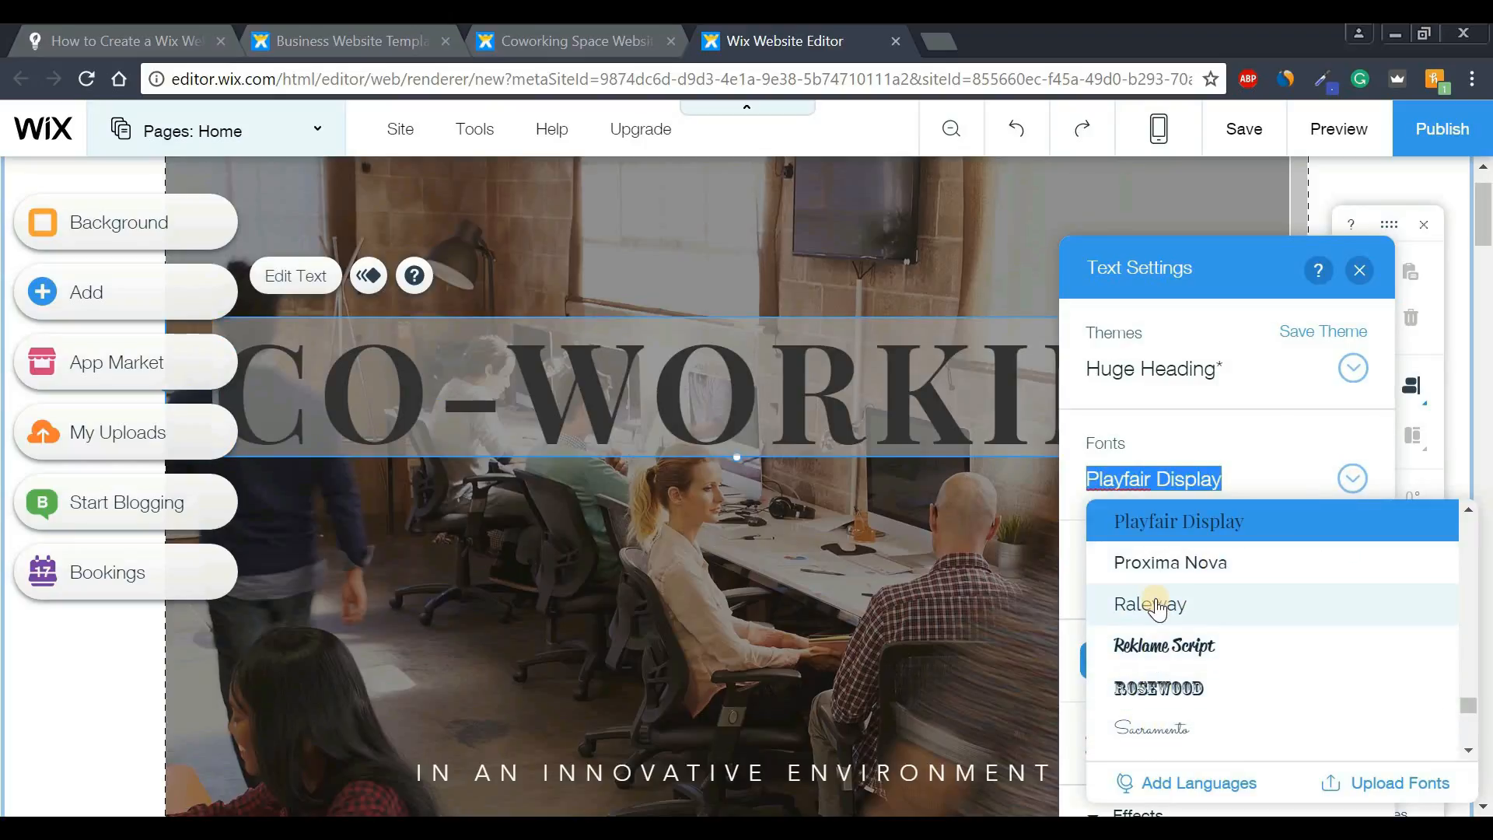
click(1150, 646)
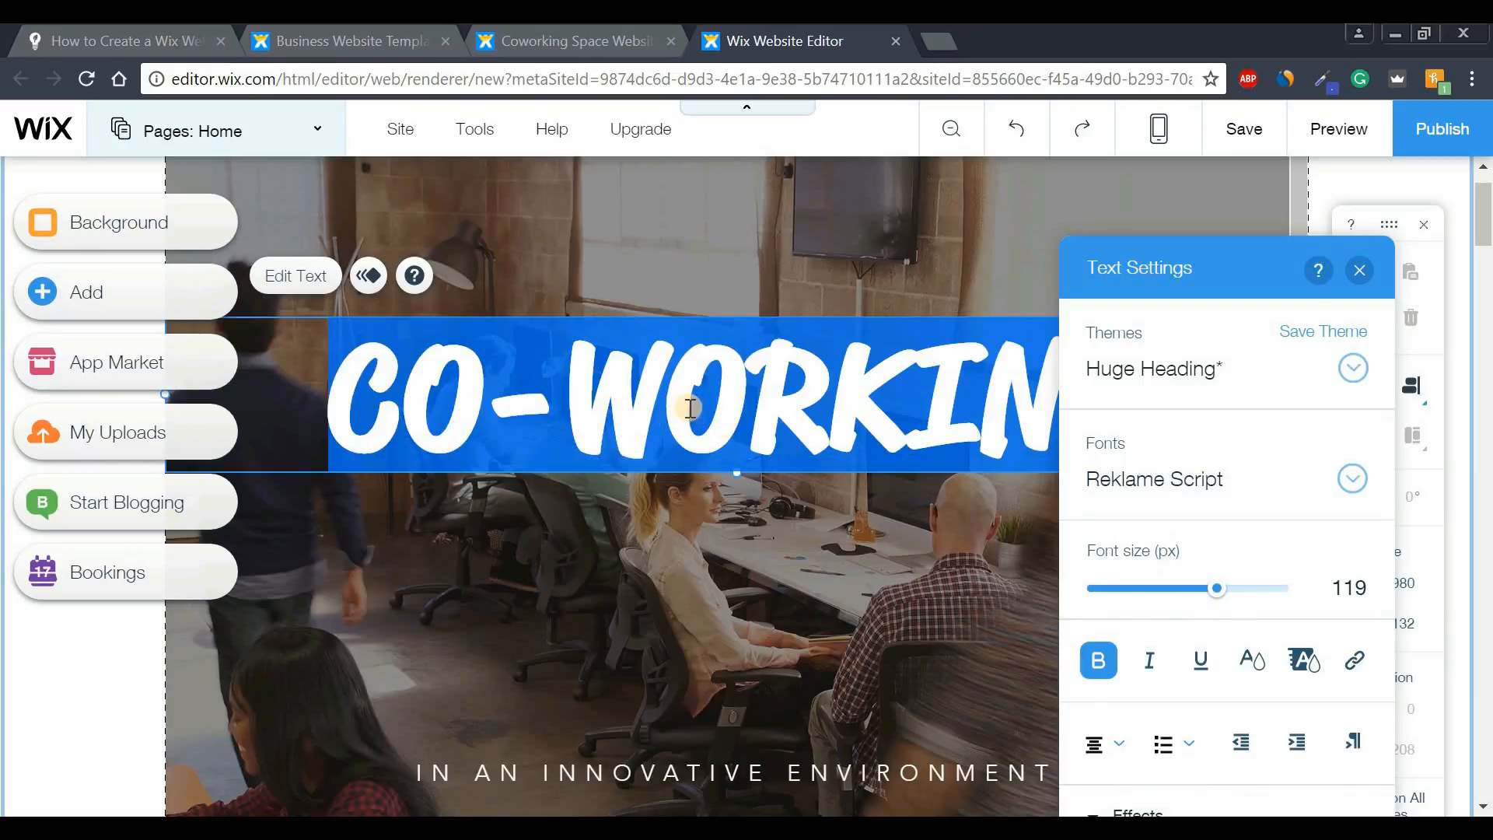
click(1349, 480)
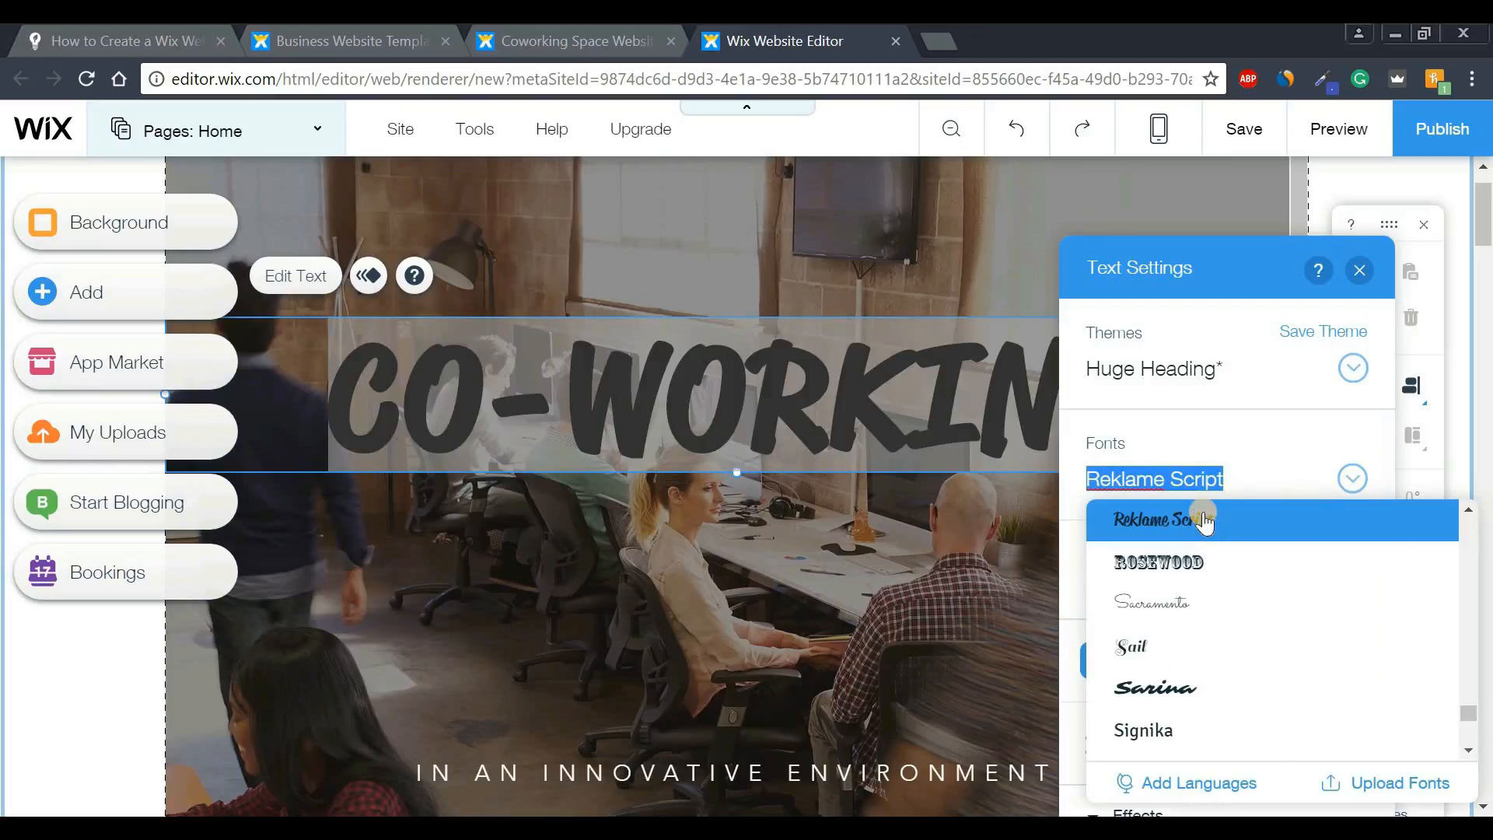
text(Play)
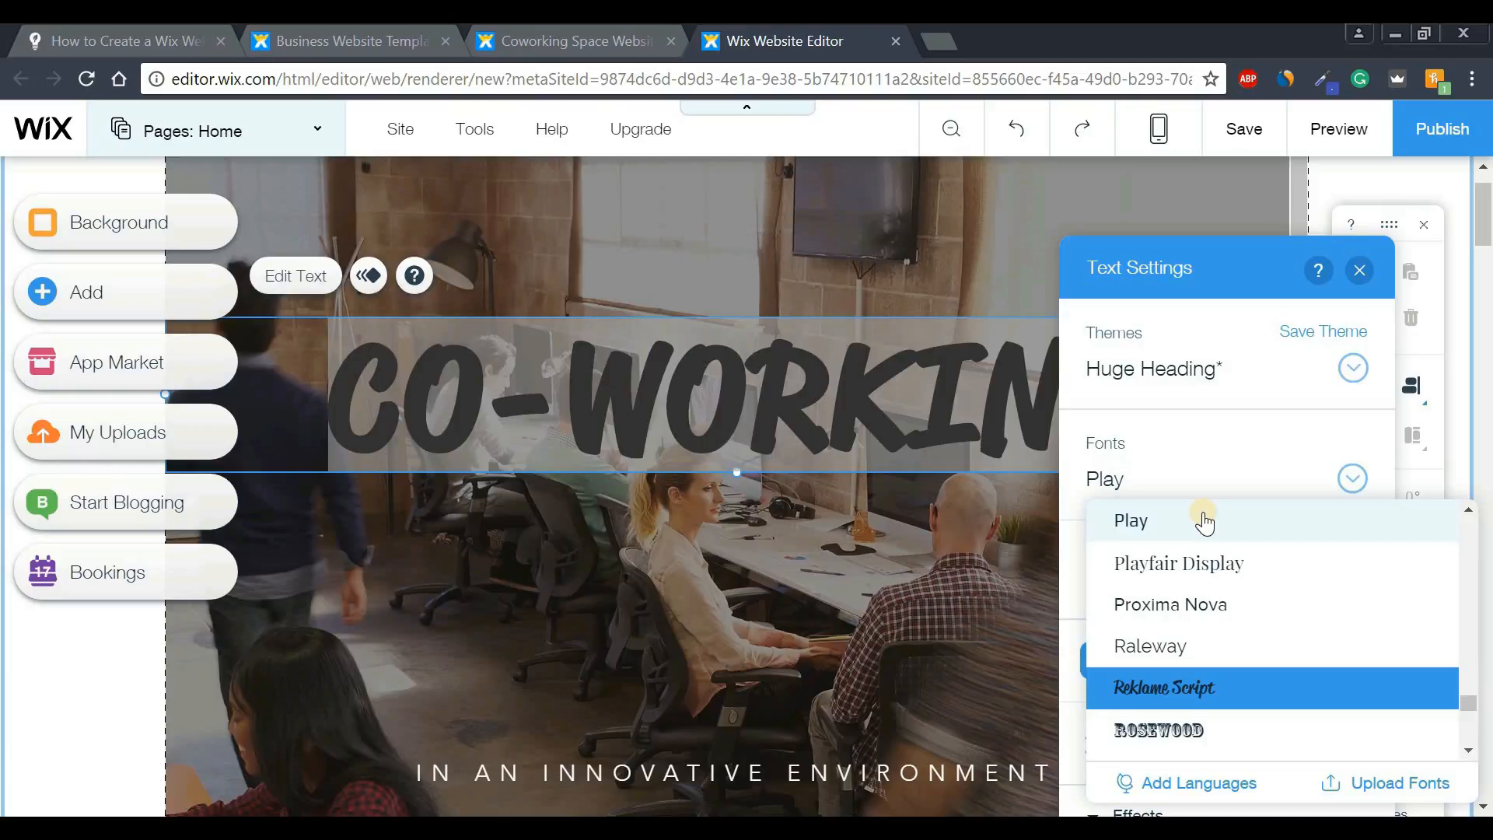
click(1151, 577)
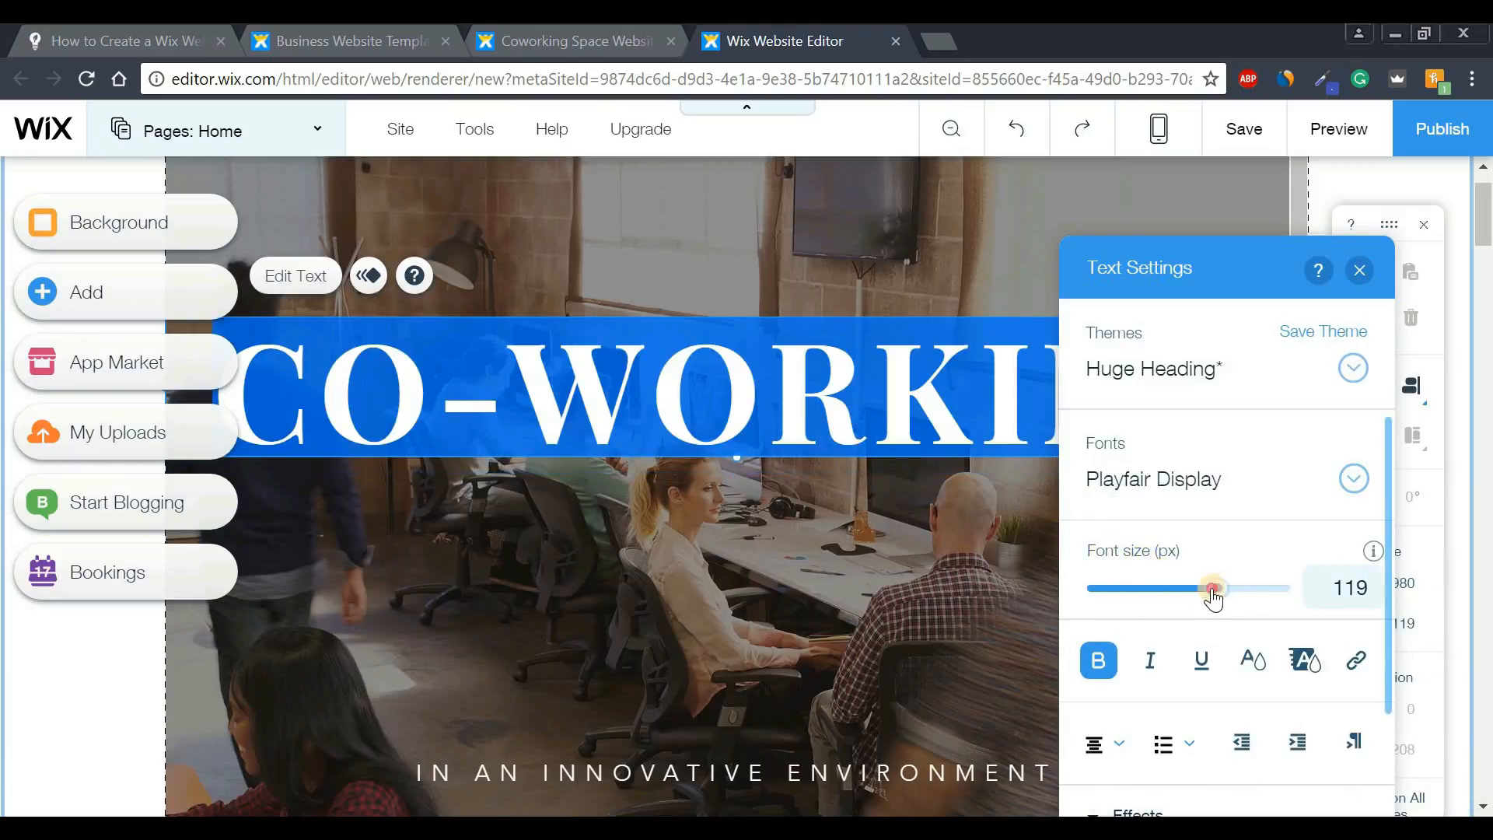
mouse_move(1209, 590)
mouse_down()
mouse_move(1094, 589)
mouse_move(1288, 602)
mouse_move(1205, 606)
mouse_move(1200, 594)
mouse_up()
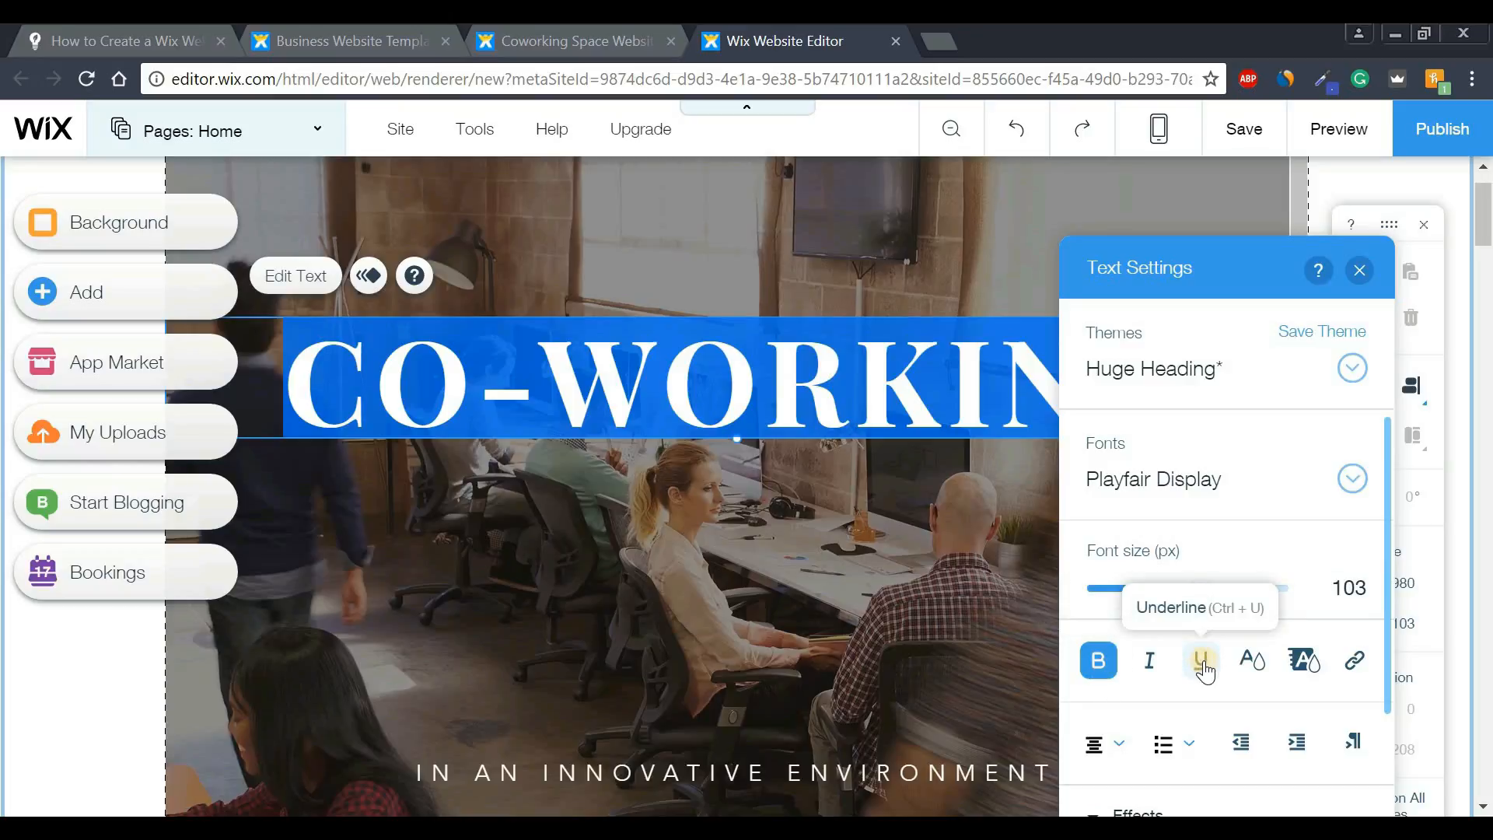
click(1108, 743)
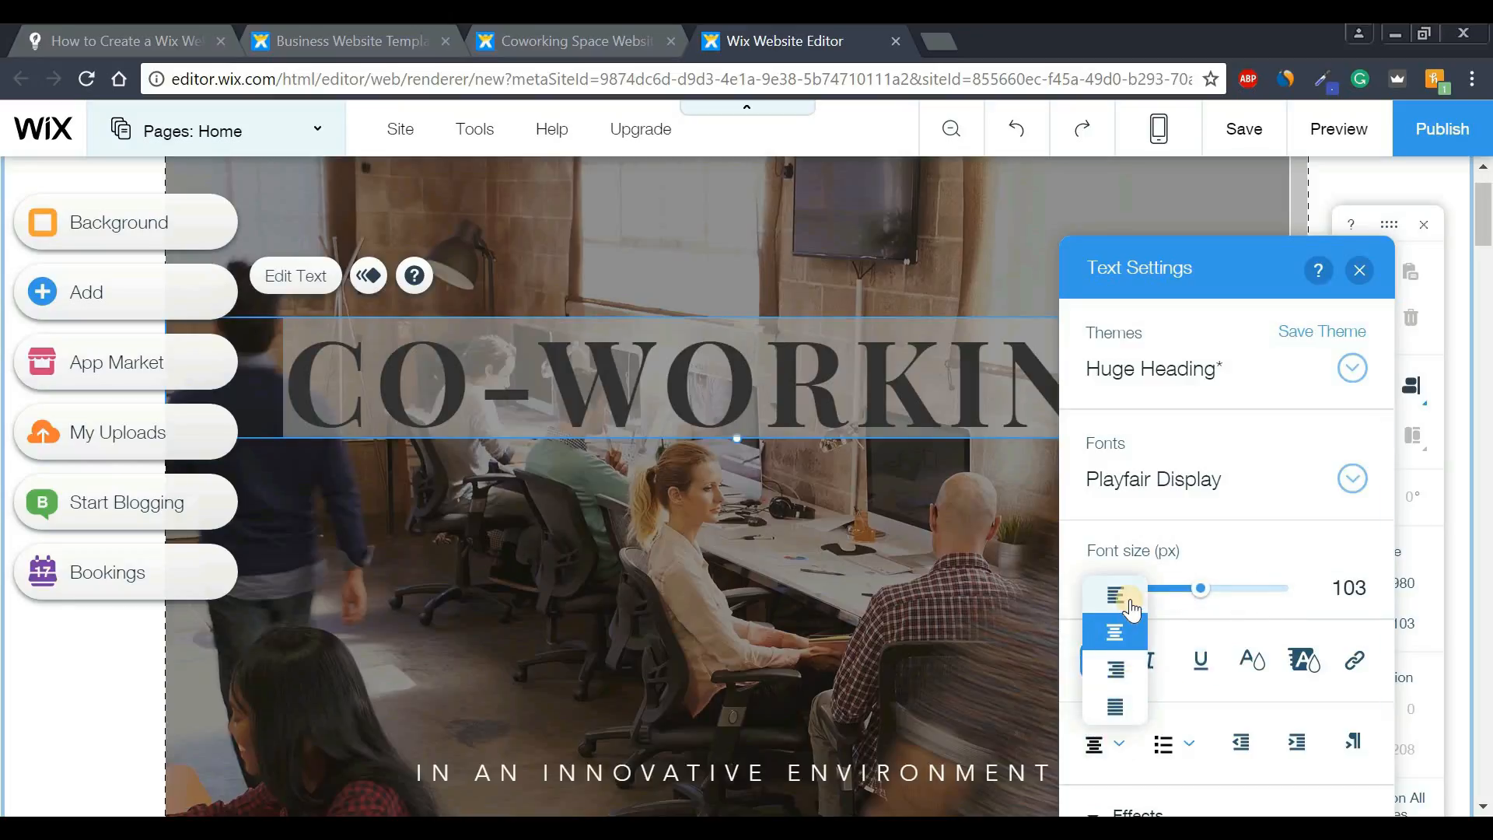
click(1120, 751)
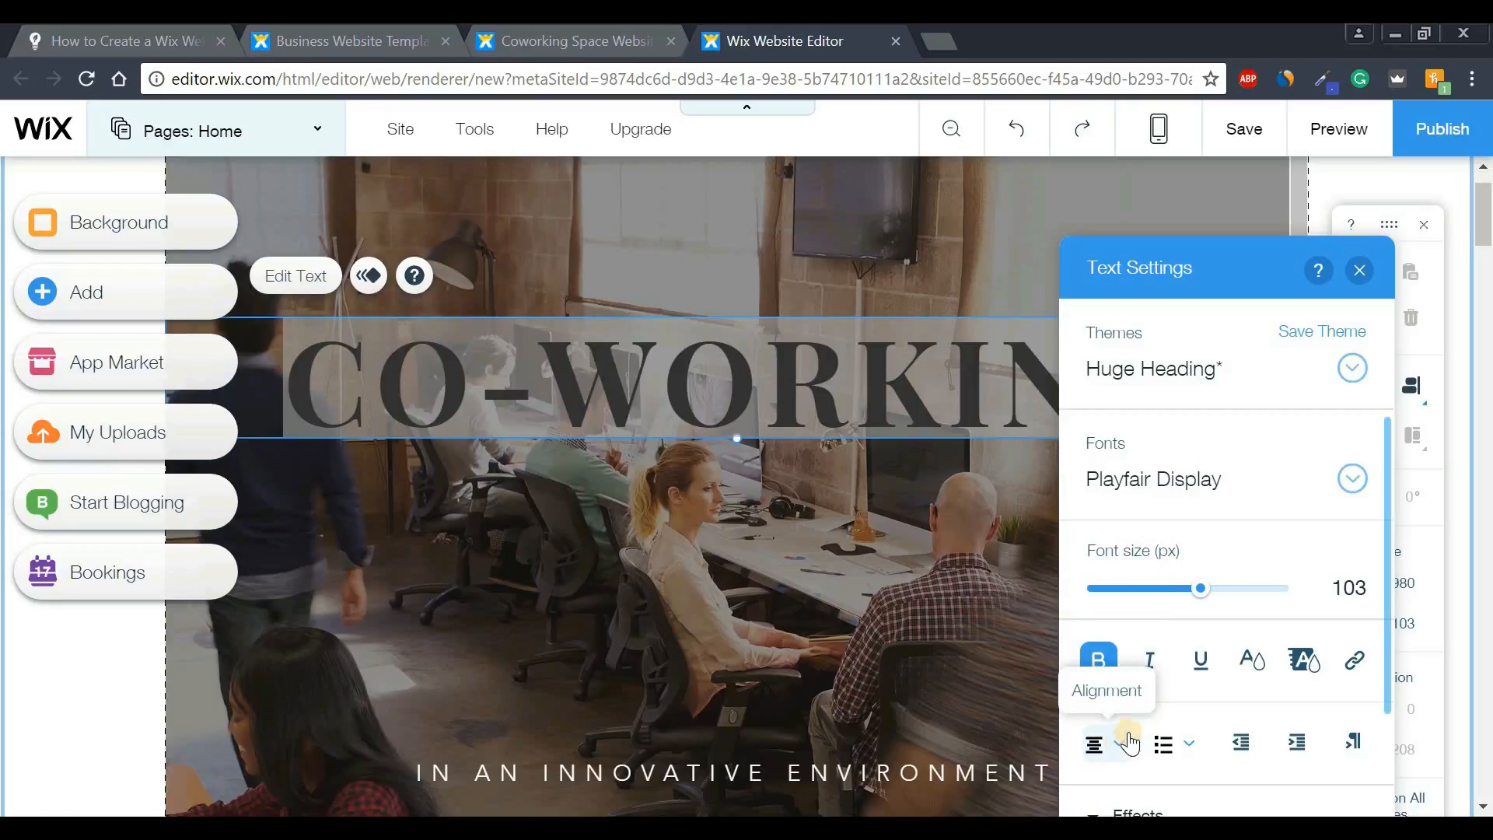
click(1358, 271)
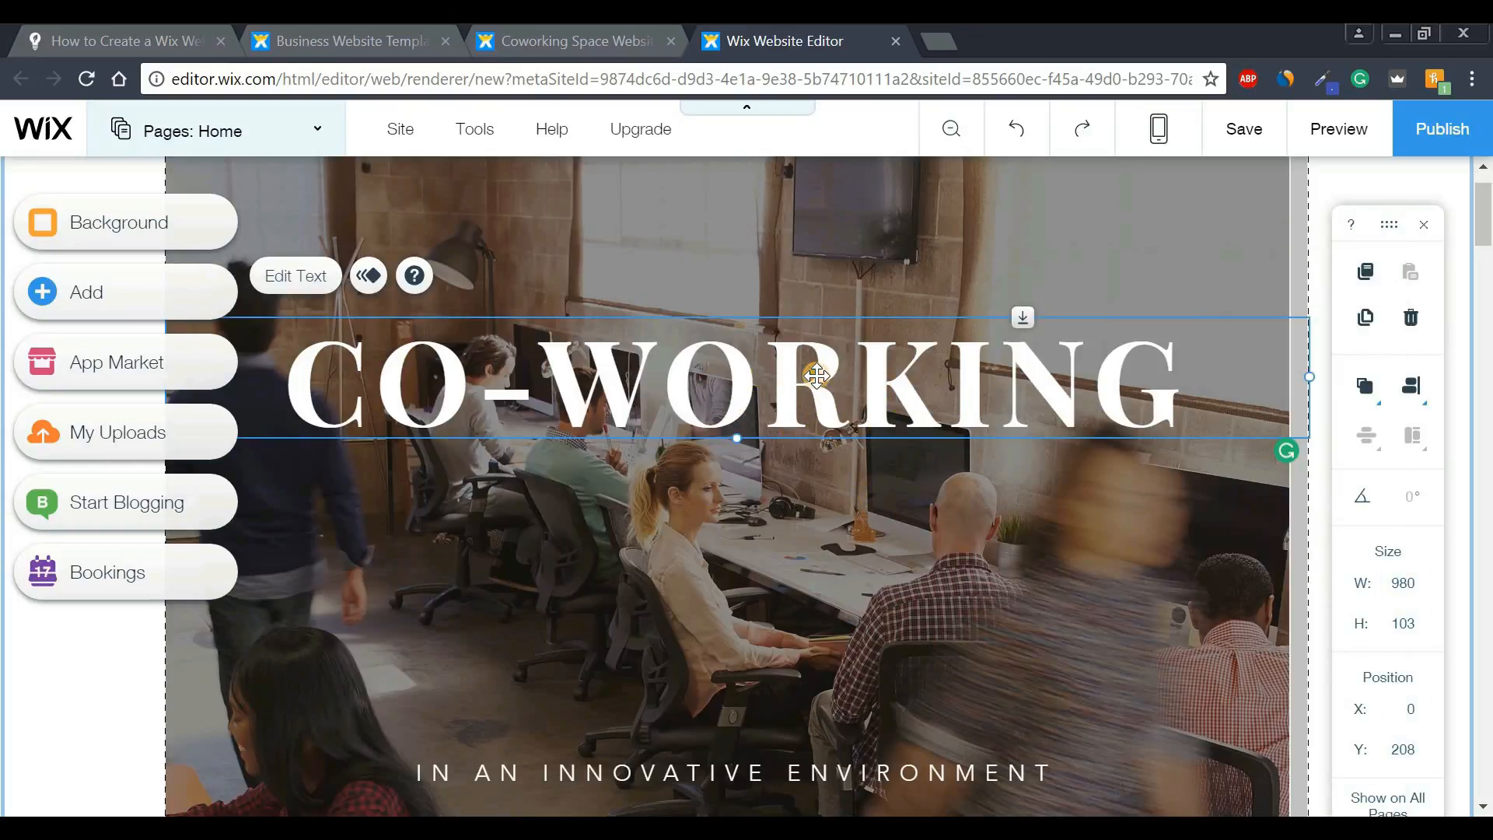
- Change the hero heading's wording from CO-WORKING to 'TEST TEXT'
double_click(816, 376)
key(BackSpace)
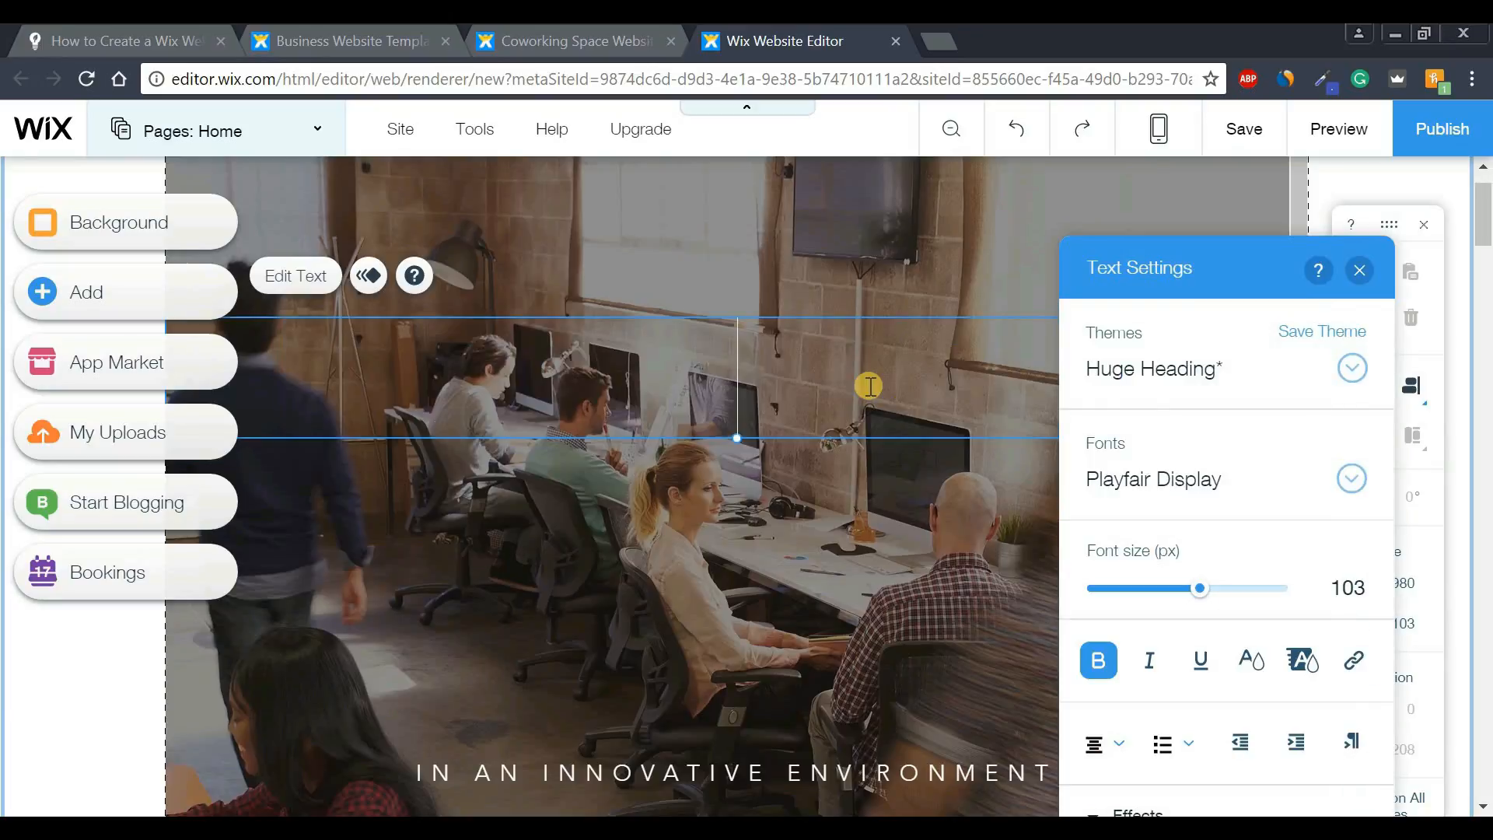
text(TES)
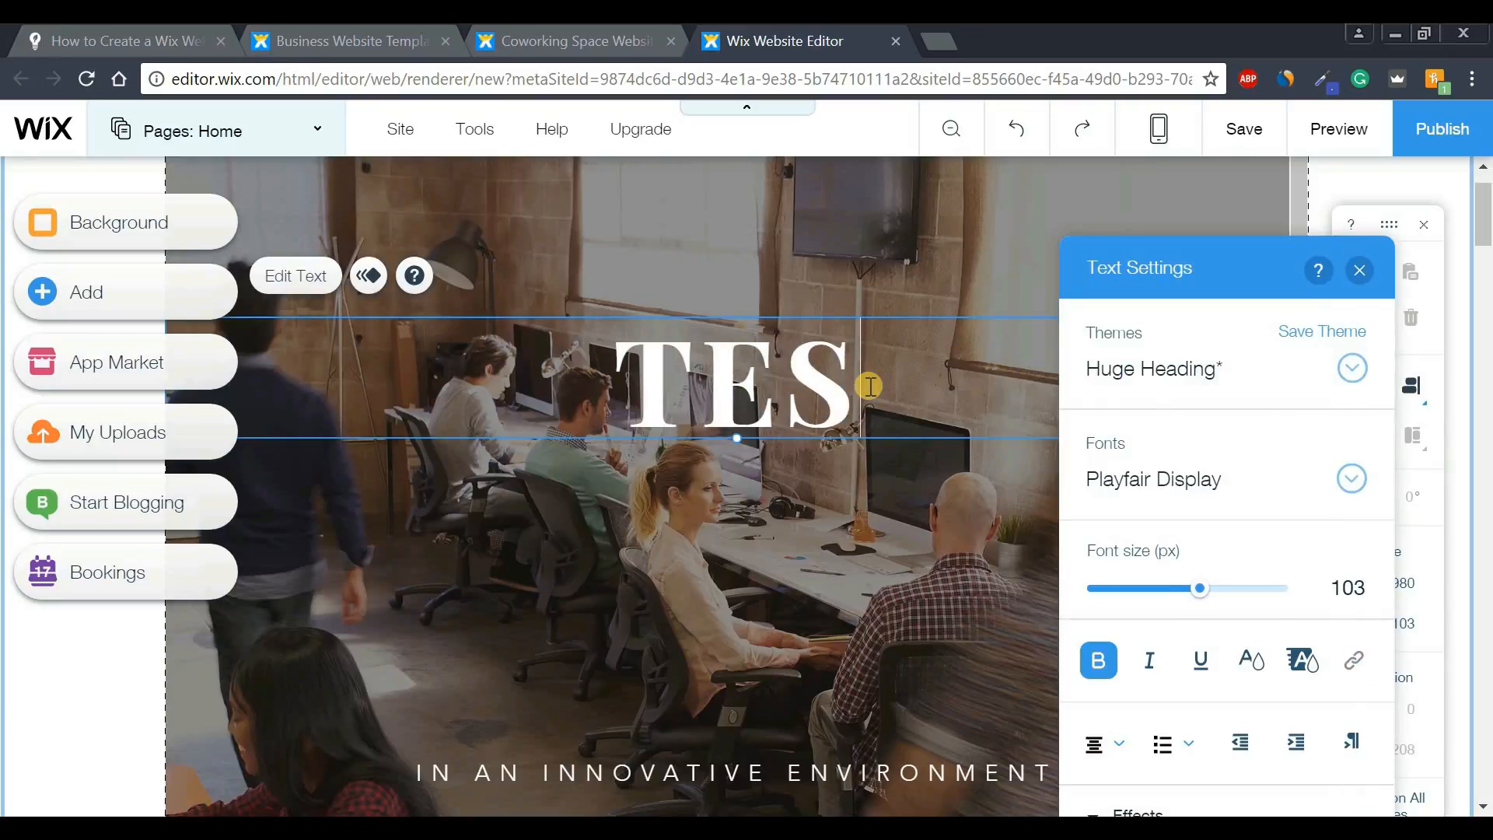
text(T TEXT)
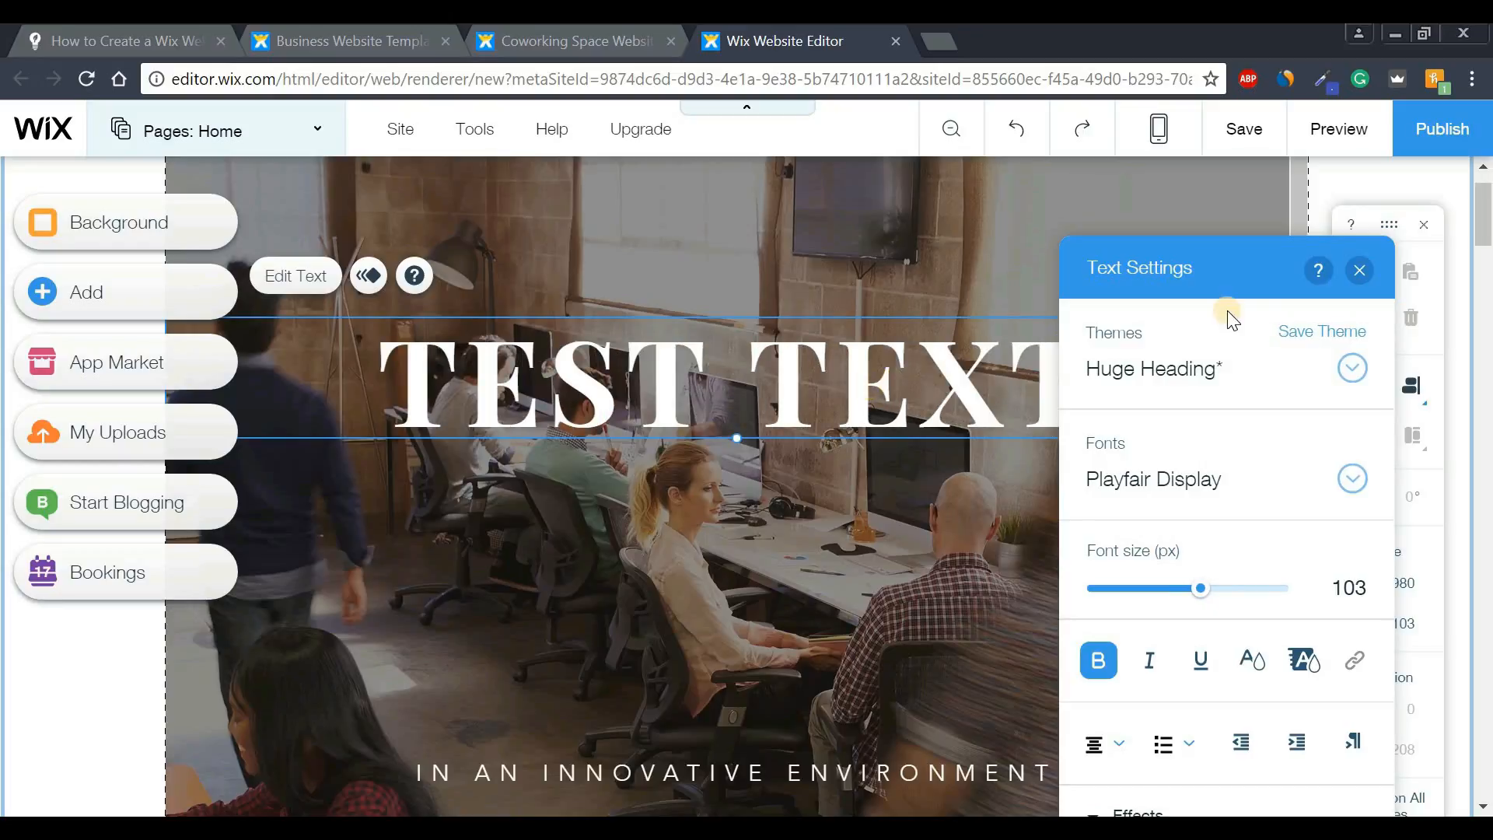
click(1359, 270)
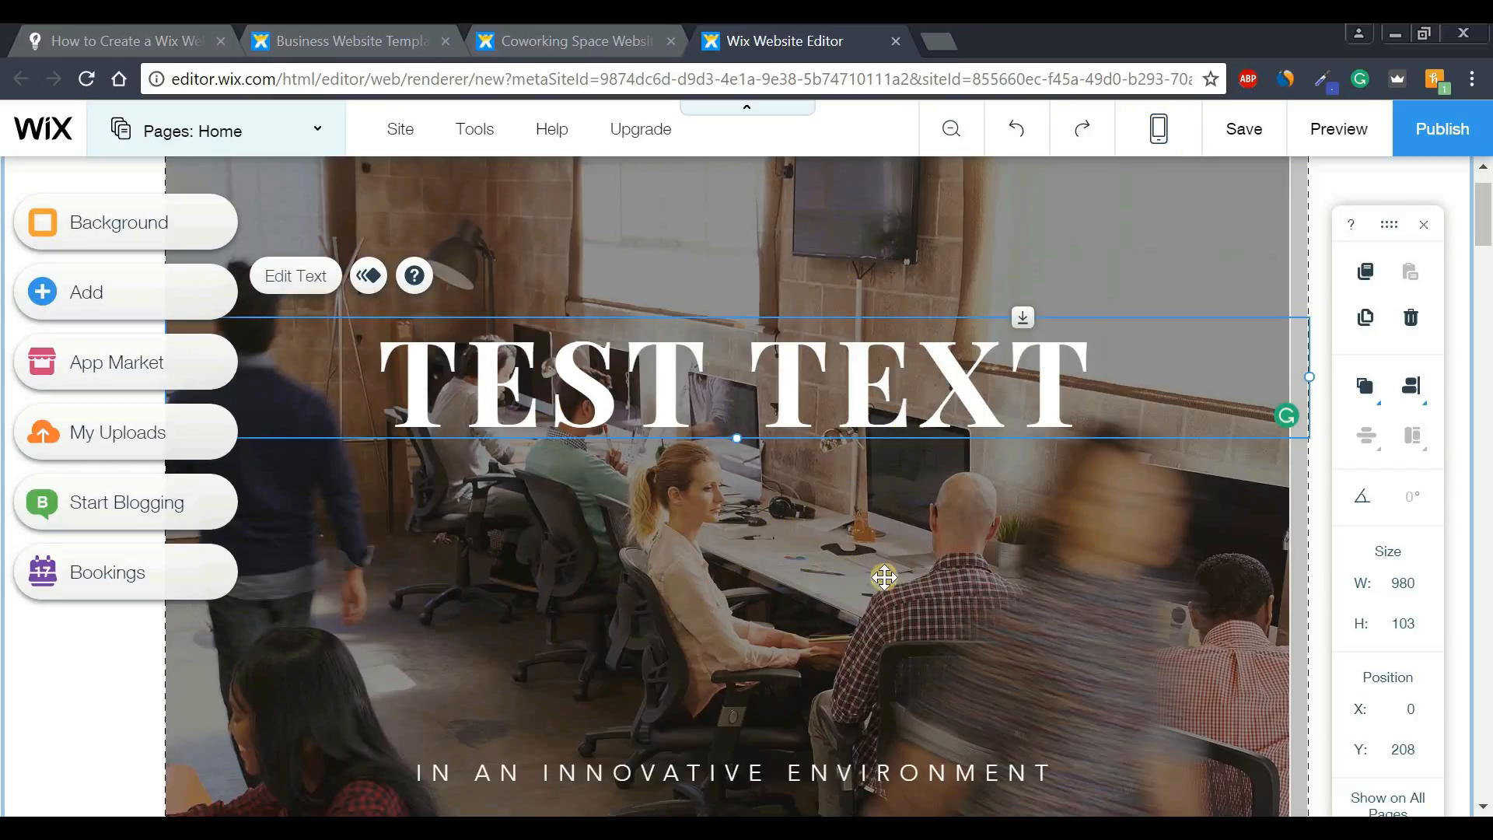
- Select the hero strip, open its Strip Background options, and choose Image
click(757, 555)
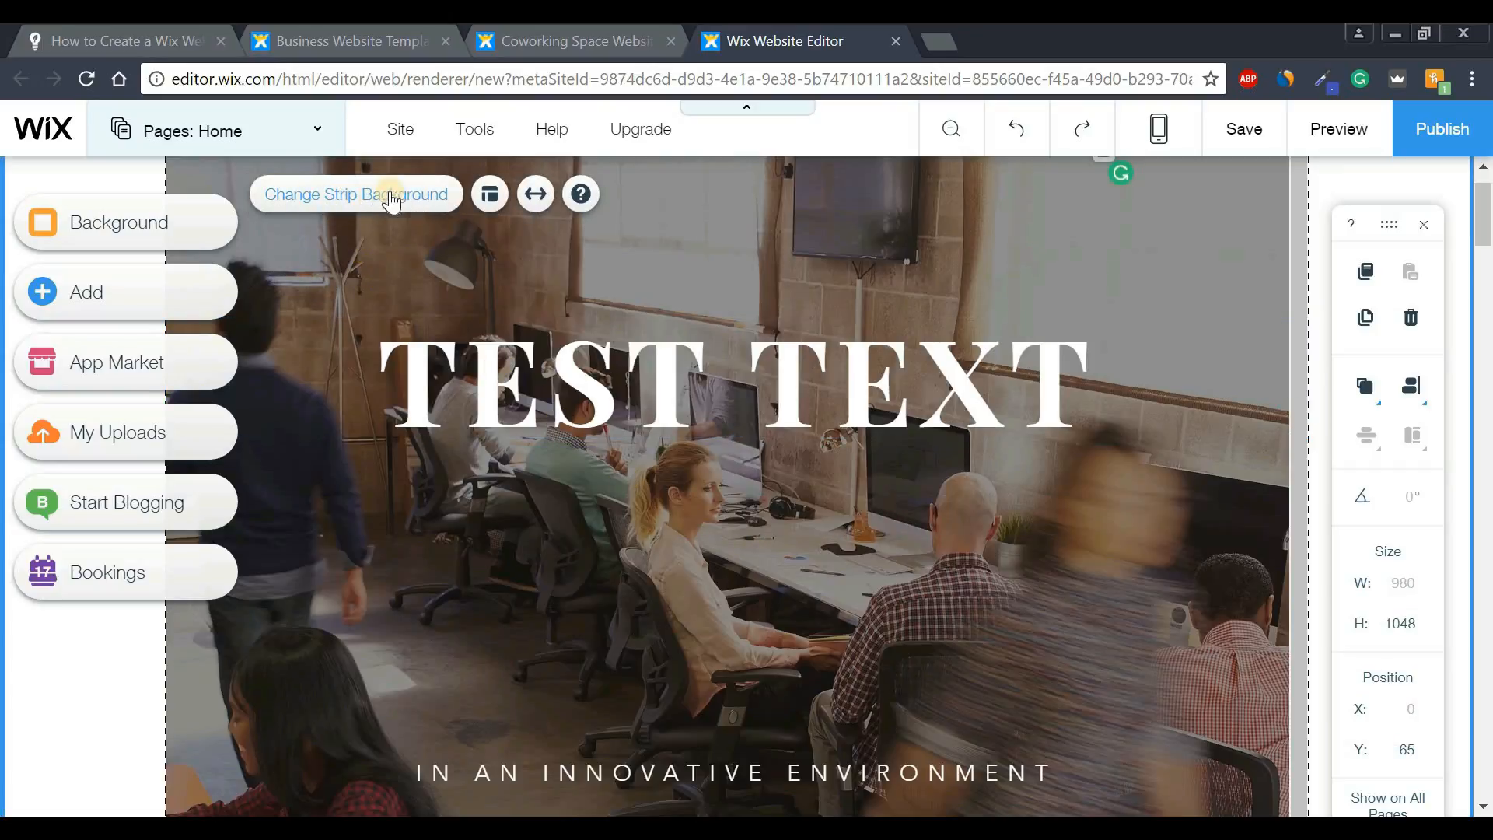
click(413, 207)
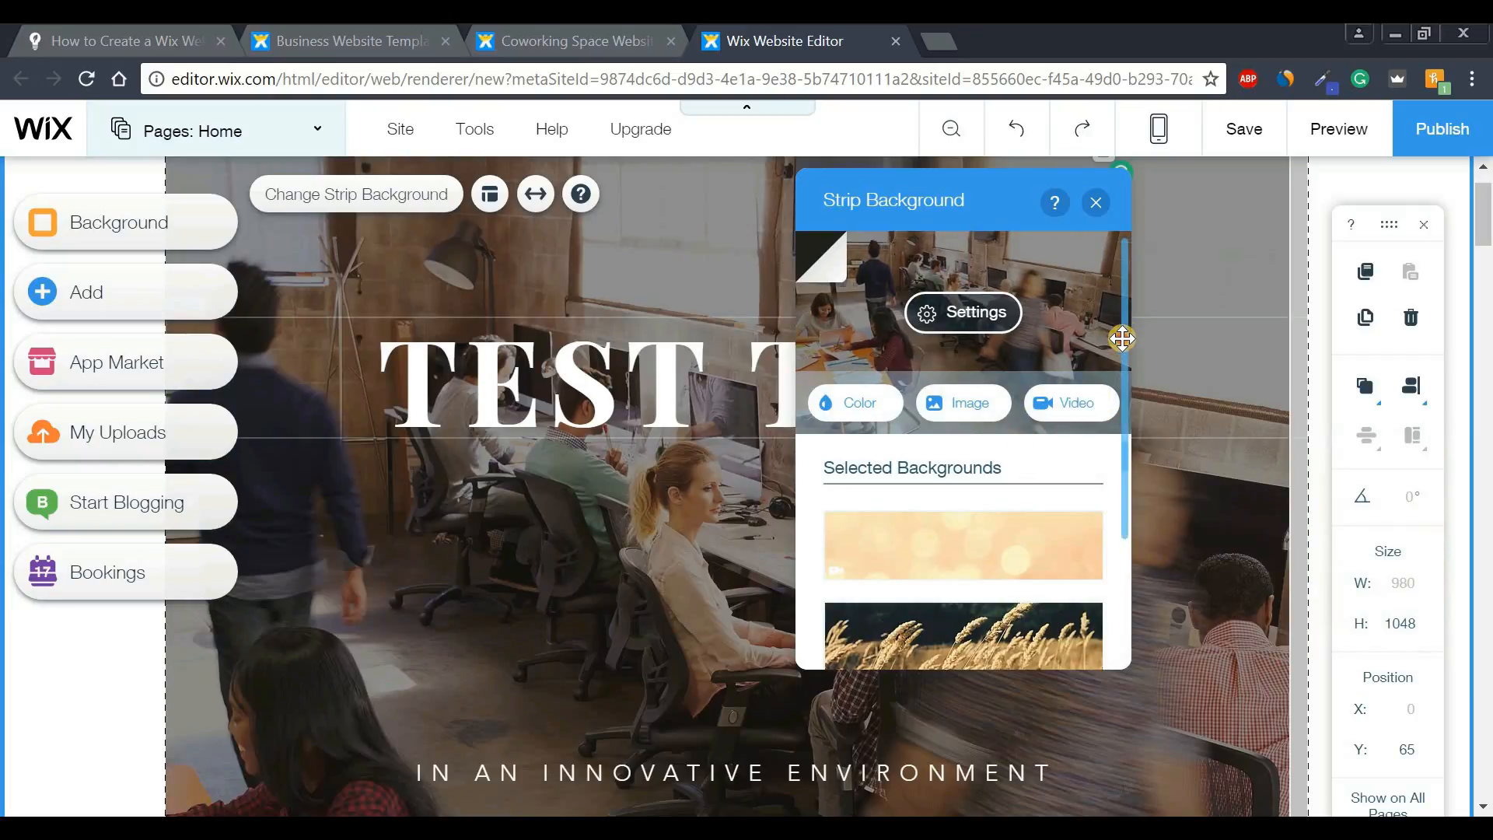
scroll(1122, 338, down, 3)
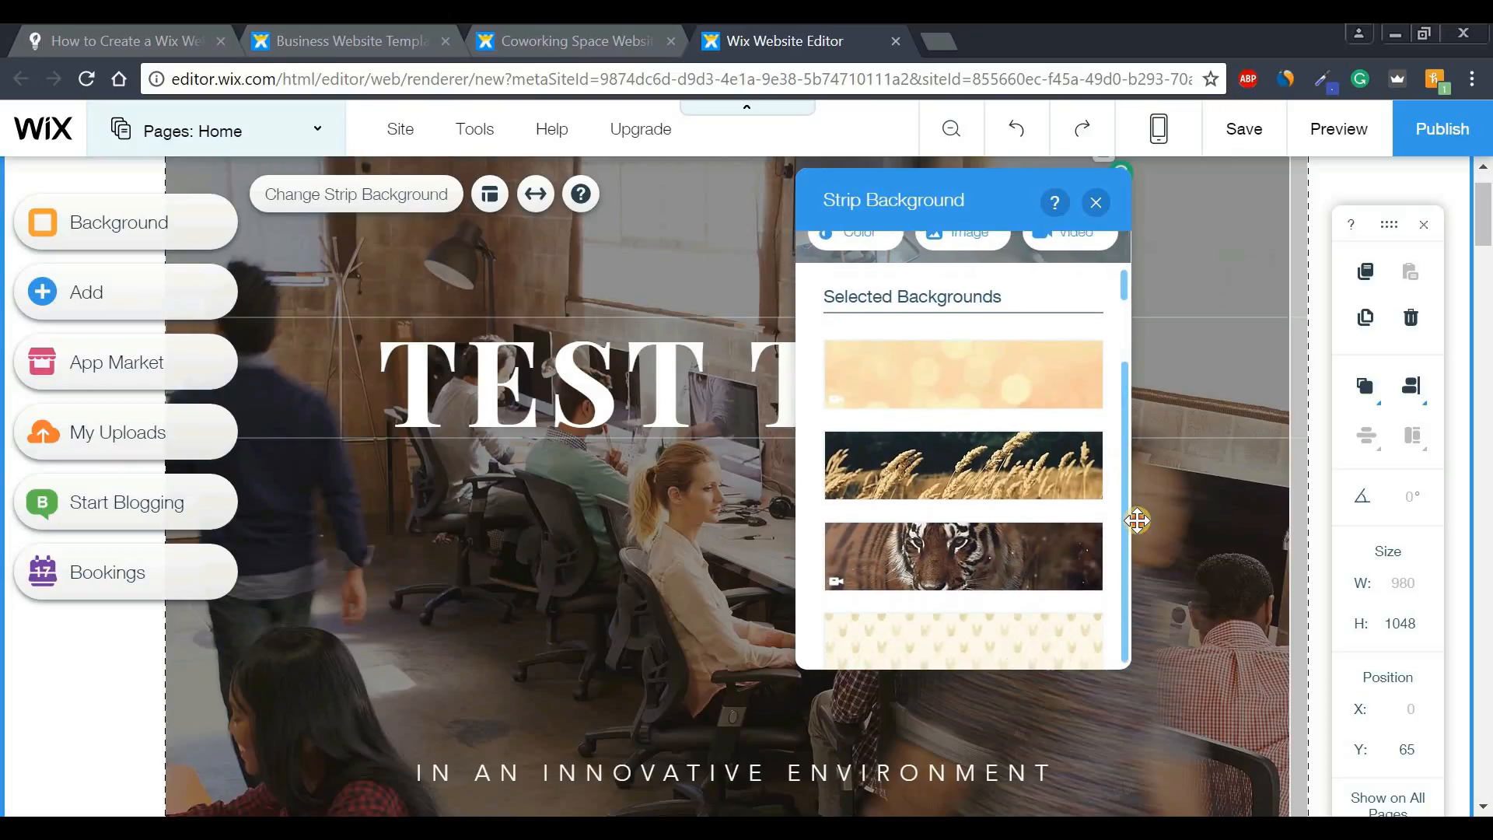
scroll(1123, 340, up, 2)
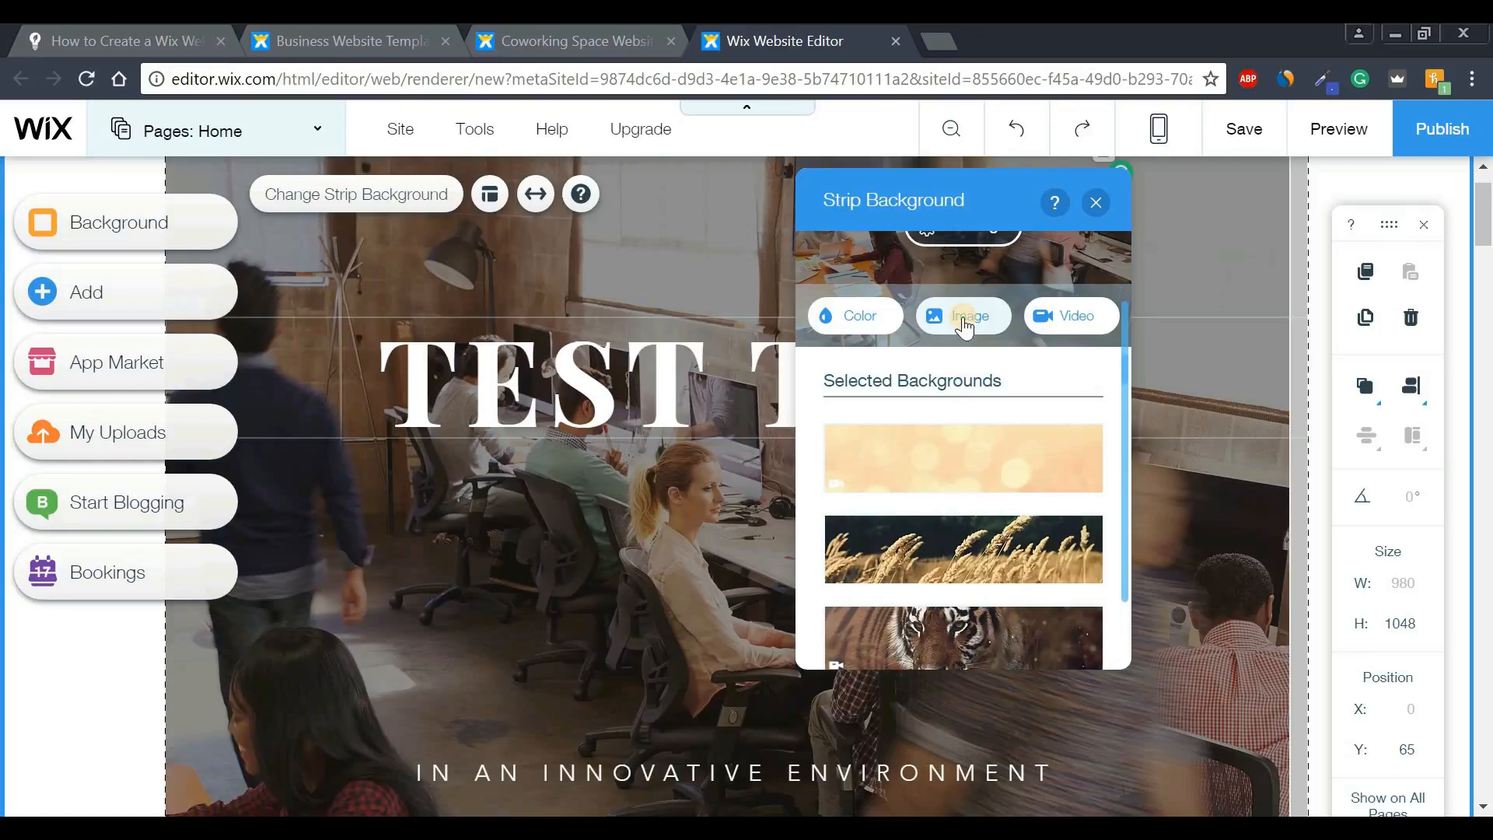
click(963, 321)
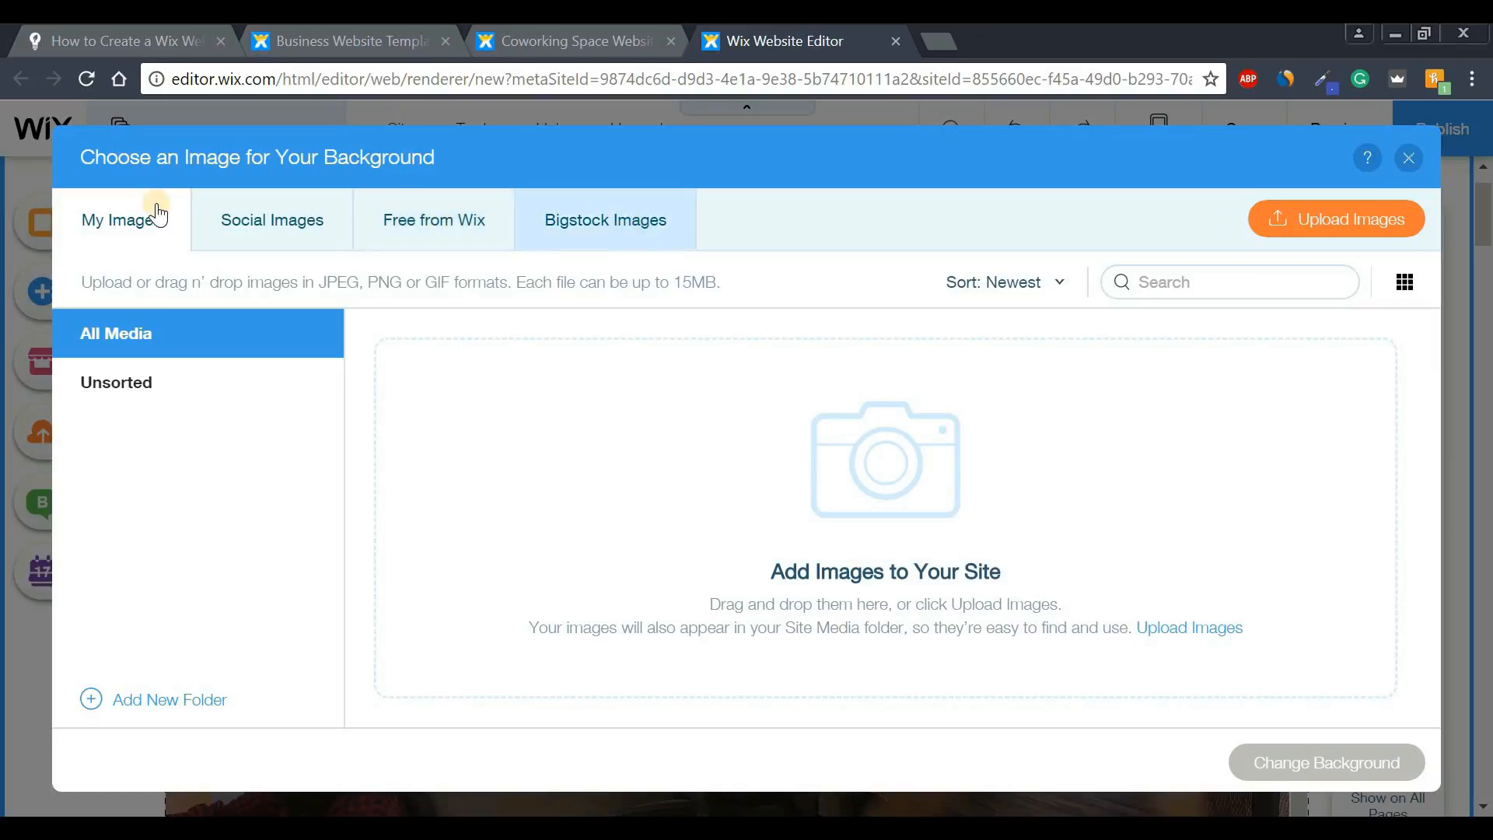
- Set the hero strip background to the free Pebble Beach photo from Wix
click(434, 232)
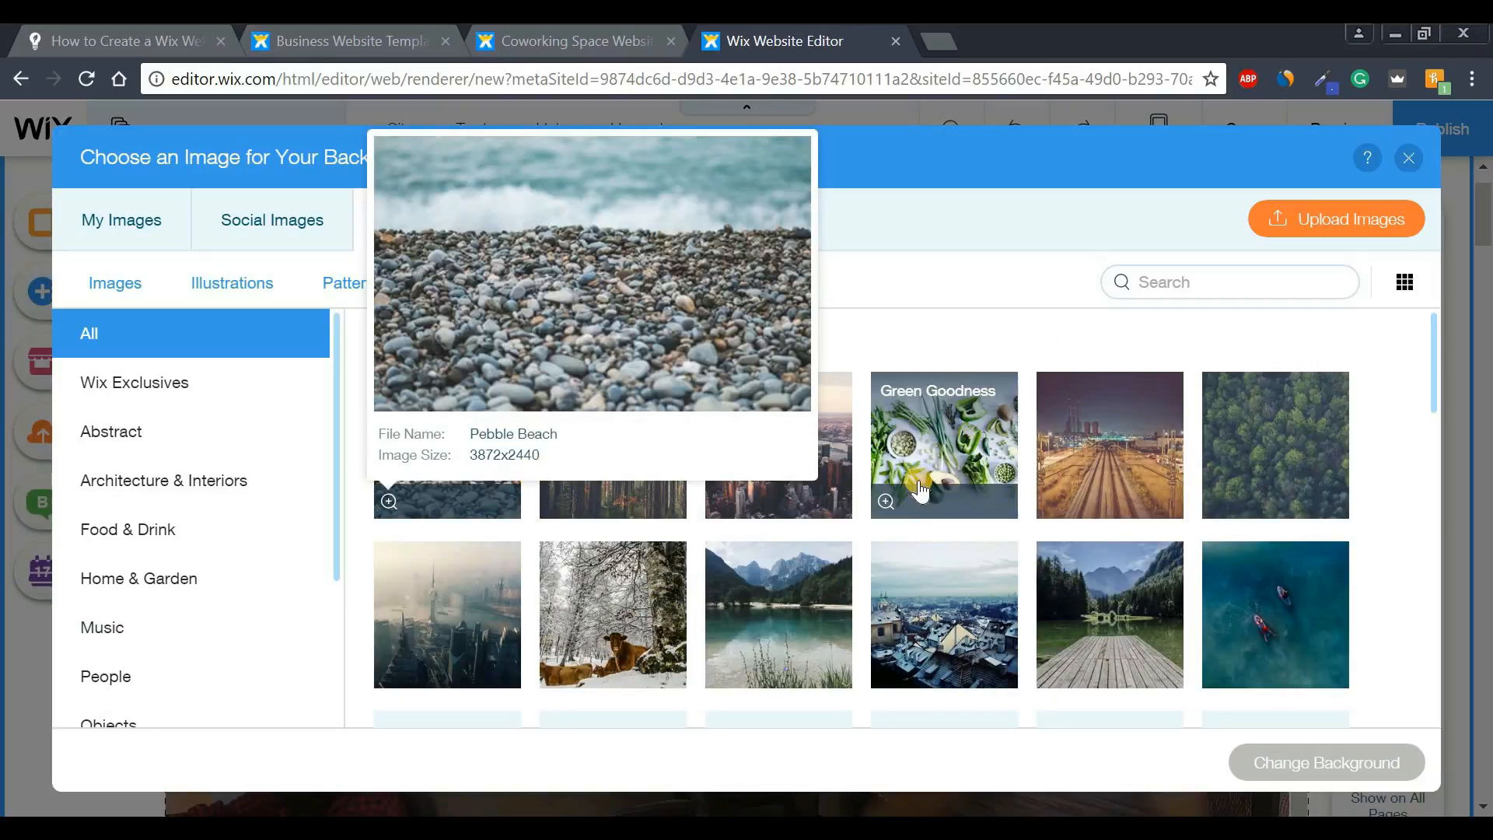
click(470, 426)
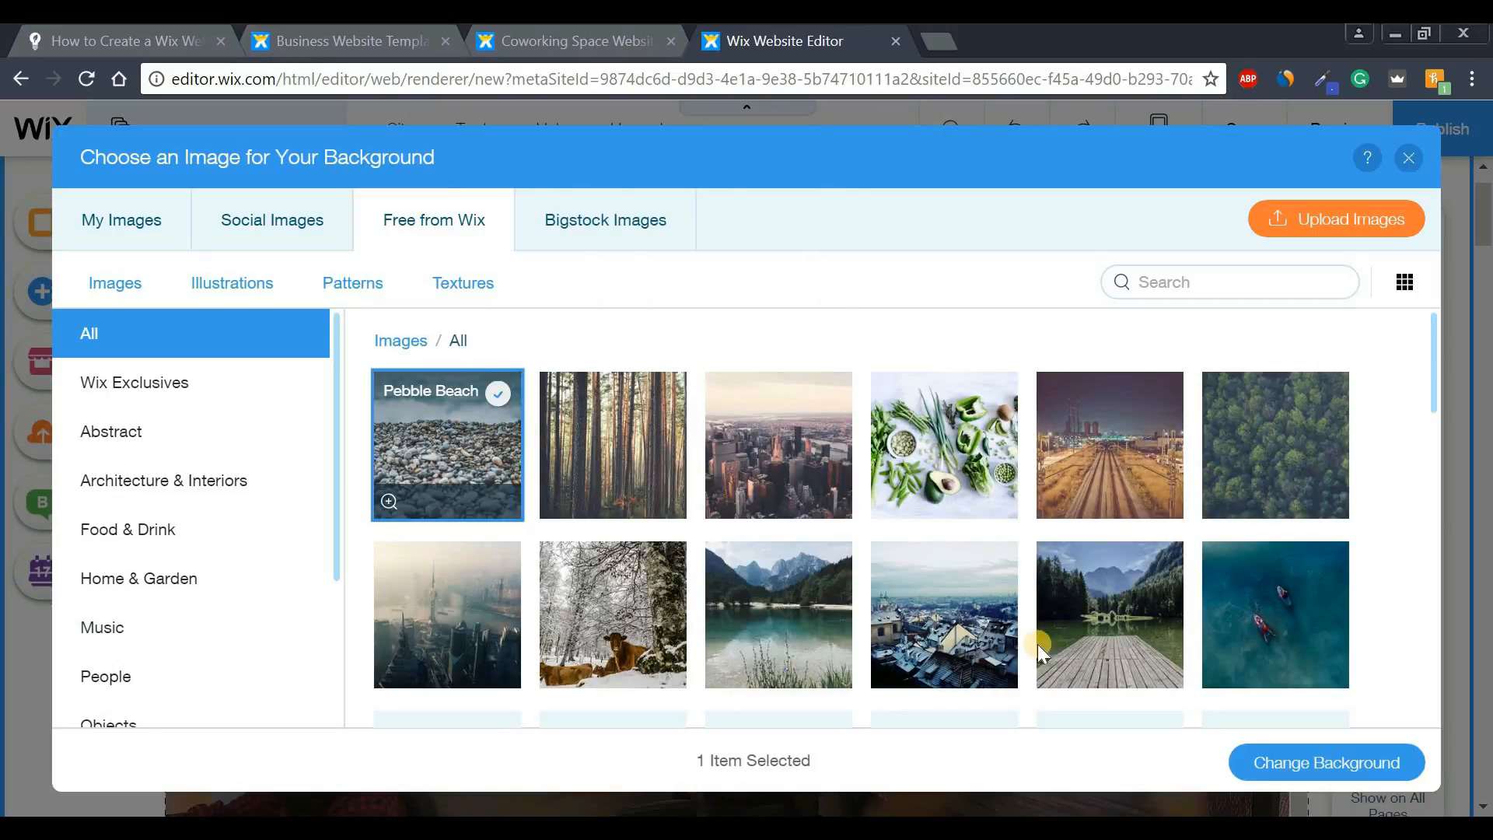
click(1324, 766)
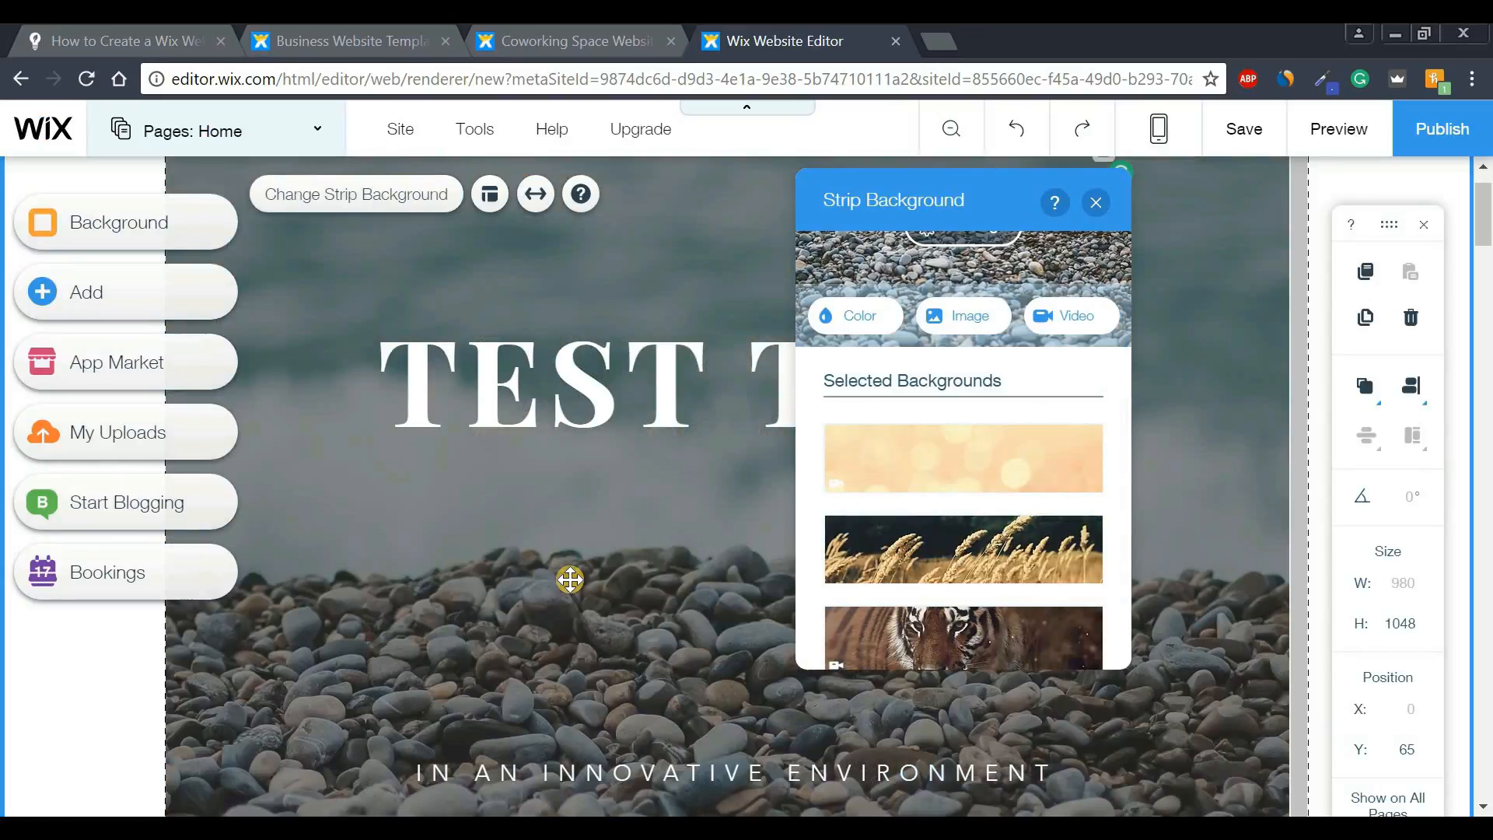
drag(1077, 270, 1210, 349)
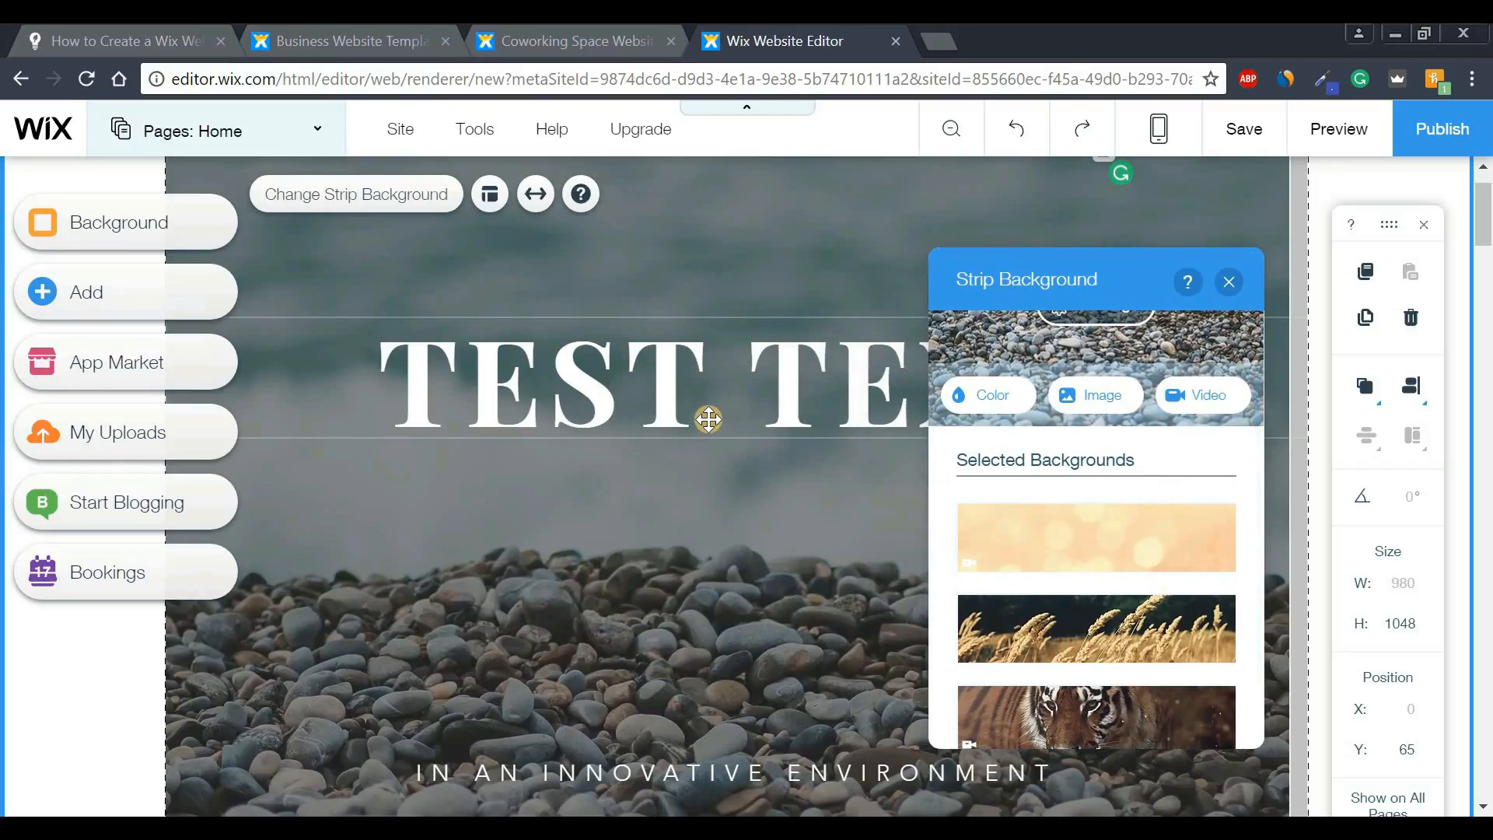
click(1229, 284)
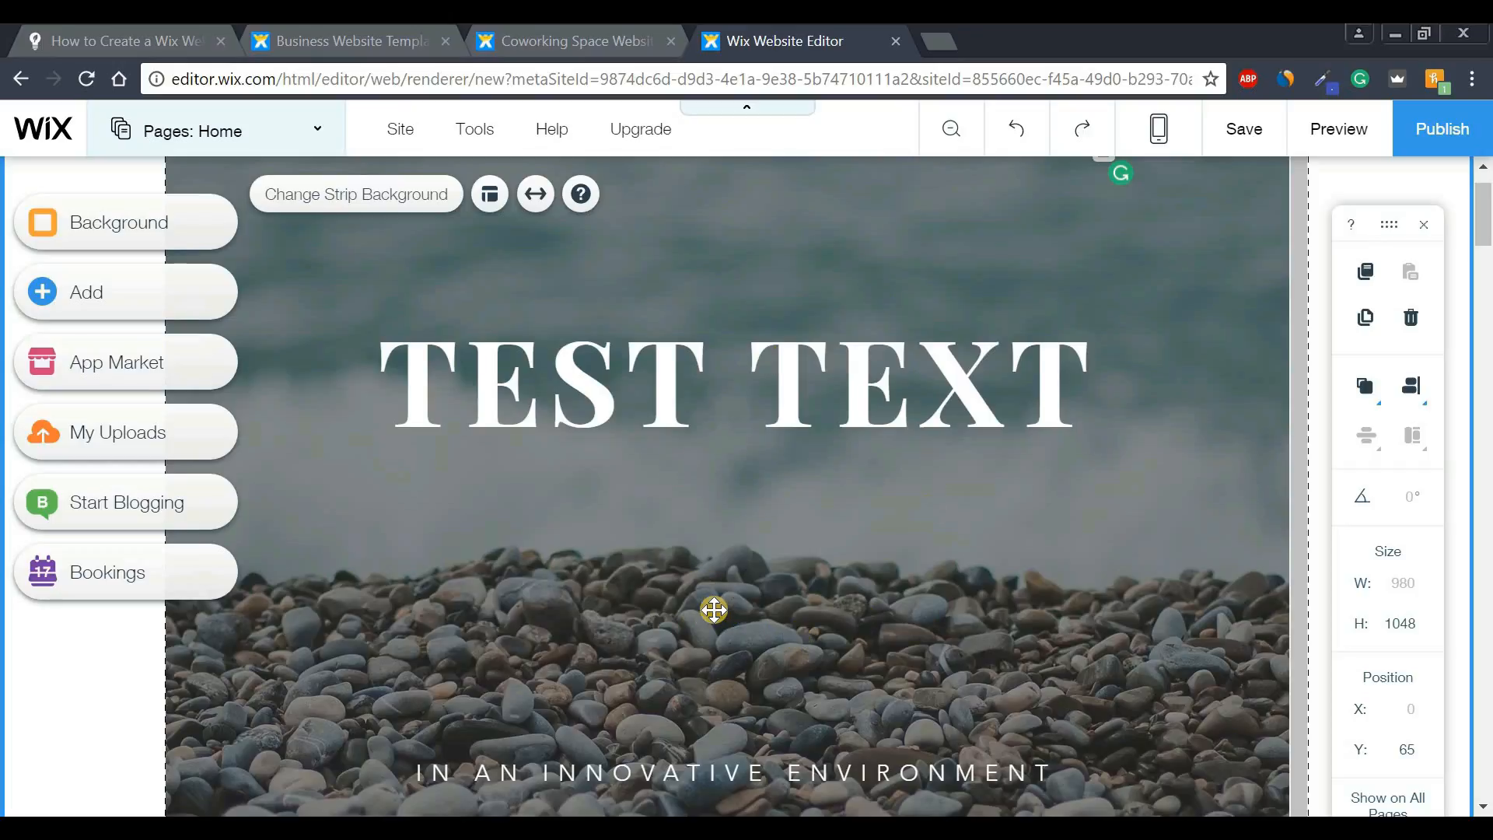
click(1341, 139)
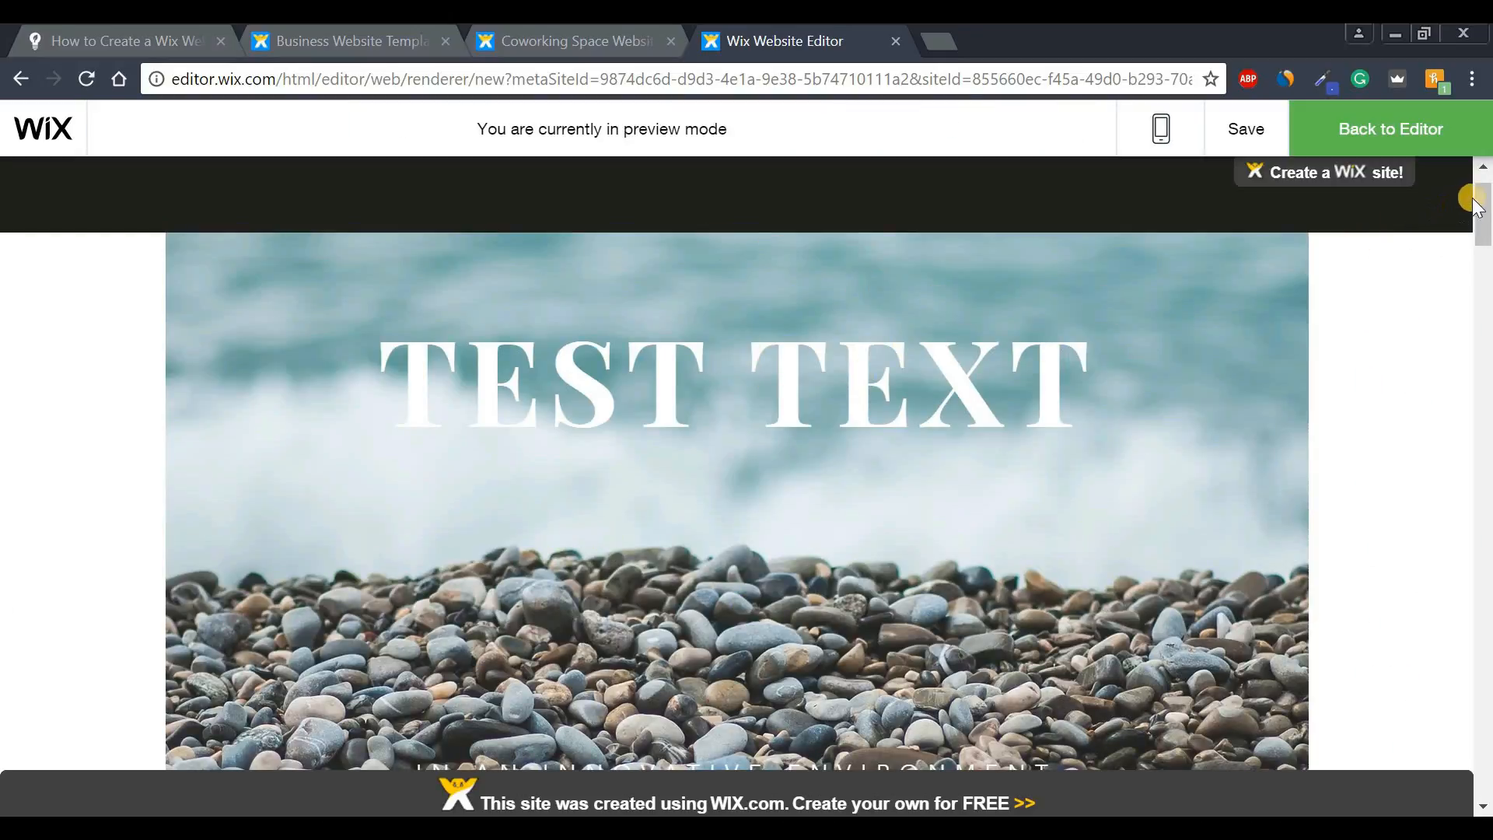
drag(1484, 214, 1486, 181)
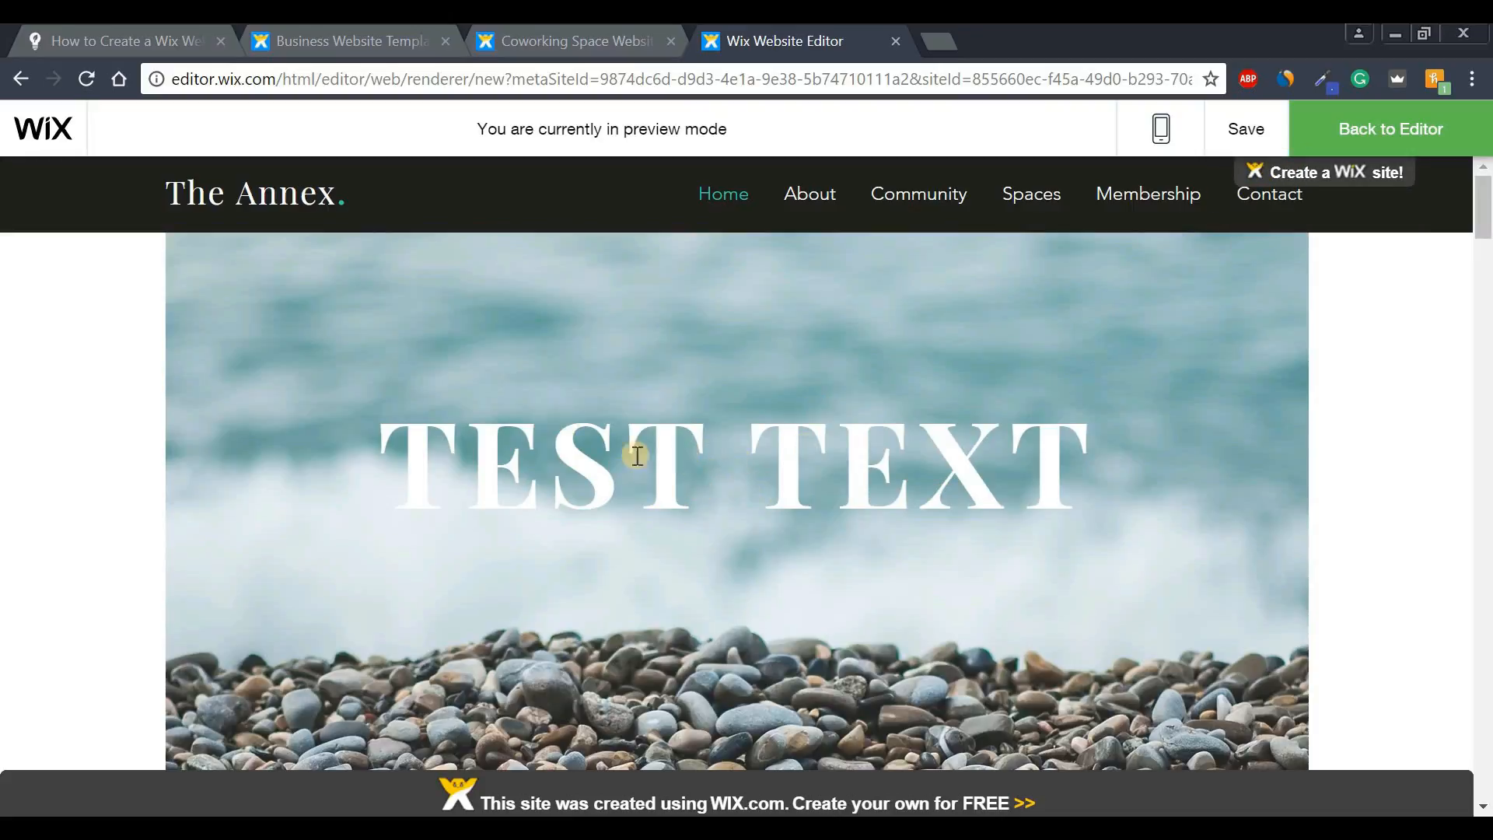
click(1379, 134)
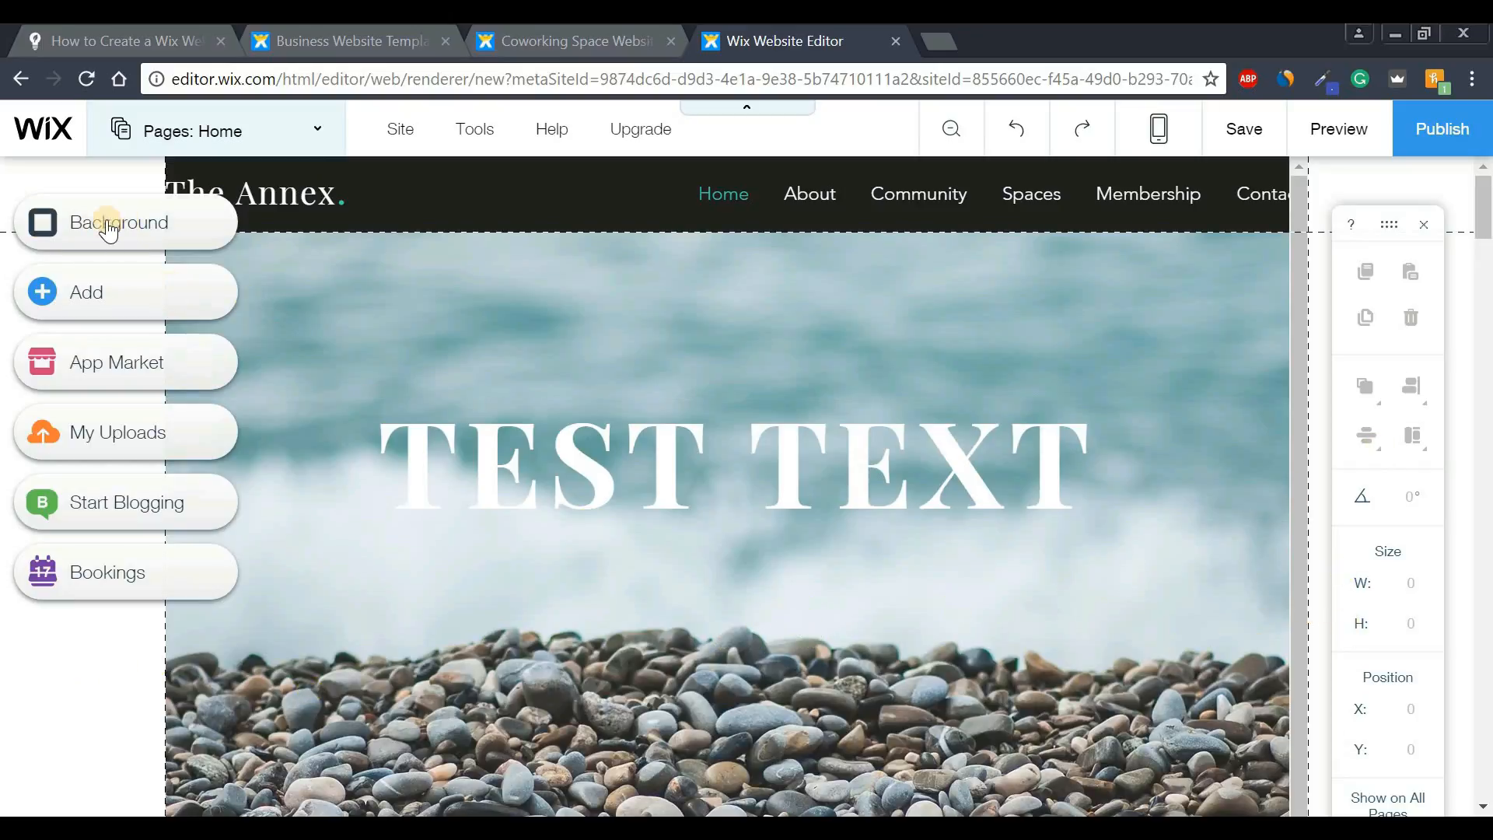
- Try the bananas image as page background, then switch it to a plain white colour
click(133, 235)
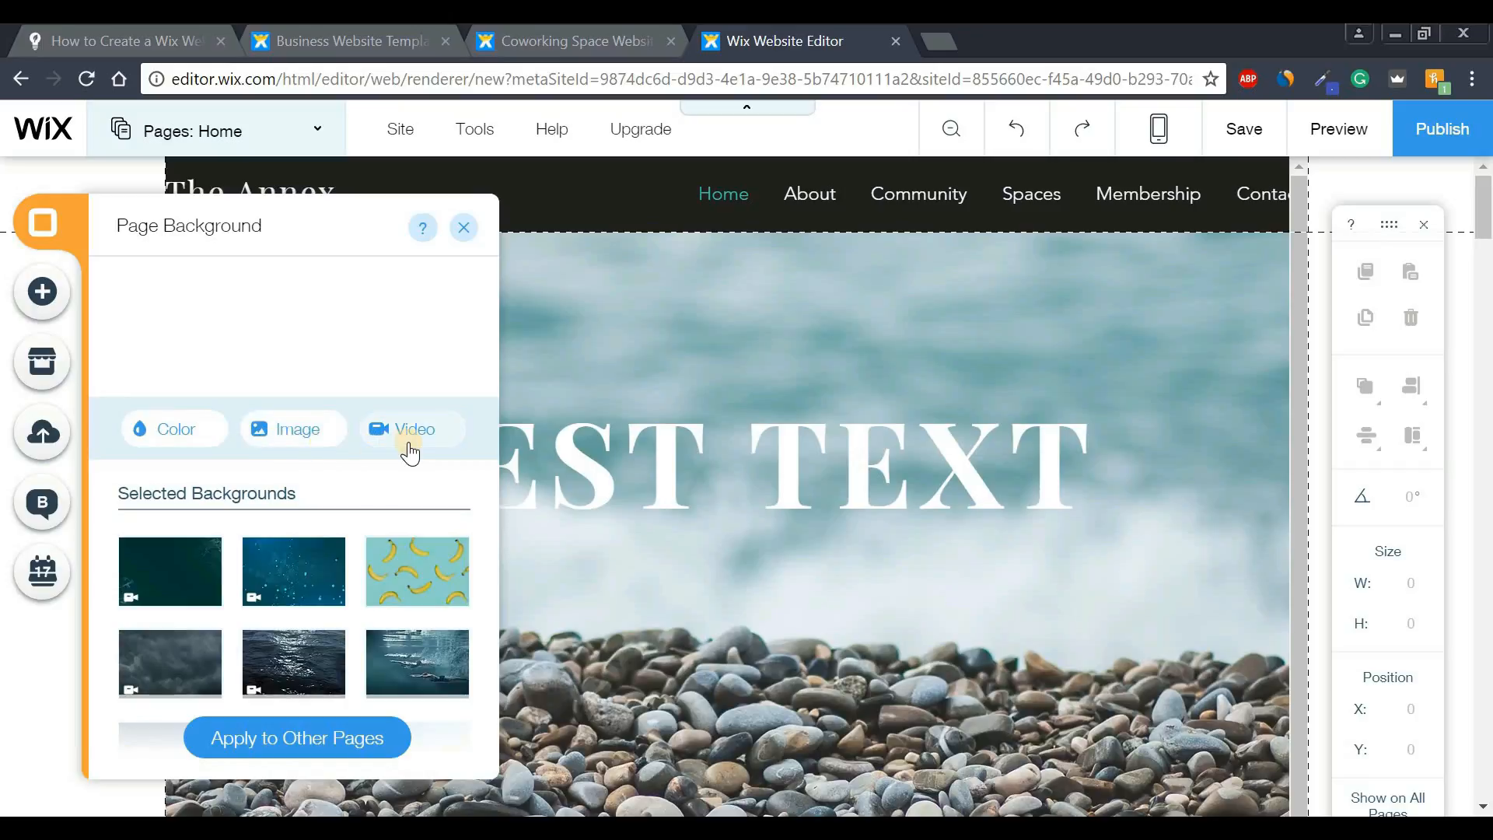
click(421, 573)
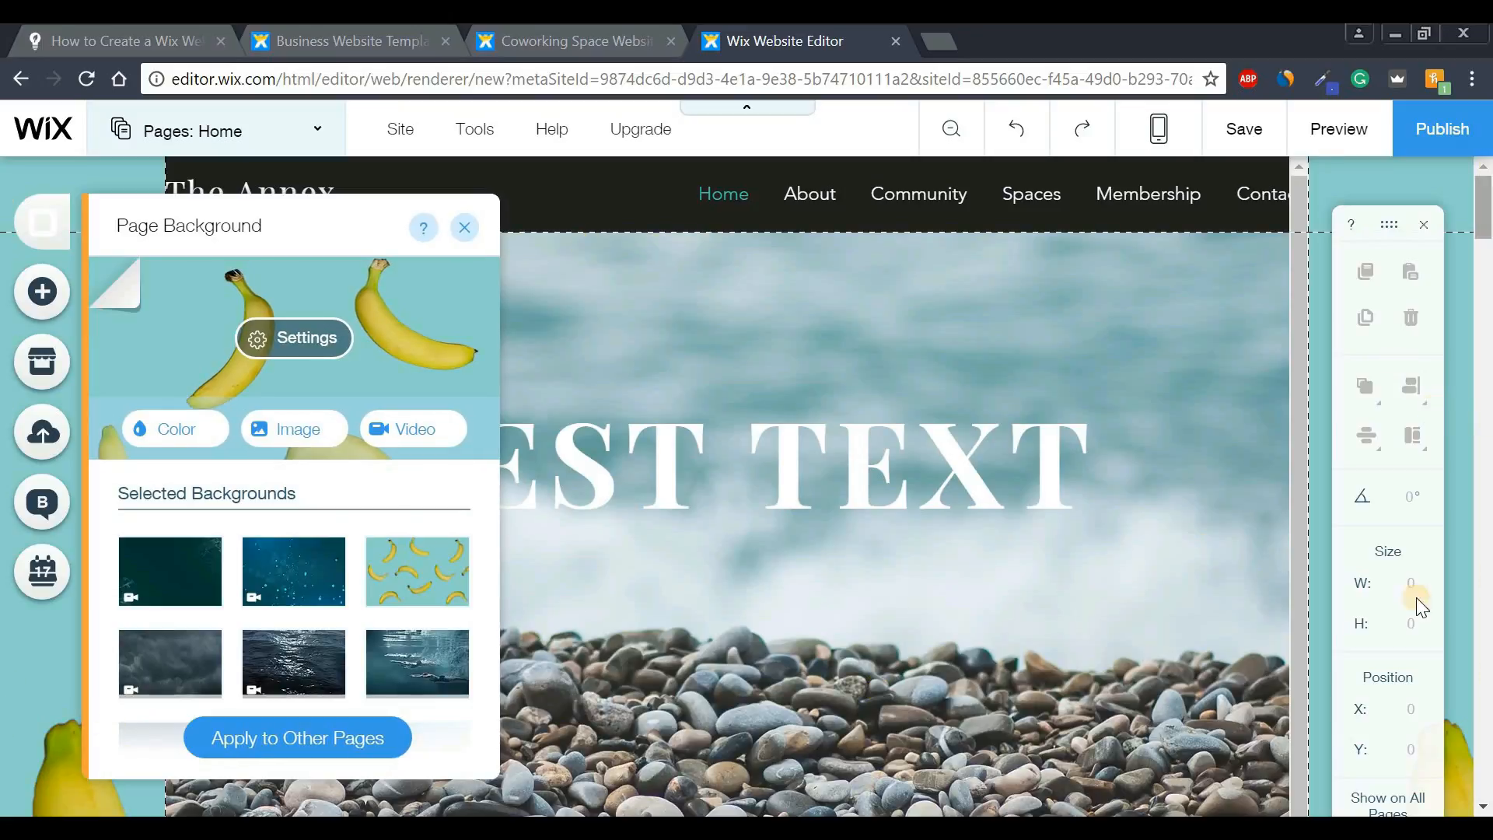
mouse_move(1487, 226)
mouse_down()
mouse_move(1486, 436)
mouse_move(1487, 209)
mouse_up()
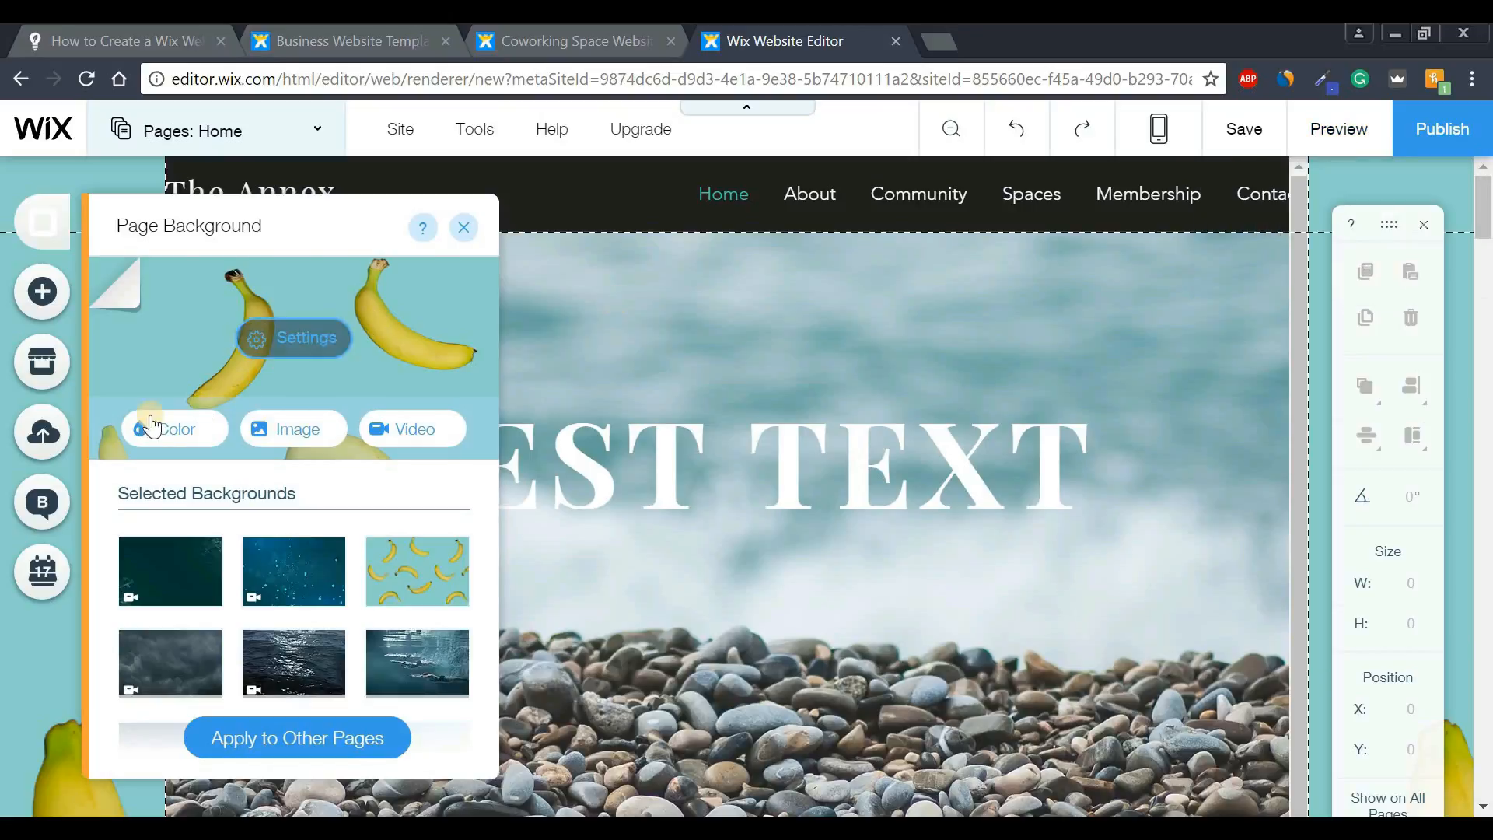
click(157, 438)
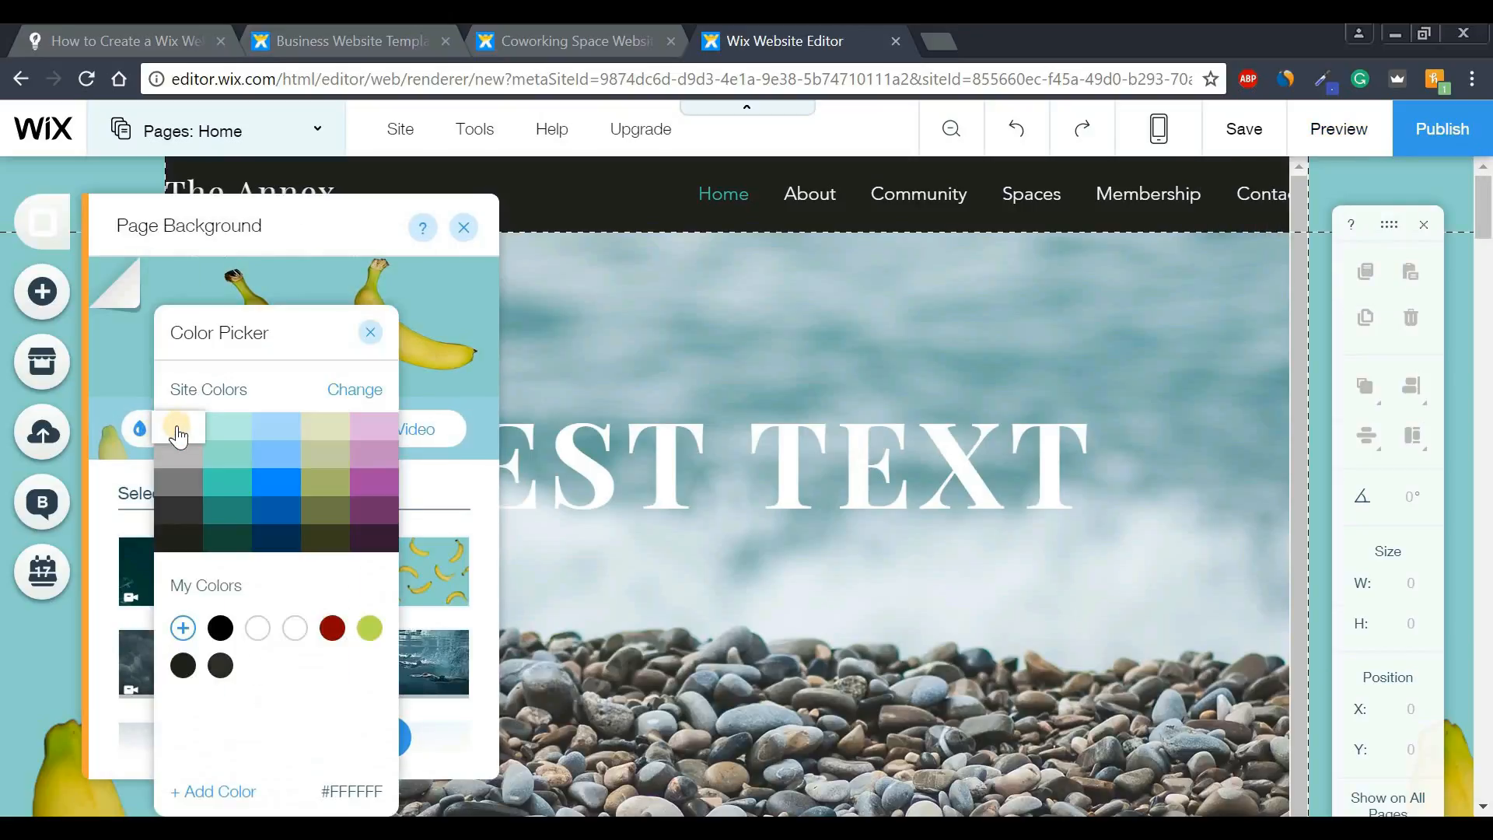
click(178, 438)
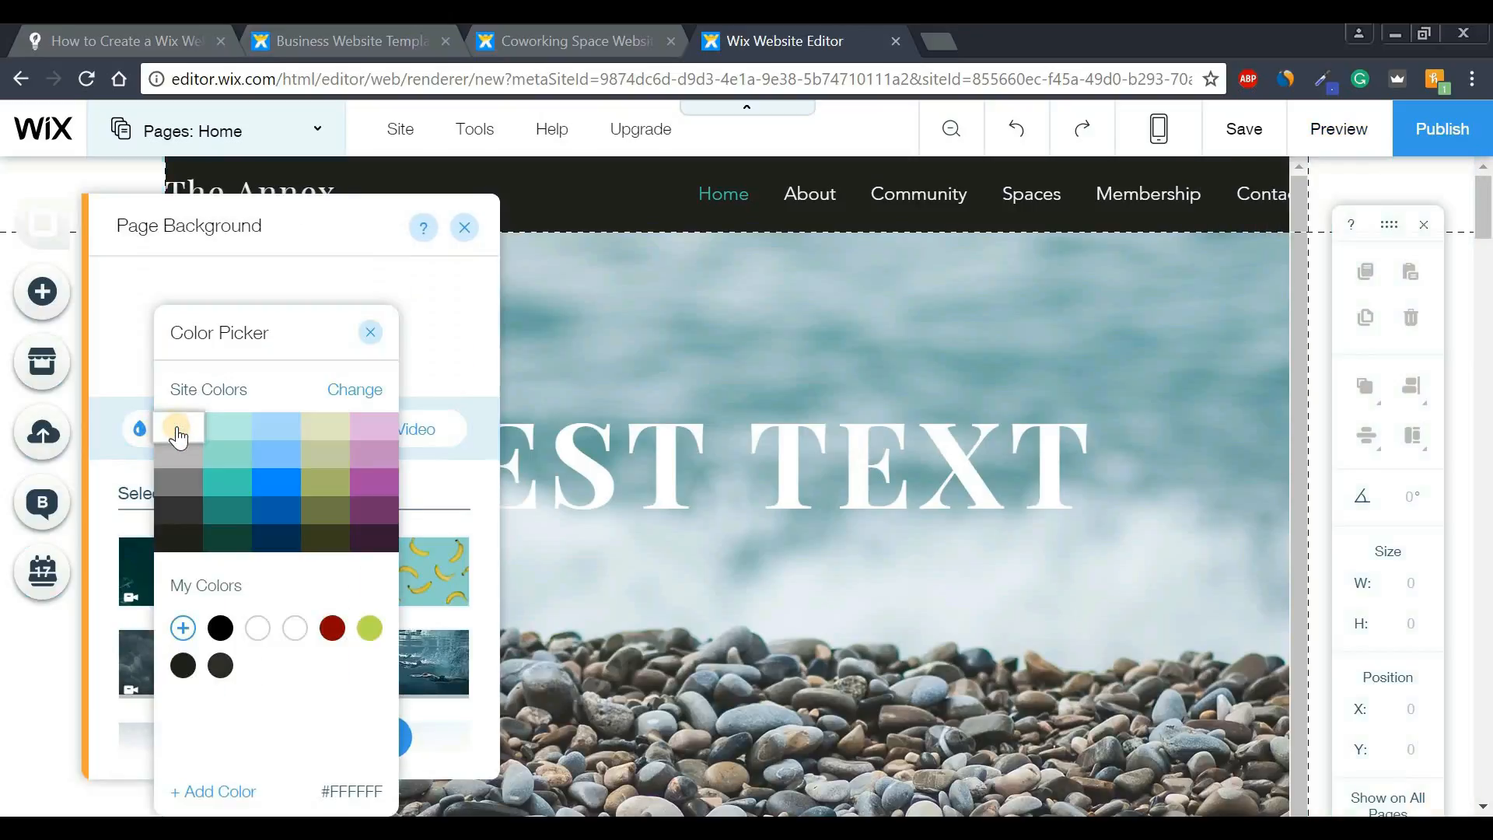
click(369, 338)
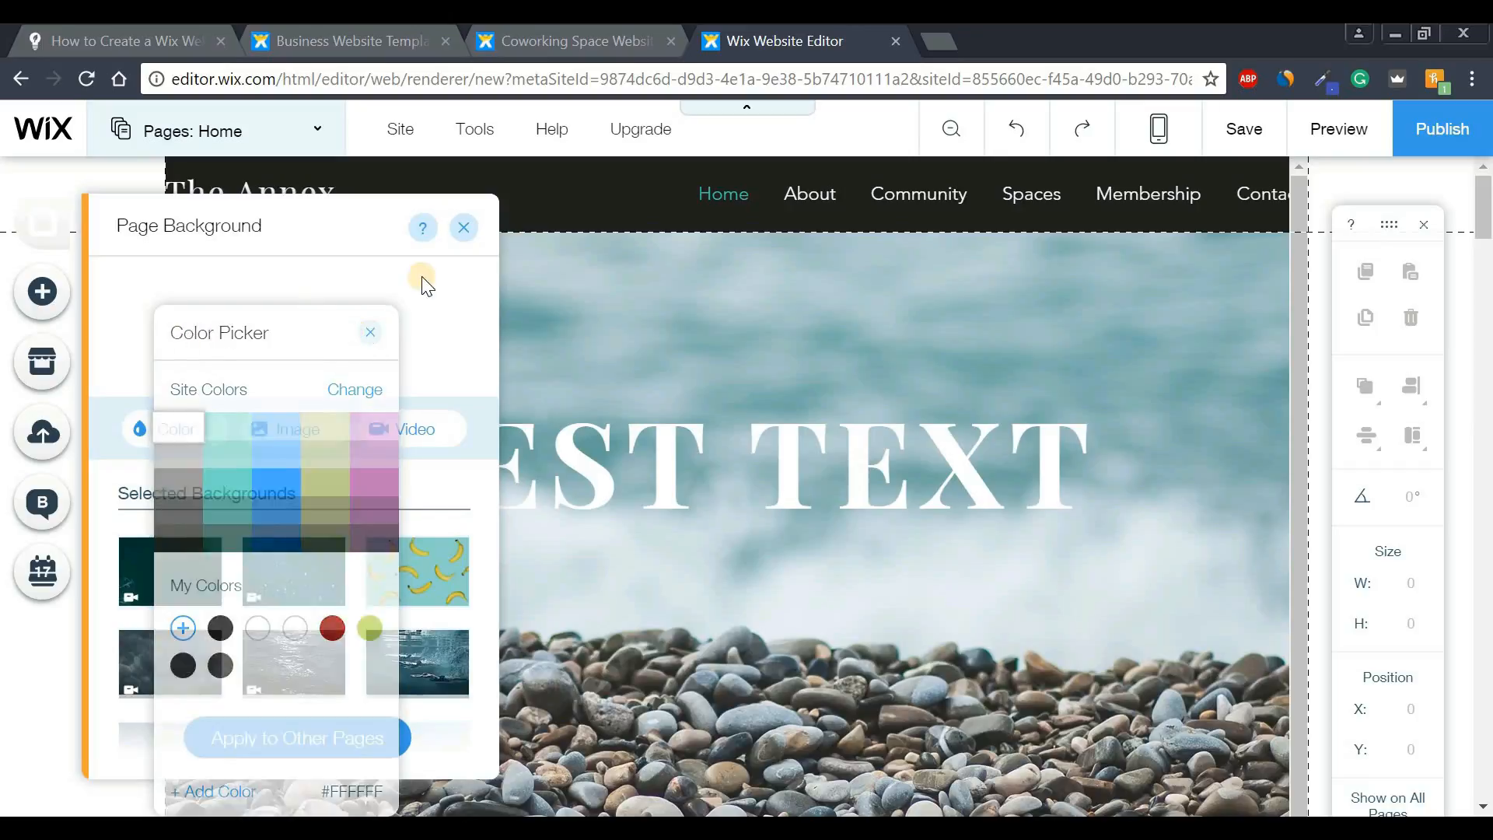
click(467, 229)
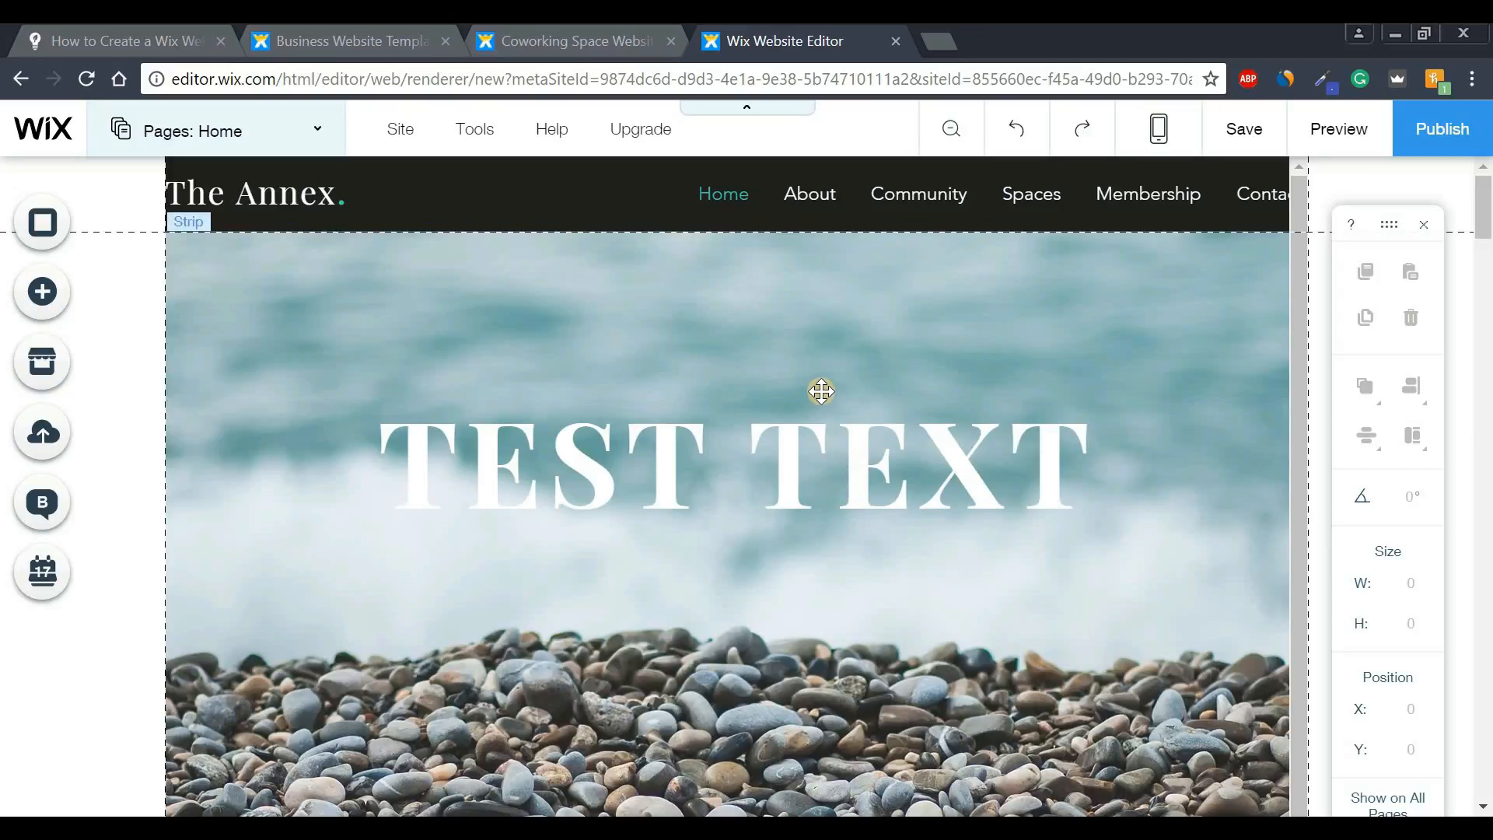
- Add the first themed button and place it below the TEST TEXT heading
click(45, 299)
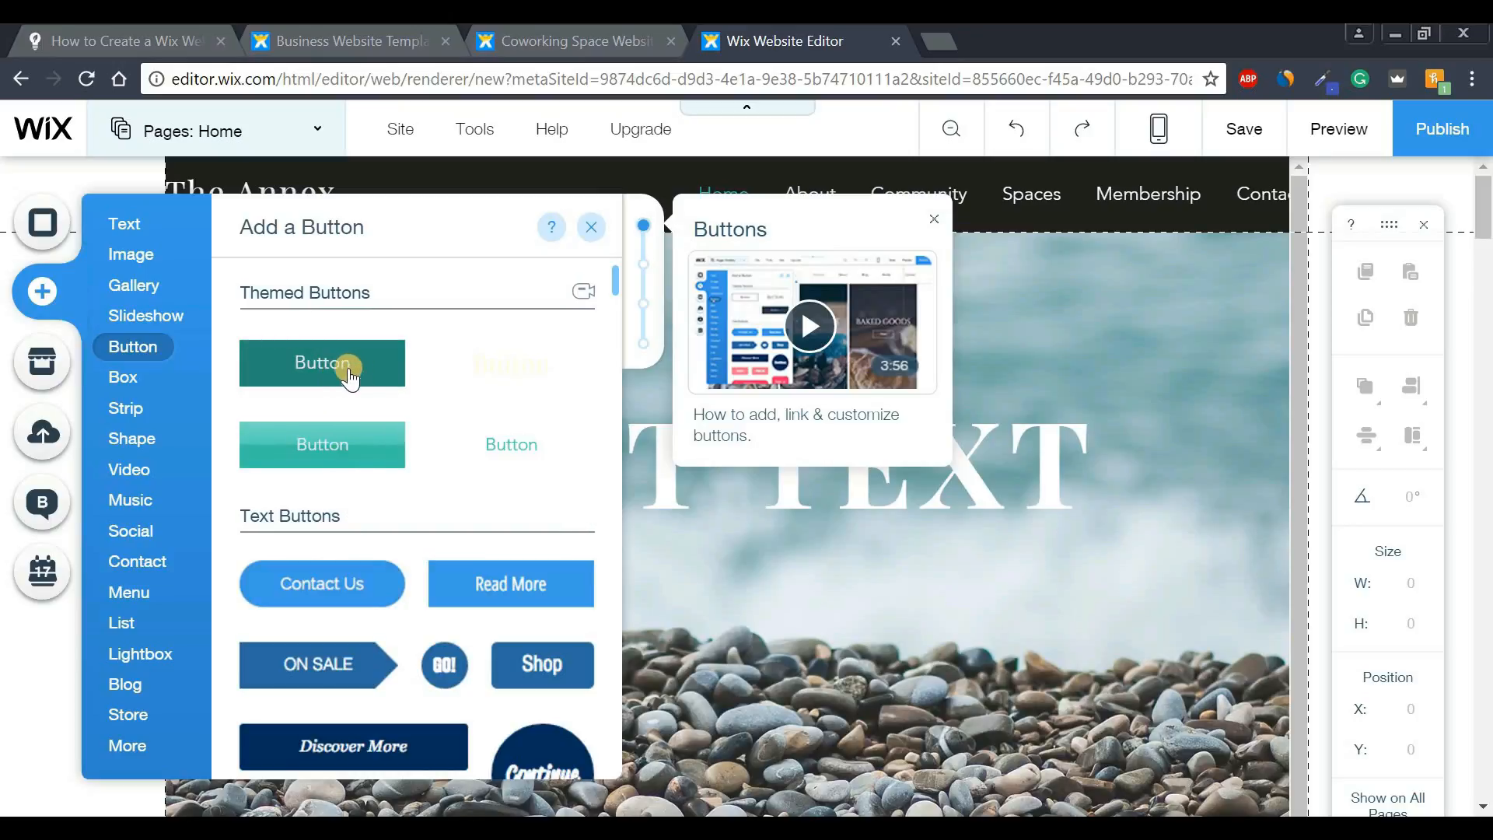
click(354, 372)
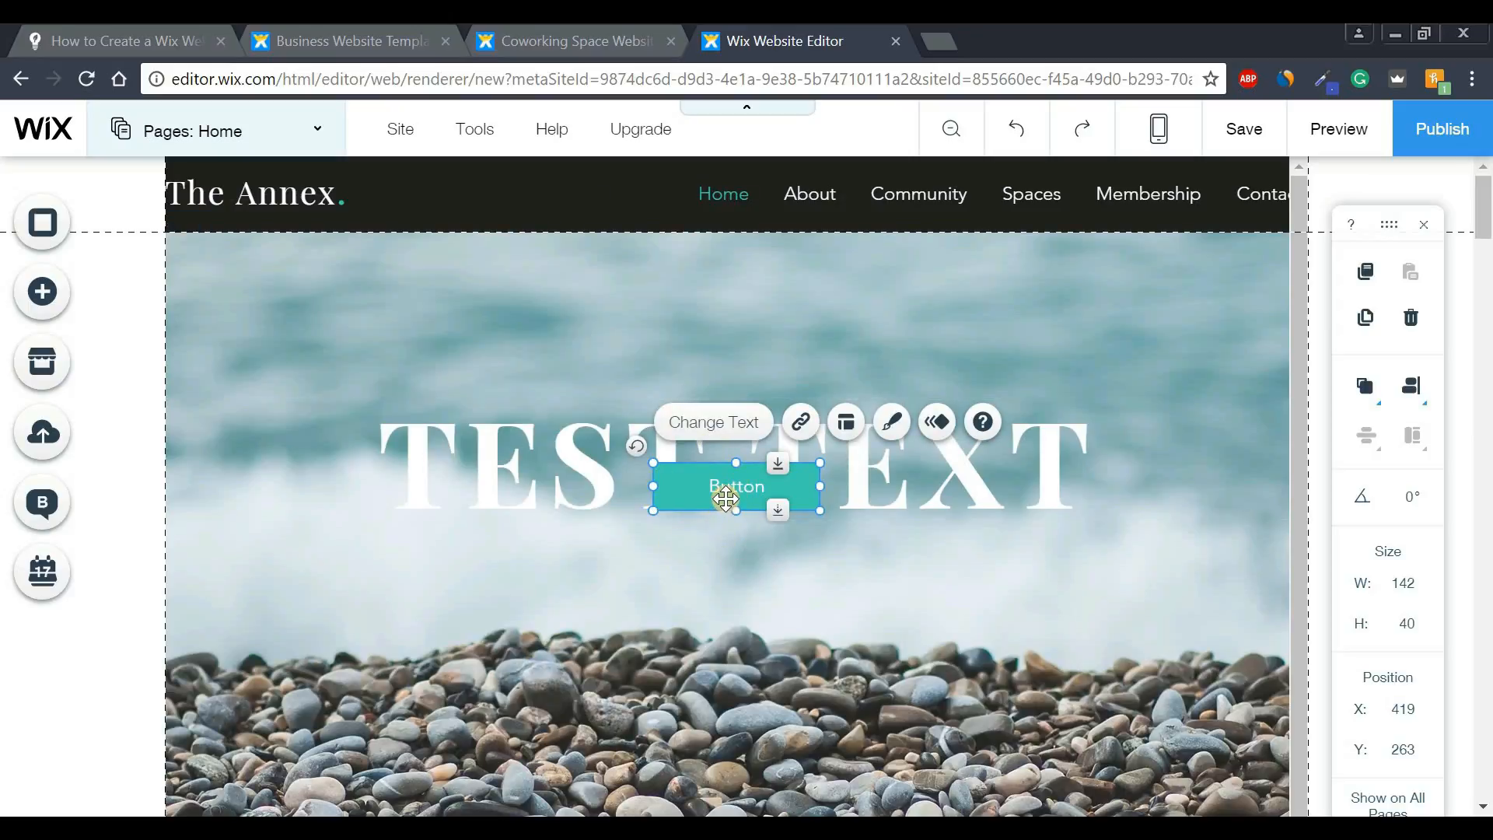
drag(749, 525, 715, 617)
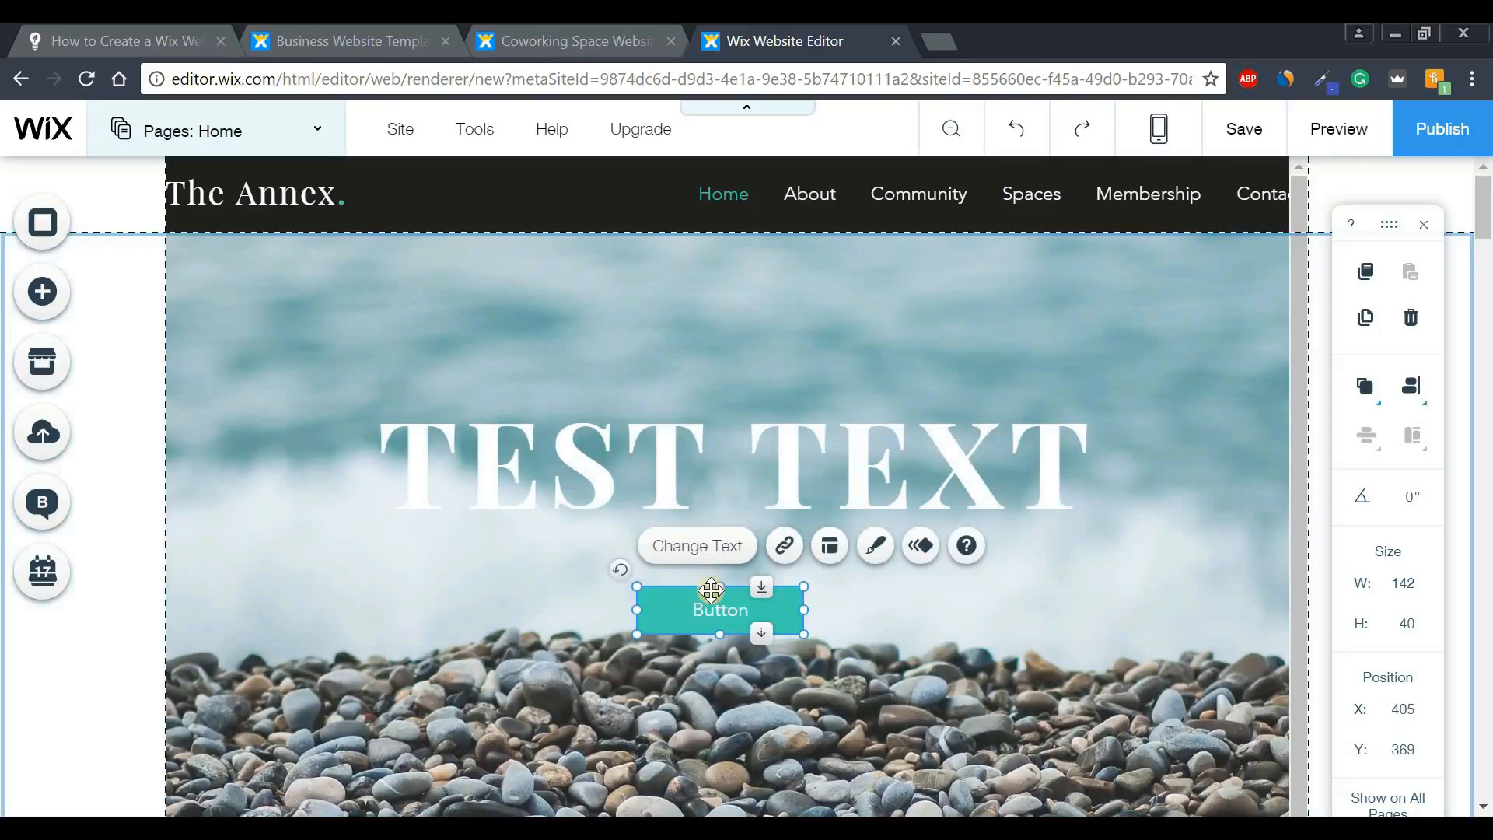
- Change the button's label from 'Button' to 'Learn More'
click(721, 547)
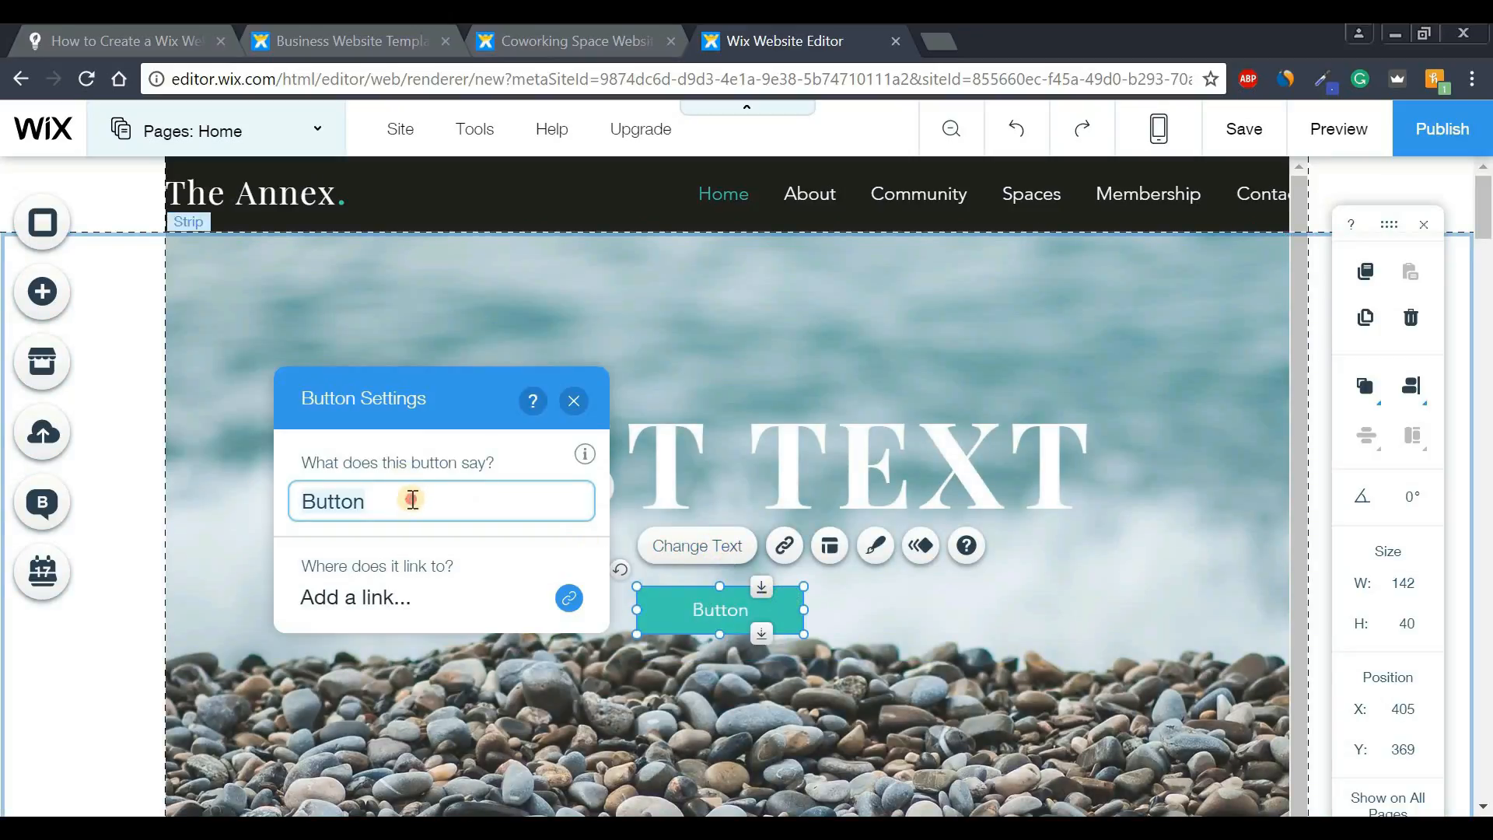
drag(376, 499, 341, 503)
key(Caps_Lock)
text(lE)
key(BackSpace)
key(BackSpace)
key(Caps_Lock)
text(L)
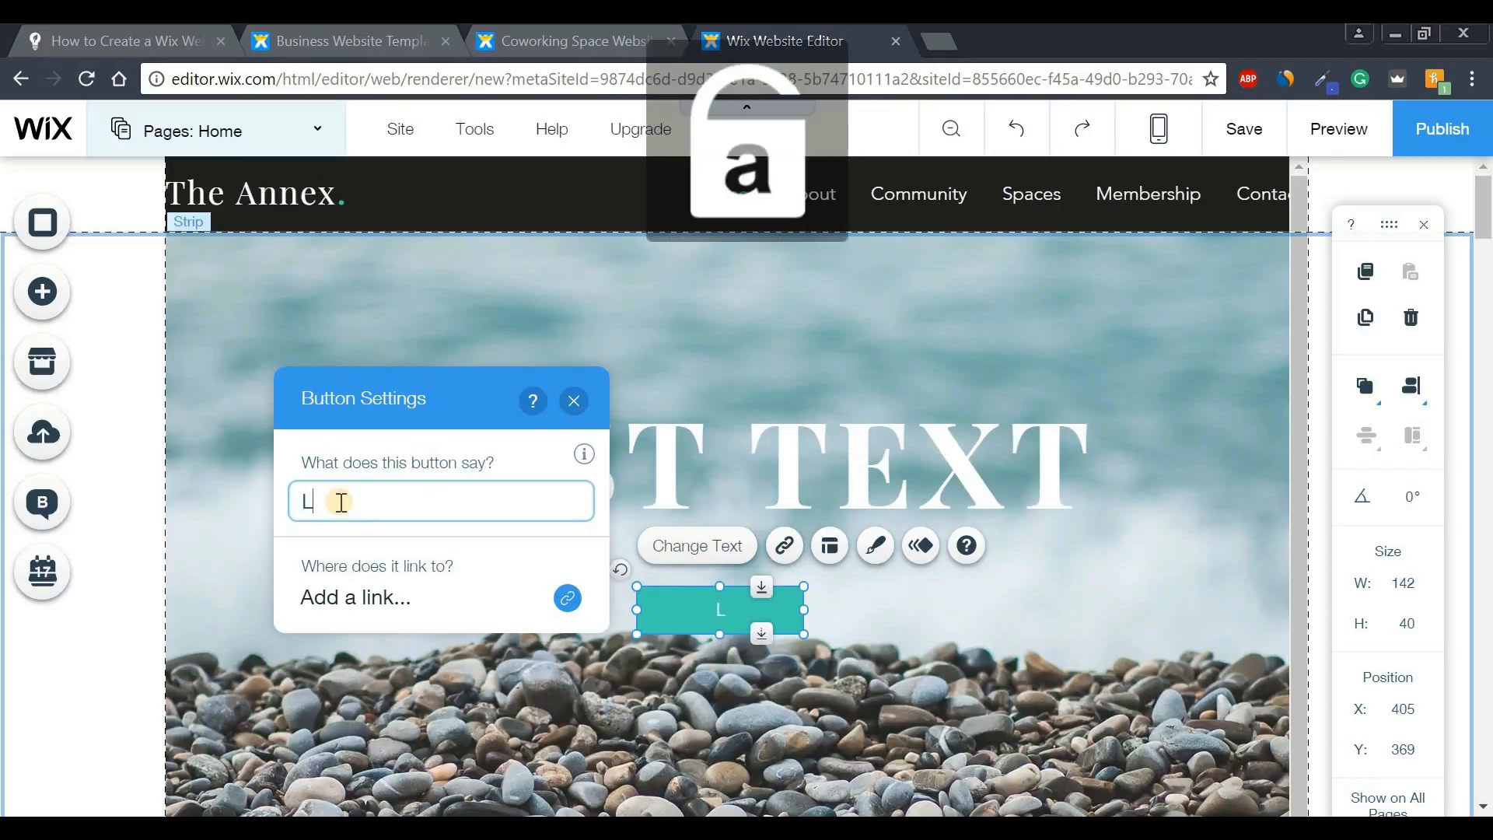
text(earn)
key(Caps_Lock)
key(Caps_Lock)
text(o)
key(BackSpace)
key(Caps_Lock)
text(M)
key(Caps_Lock)
text(o)
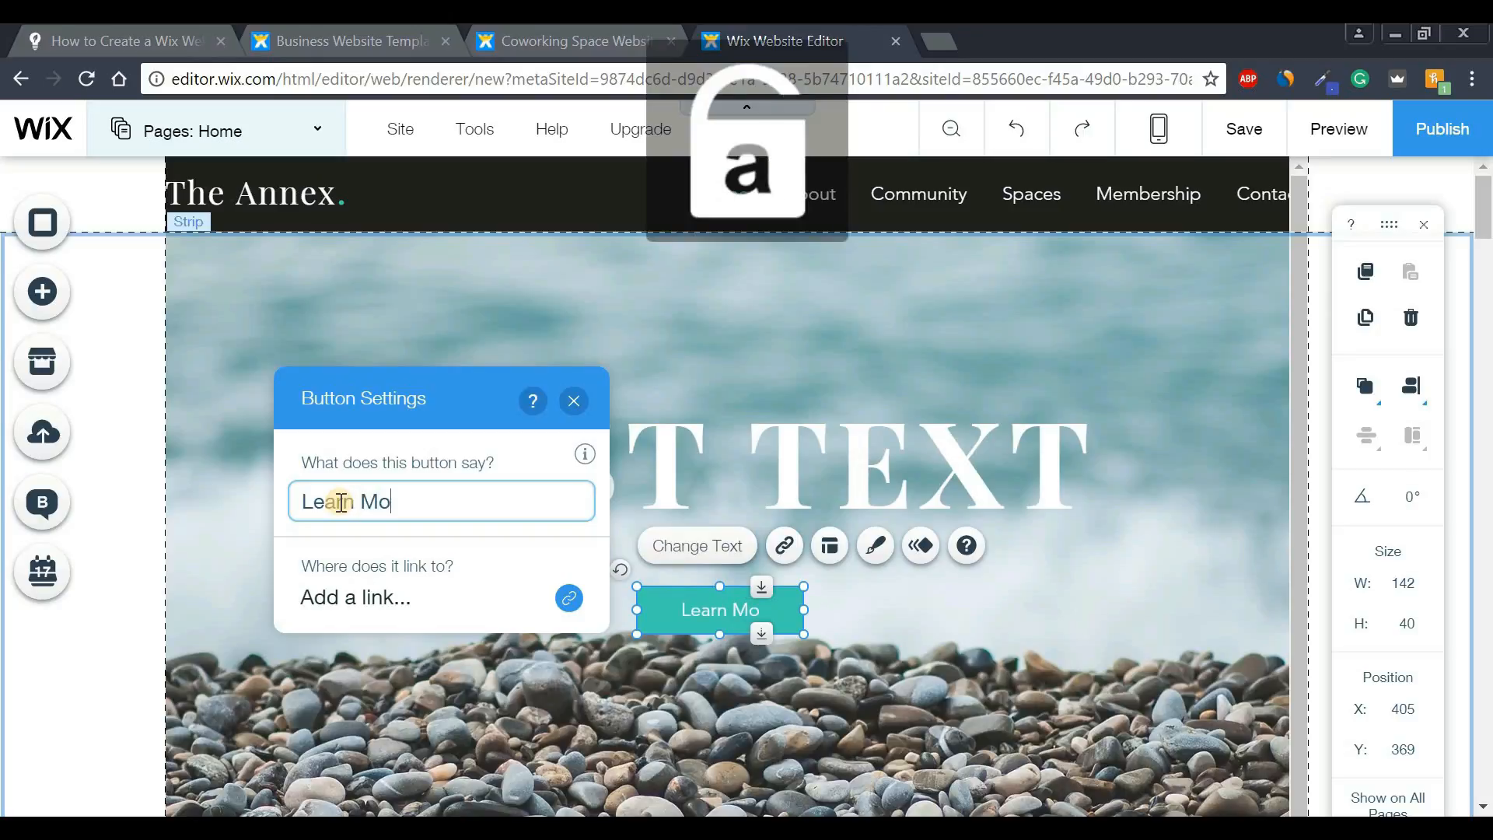
text(re)
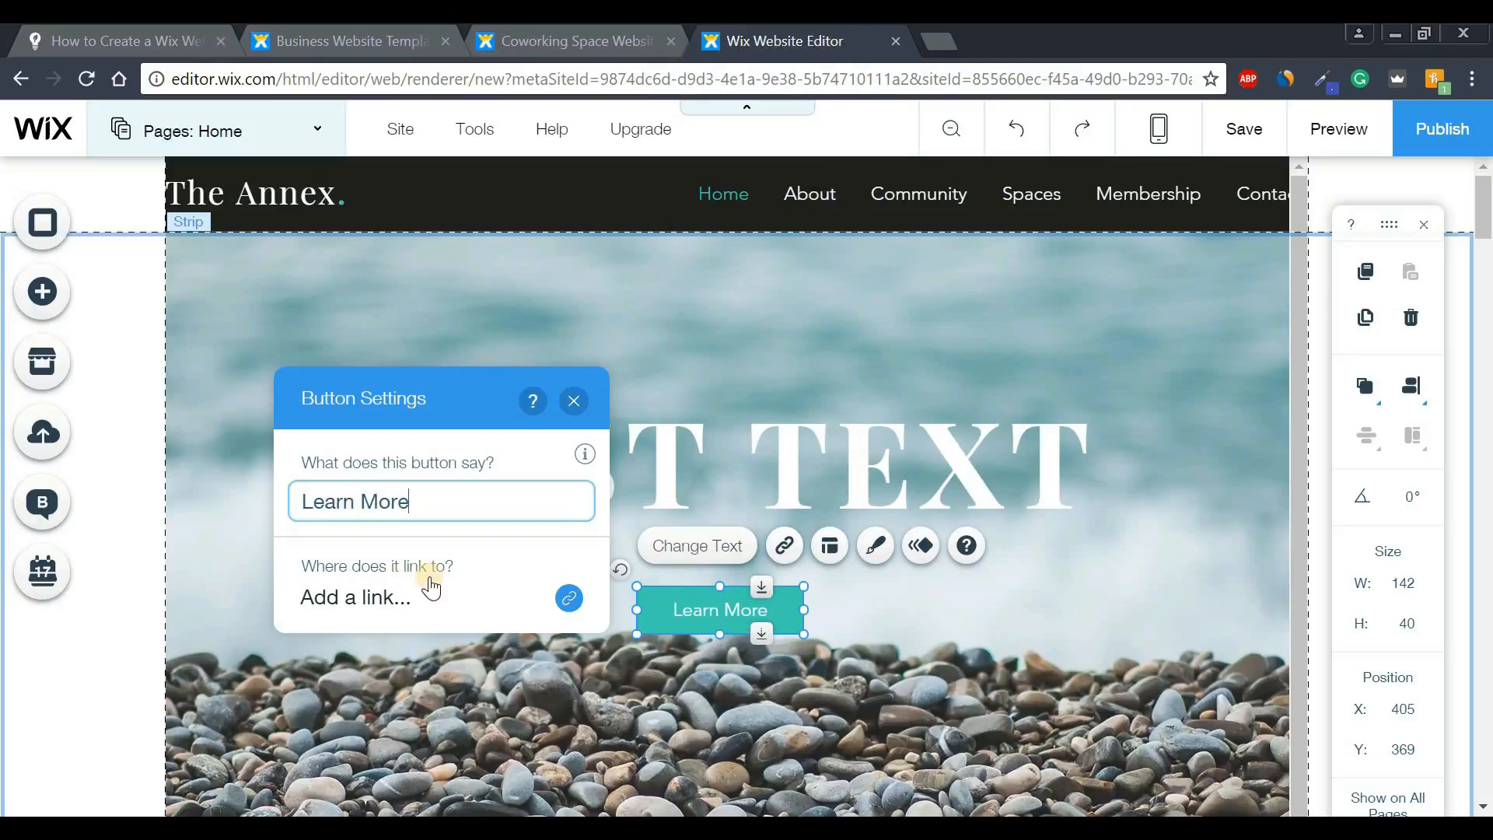
- Try a Phone Number link on the button, then clear it and cancel the link
click(372, 611)
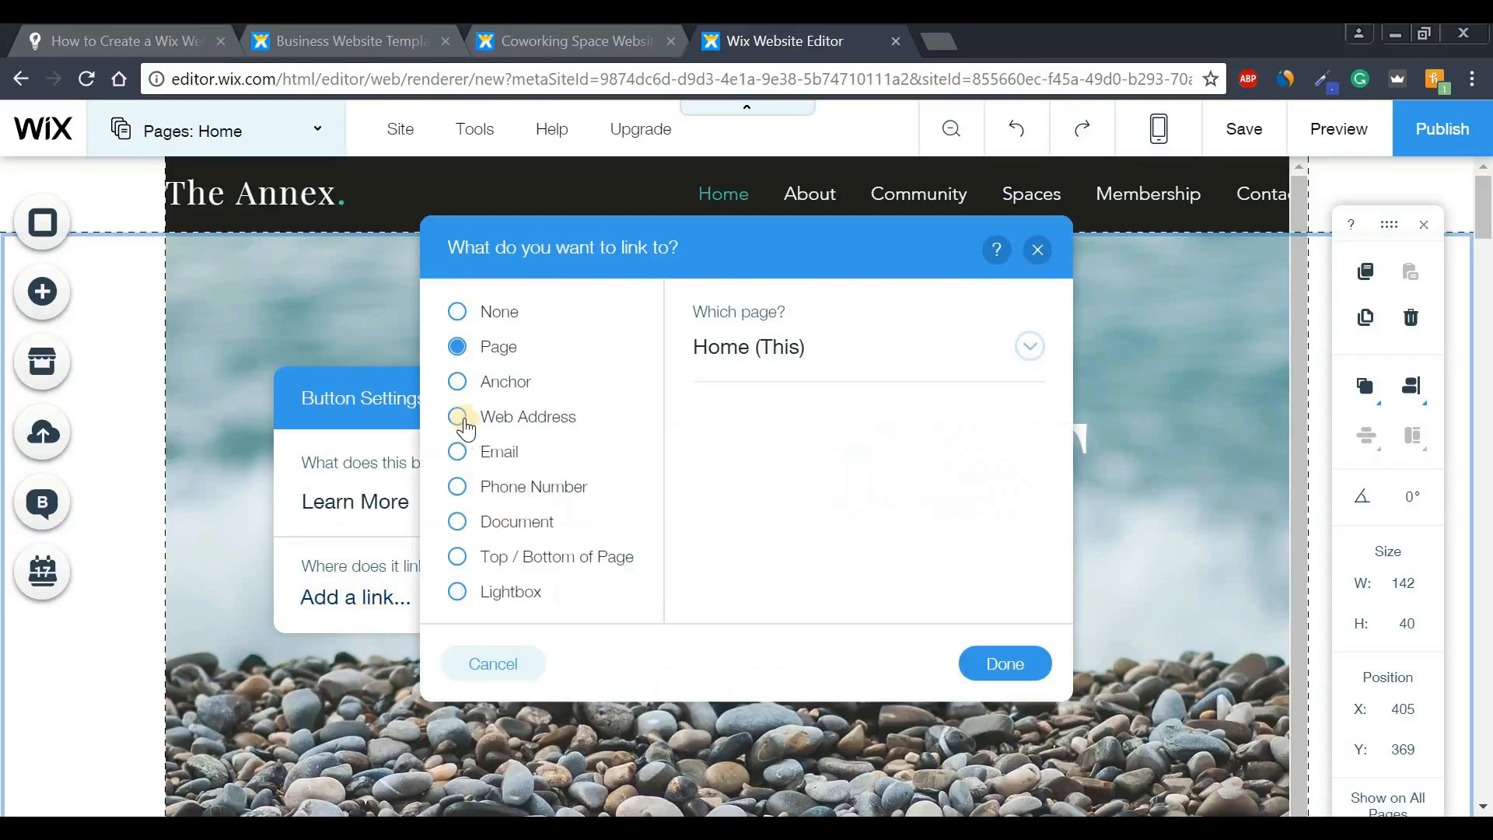
click(461, 348)
click(459, 490)
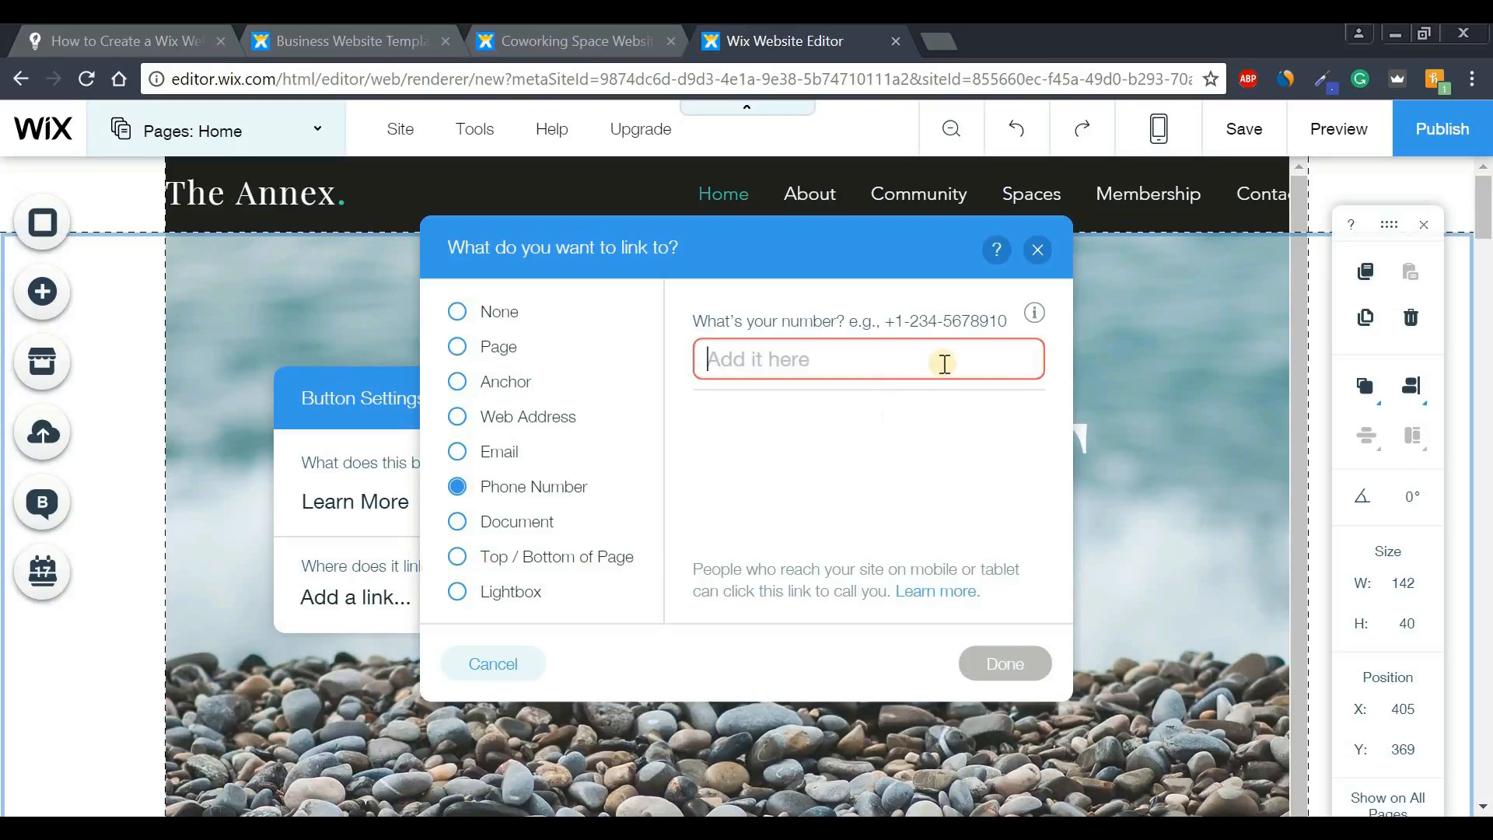
text(23)
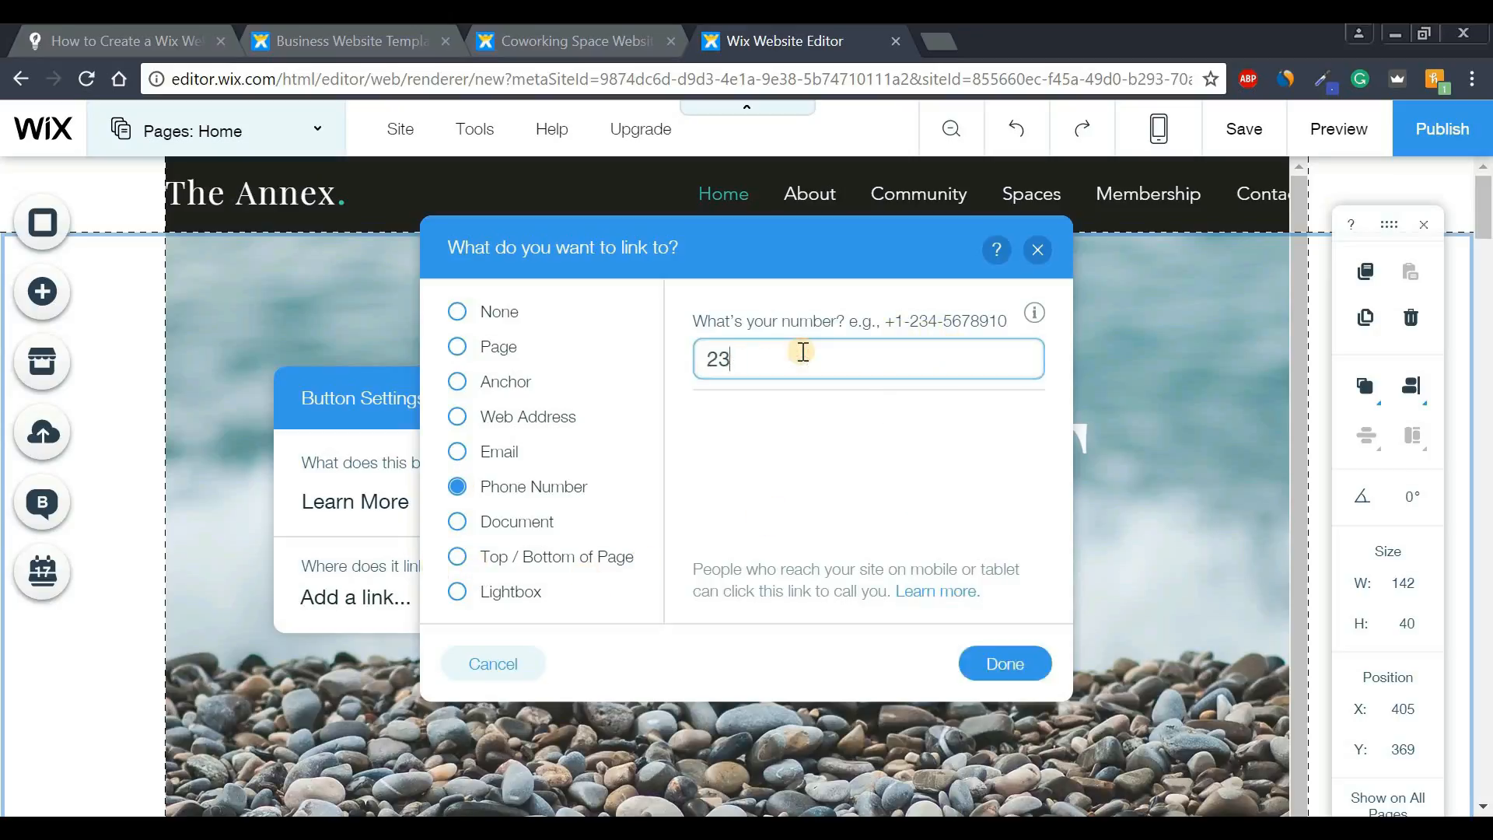
key(BackSpace)
key(BackSpace)
key(BackSpace)
key(BackSpace)
key(BackSpace)
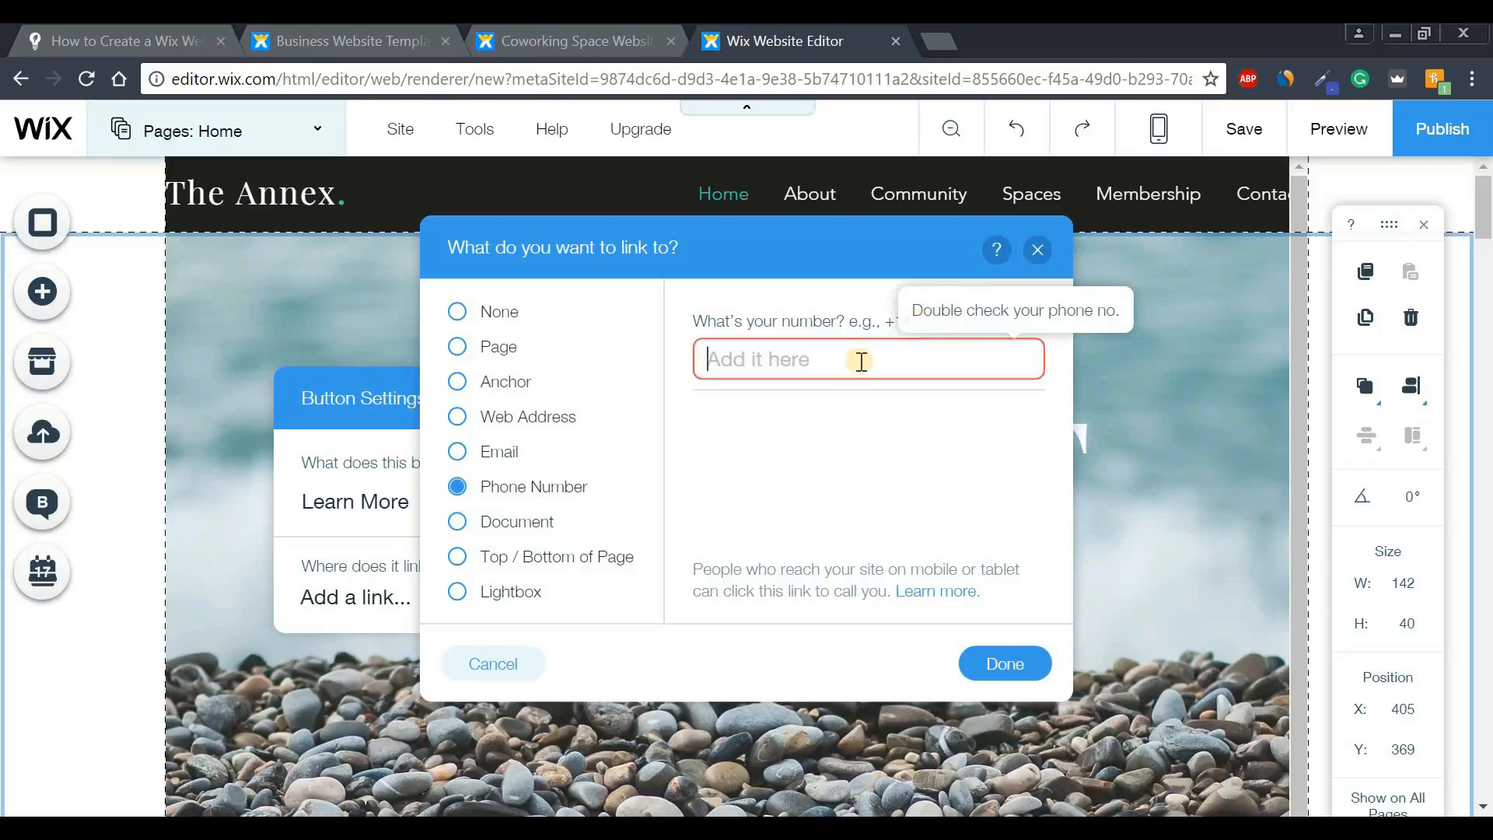
click(1041, 253)
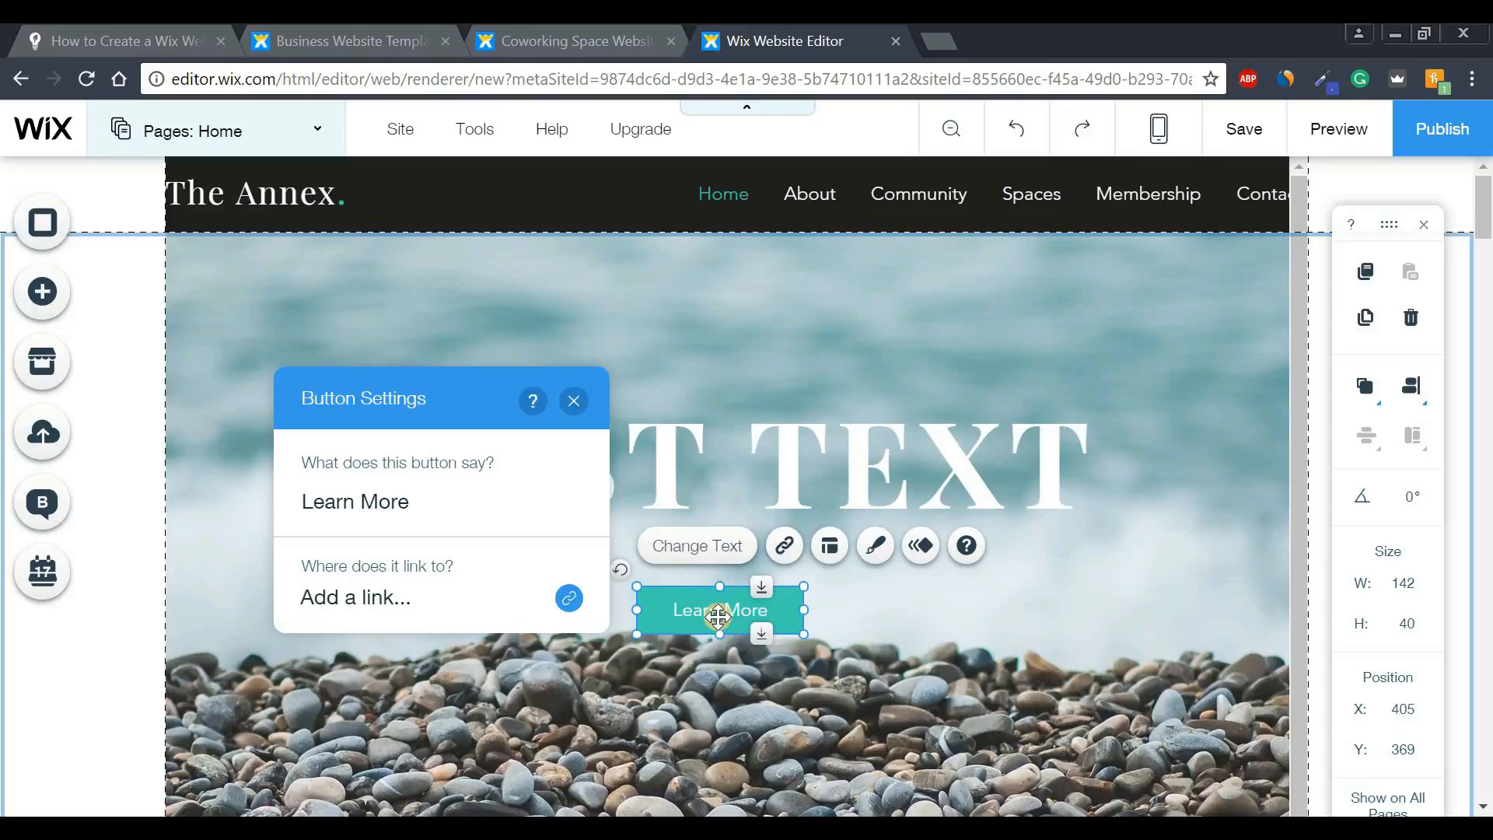
right_click(718, 616)
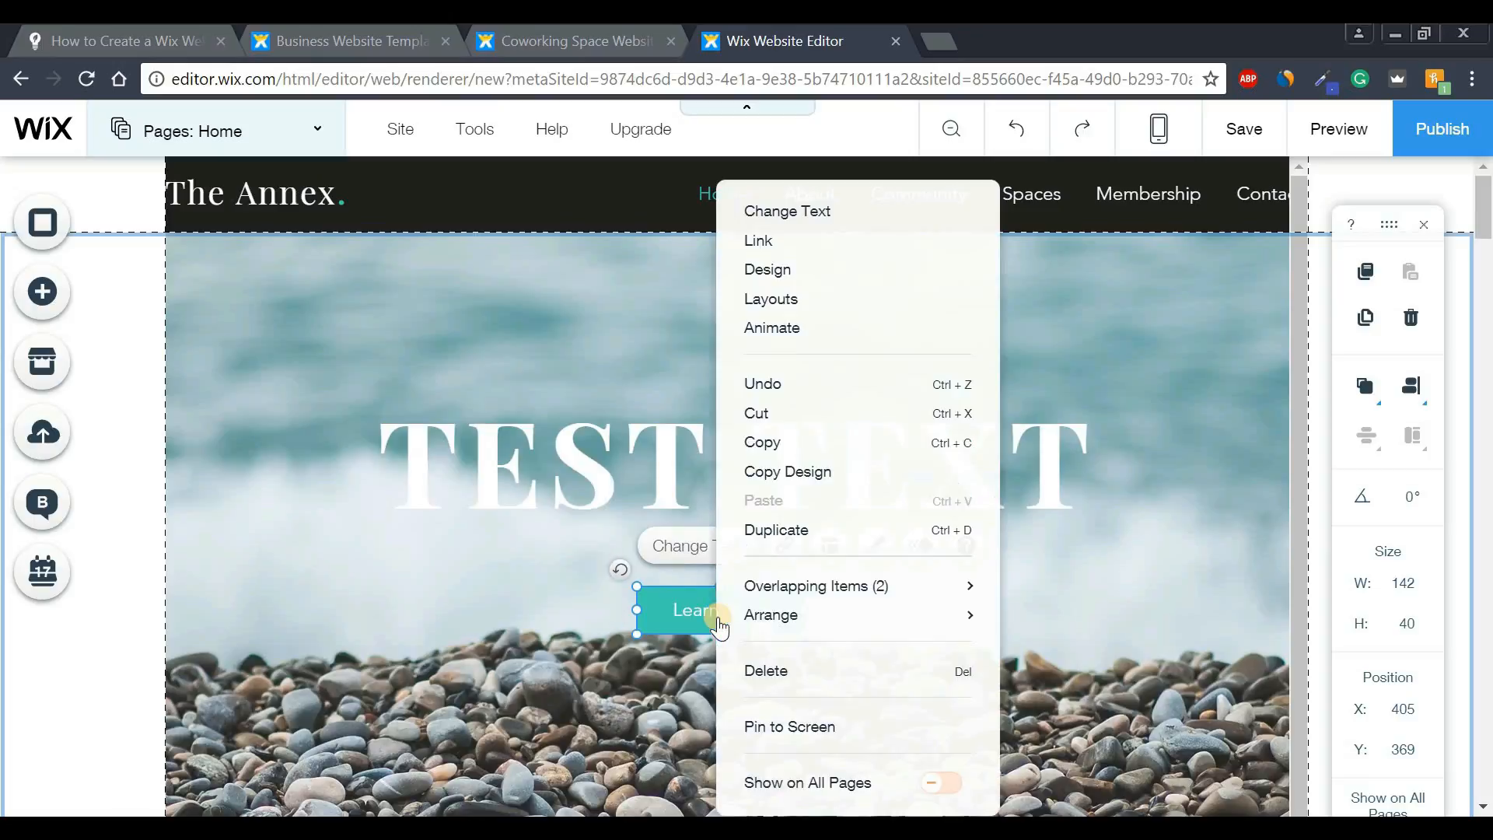
click(767, 673)
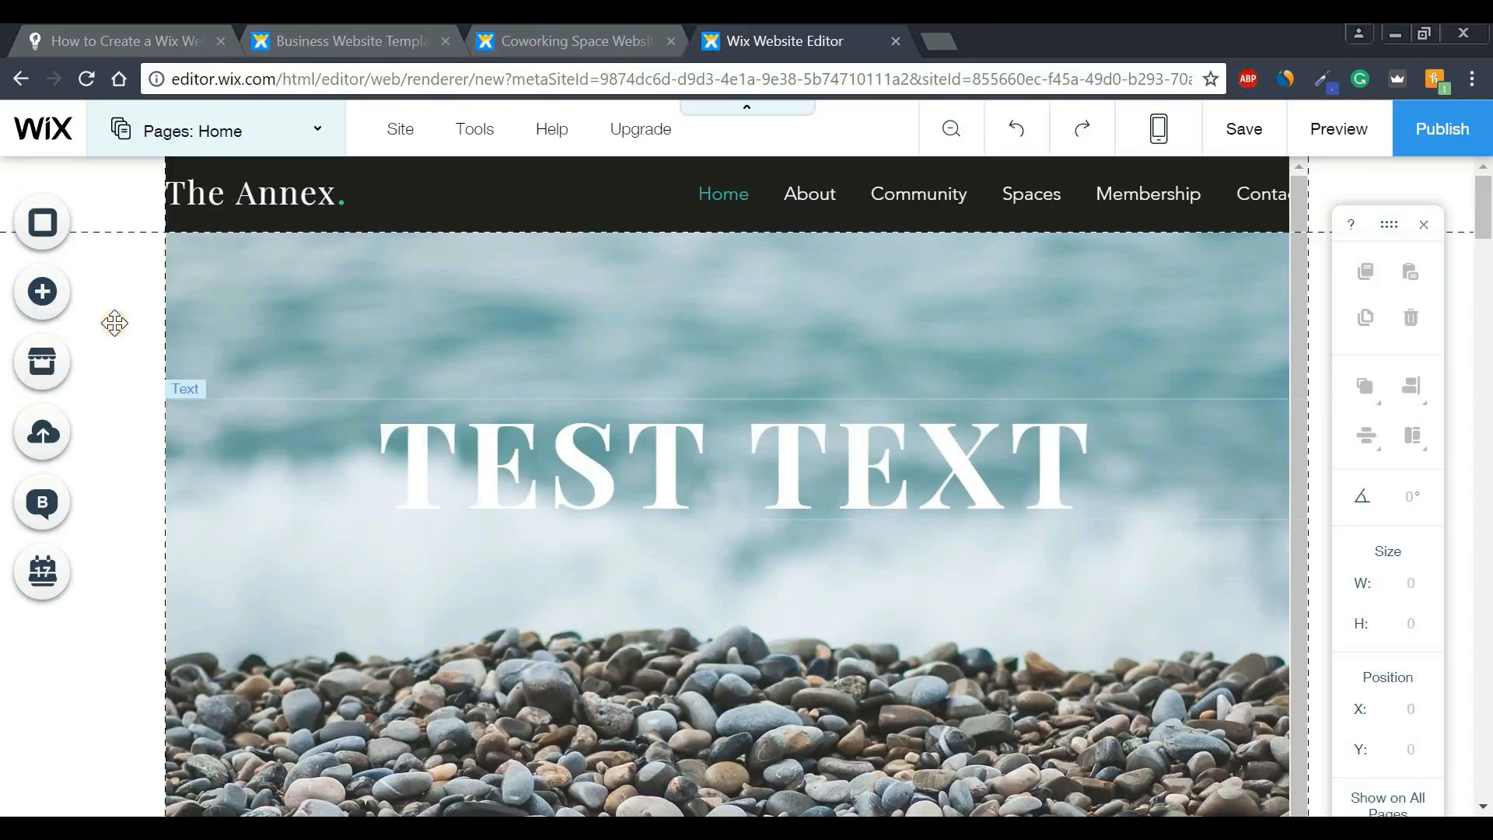
click(93, 300)
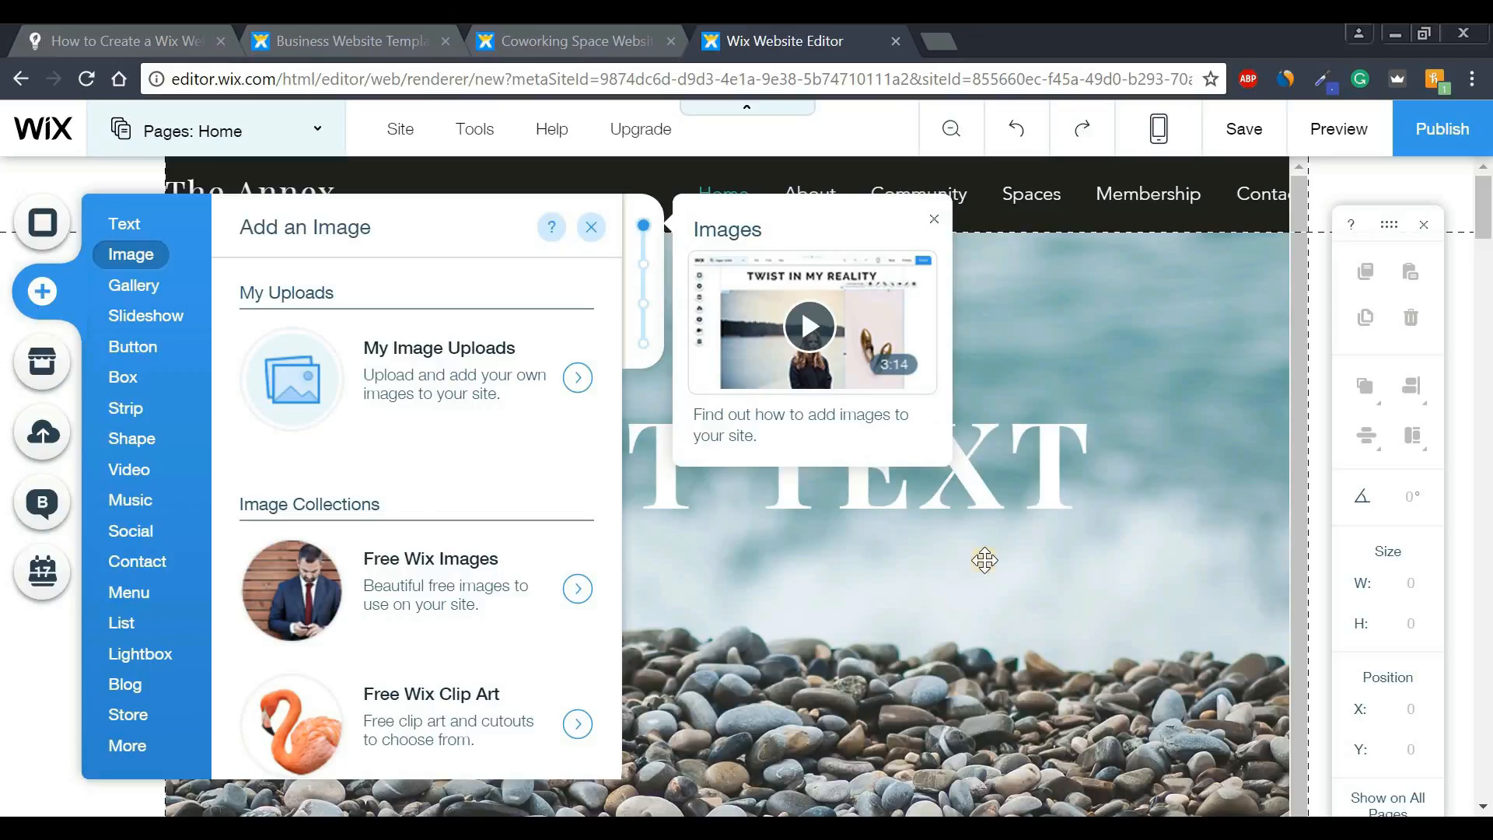
click(1168, 317)
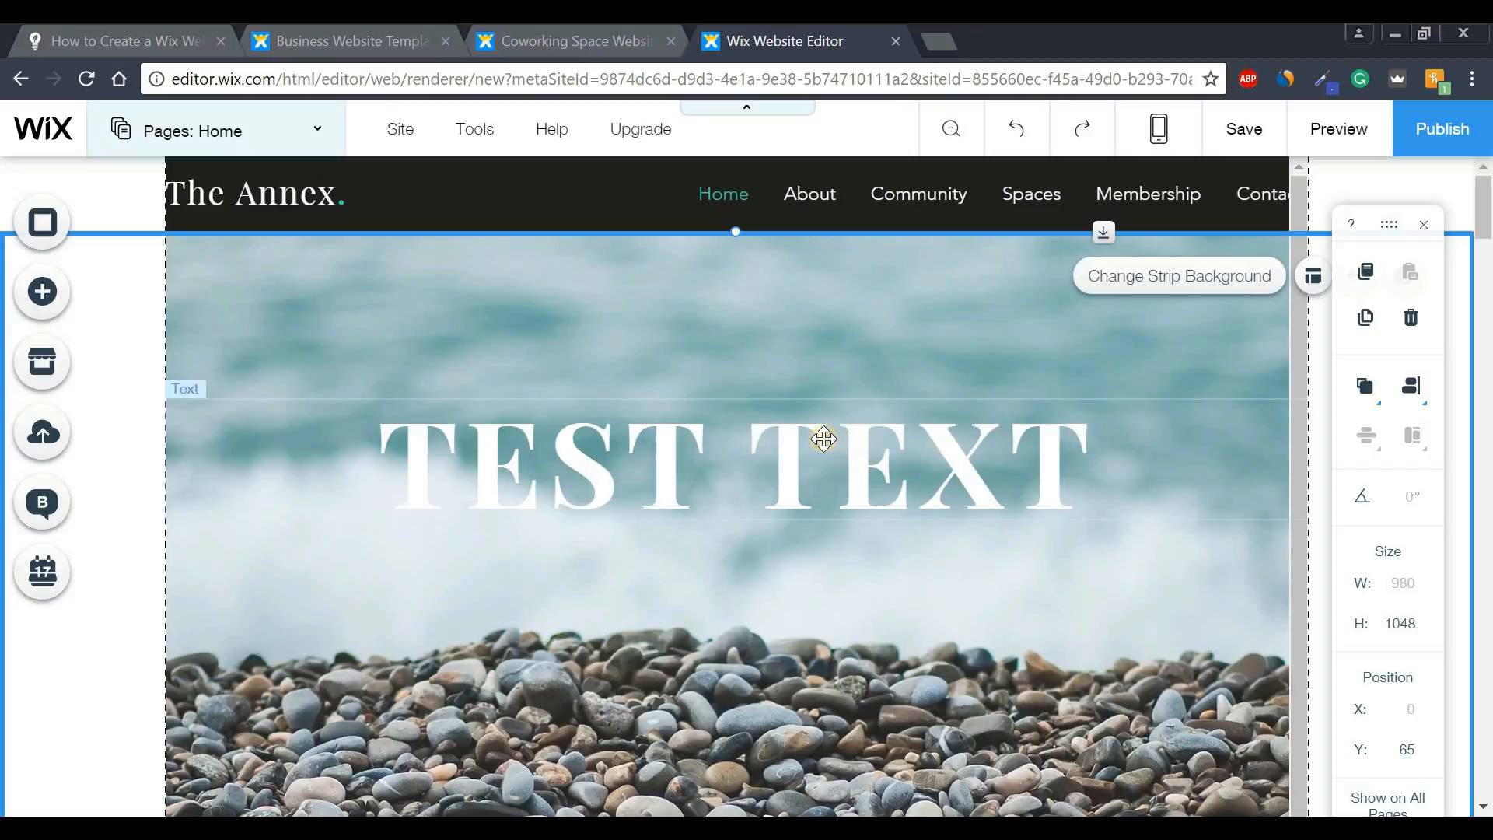
drag(1487, 221, 1486, 370)
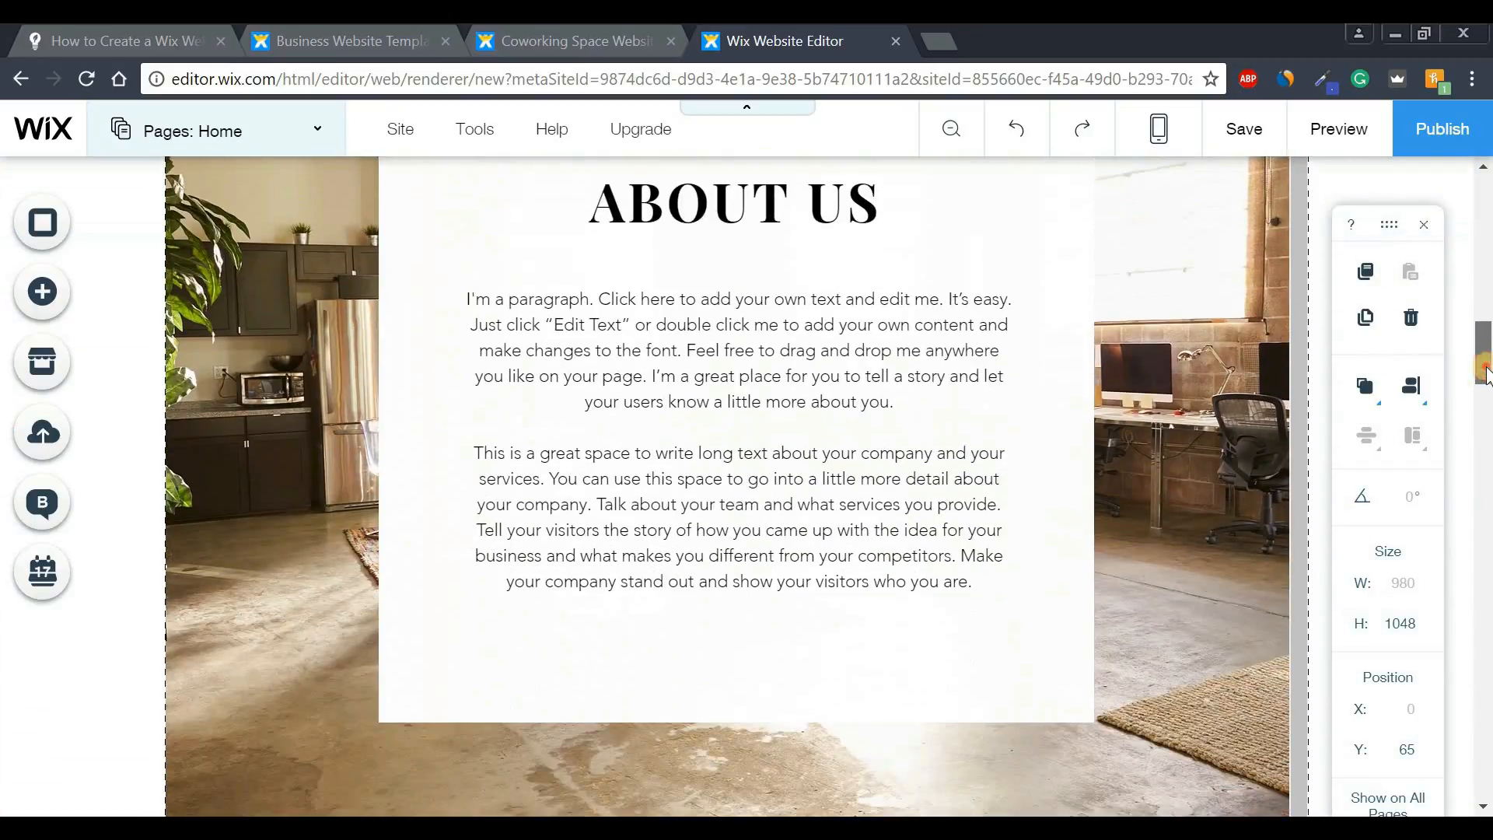
click(765, 377)
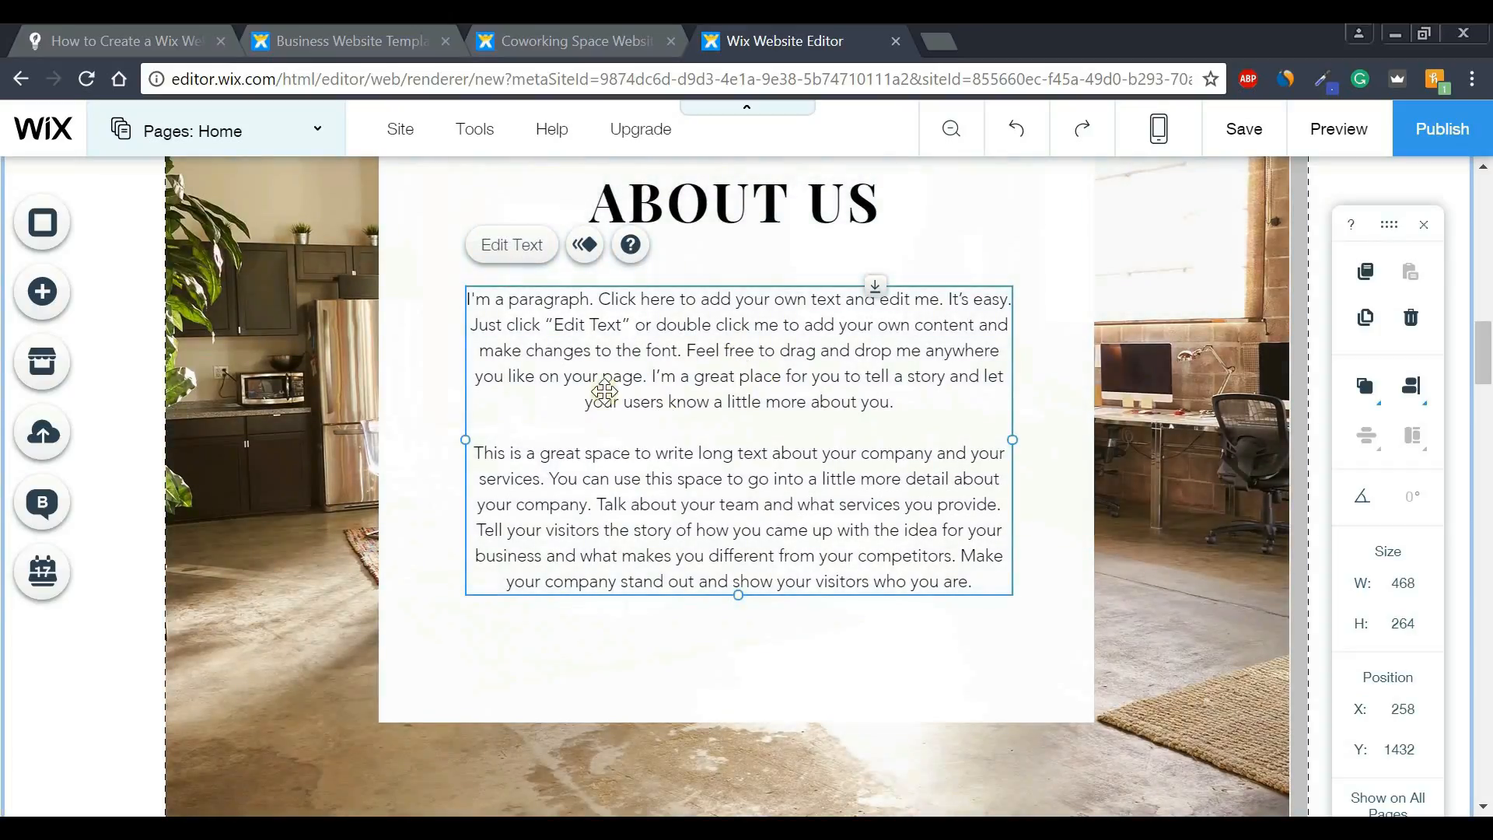
click(522, 245)
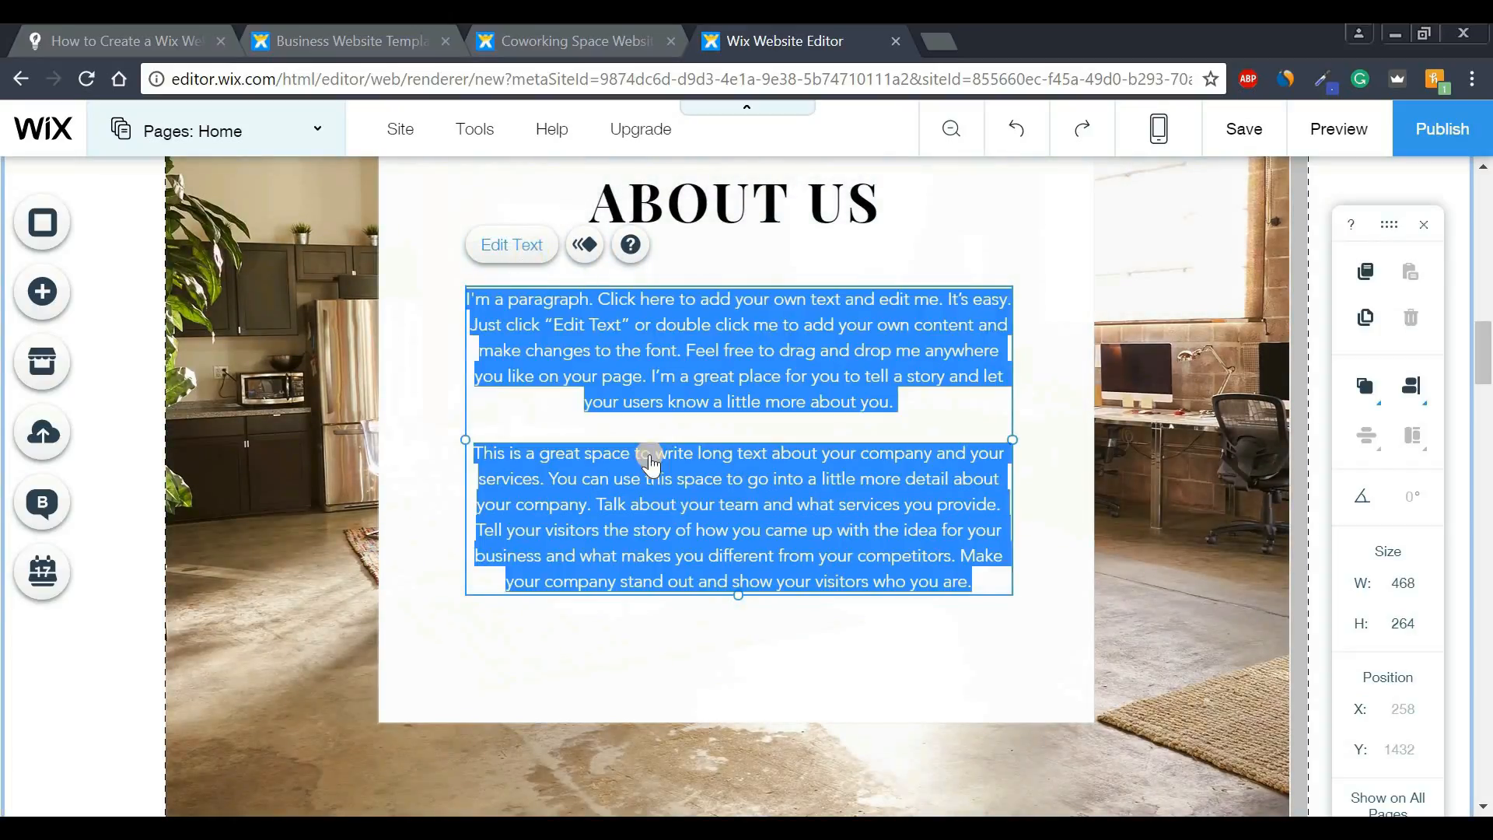
click(330, 488)
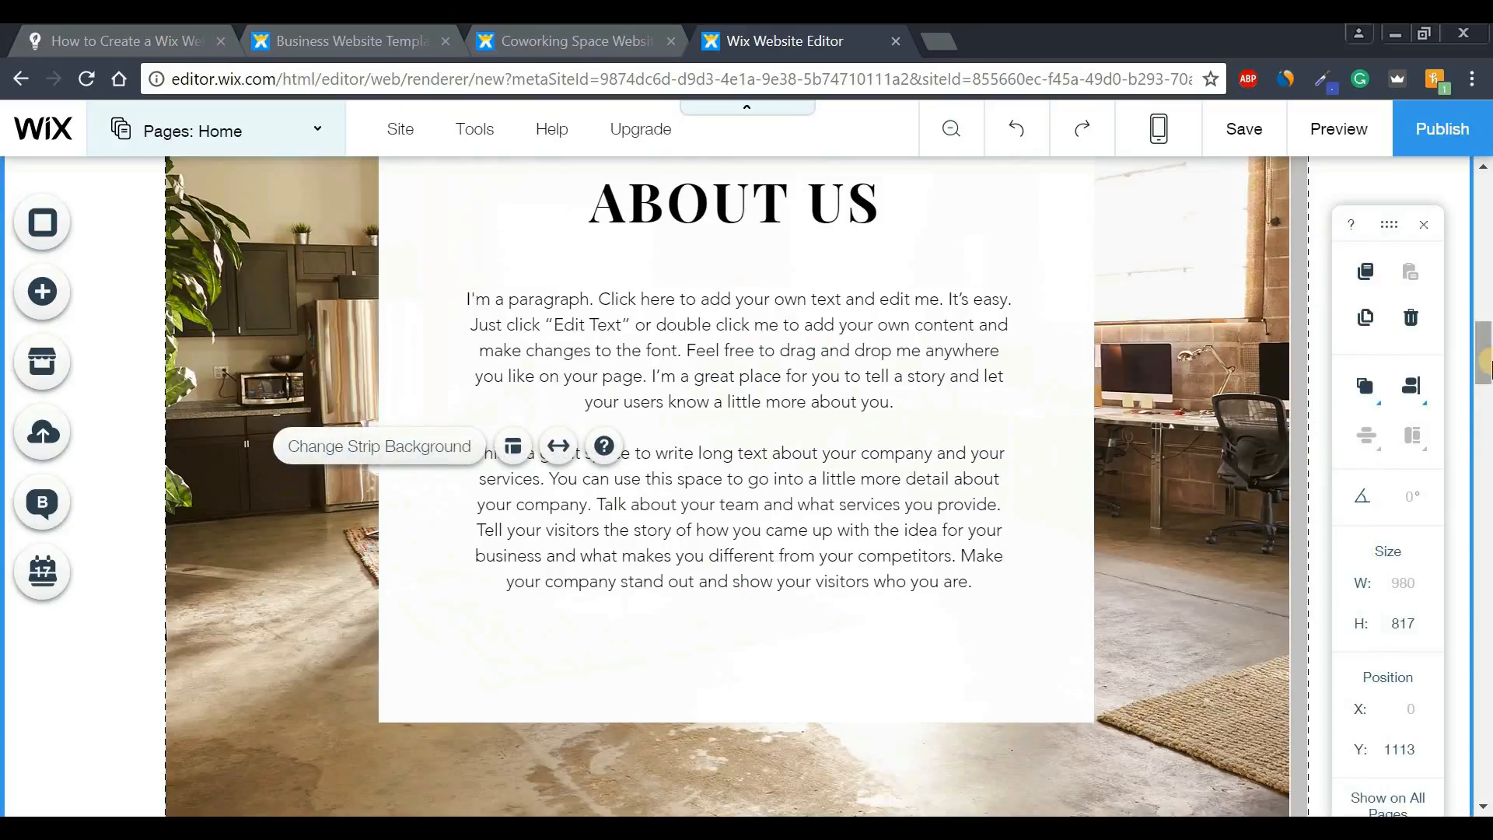
drag(1486, 363, 1481, 215)
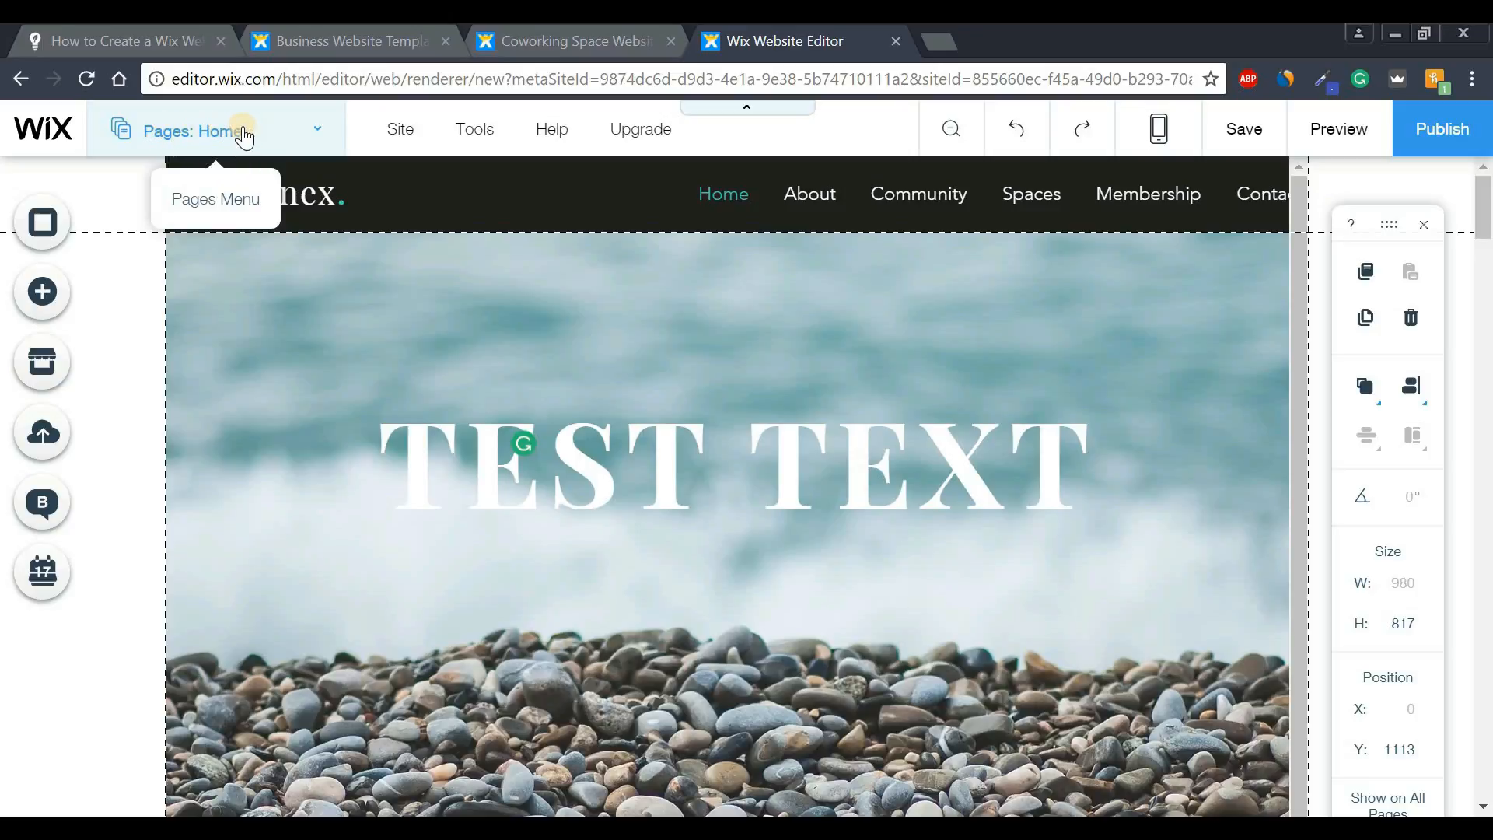
- Add a blank Page from the Pages menu, creating 'New Page' after Home
click(319, 141)
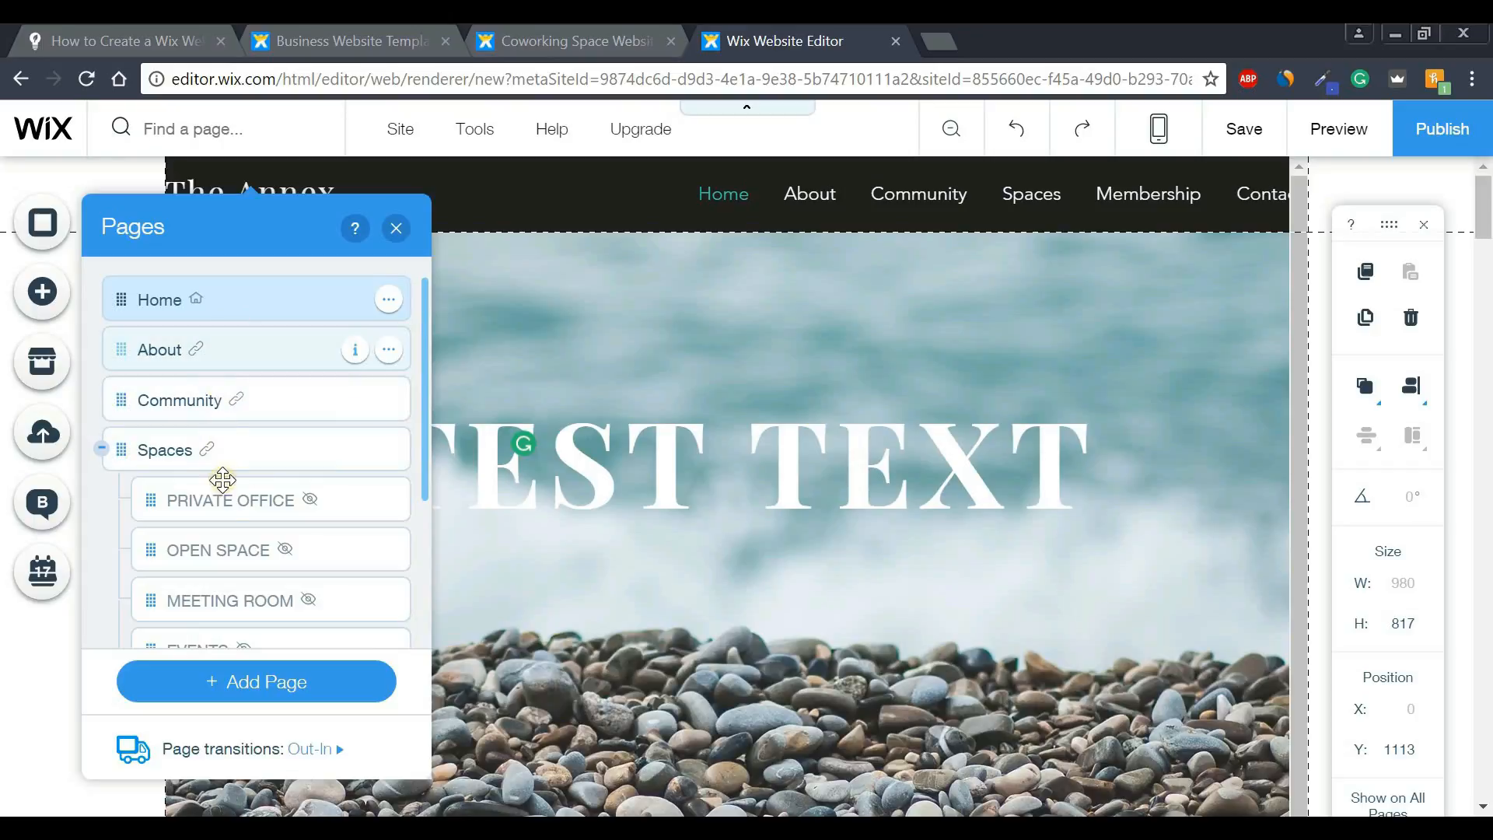
click(249, 682)
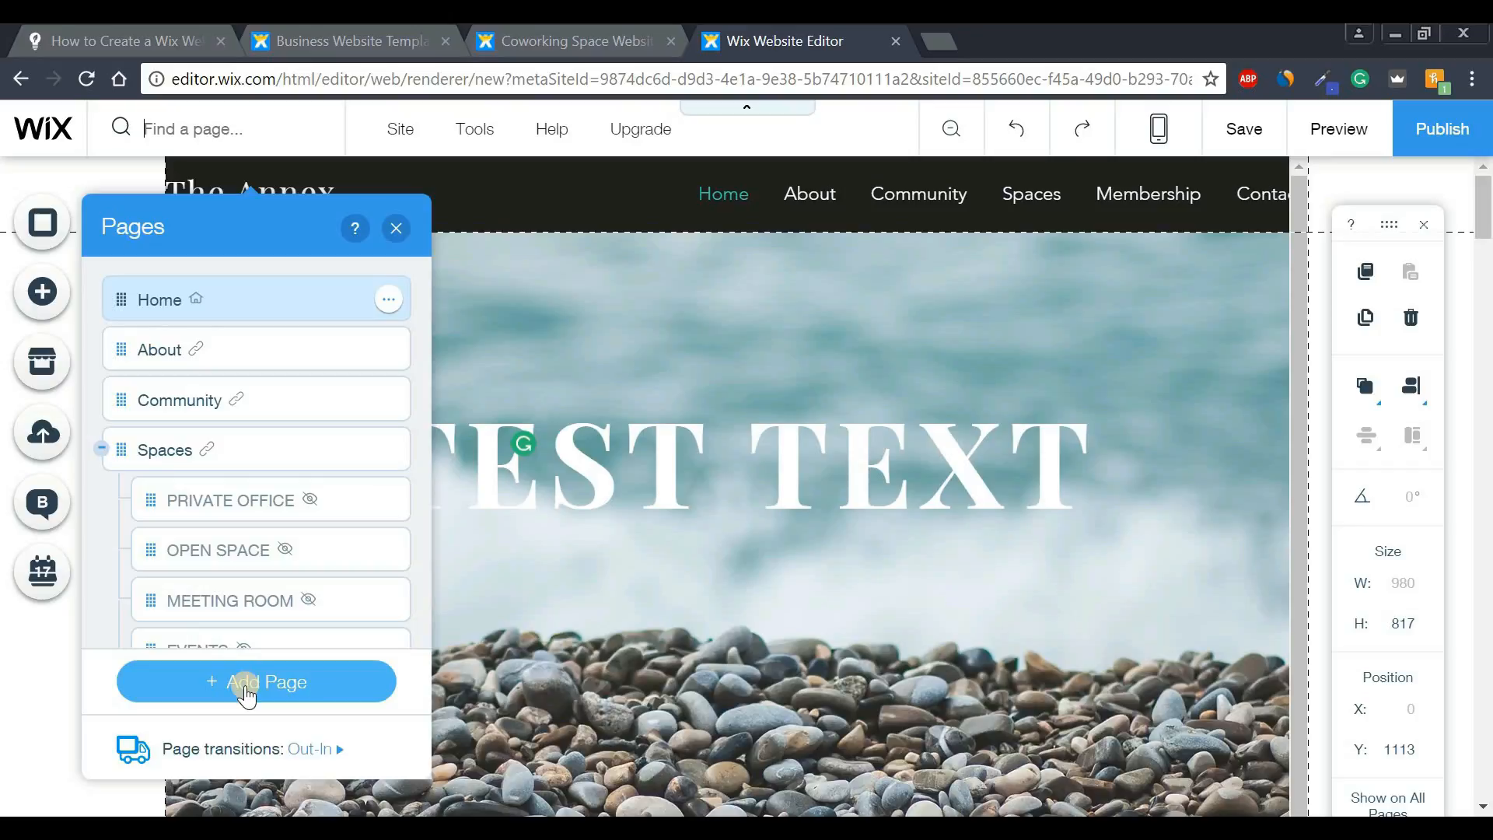
click(246, 688)
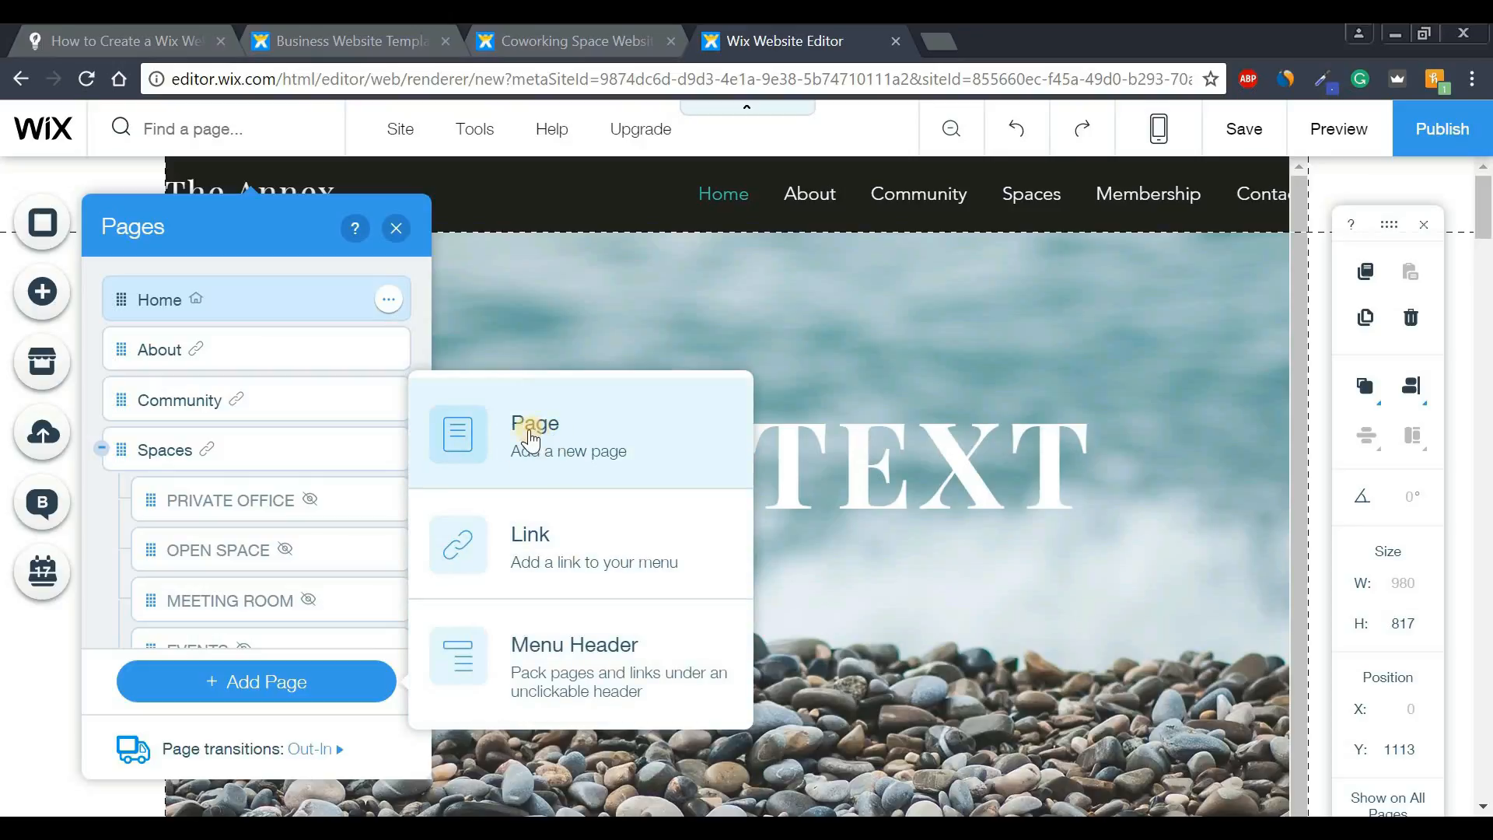
click(471, 445)
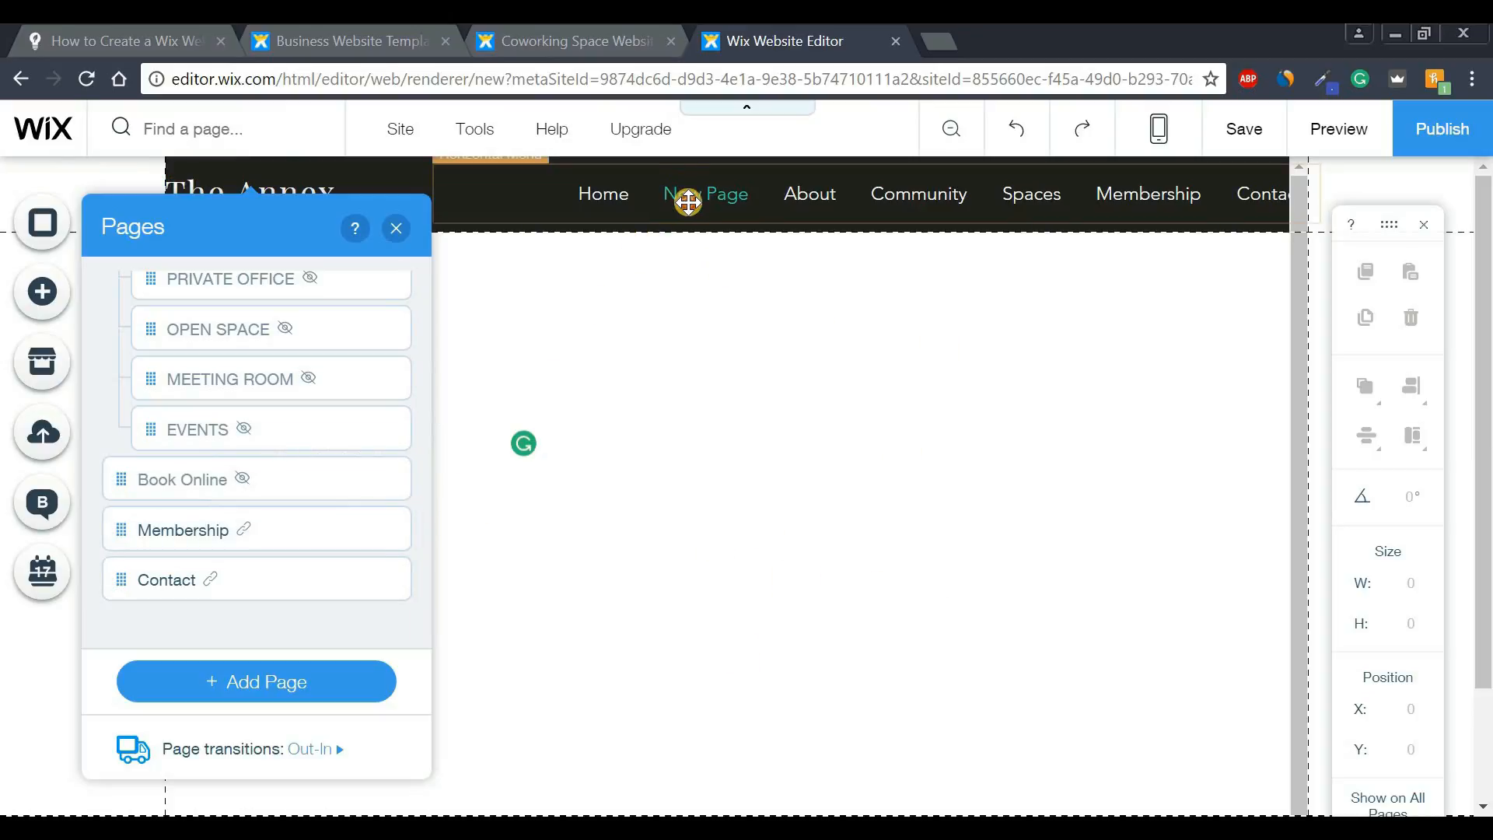
- Rename 'New Page' to 'TEST PAGE', return to Home, and shift the header menu left
click(658, 217)
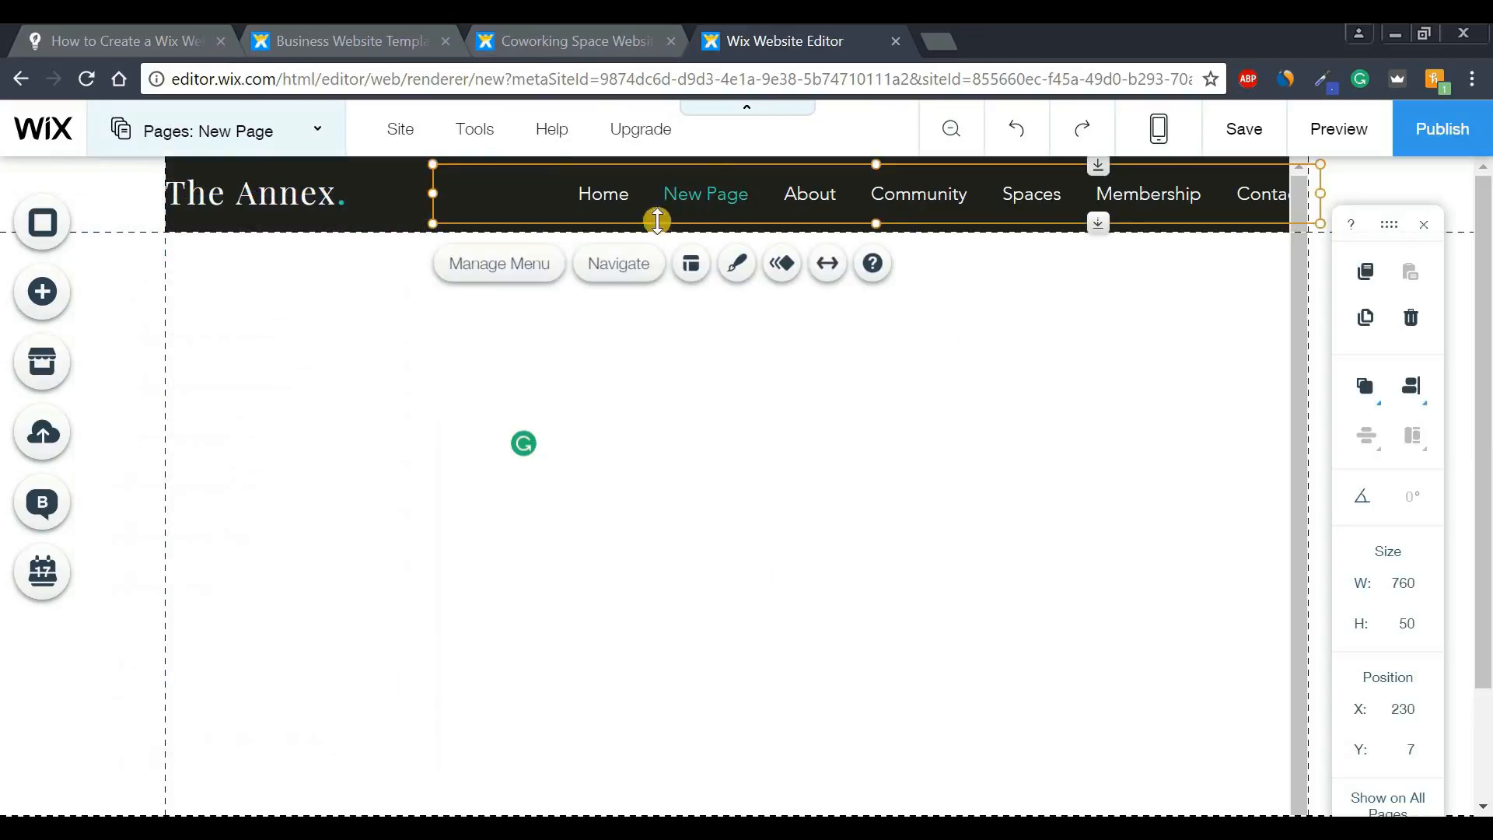
click(493, 268)
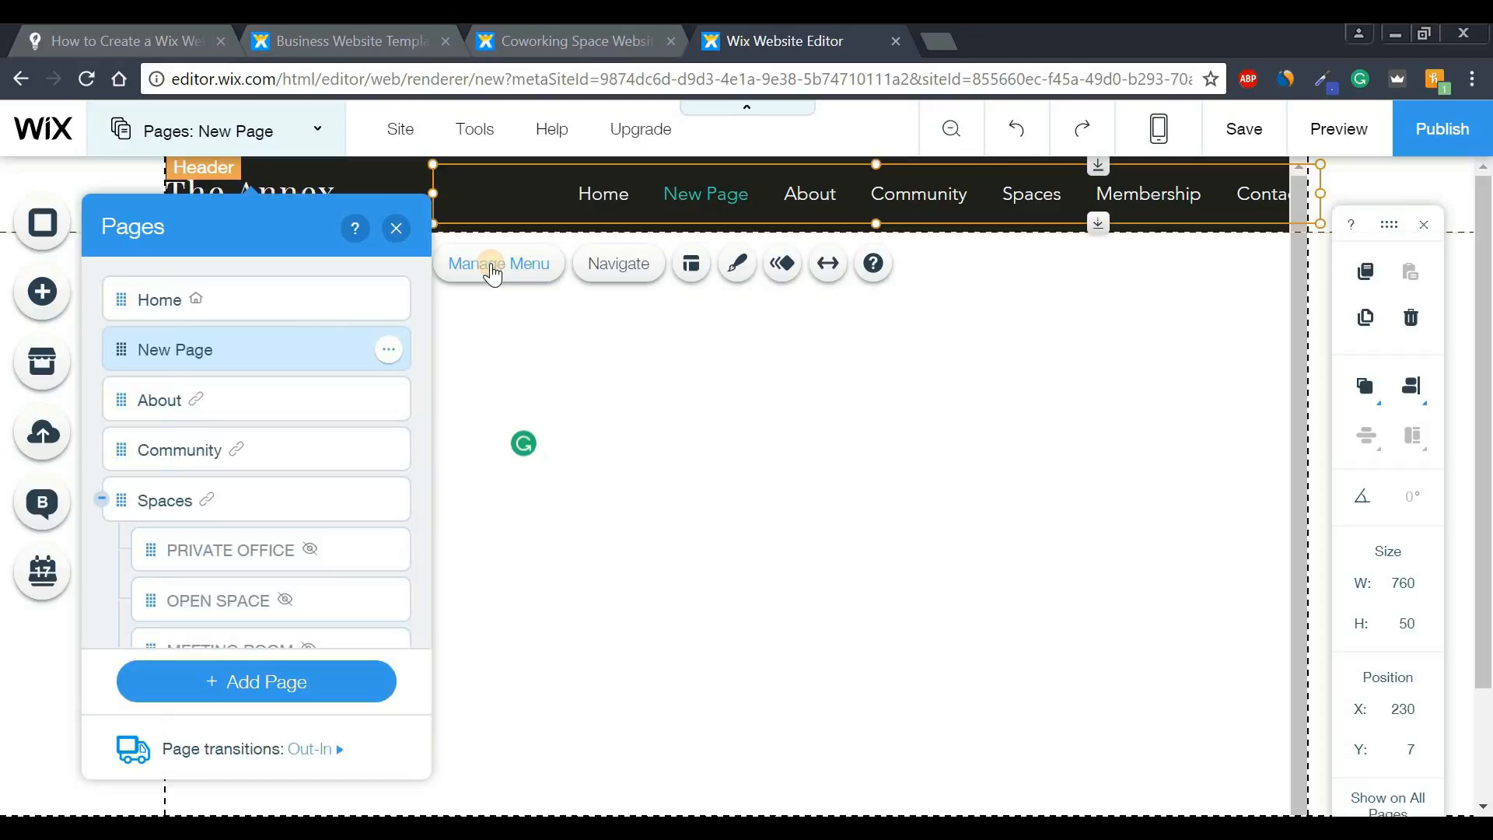
click(389, 350)
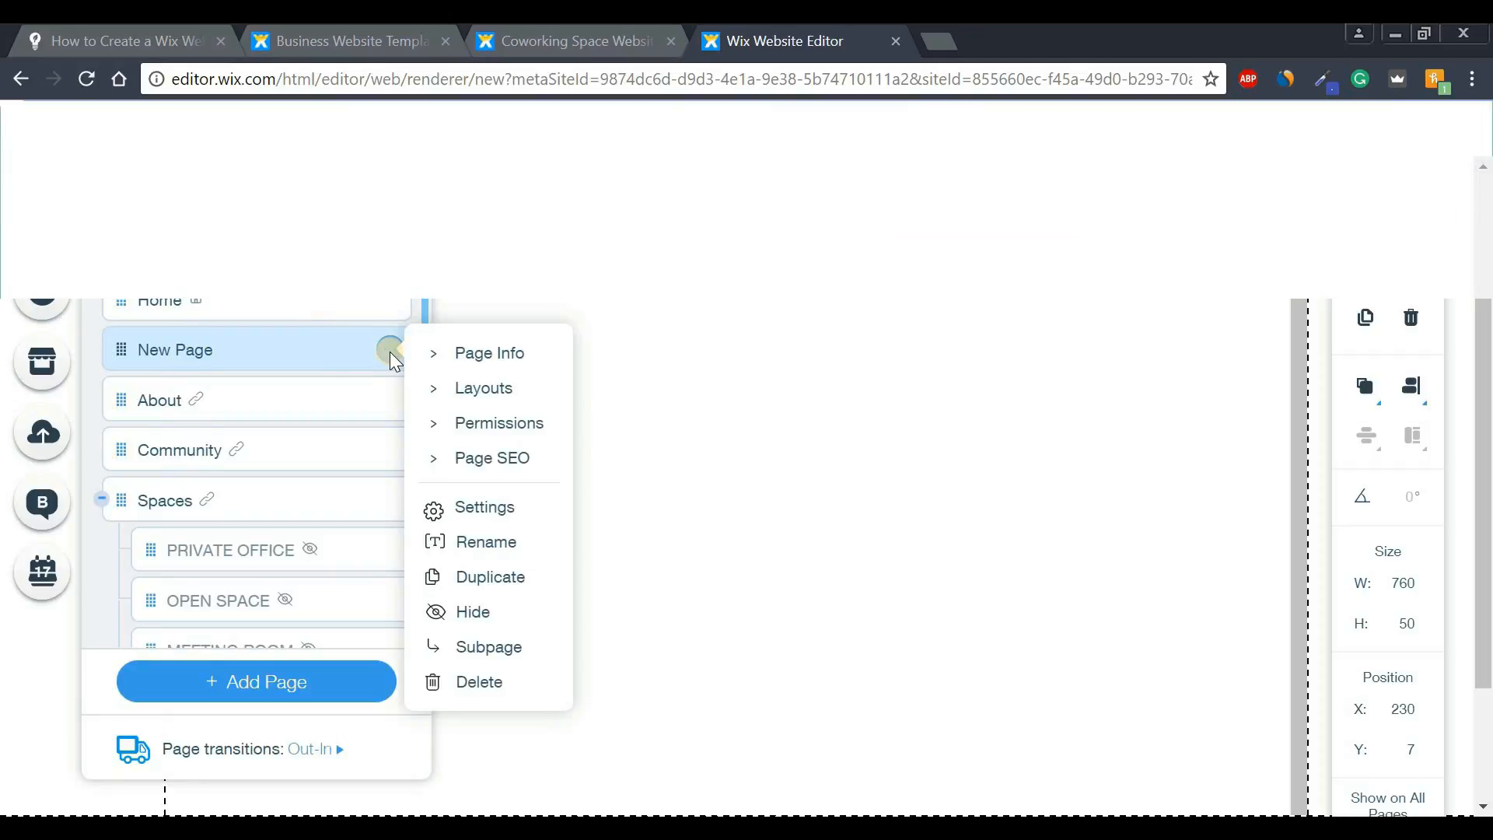
click(476, 541)
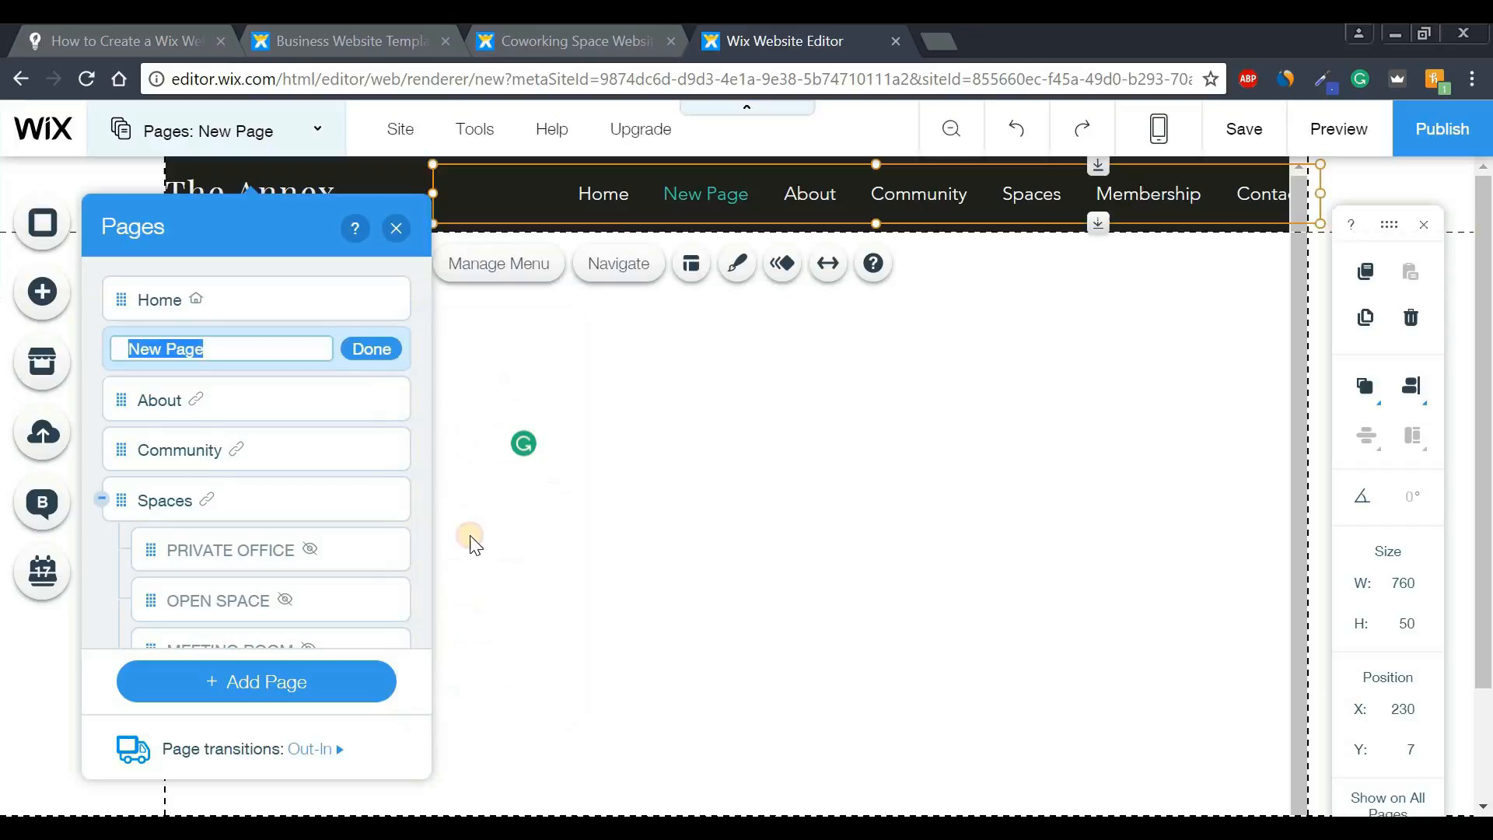
key(BackSpace)
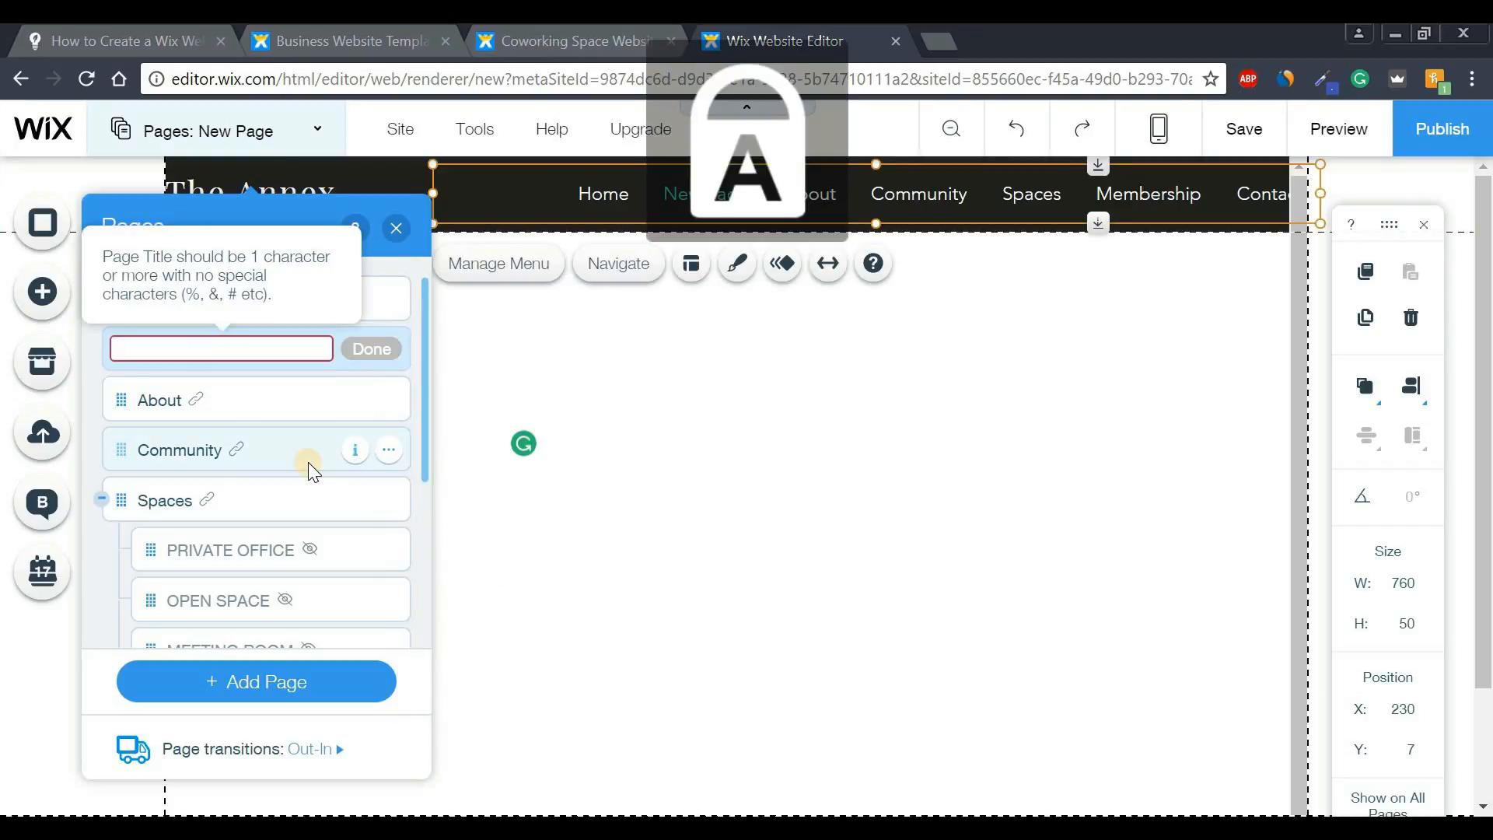
text(TEST PAGE)
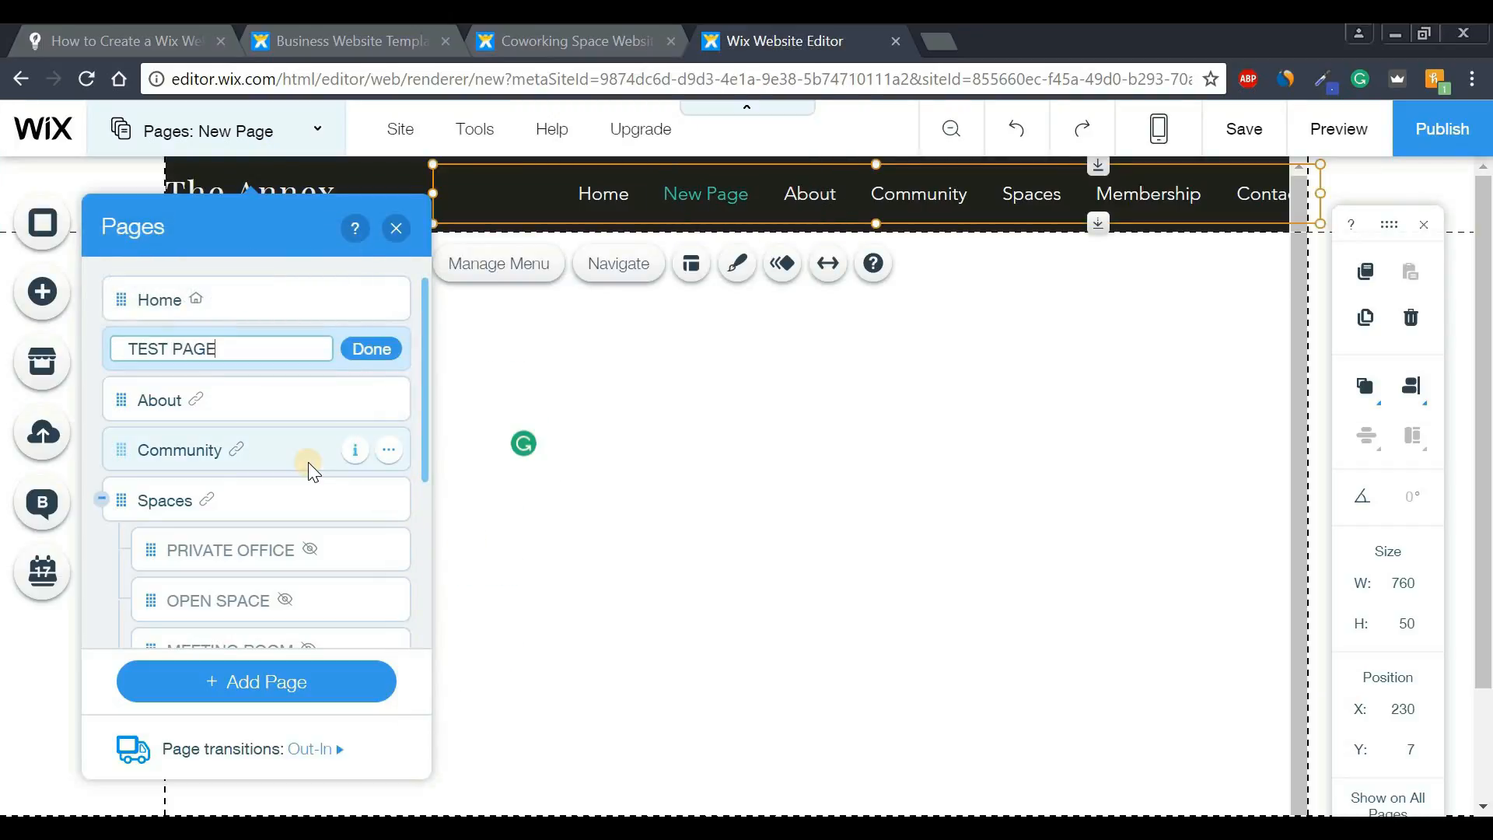
click(365, 348)
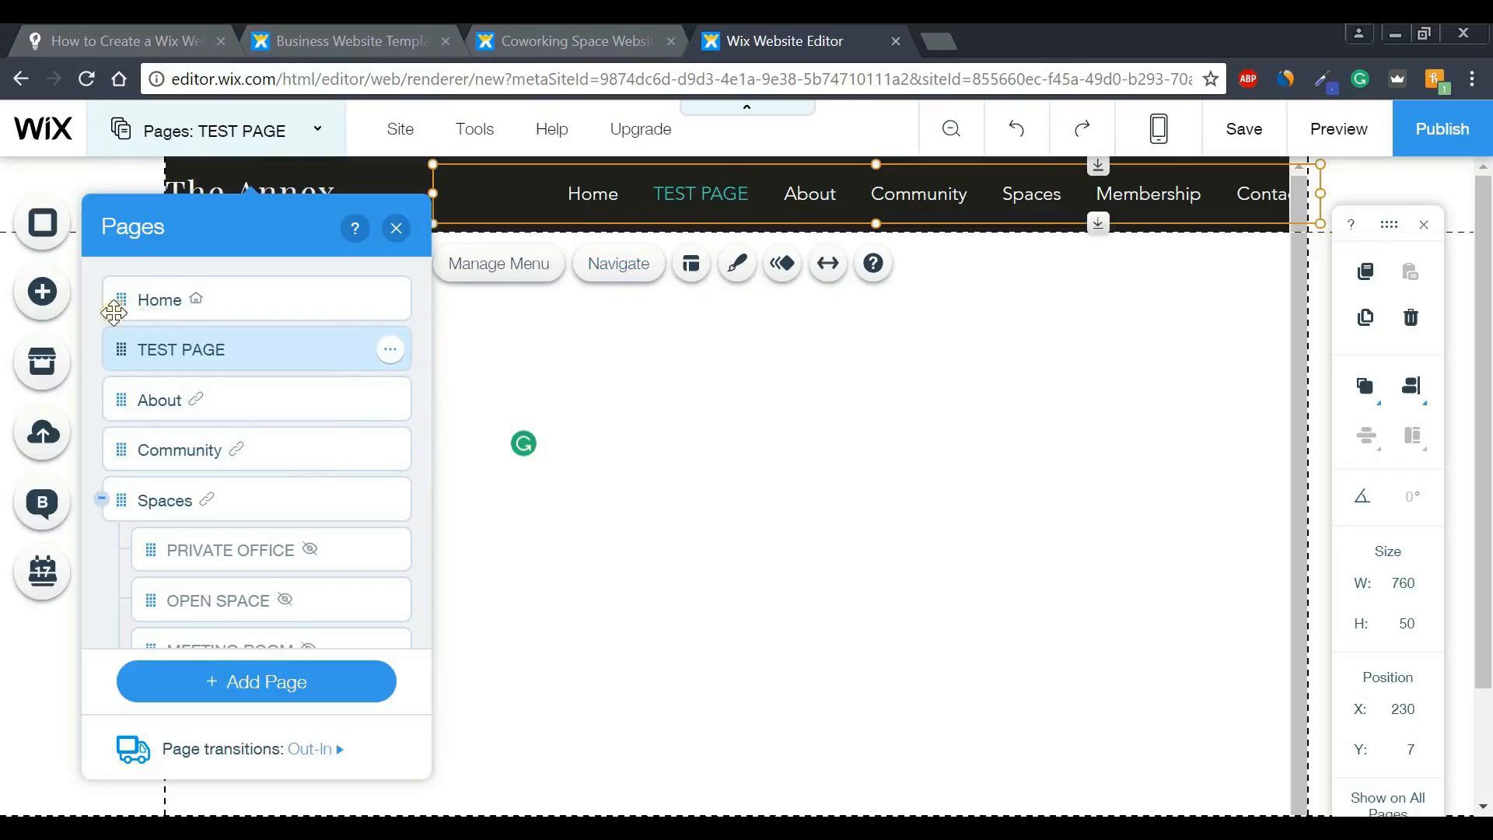
click(155, 302)
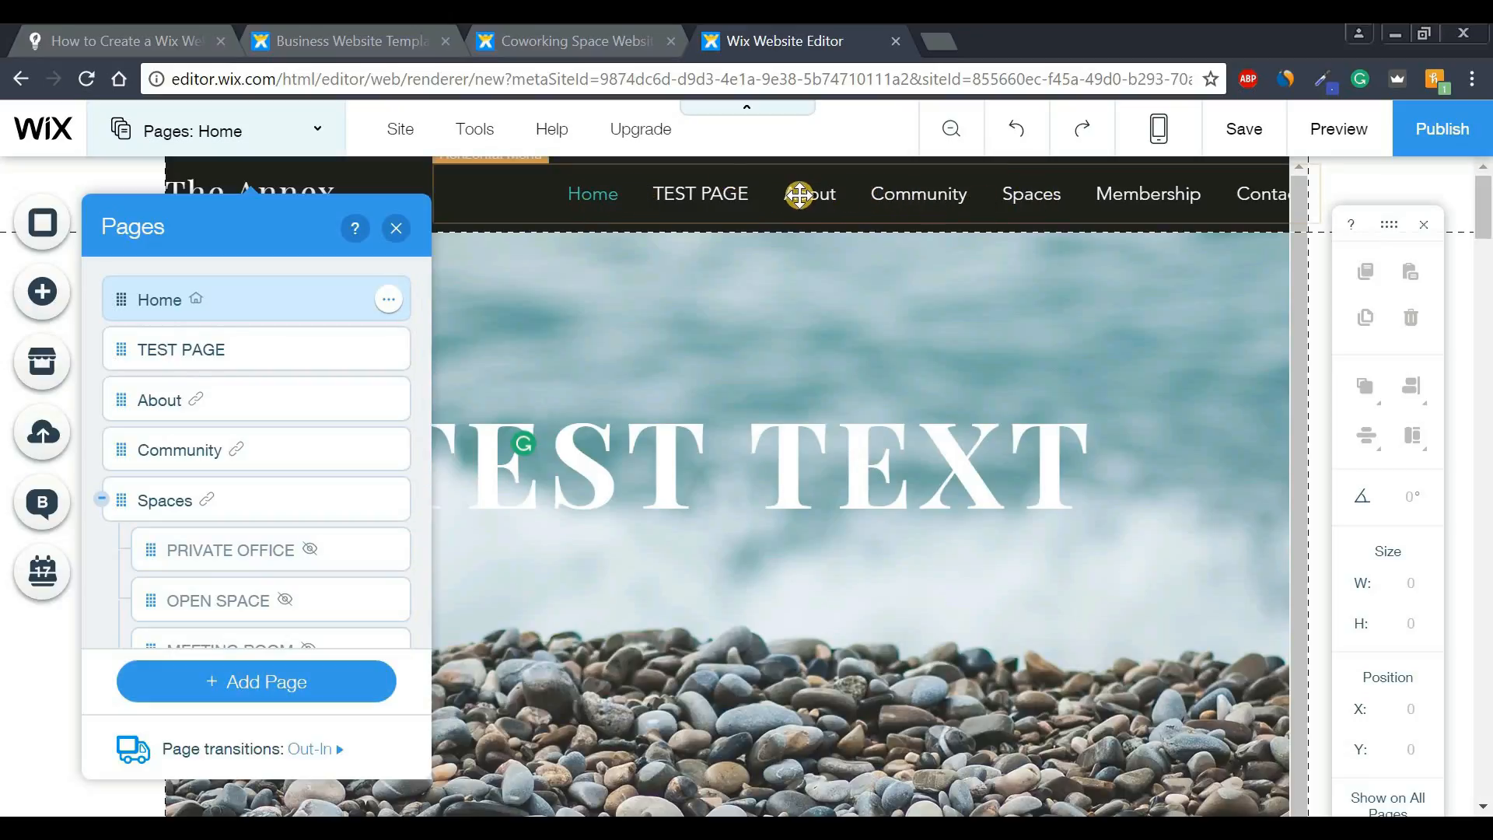
drag(475, 171, 517, 175)
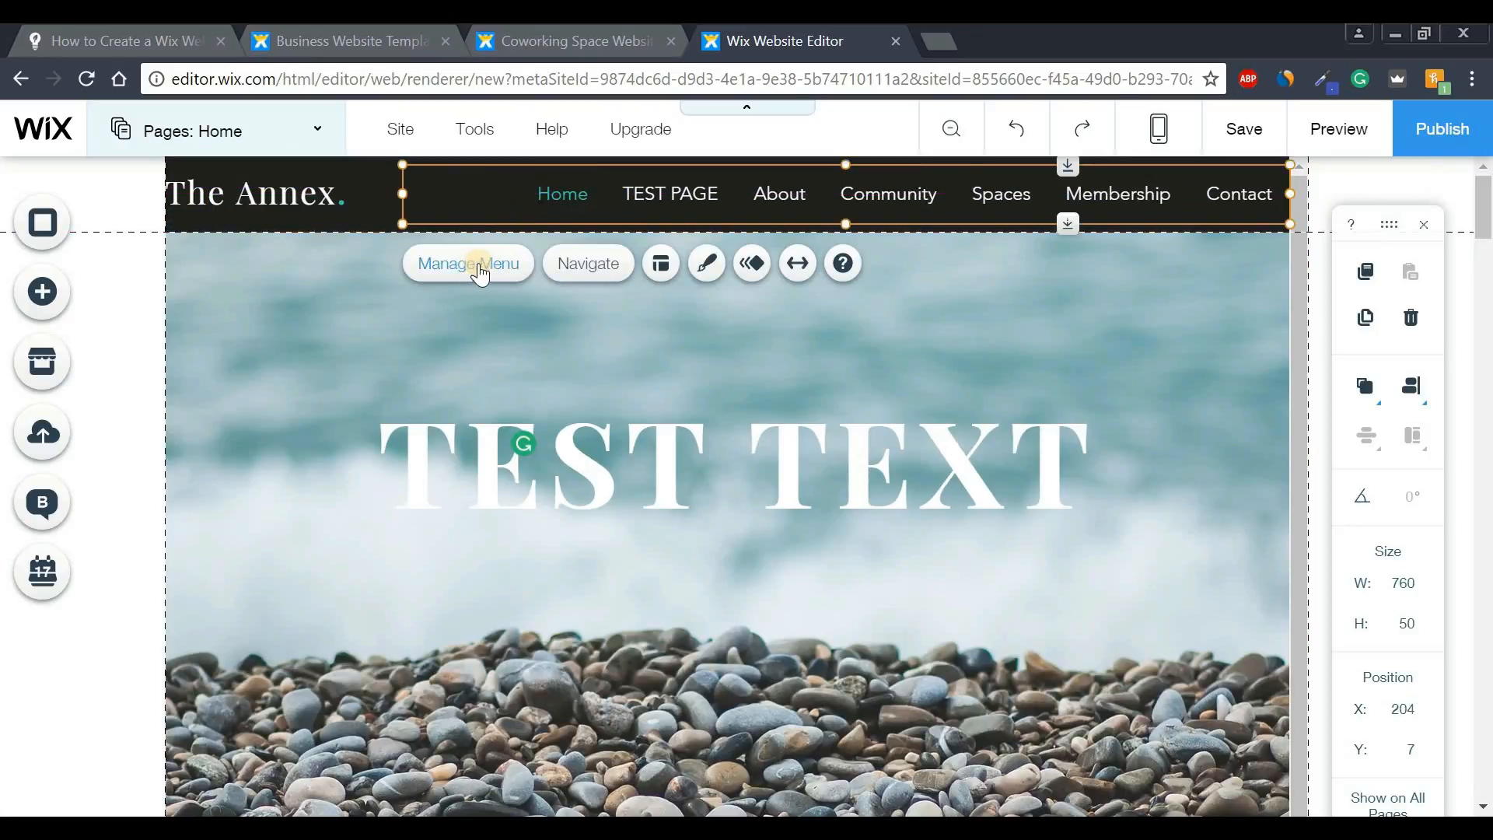
- Delete the Community page from the site's page list
click(490, 275)
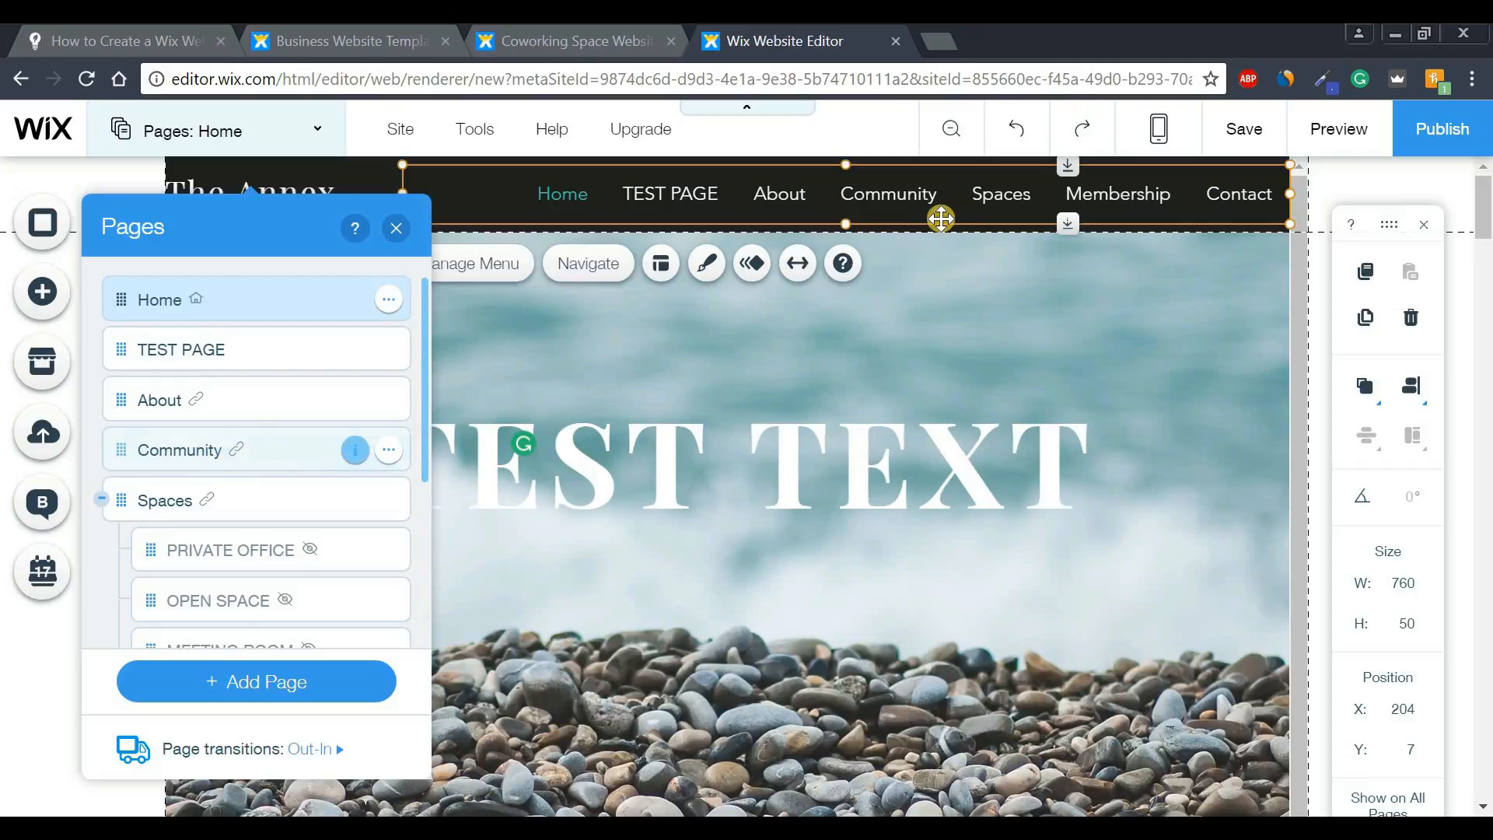
click(389, 451)
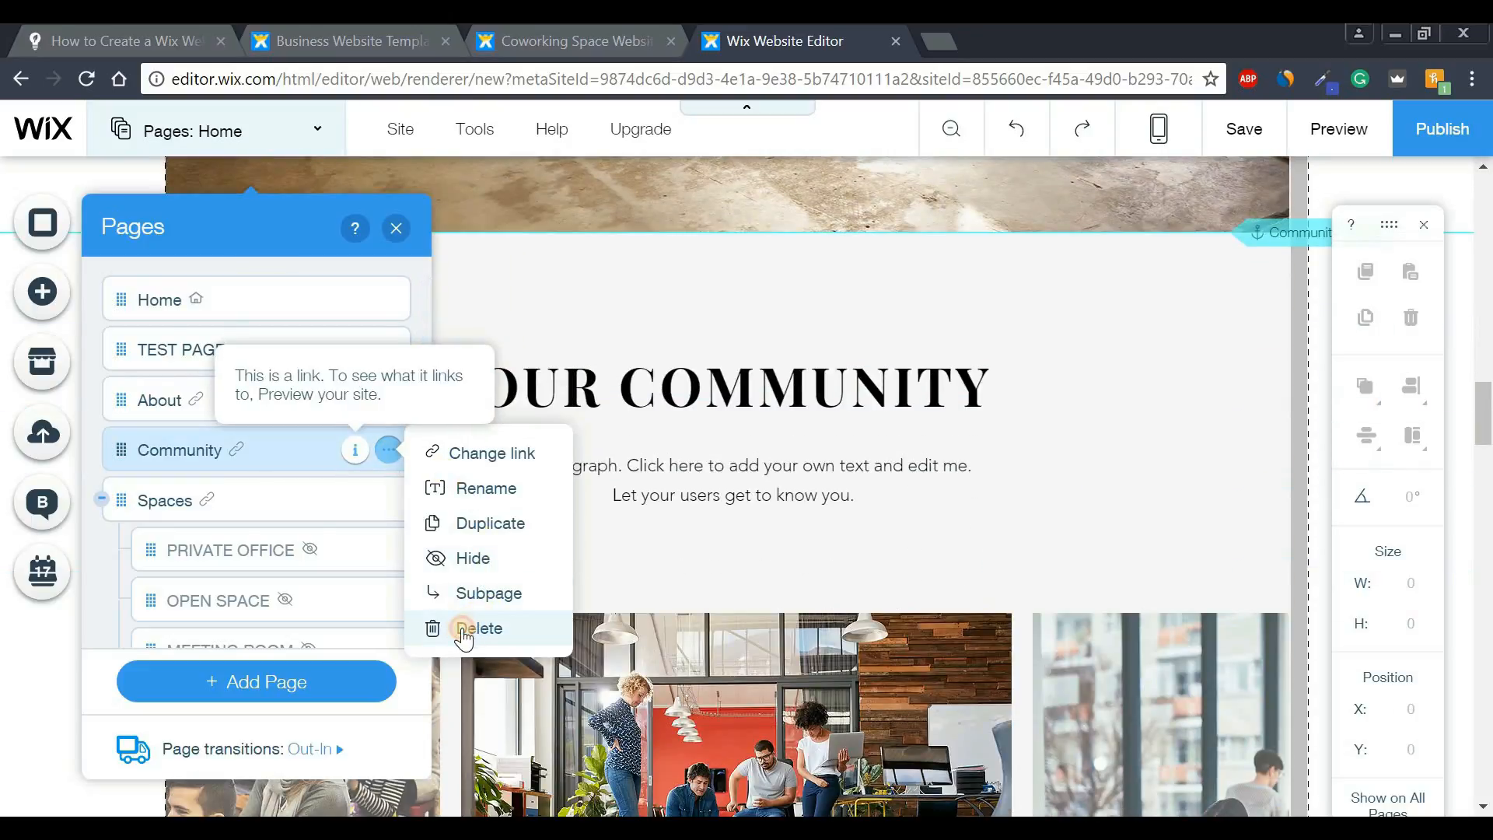
click(464, 630)
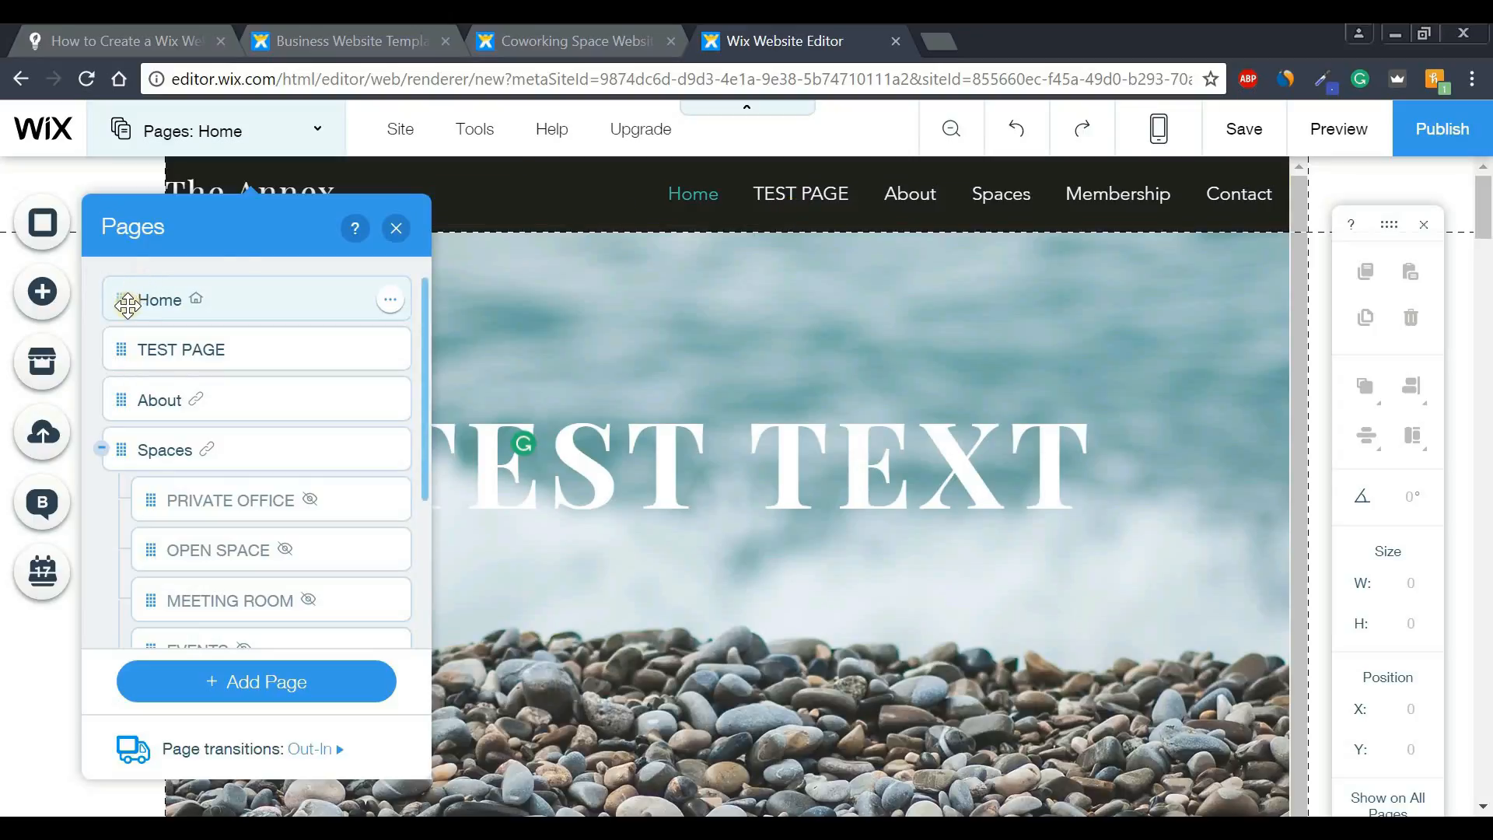
mouse_move(127, 294)
mouse_down()
mouse_move(122, 379)
mouse_move(126, 282)
mouse_move(128, 294)
mouse_up()
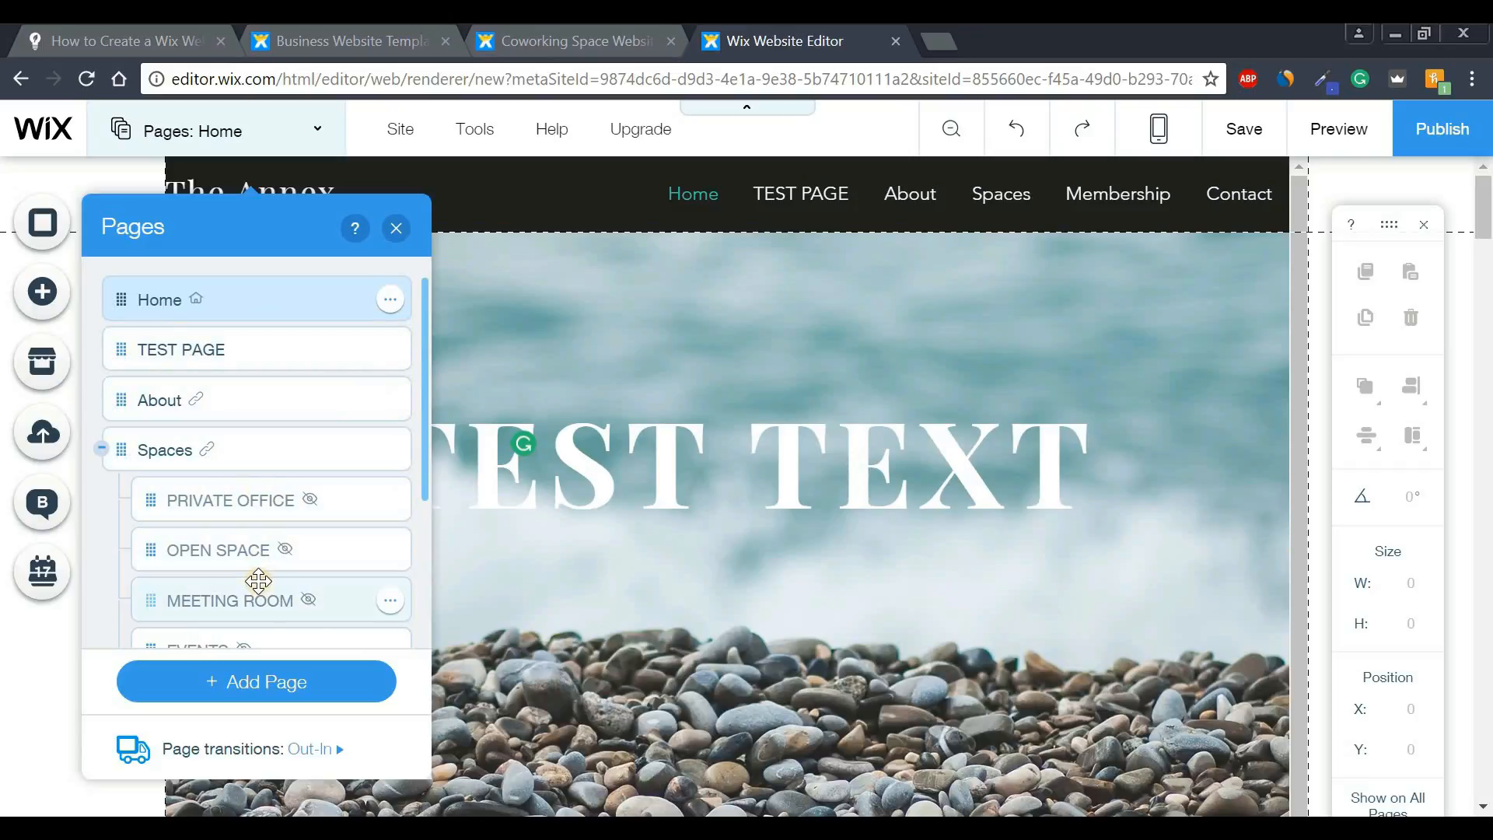
click(400, 230)
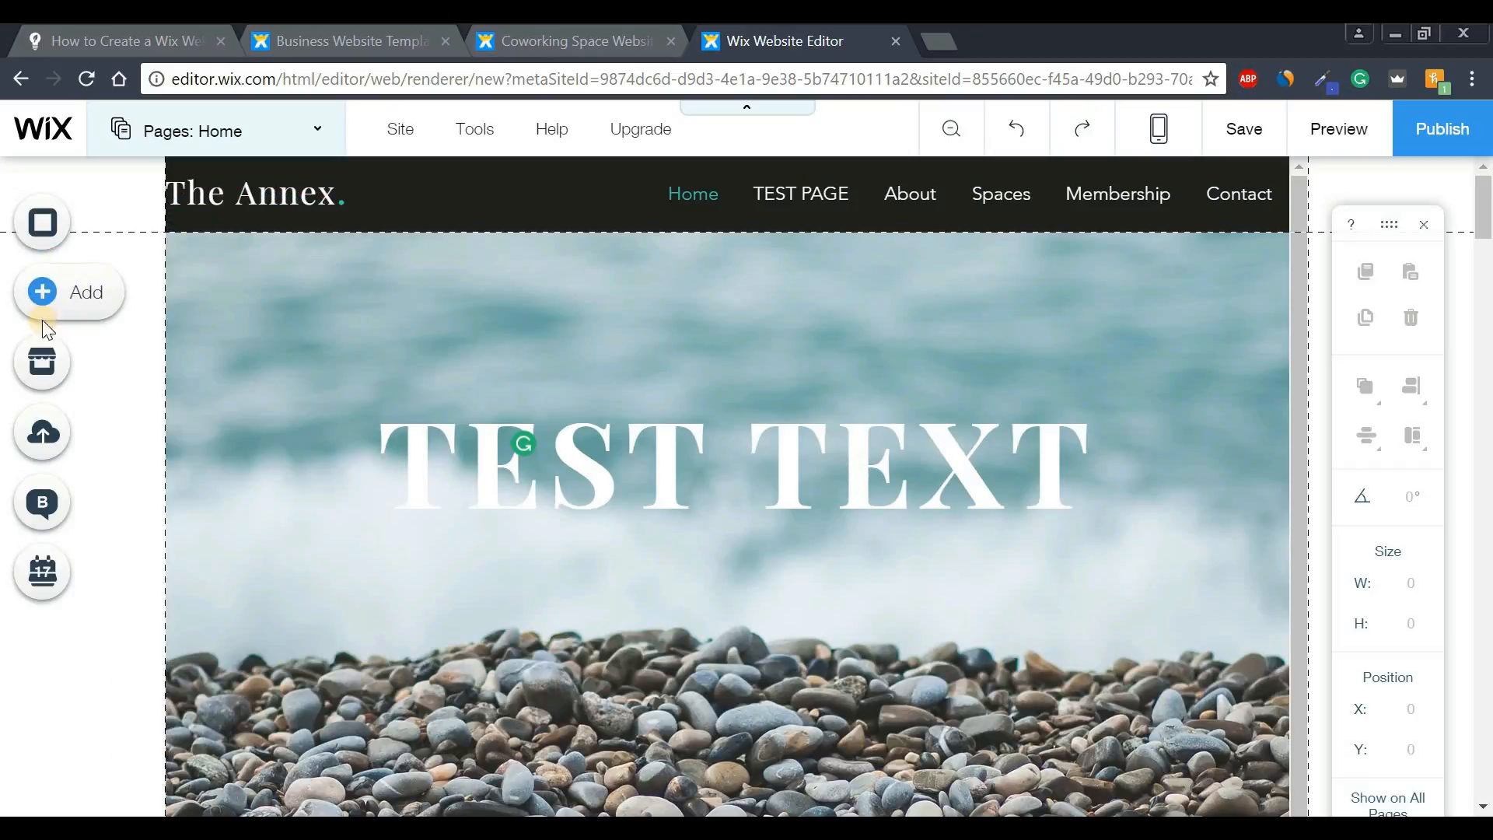
- Find Facebook Like Popup in the App Market and add it to the site
click(35, 367)
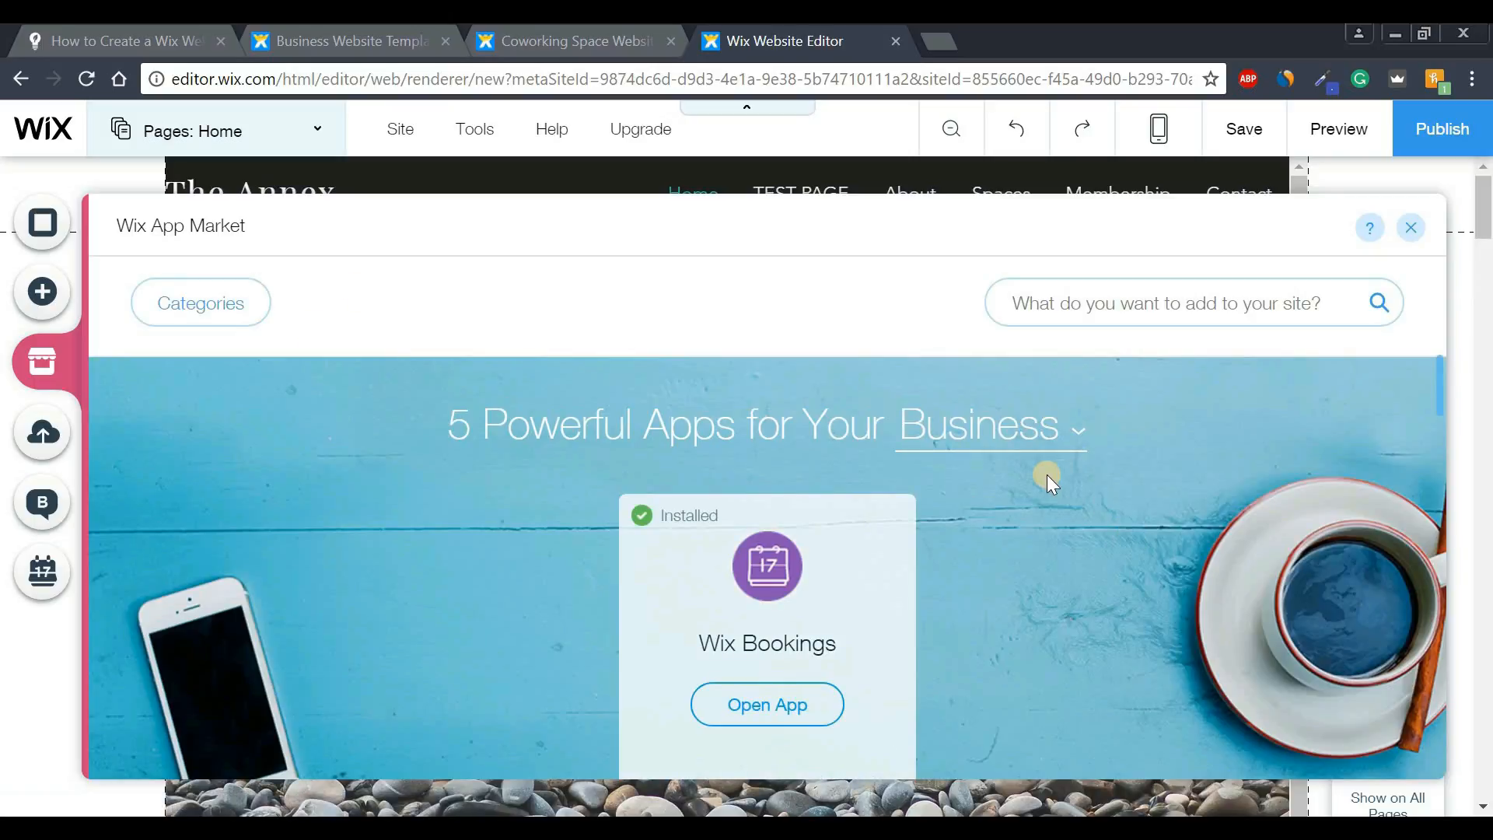
scroll(1042, 494, down, 4)
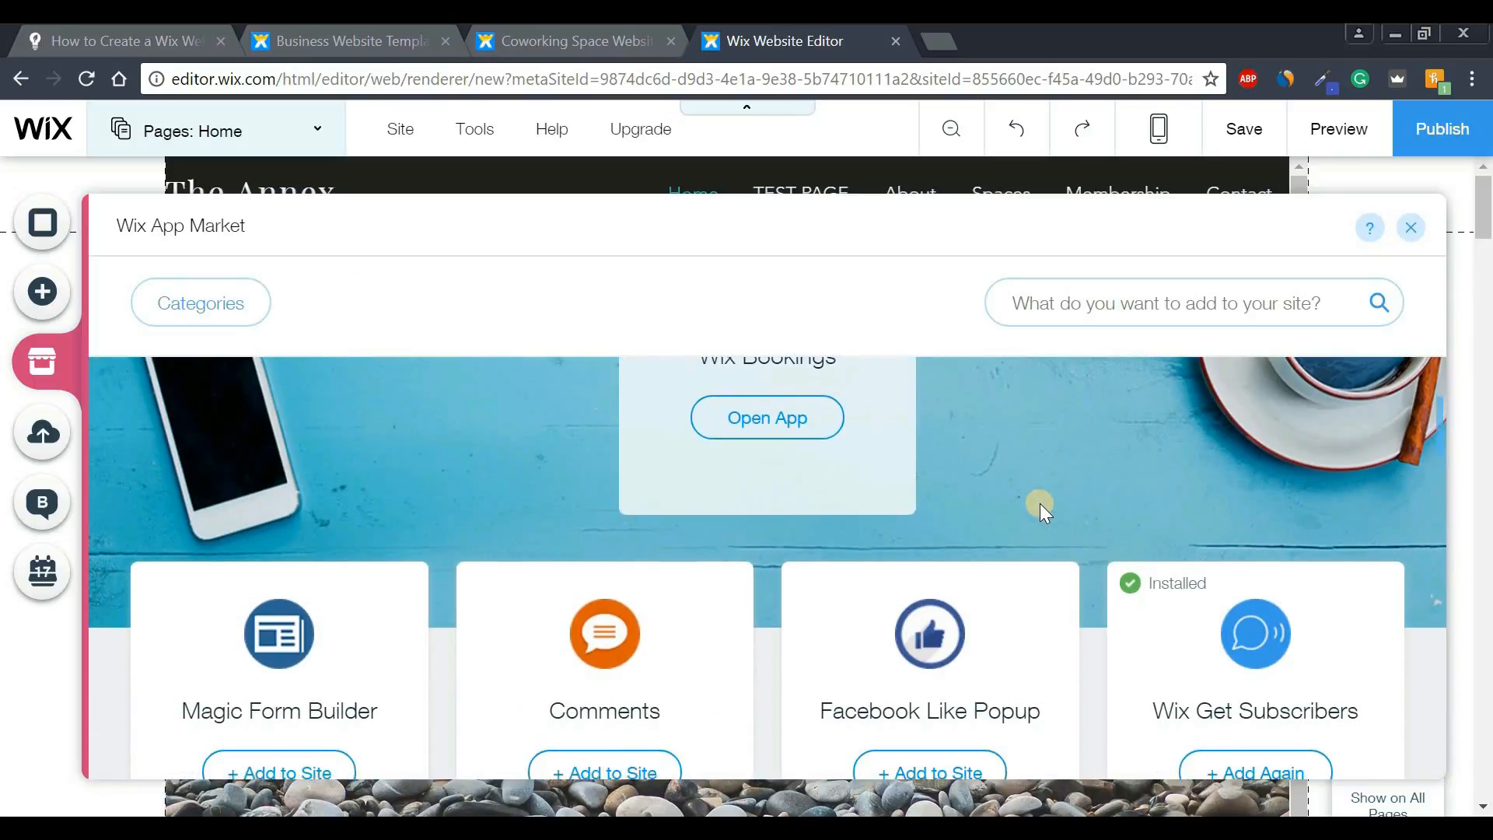
scroll(1058, 529, down, 1)
scroll(1072, 665, down, 1)
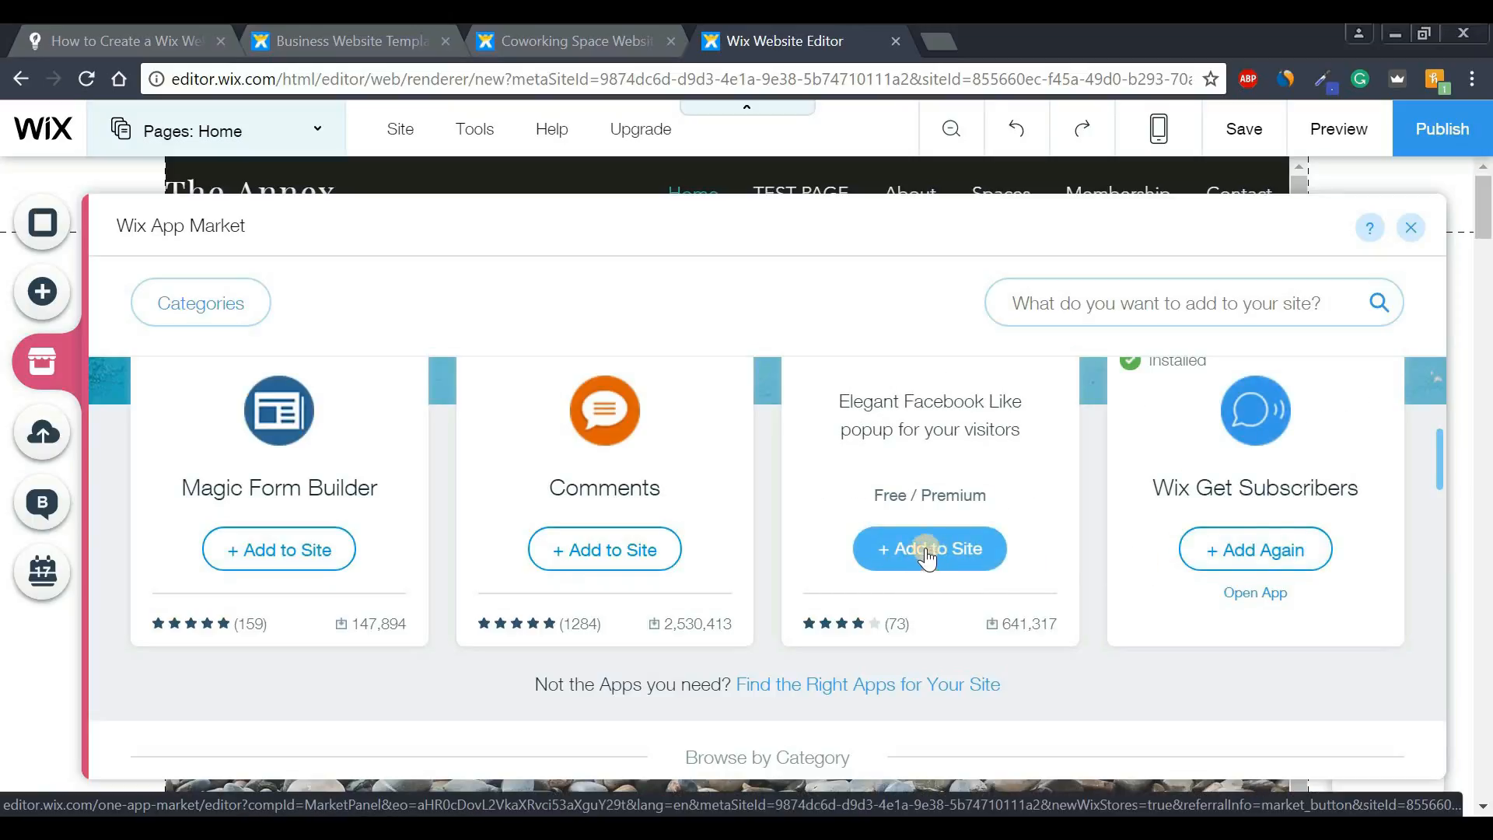
click(896, 550)
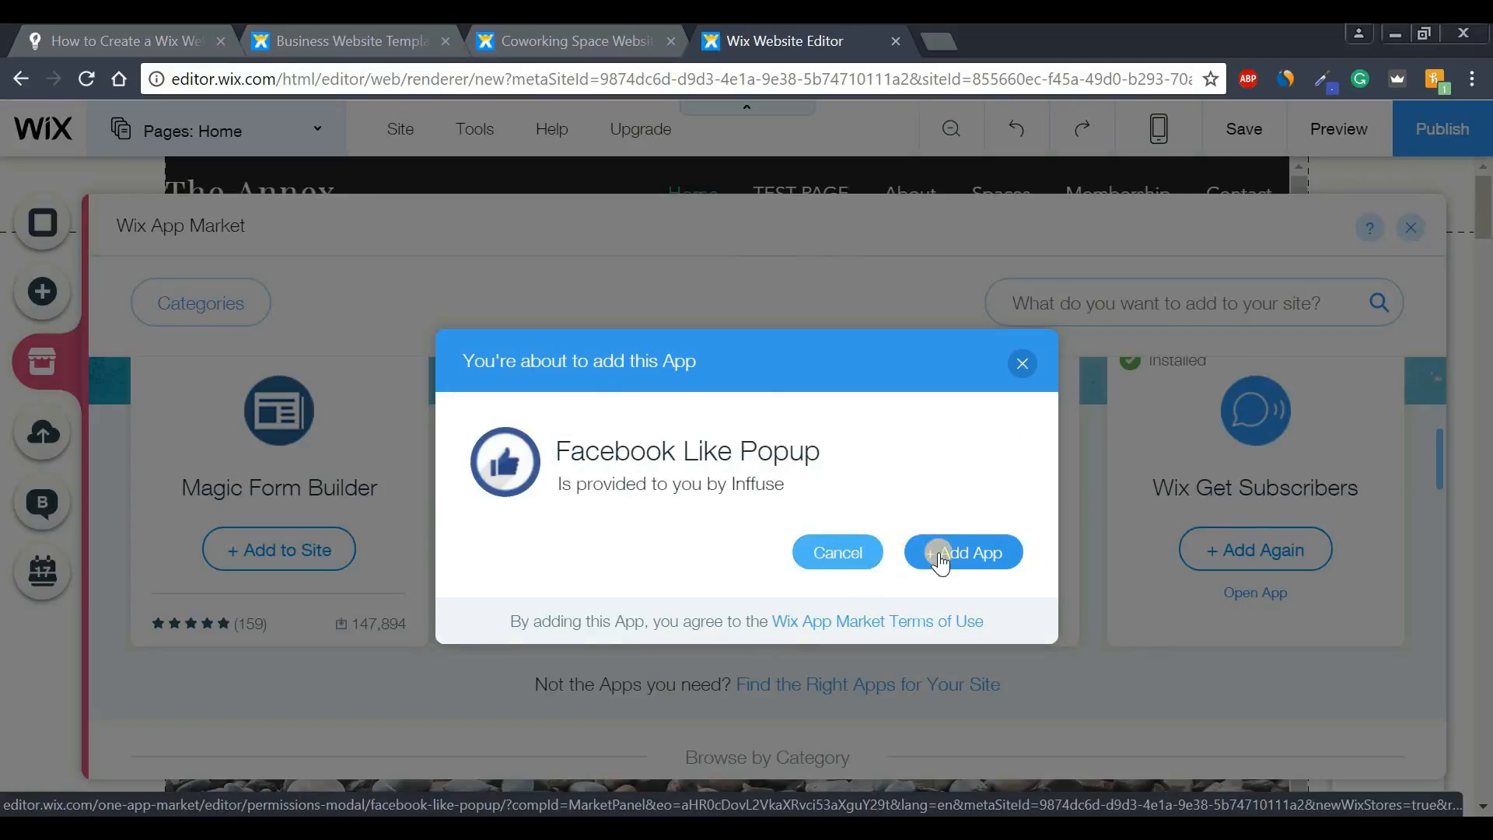
click(955, 553)
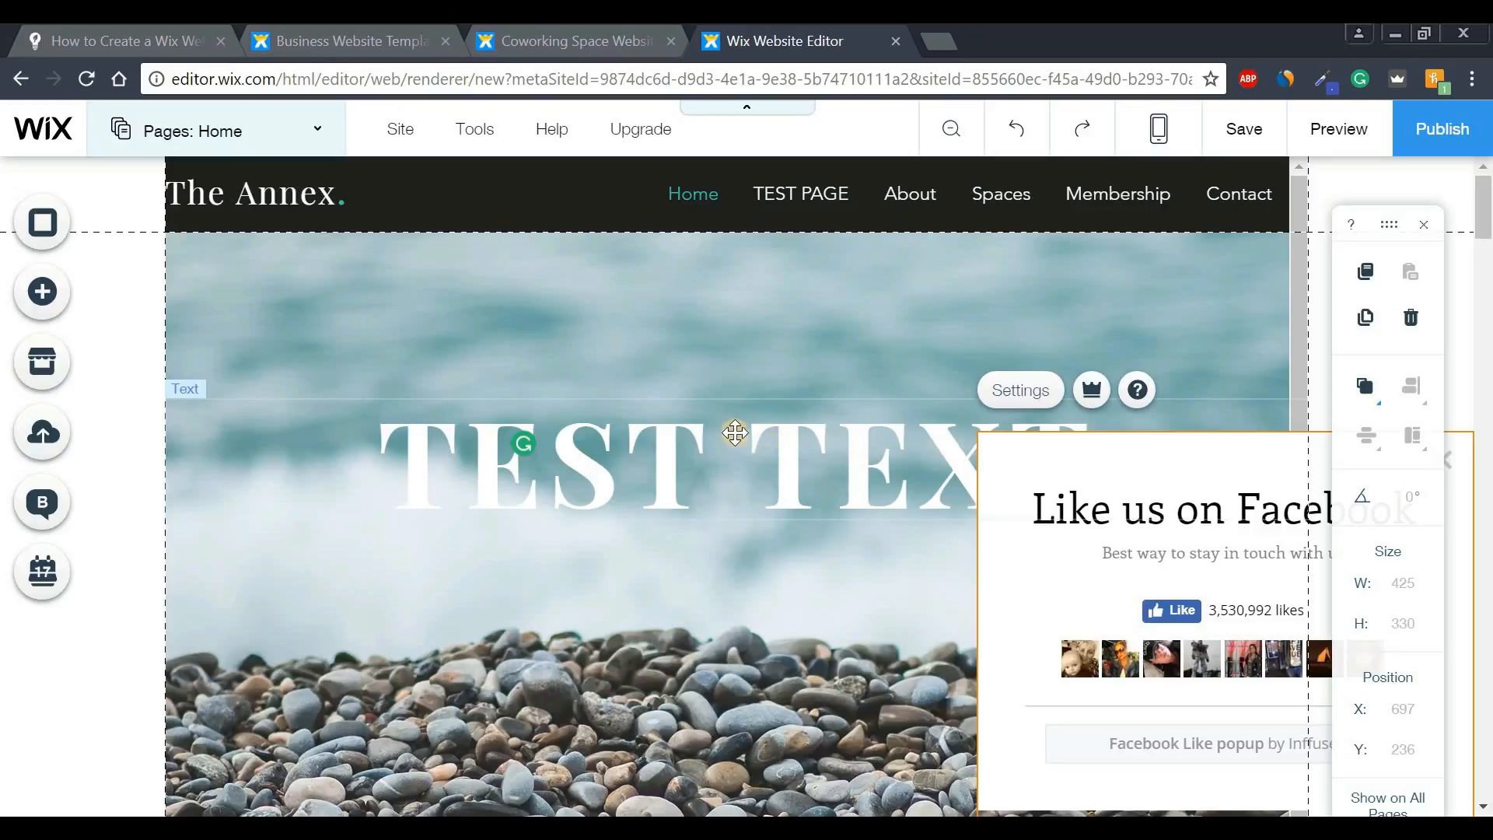
- Add a themed contact form and move it left and down on the hero
click(43, 307)
click(146, 315)
click(148, 591)
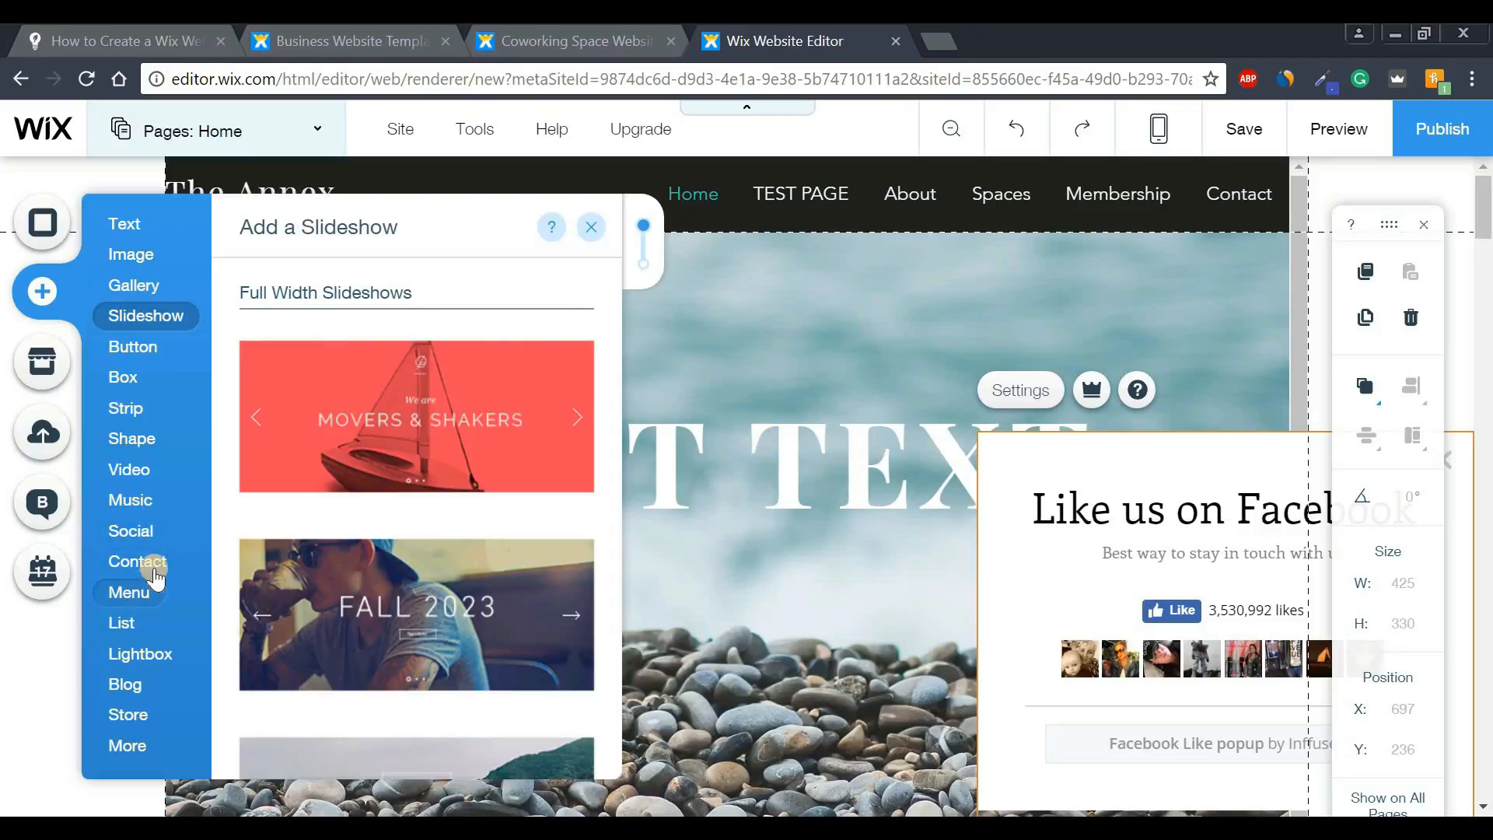
click(152, 563)
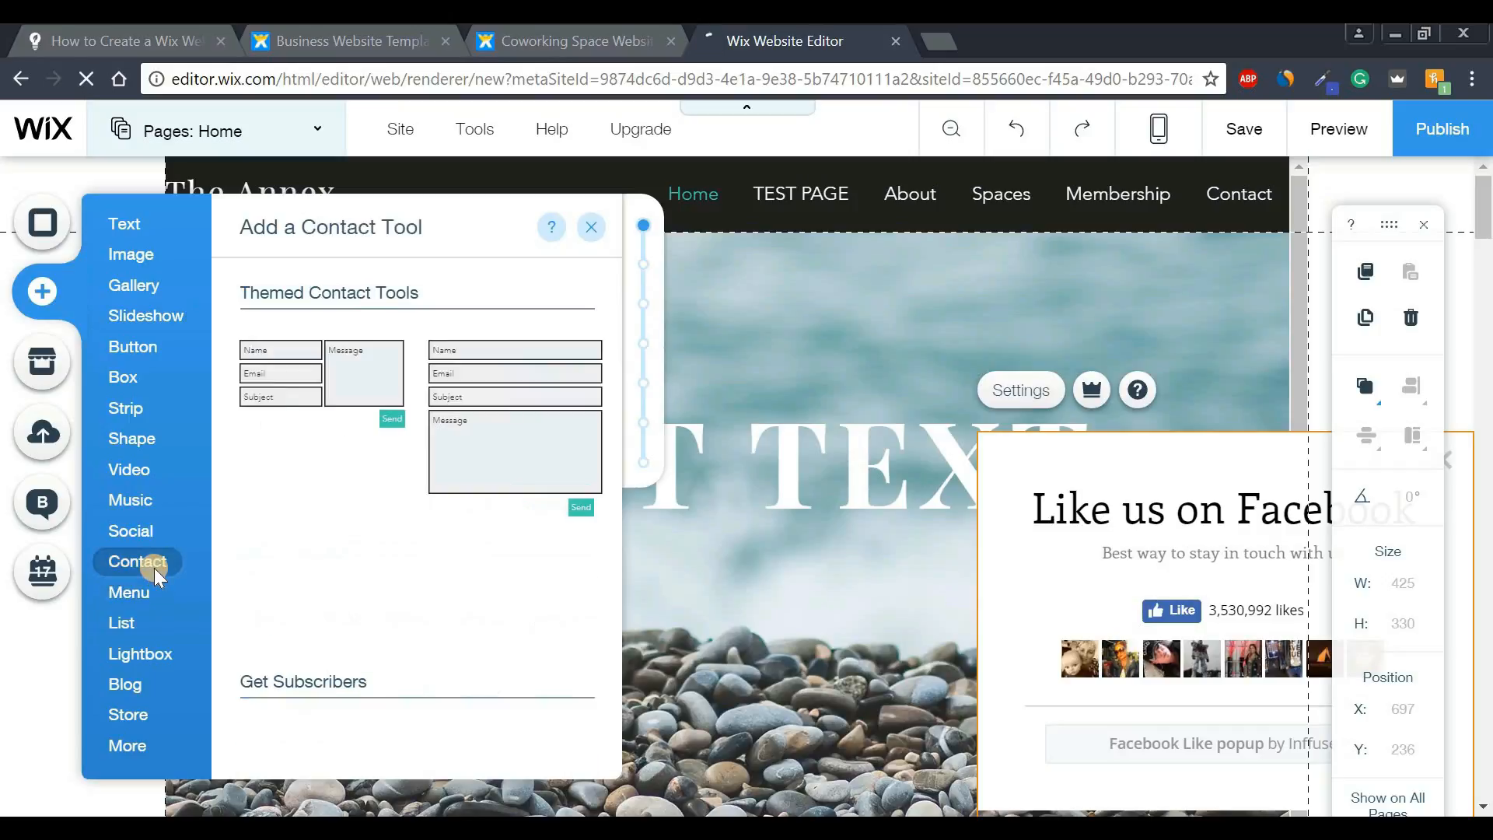
click(484, 416)
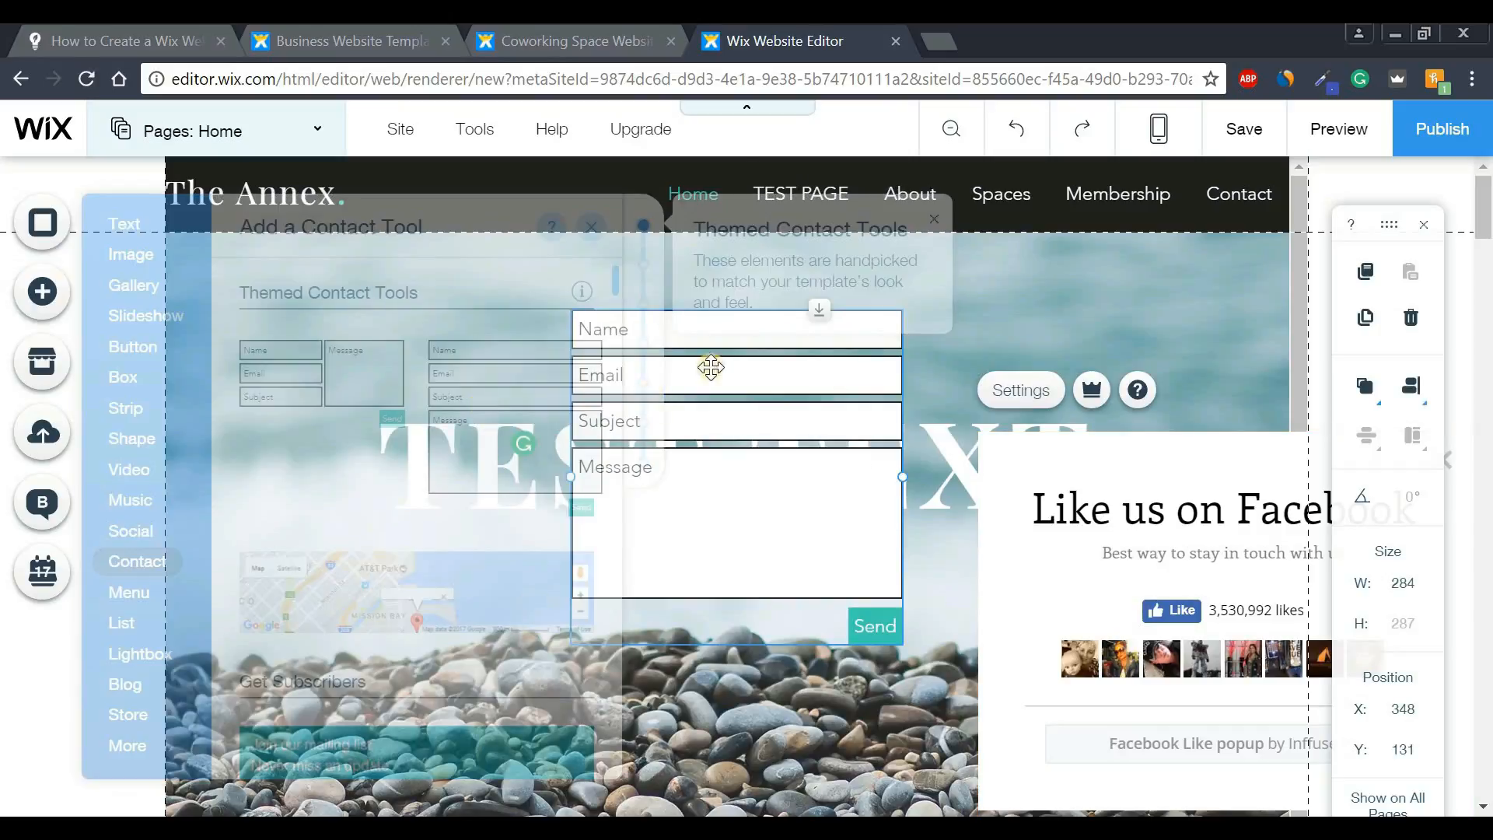
drag(532, 342, 312, 513)
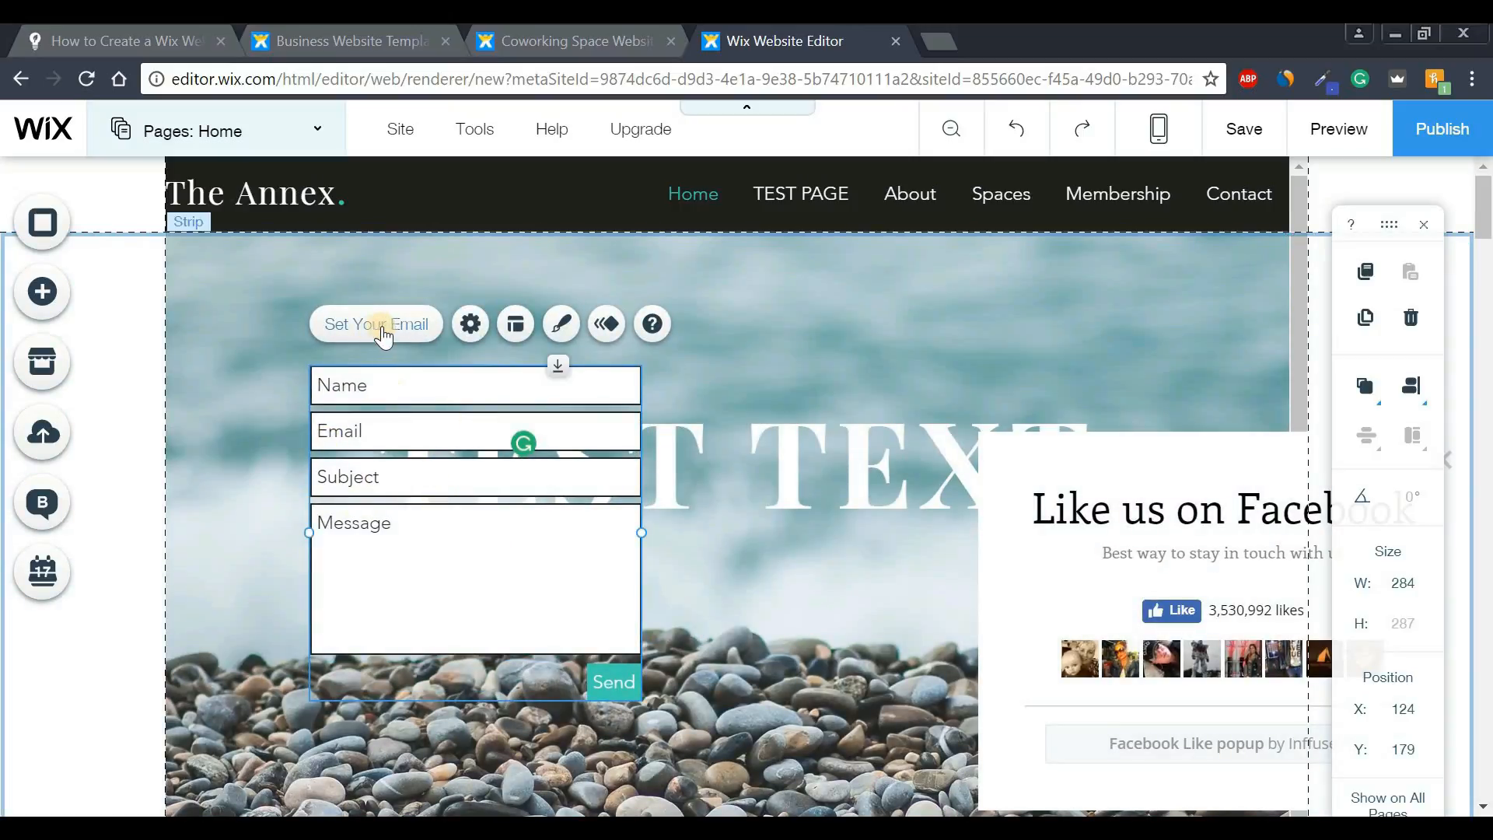
- Check the contact form's settings, then delete the form from the page
click(381, 324)
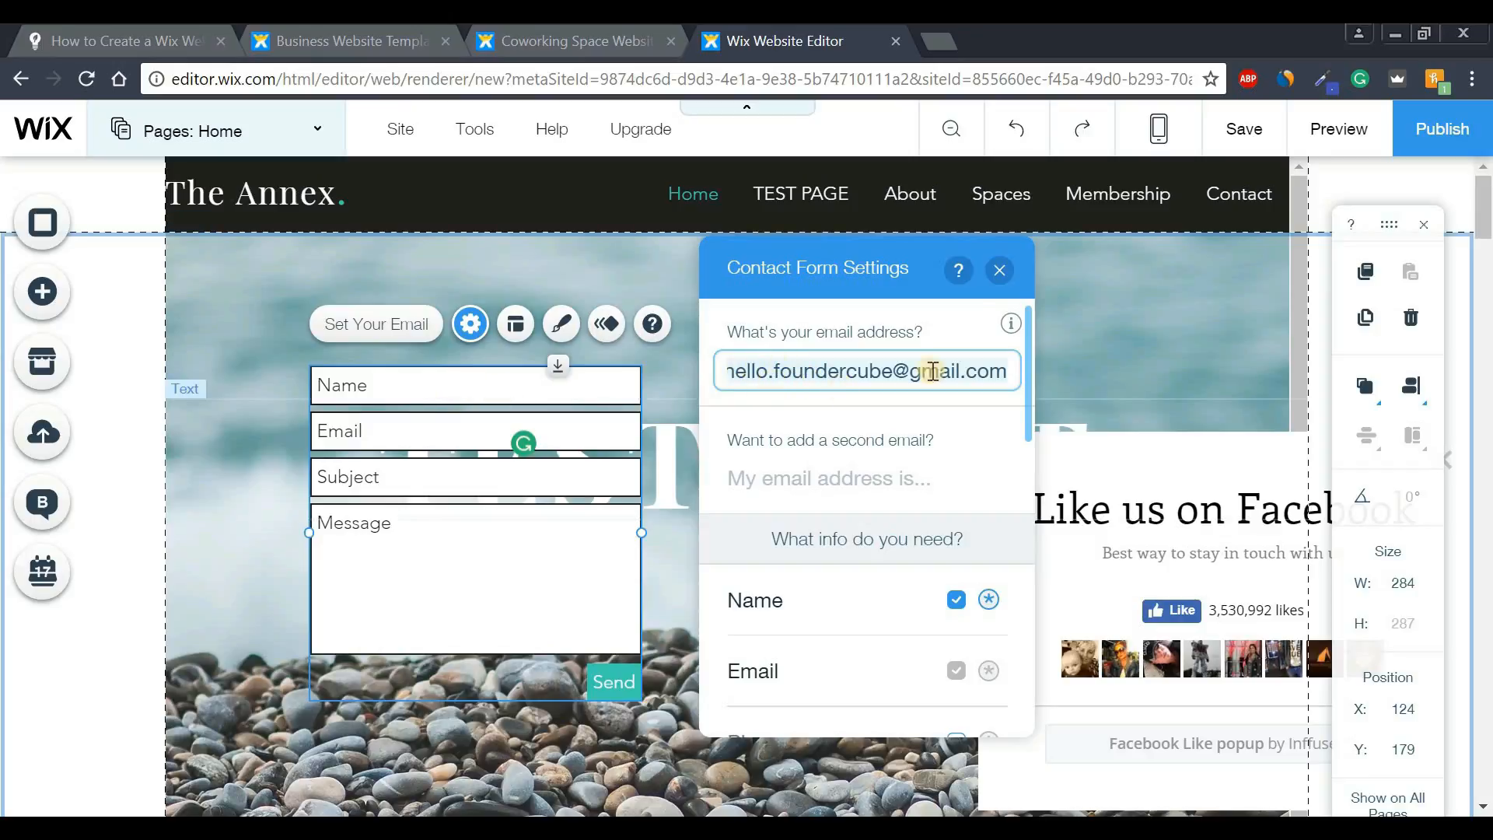
click(1001, 273)
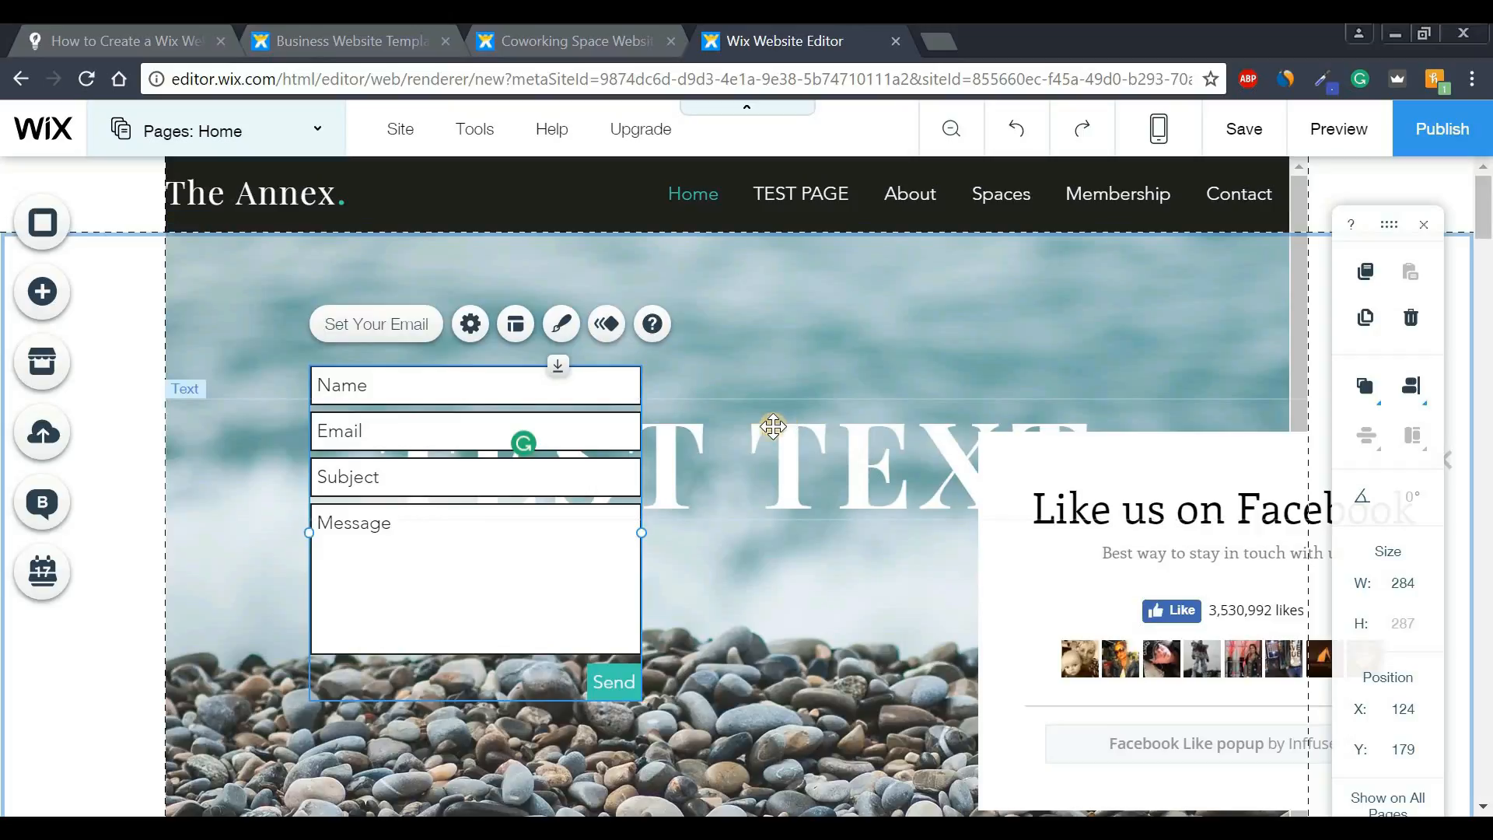
right_click(565, 476)
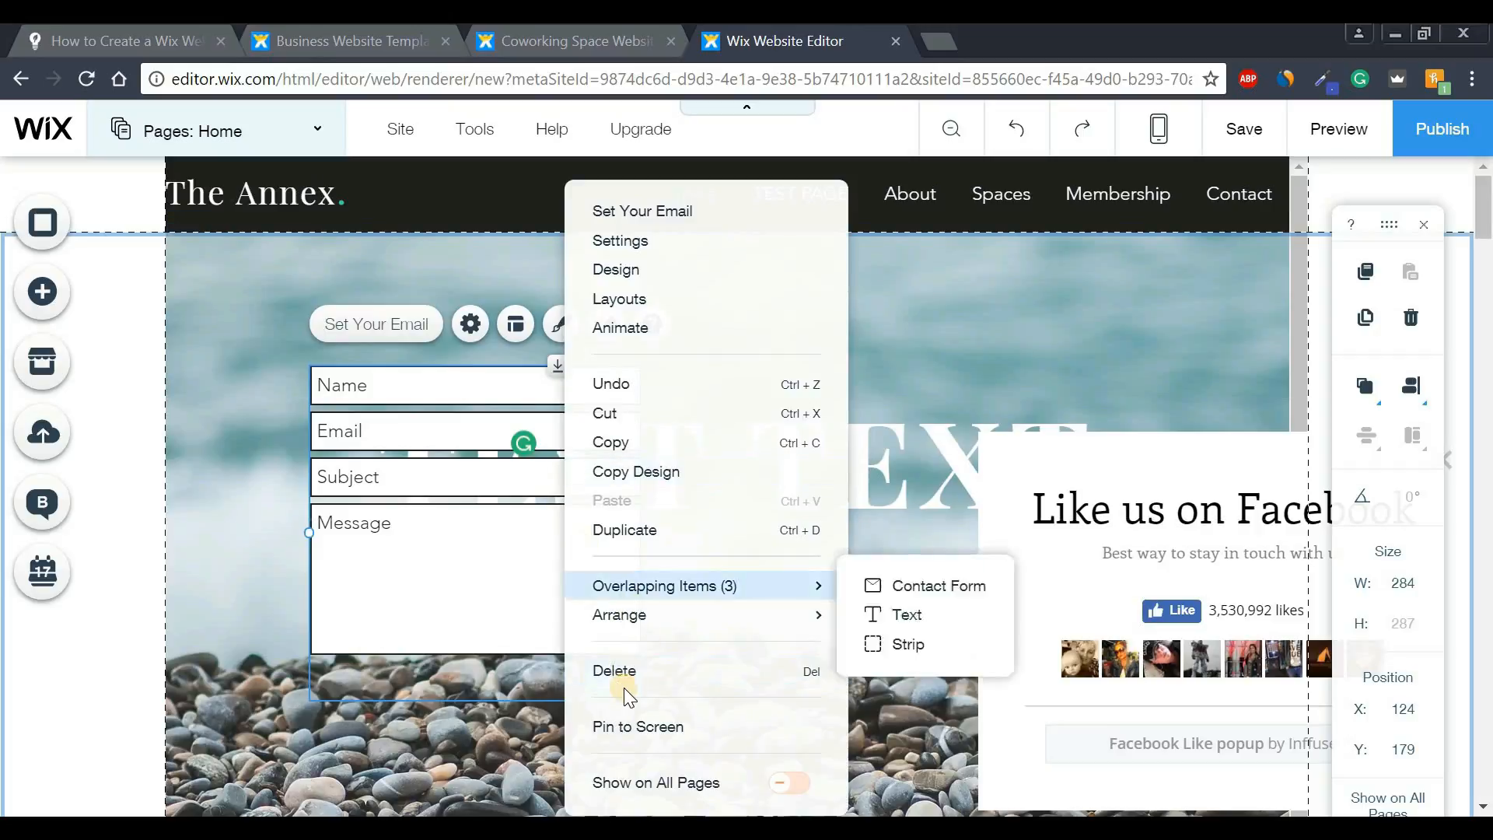
click(639, 672)
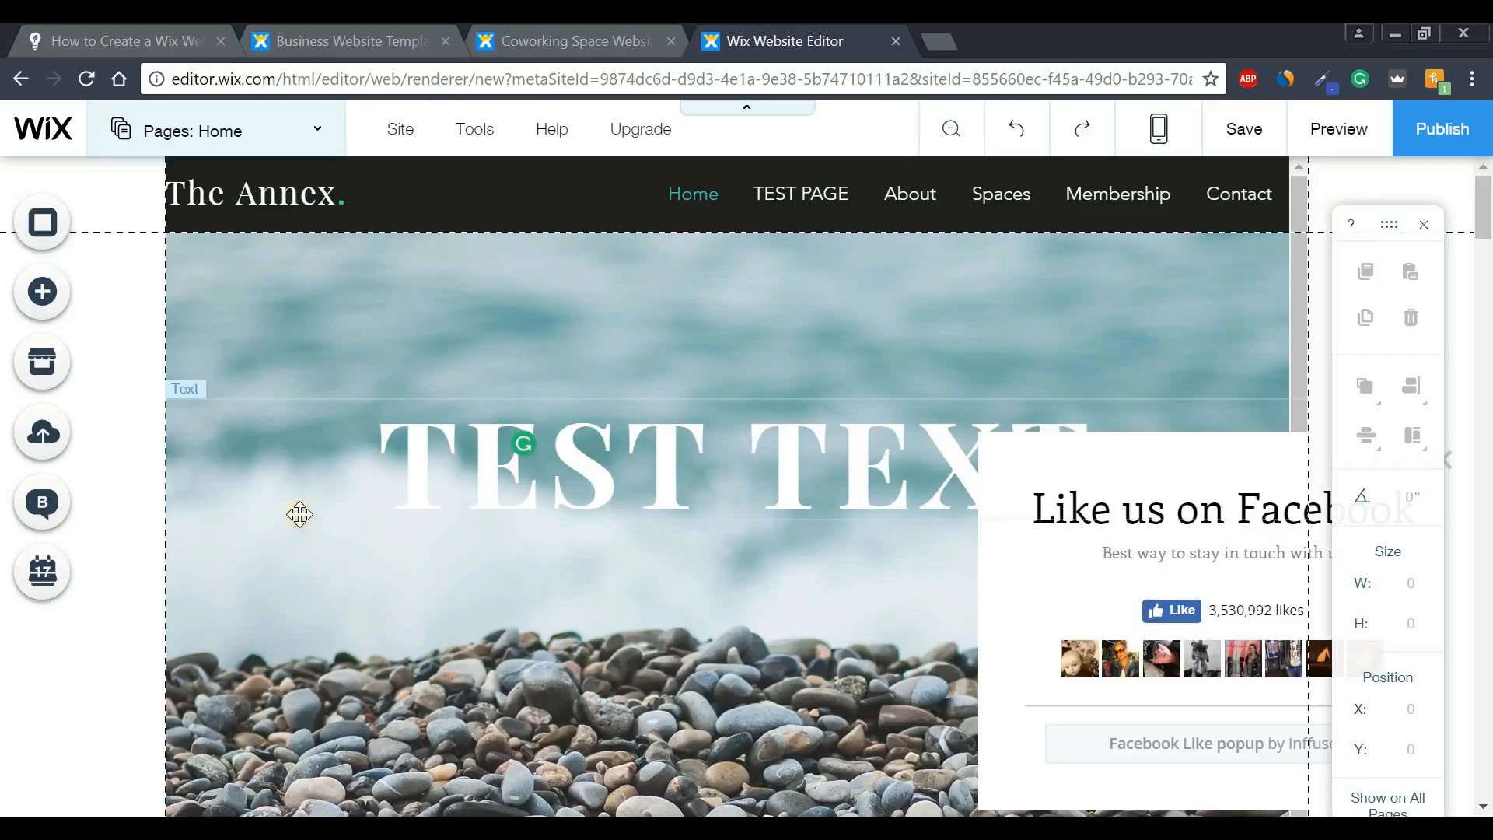
- Add a blog to the site and view the new Blog page
click(48, 519)
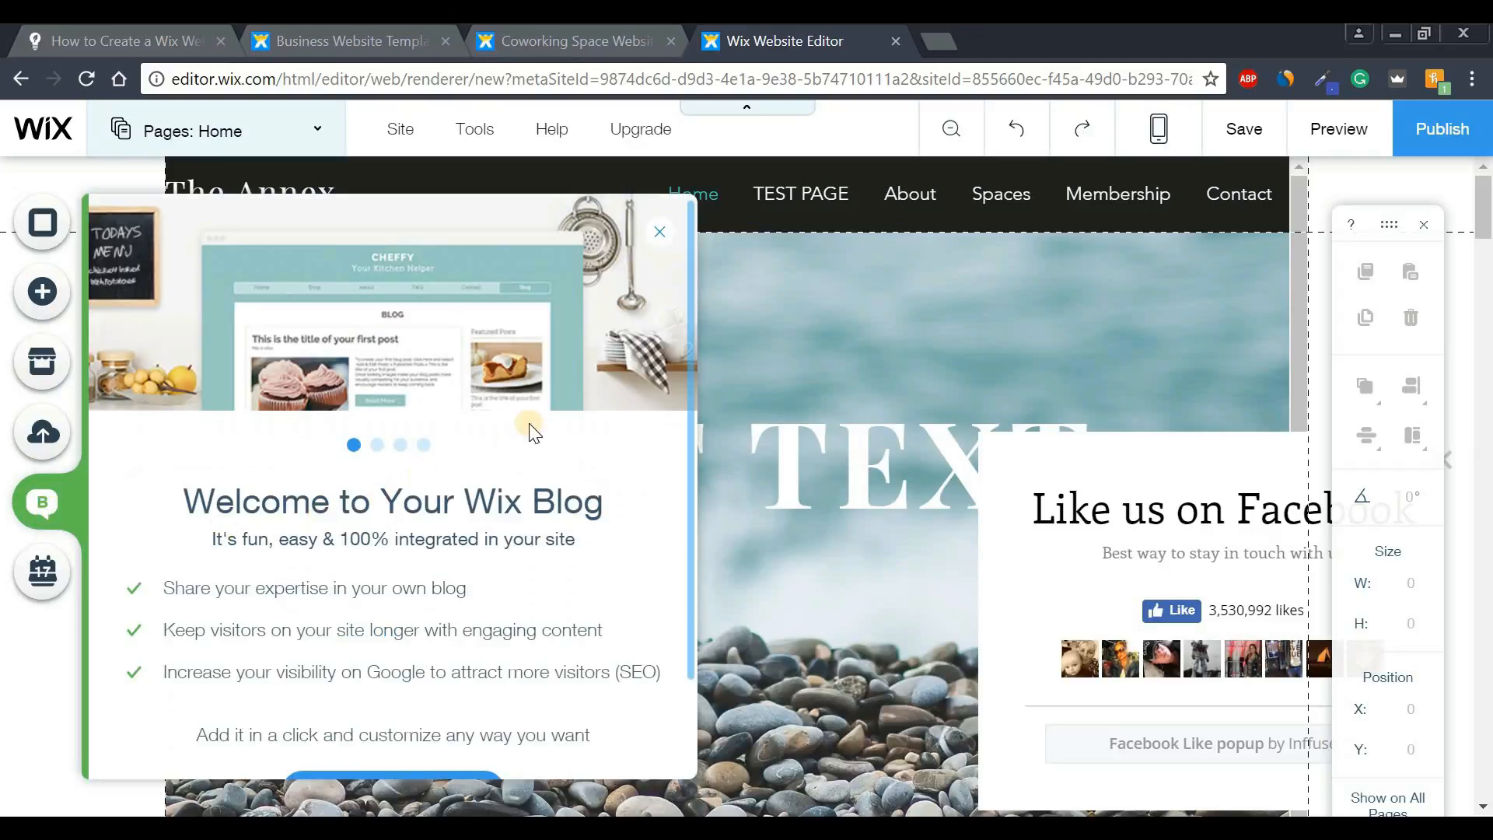
scroll(690, 327, down, 2)
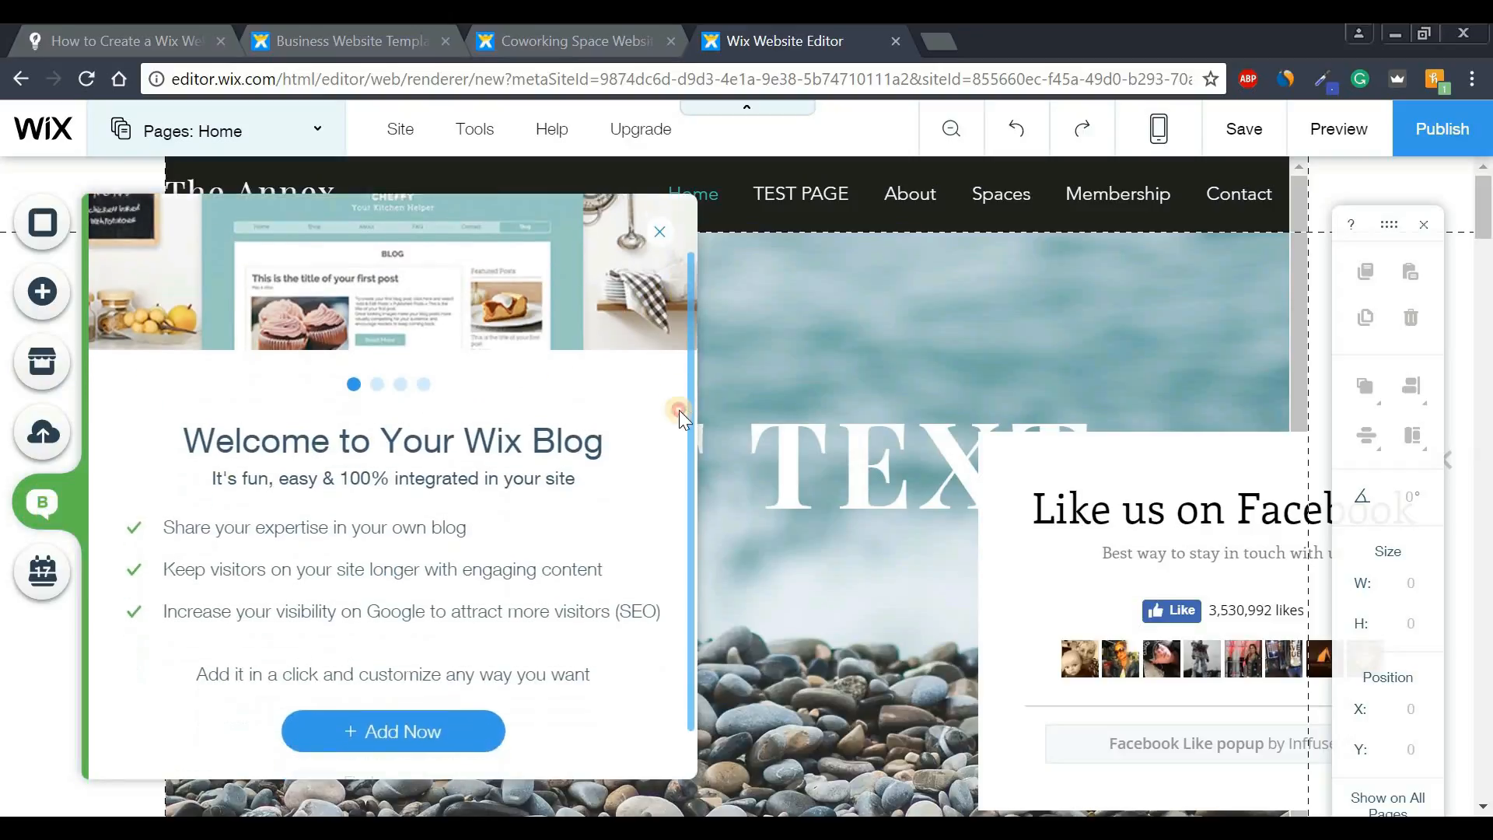
click(406, 703)
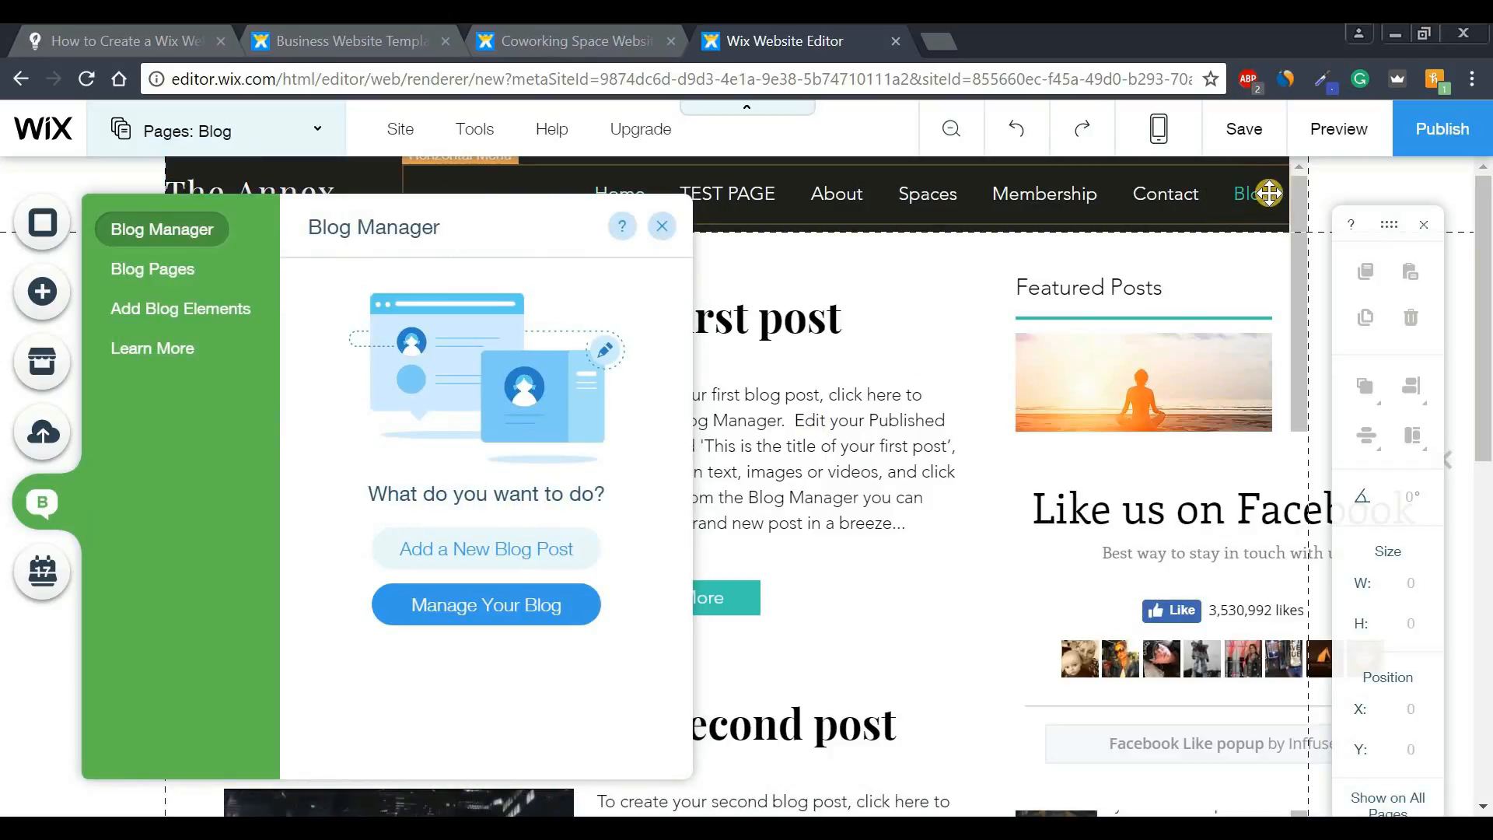
click(662, 227)
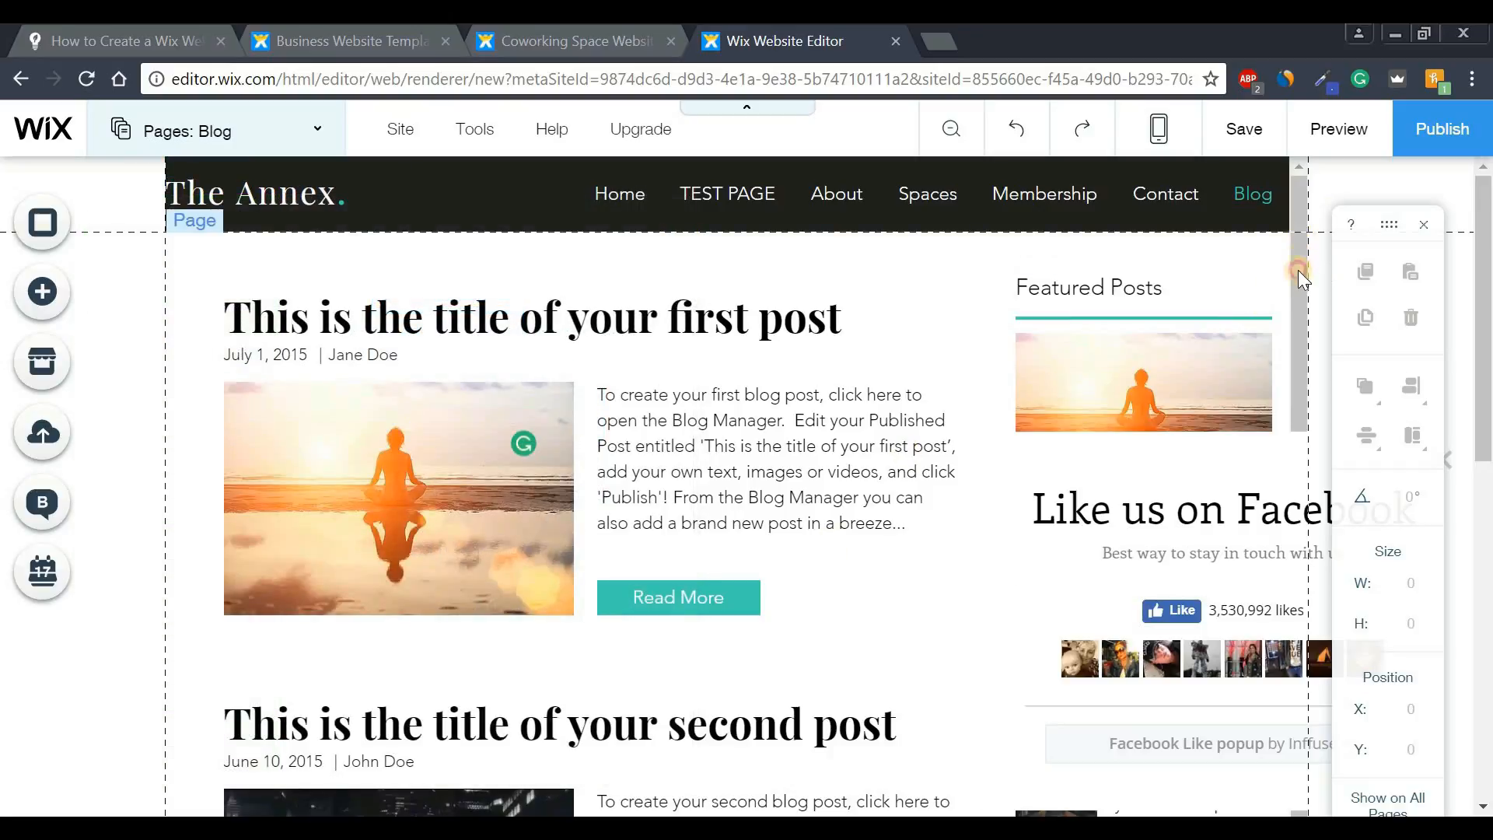
click(1299, 269)
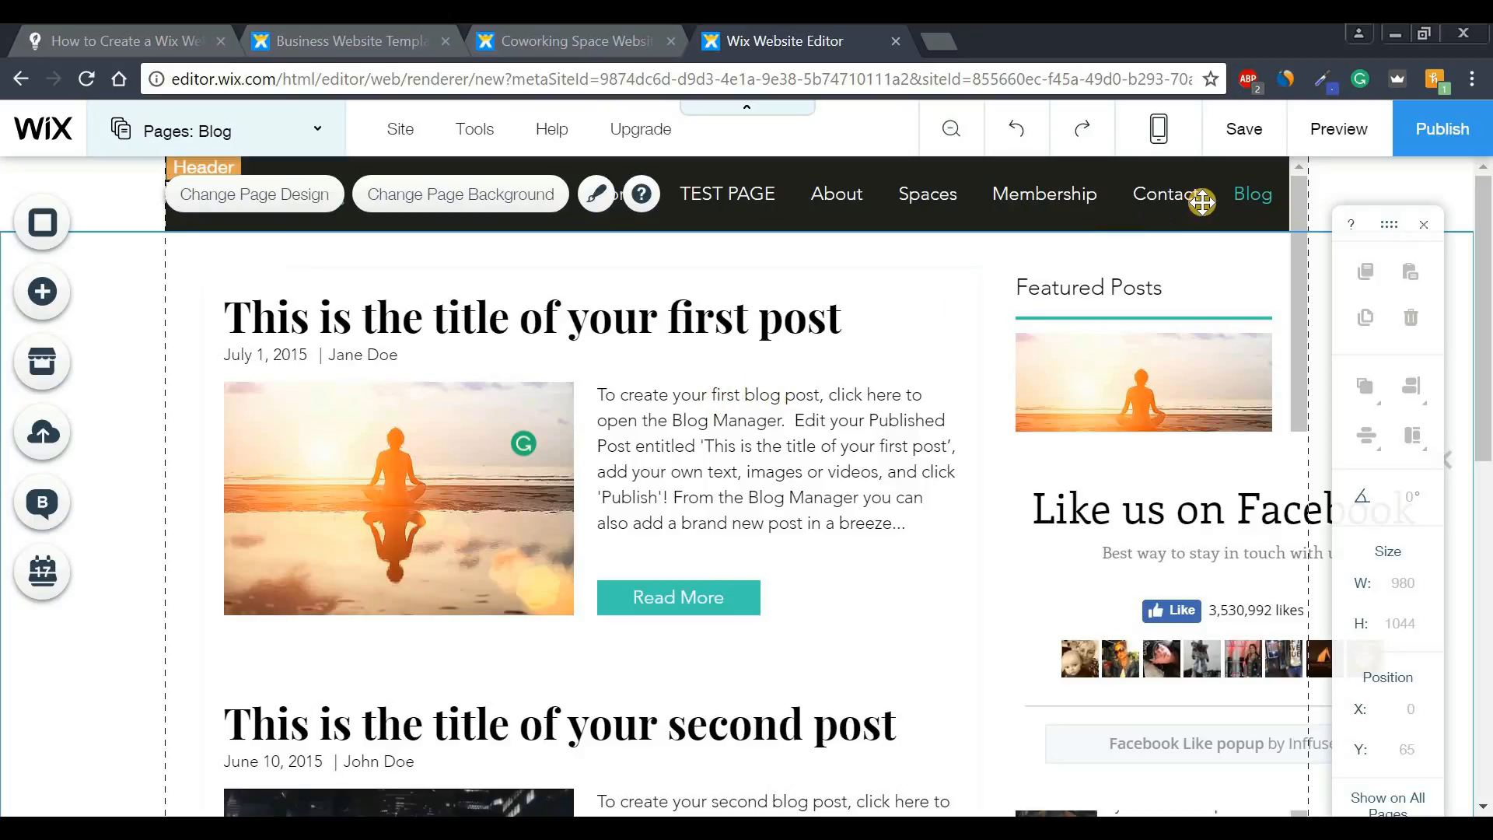
- Delete the Blog page from the site's page list and confirm the deletion
click(931, 191)
click(469, 263)
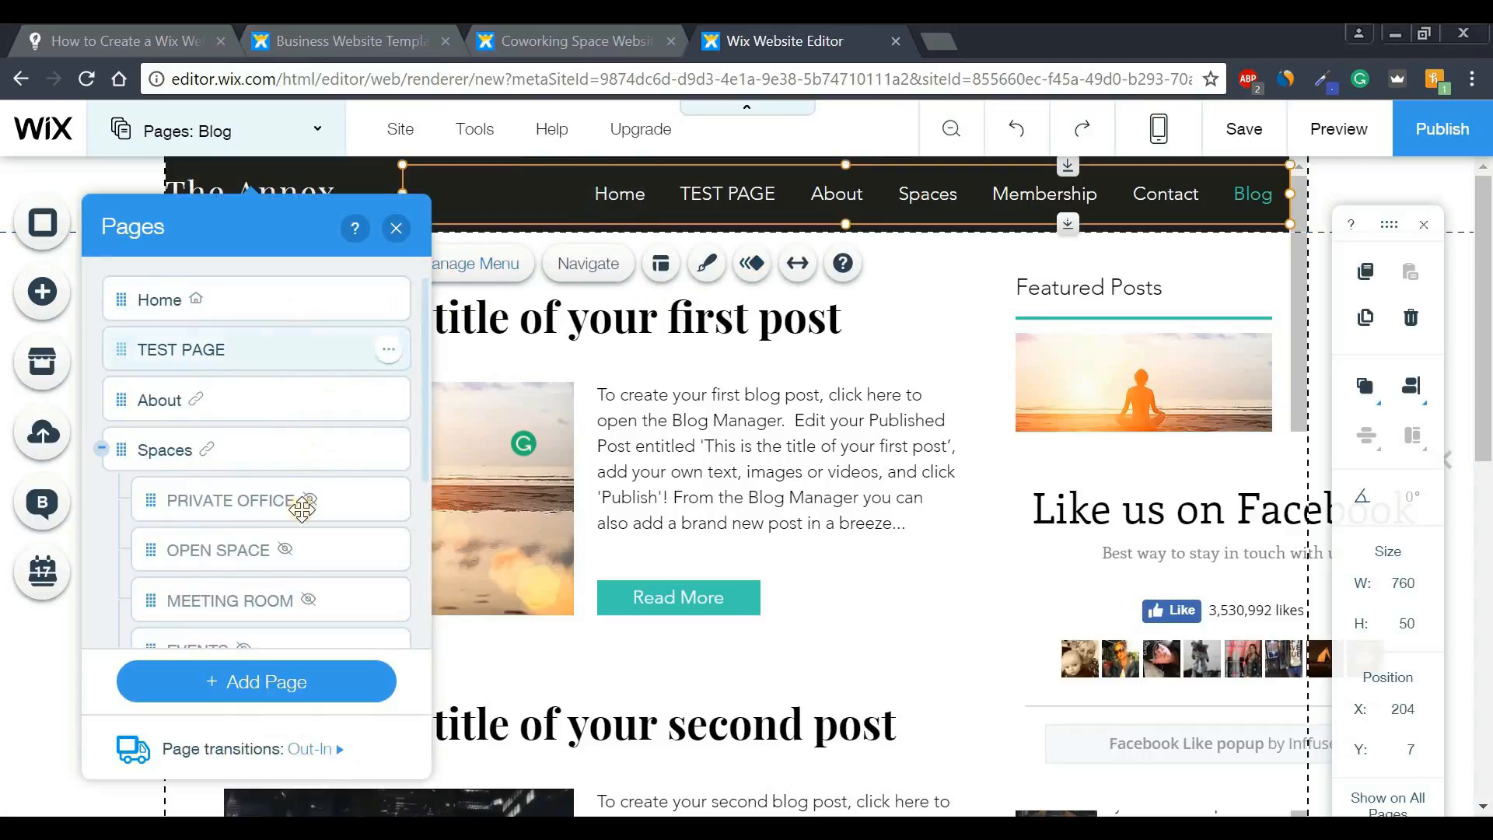
drag(426, 408, 418, 562)
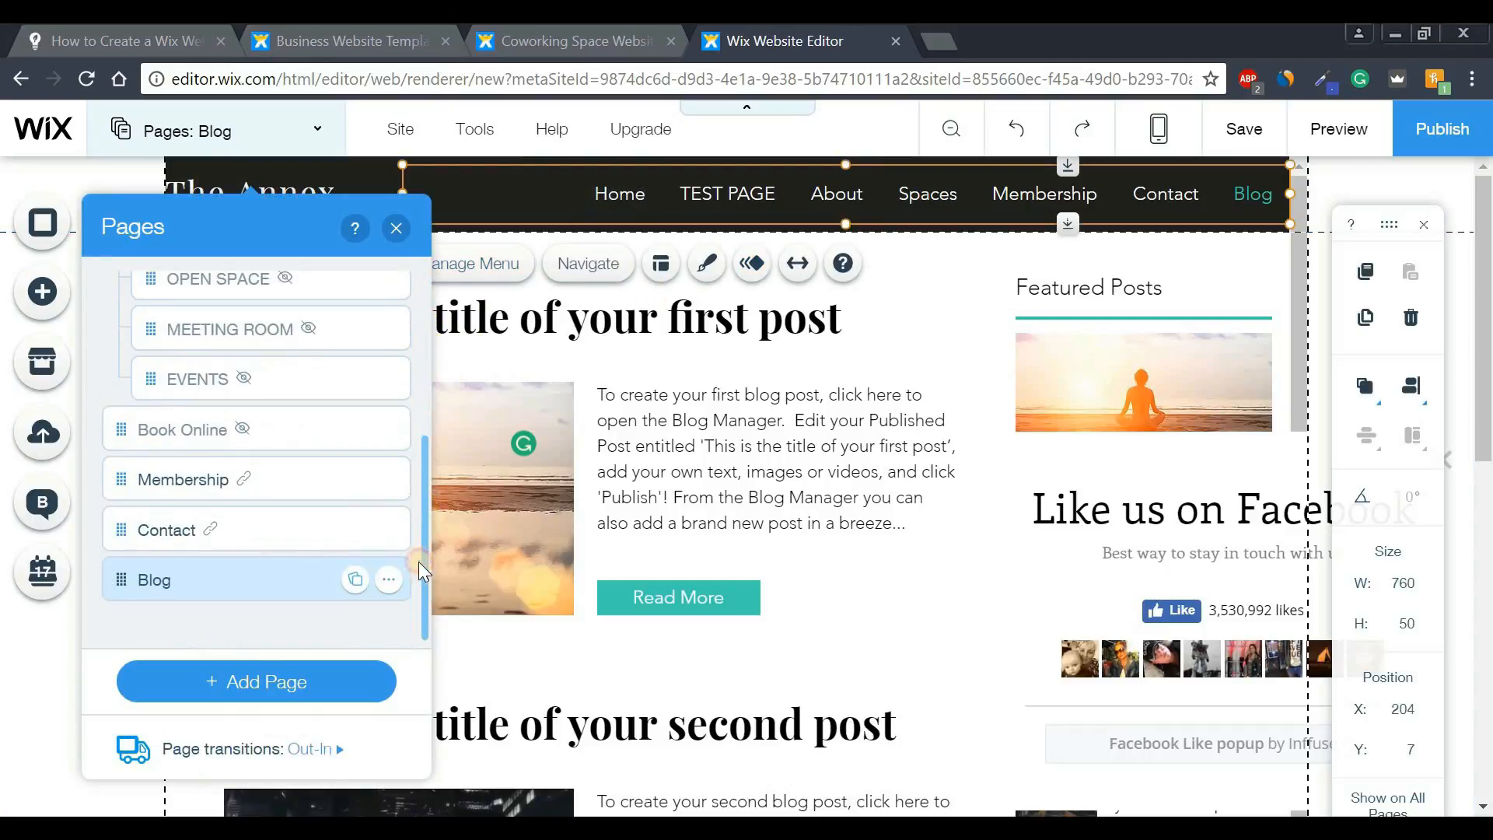
click(390, 583)
click(475, 573)
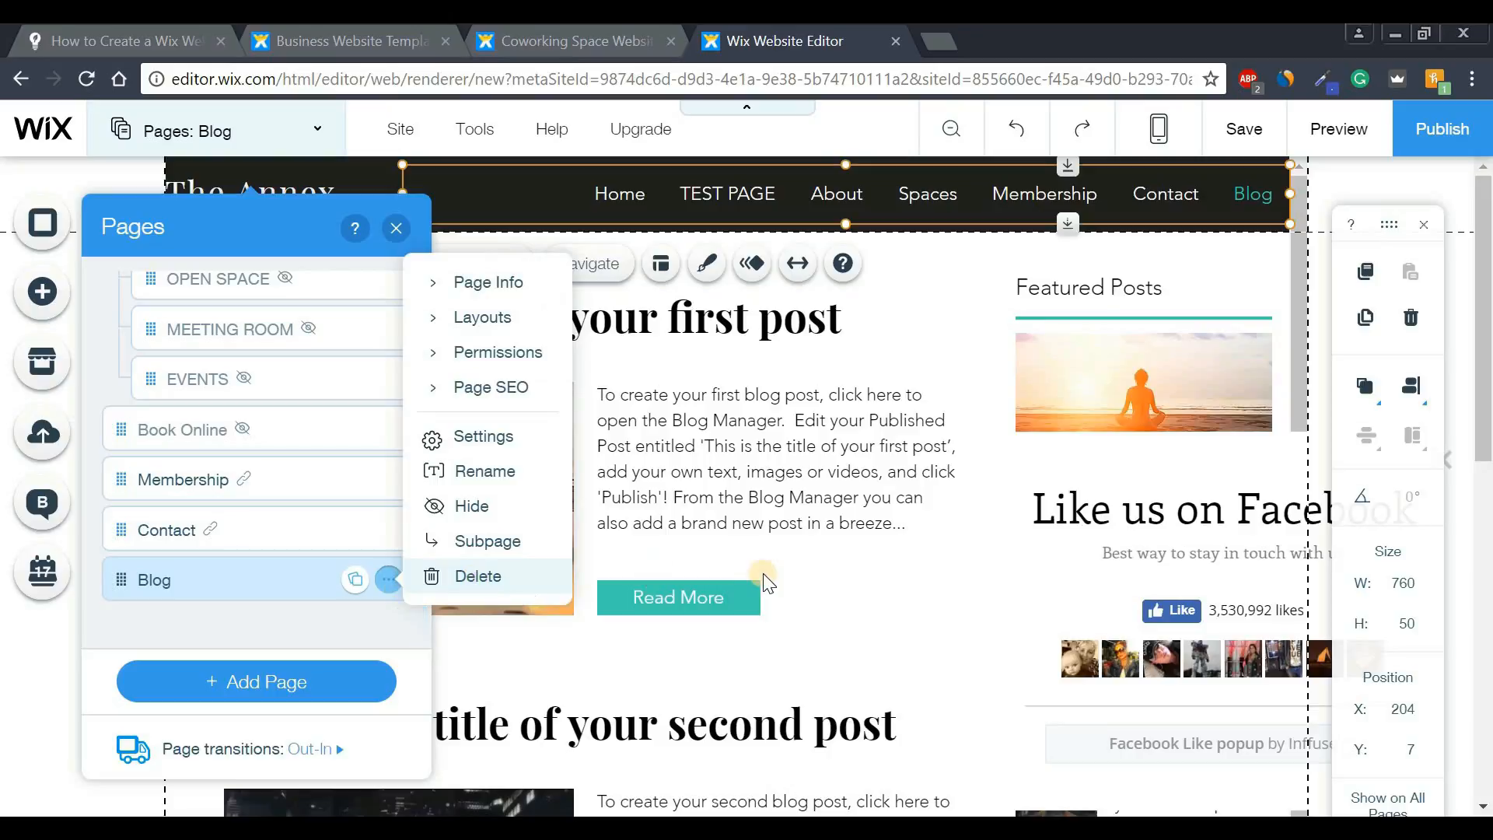
click(969, 598)
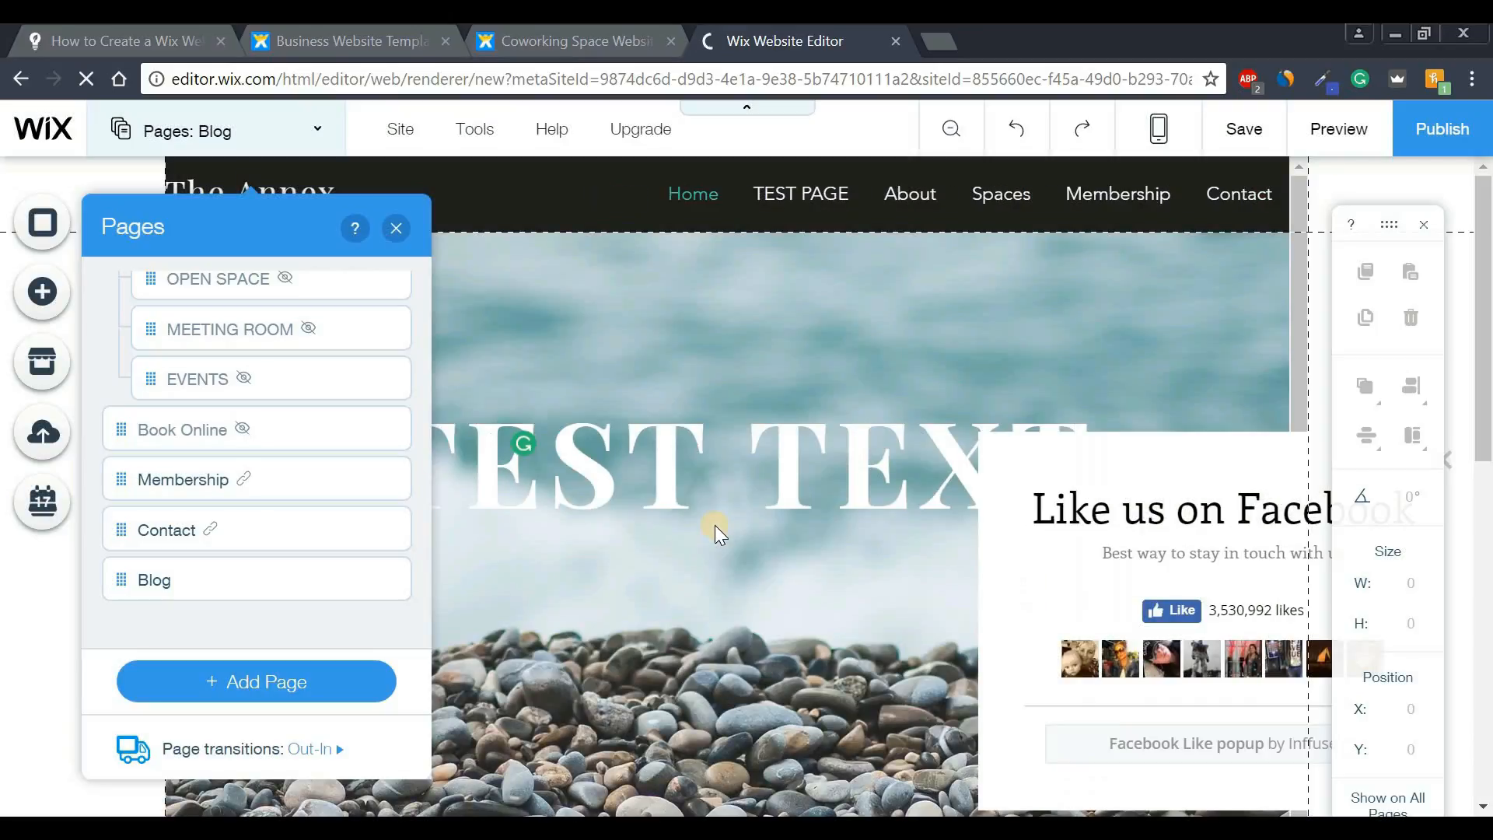
click(396, 228)
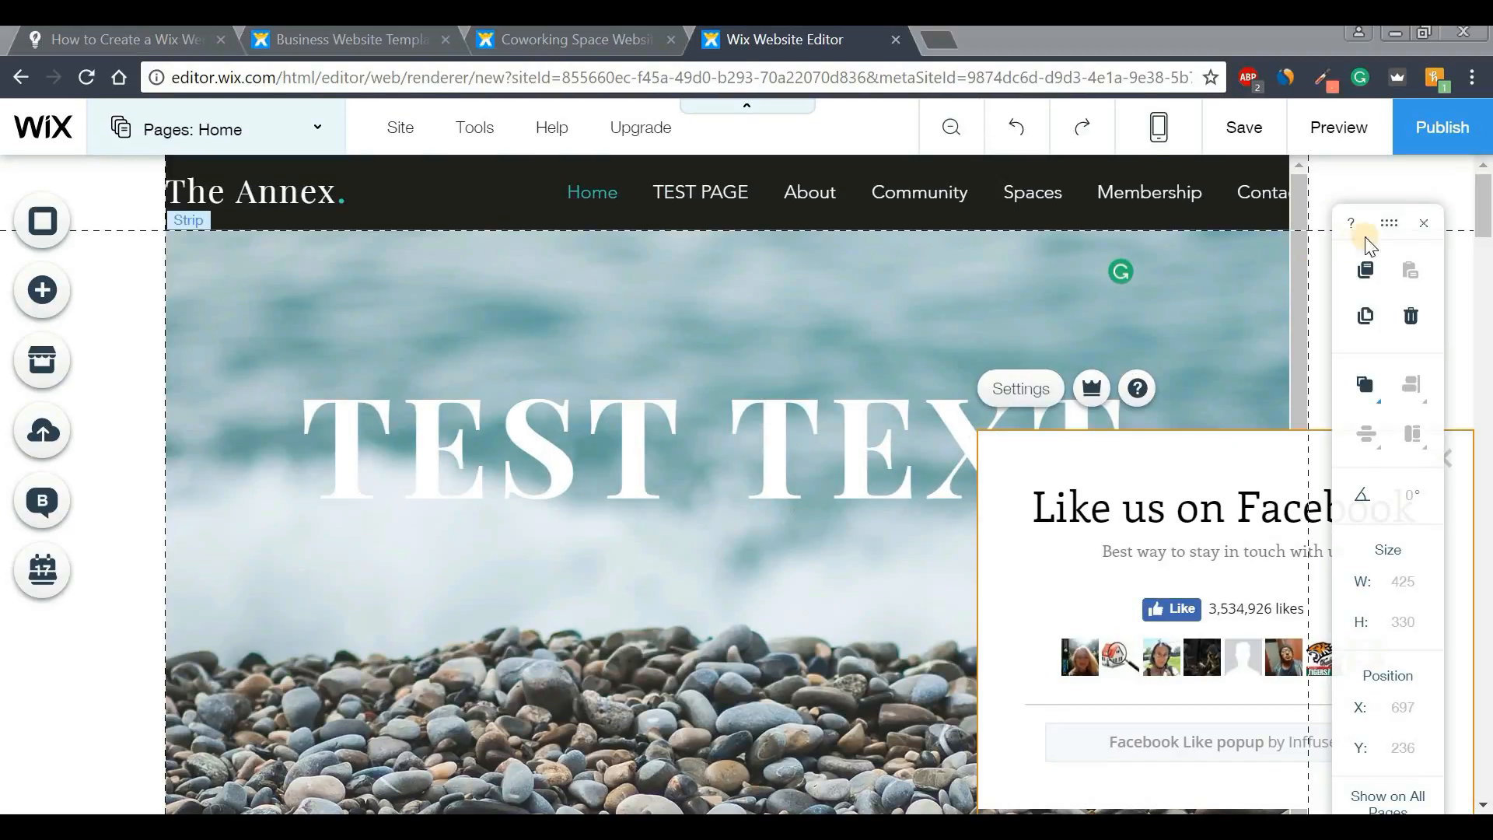
- Publish the site, choosing 'Connect your own customized domain' instead of the free address, and save
click(1425, 143)
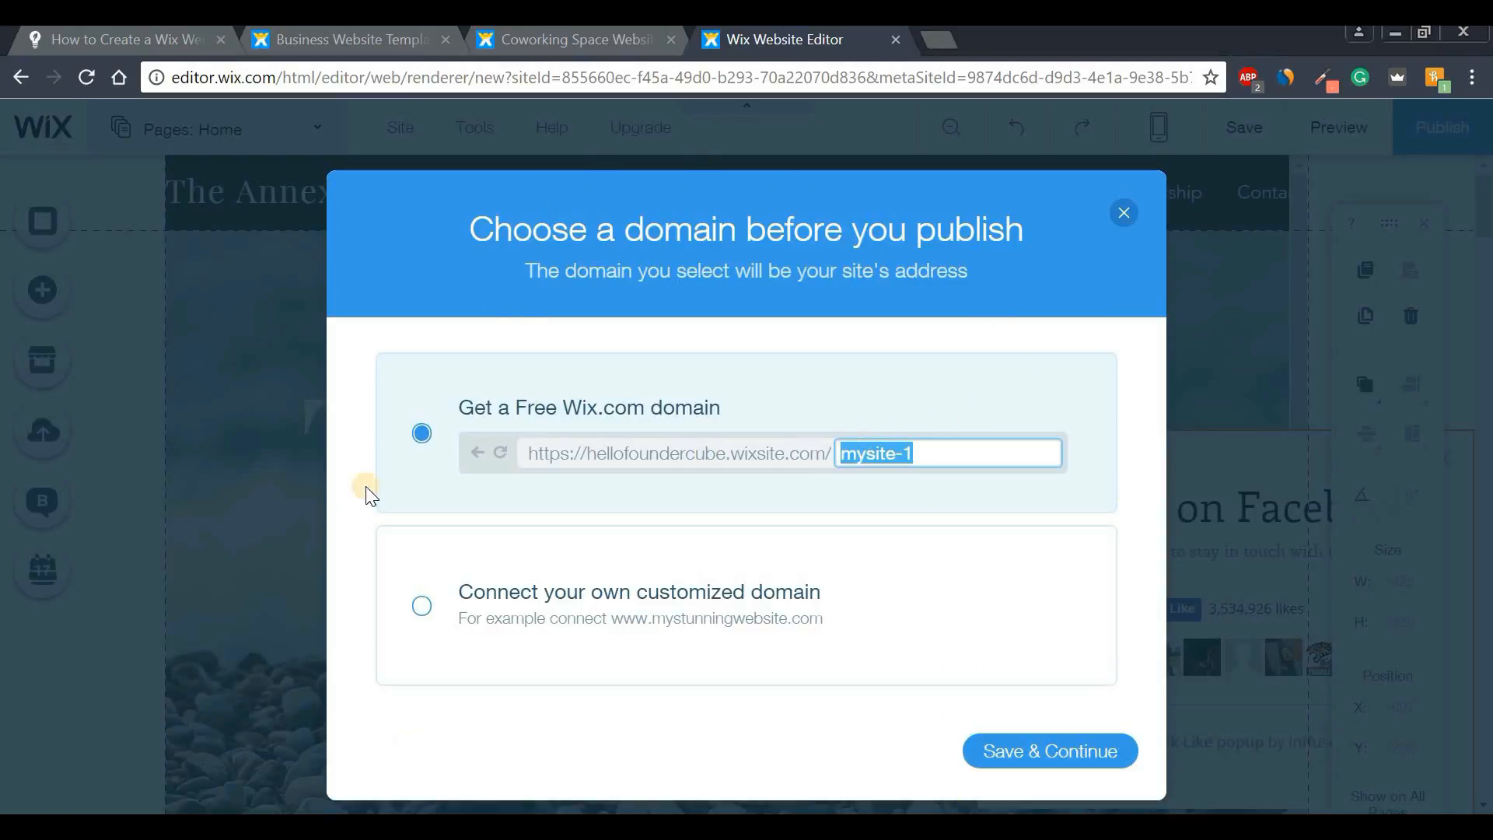
click(533, 231)
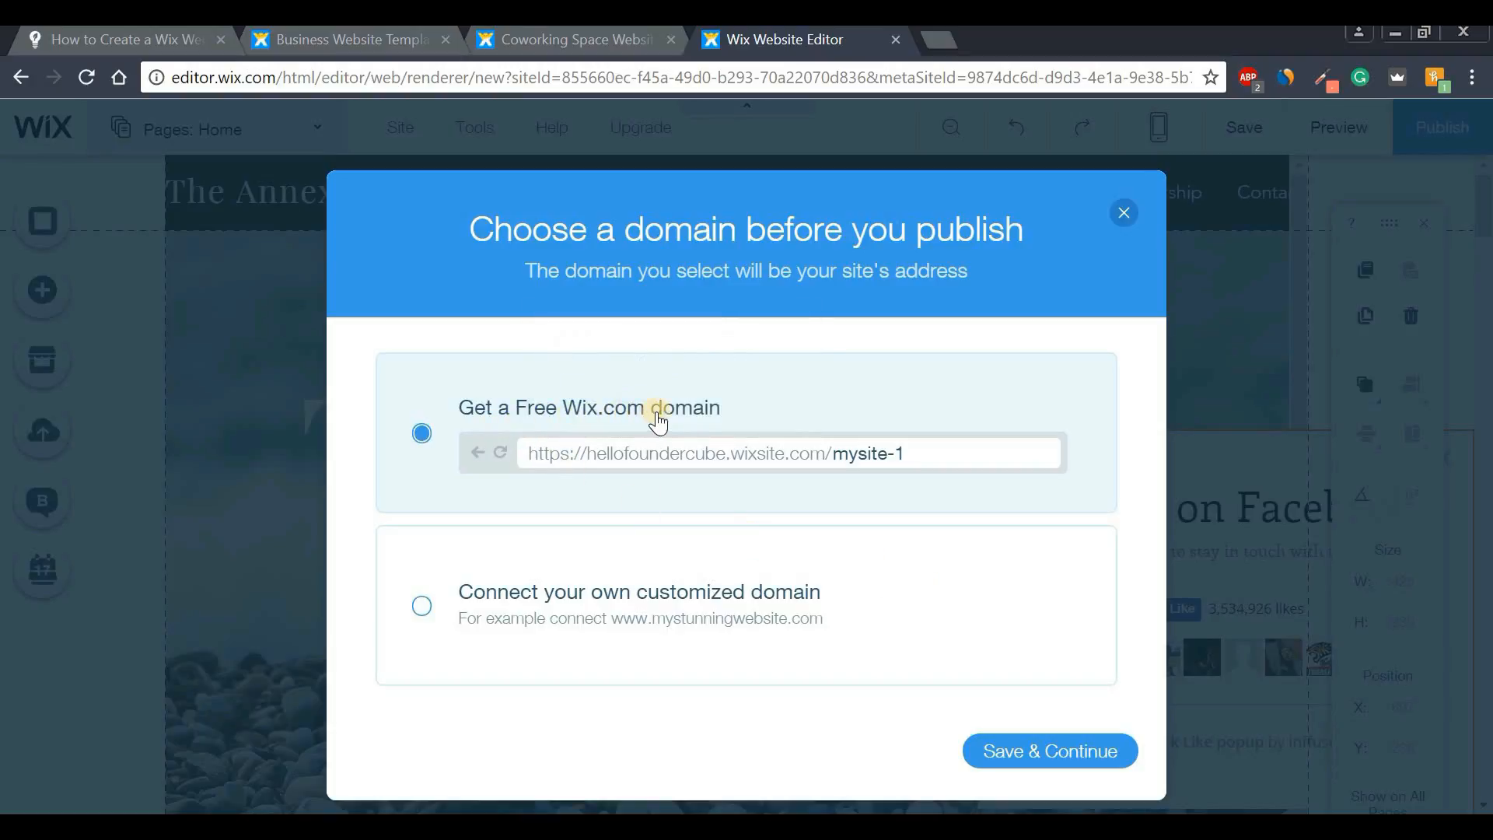
mouse_move(667, 469)
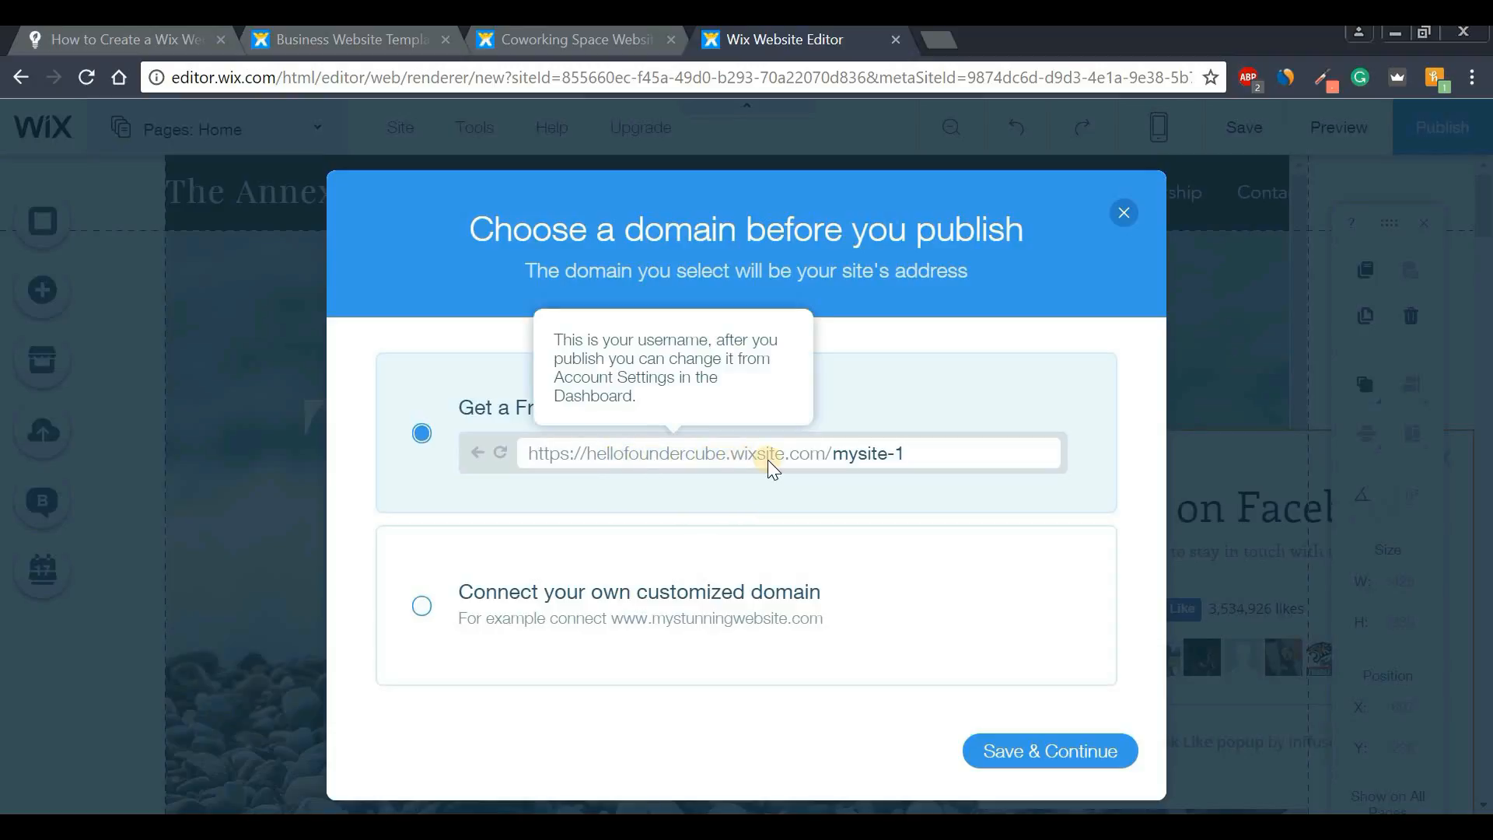
click(905, 455)
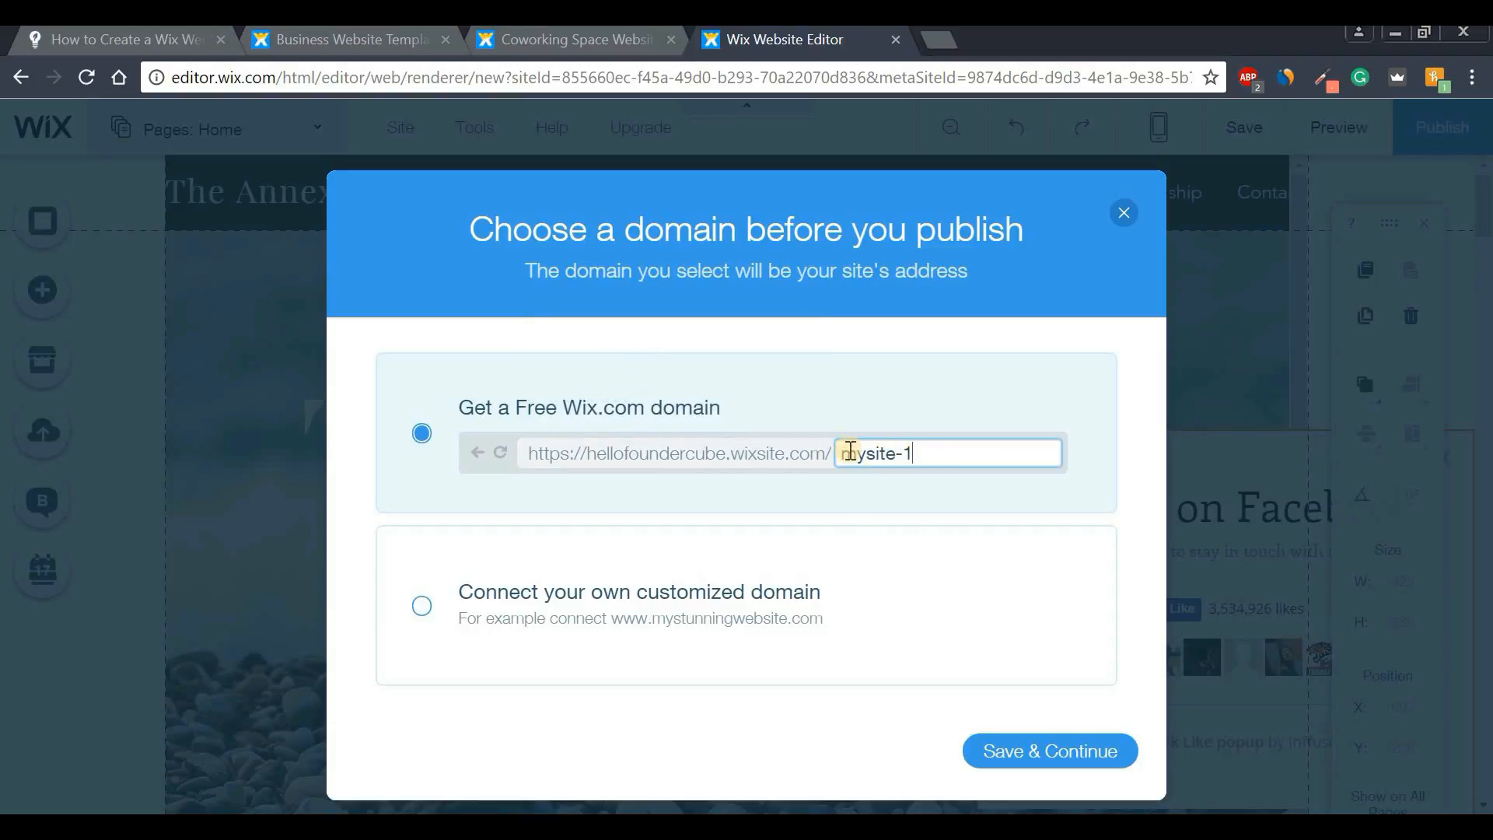
mouse_move(751, 466)
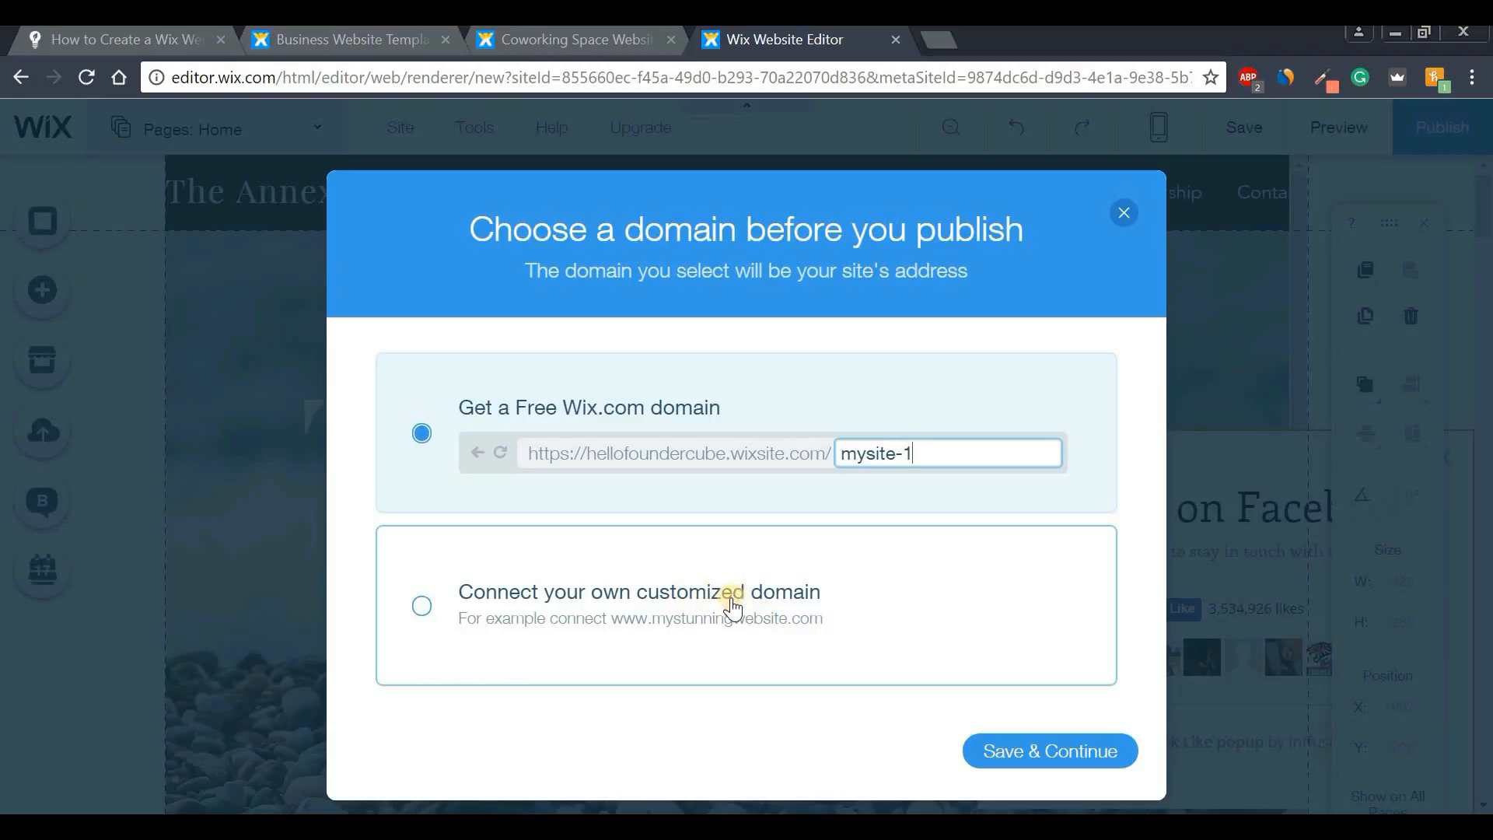
click(422, 607)
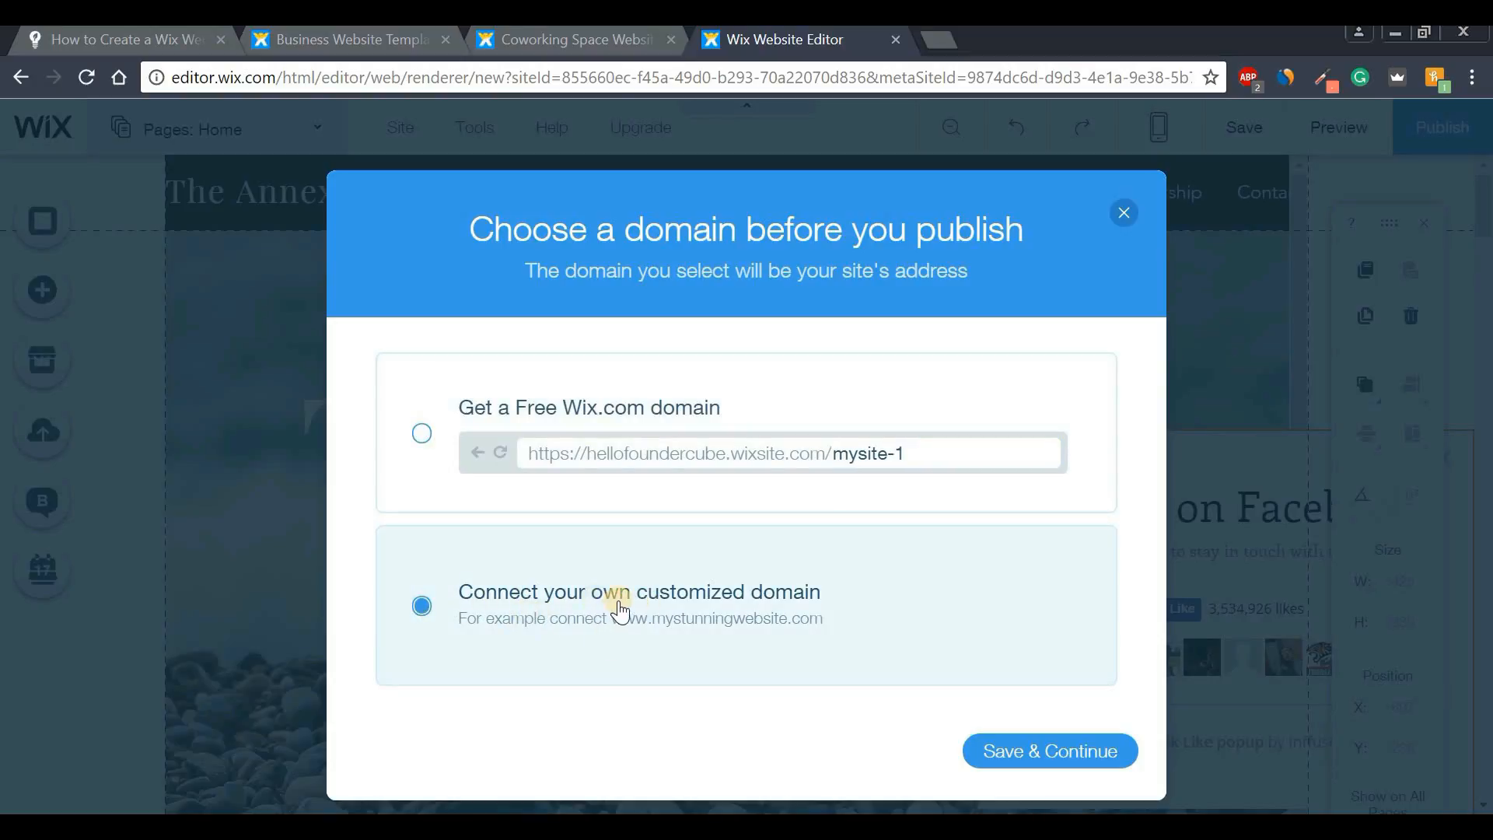
click(1025, 753)
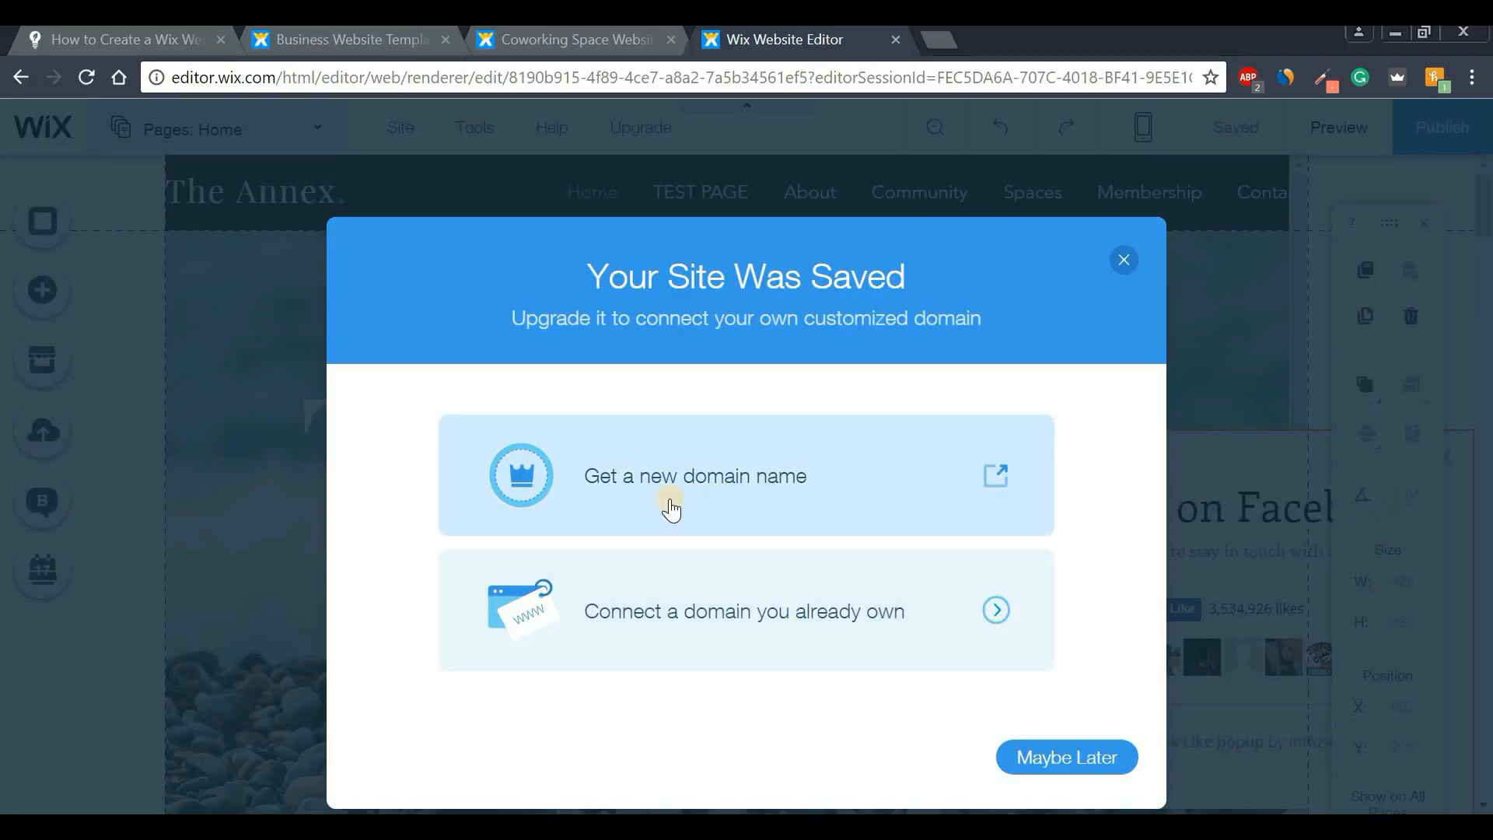
- Choose 'Get a new domain name', compare the Premium Plans, and select the Combo plan
click(731, 476)
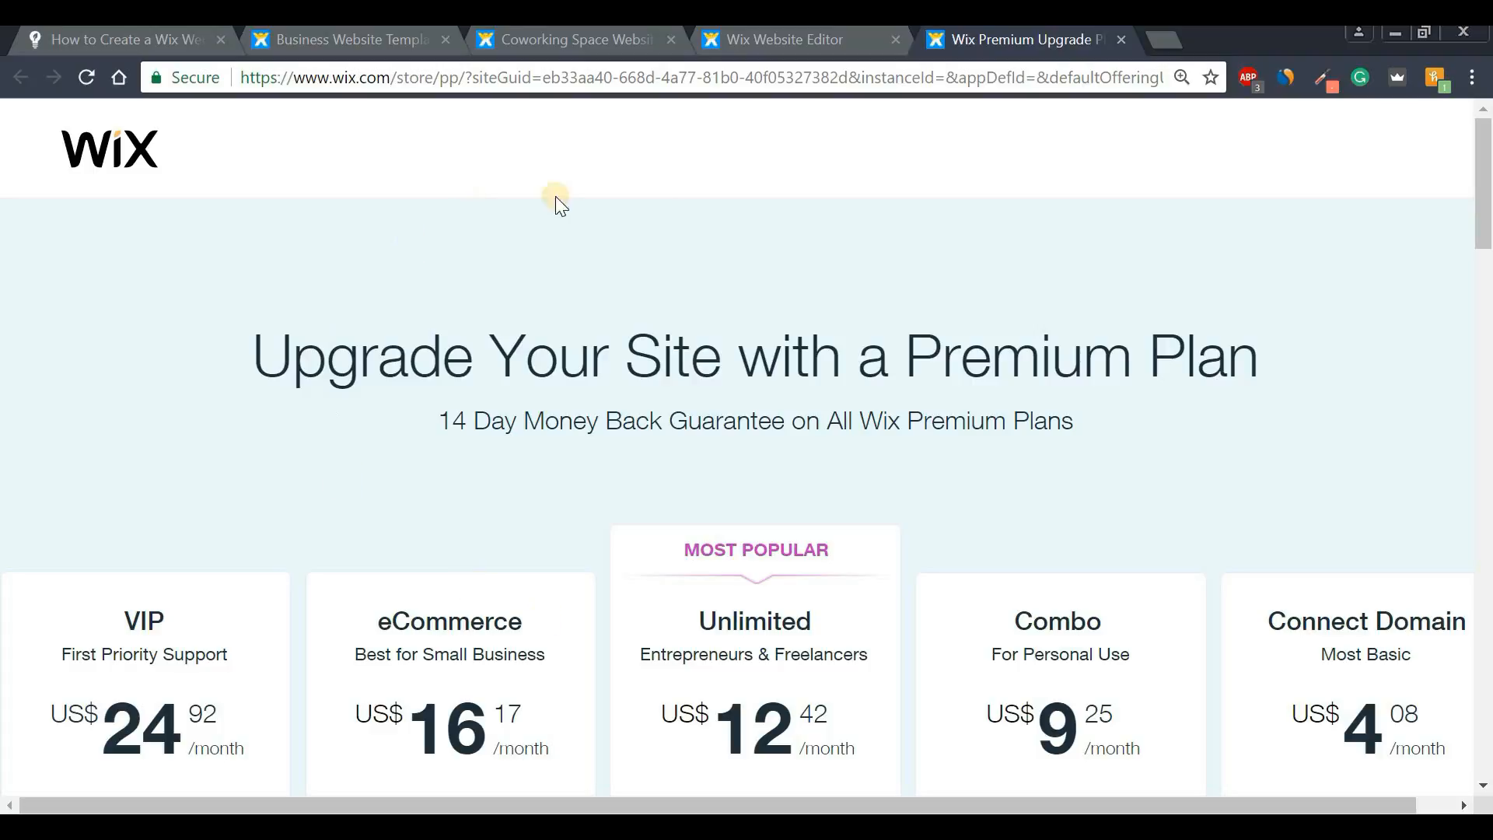
drag(1487, 189, 1487, 227)
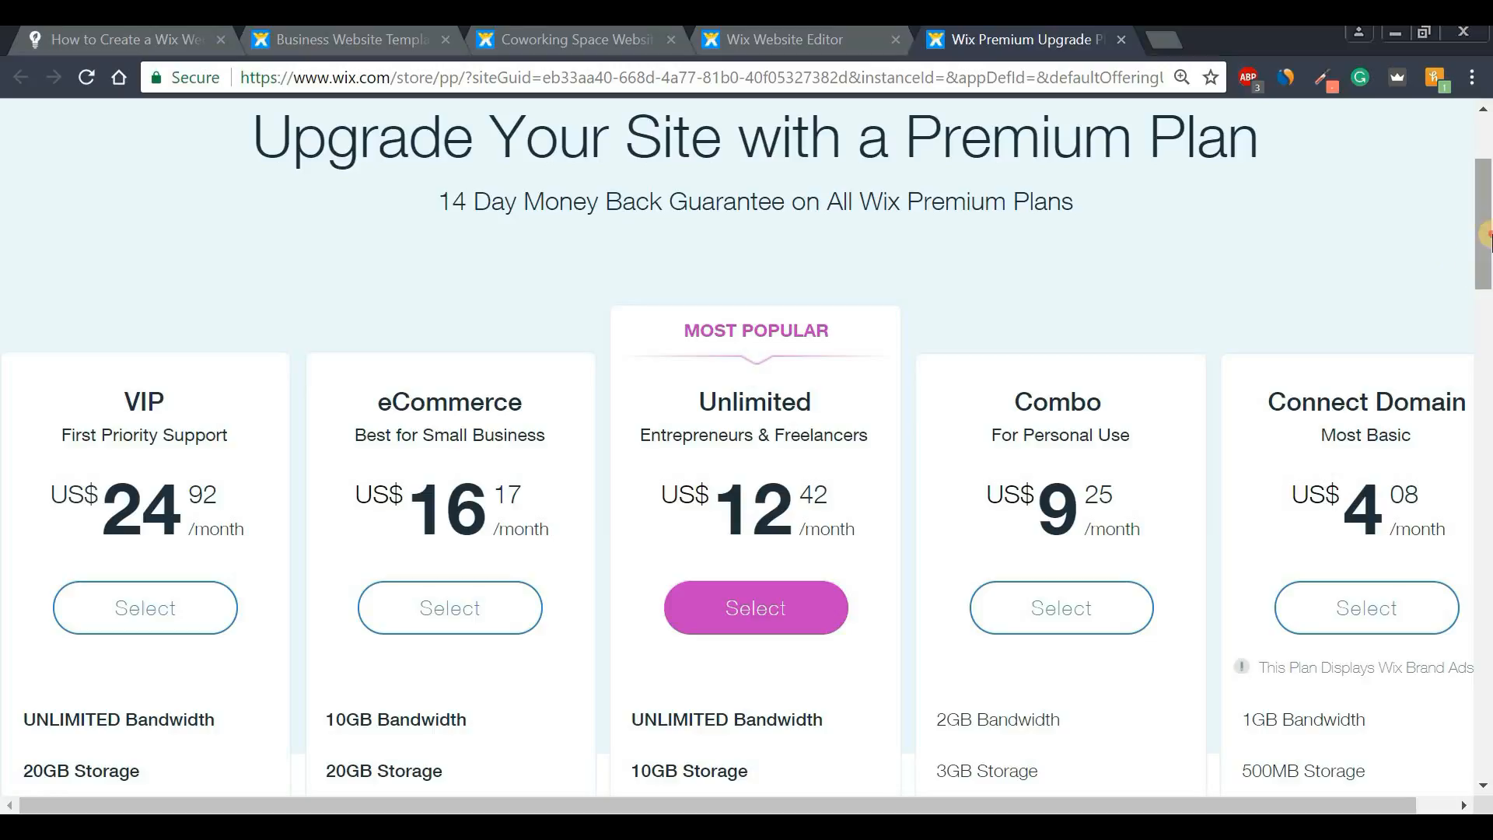
scroll(1487, 237, down, 3)
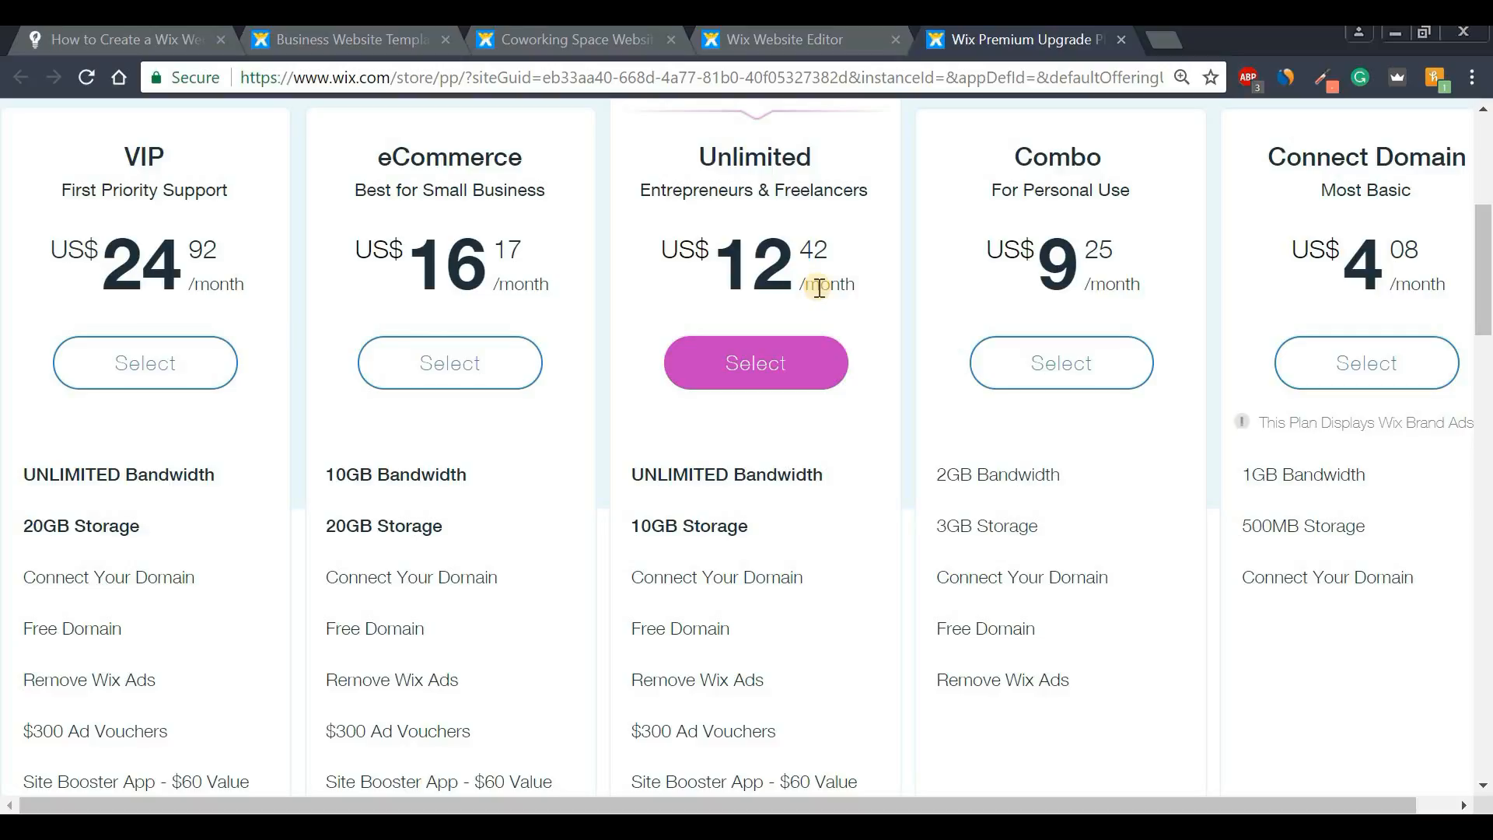
scroll(1483, 272, up, 5)
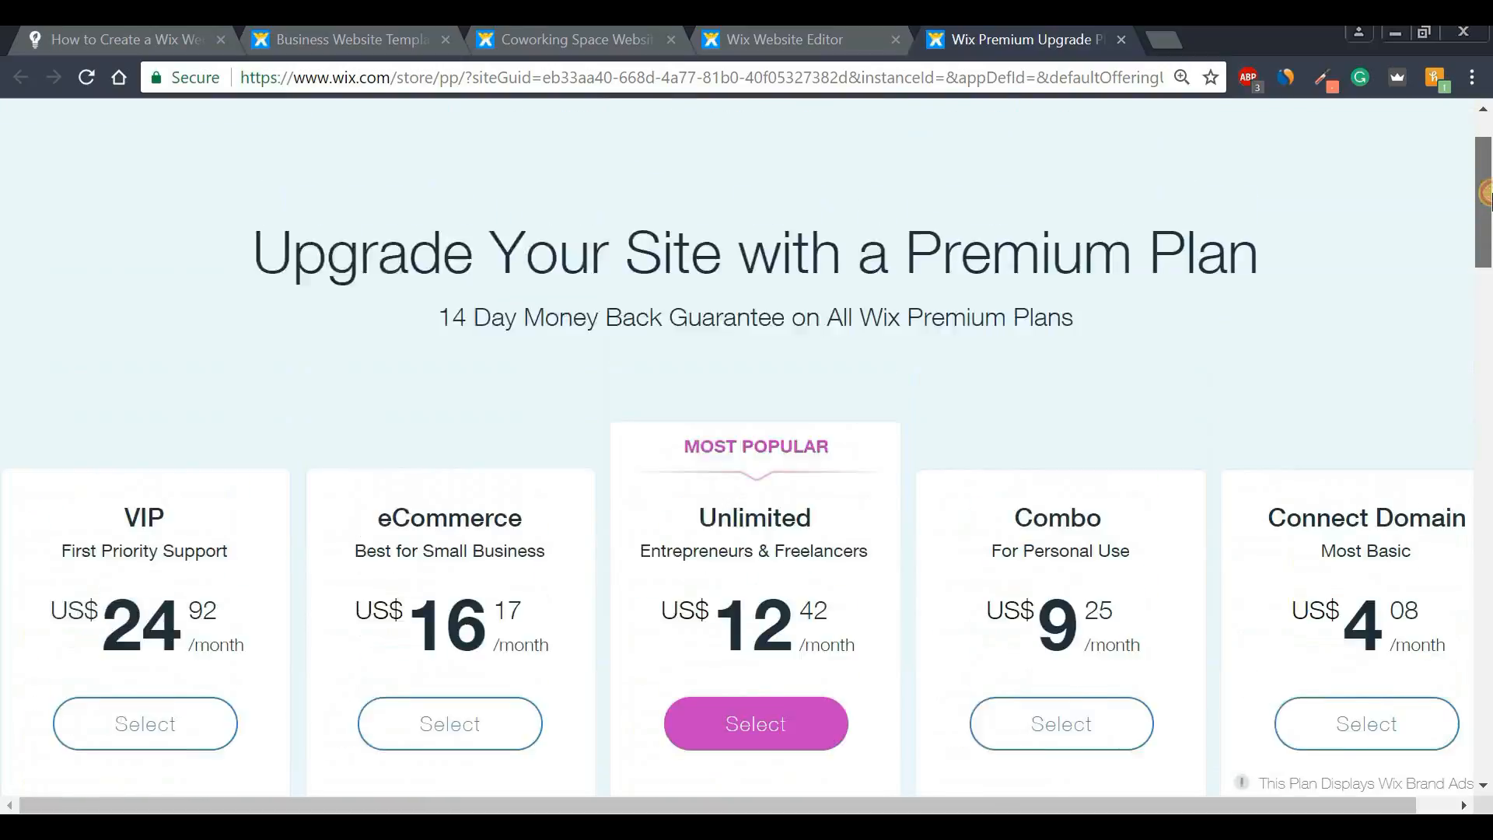
drag(445, 395, 1183, 412)
click(1183, 409)
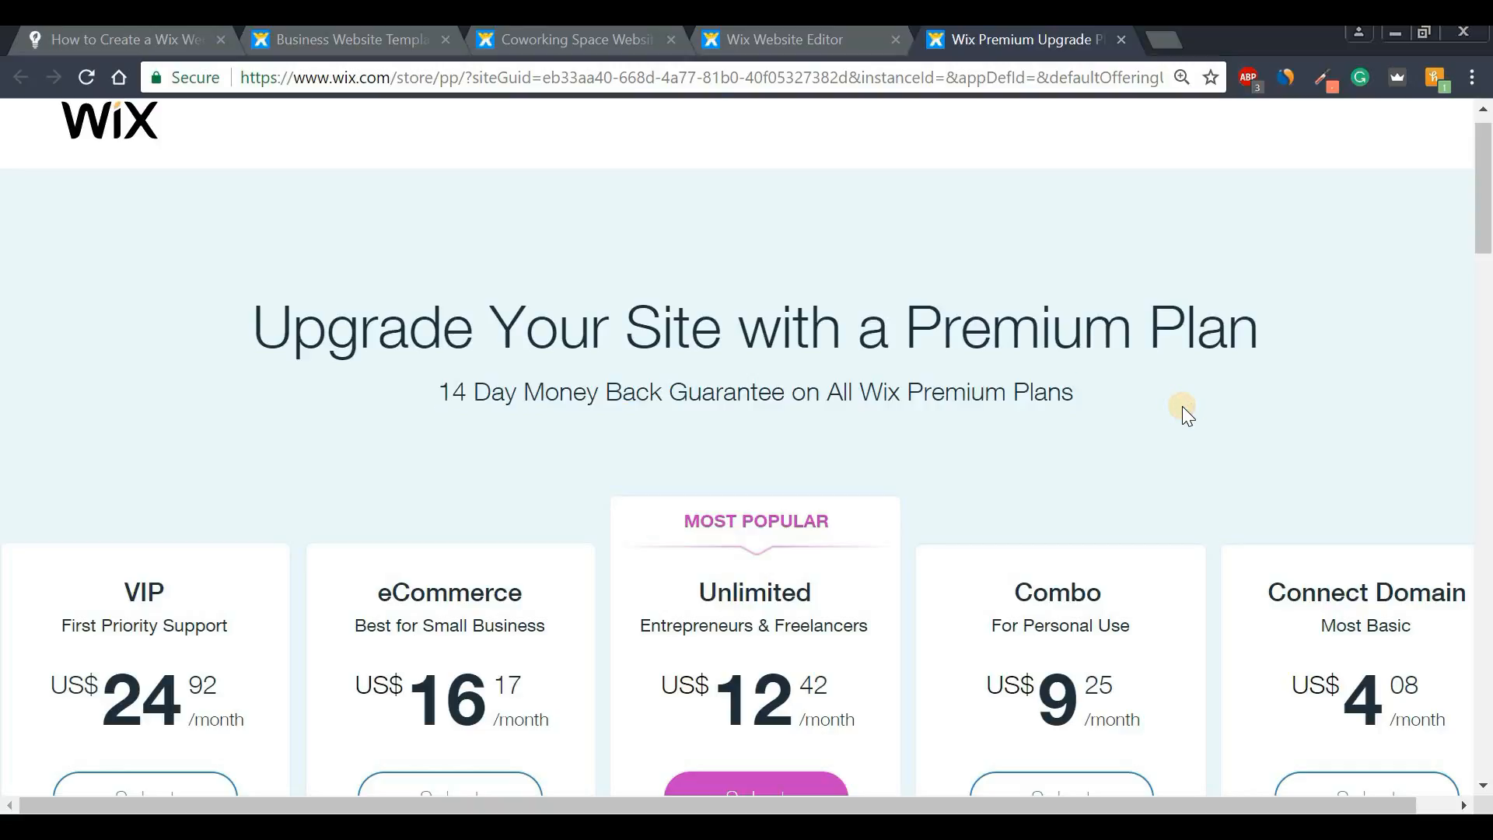
drag(1487, 225, 1487, 304)
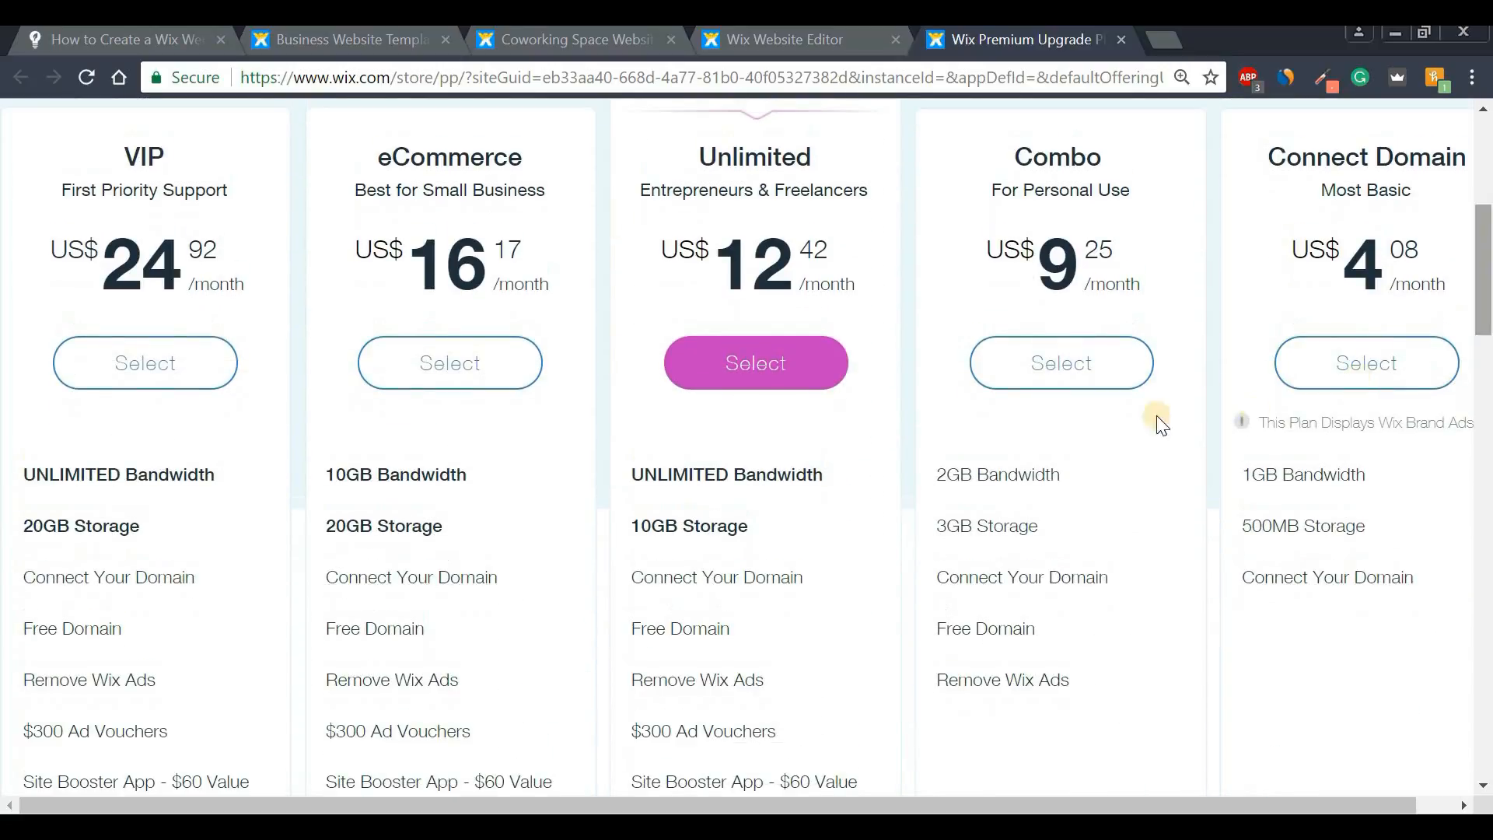
click(1069, 377)
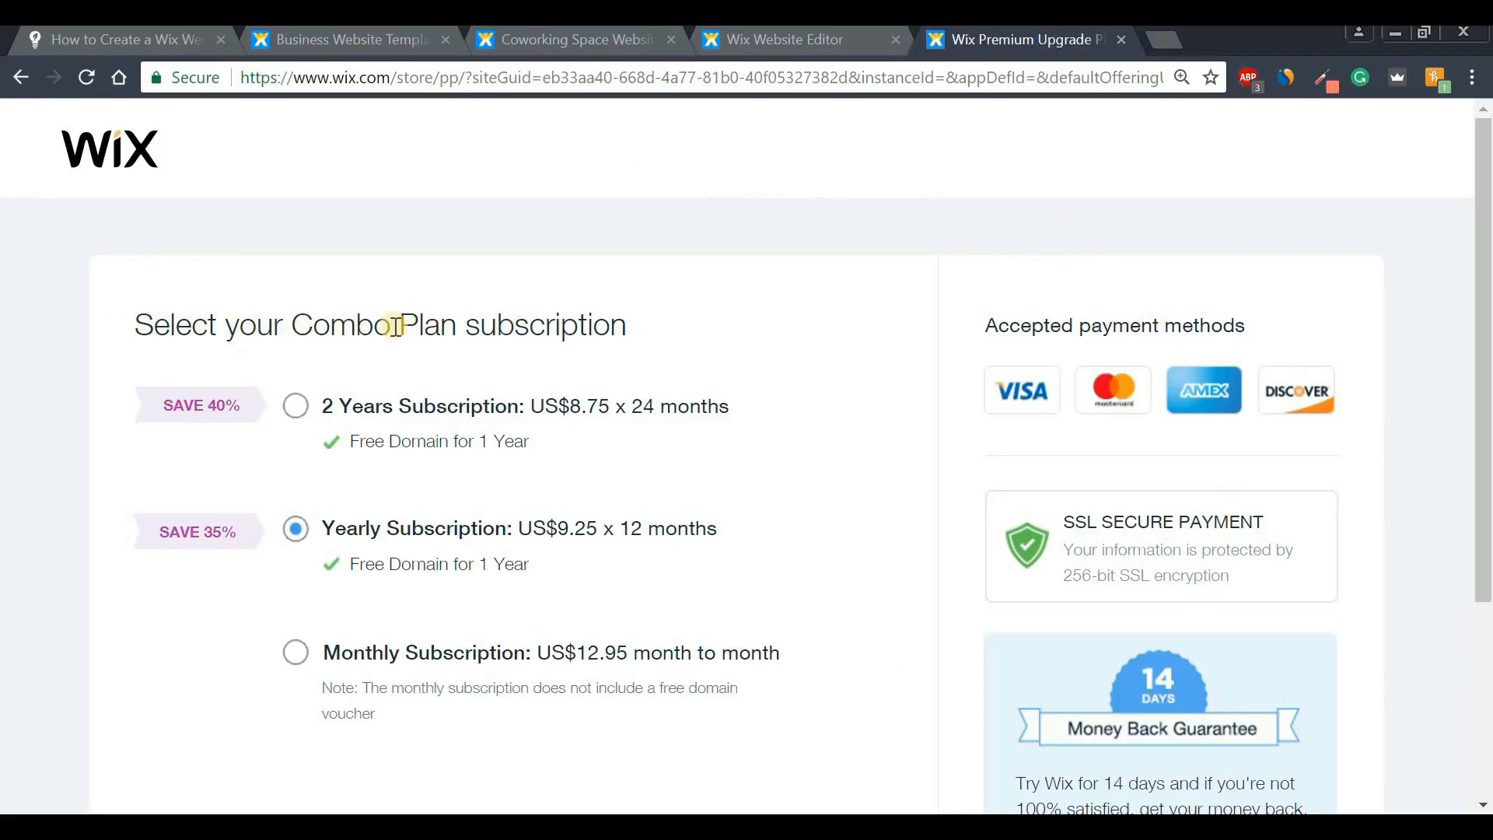
- Switch the Combo plan checkout from yearly to the monthly subscription
drag(1483, 293, 1483, 353)
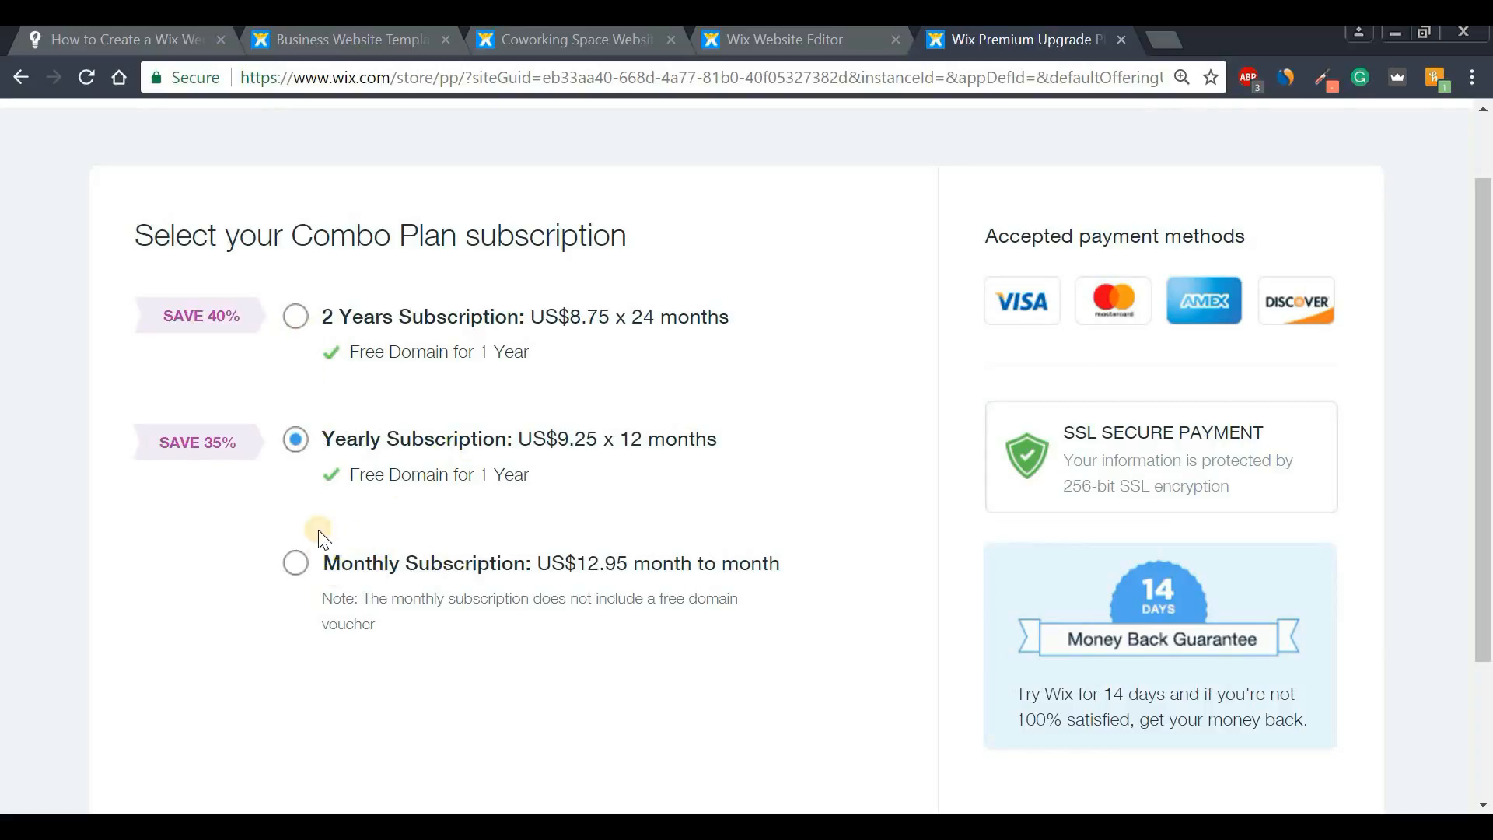
click(297, 564)
scroll(1487, 356, down, 2)
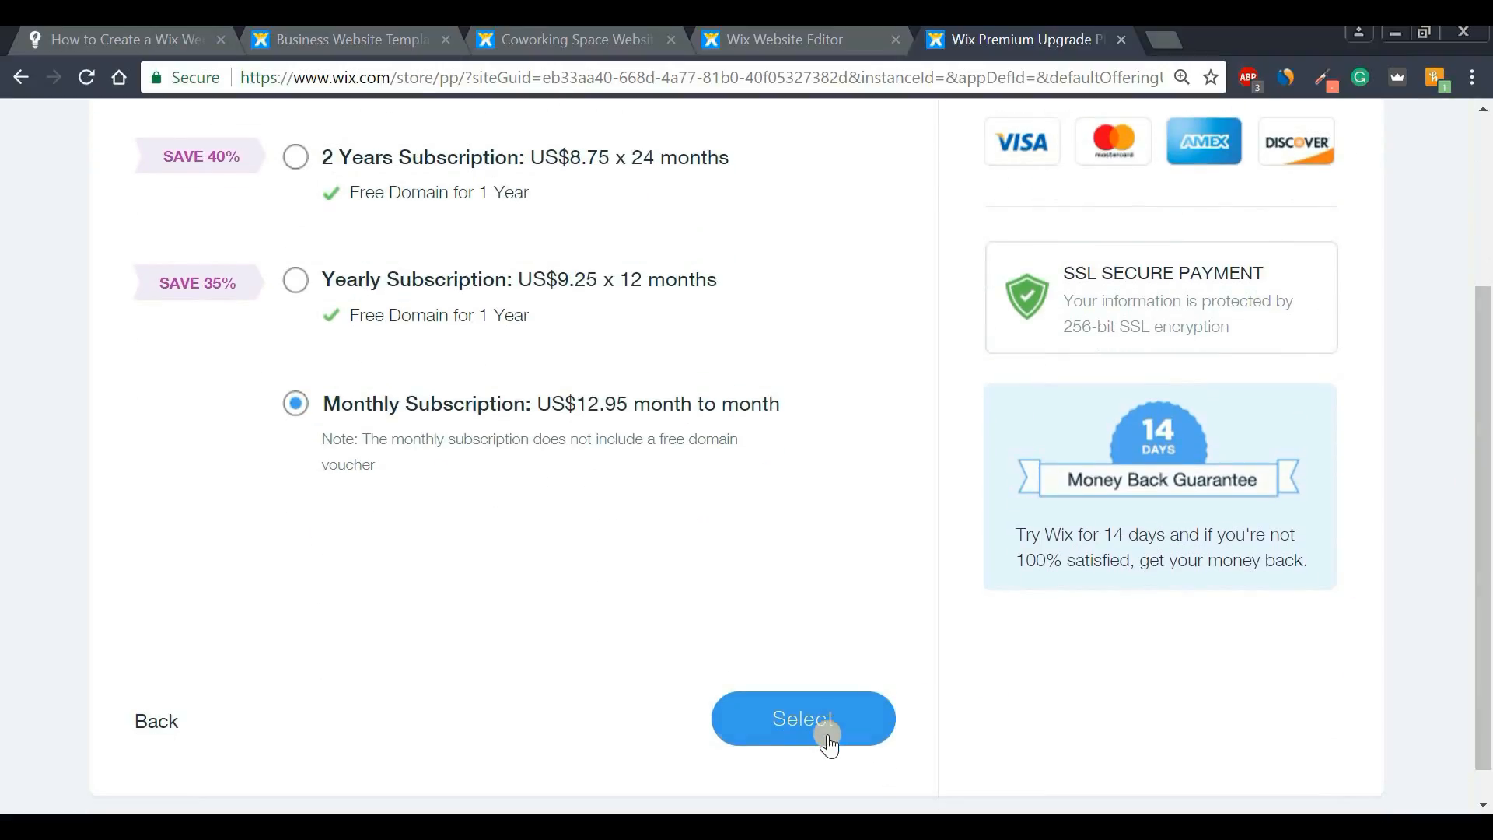
click(827, 739)
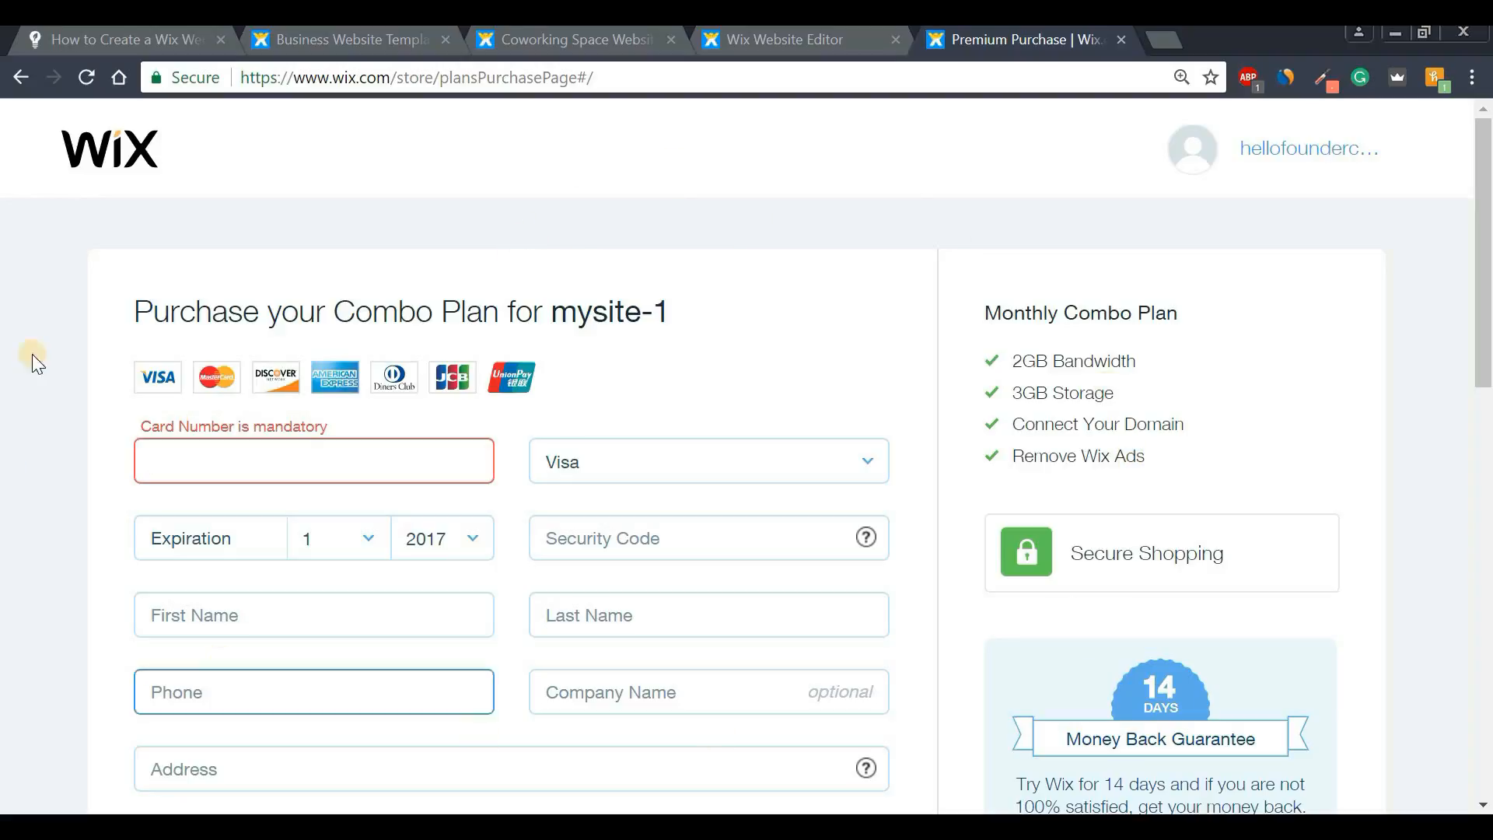
- Submit the Monthly Combo Plan purchase at US$12.95, making the site Premium
drag(130, 319, 781, 312)
click(781, 312)
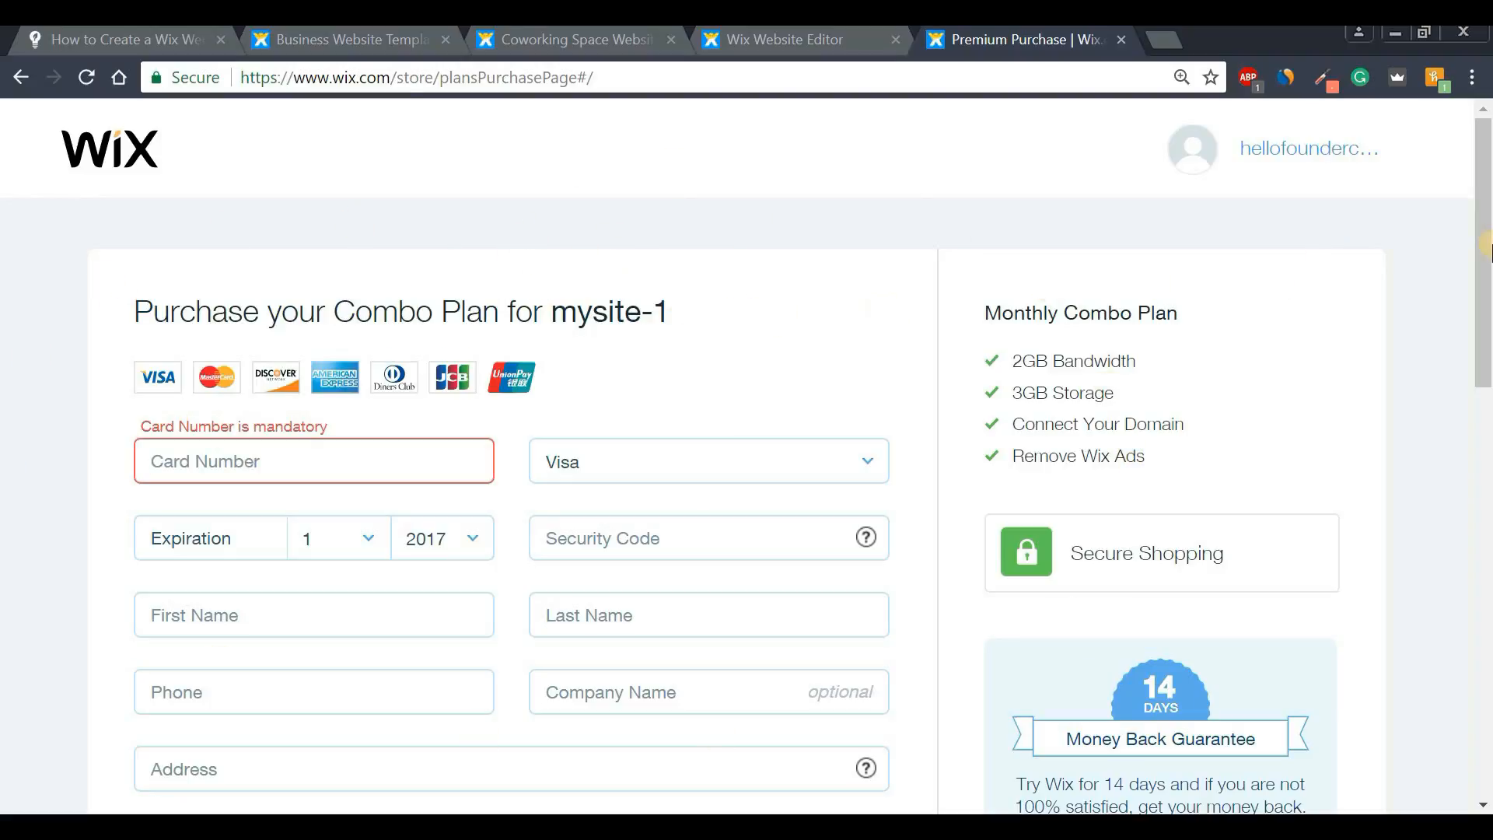
drag(1486, 252, 1486, 539)
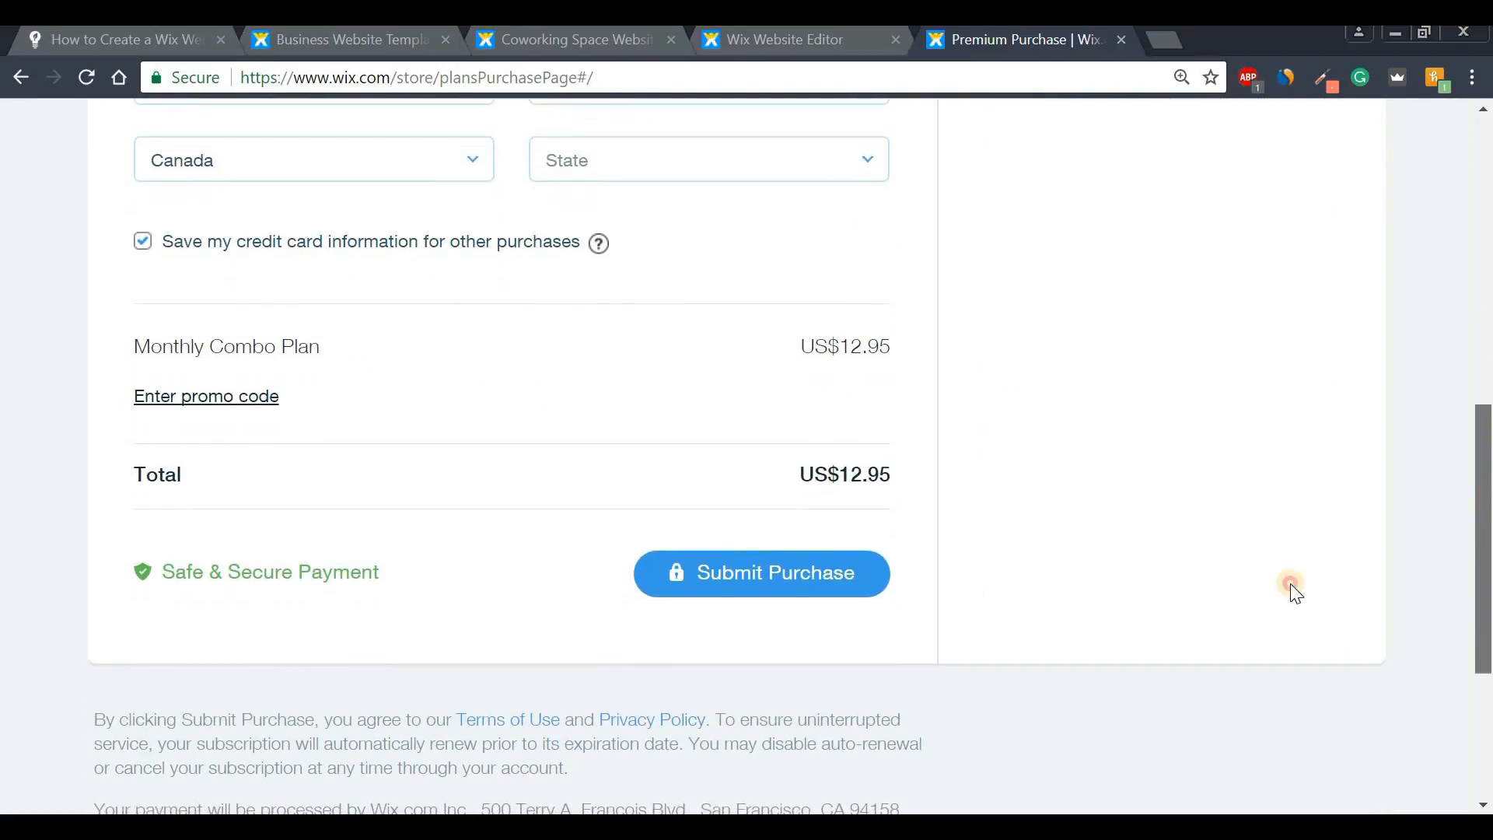
click(807, 573)
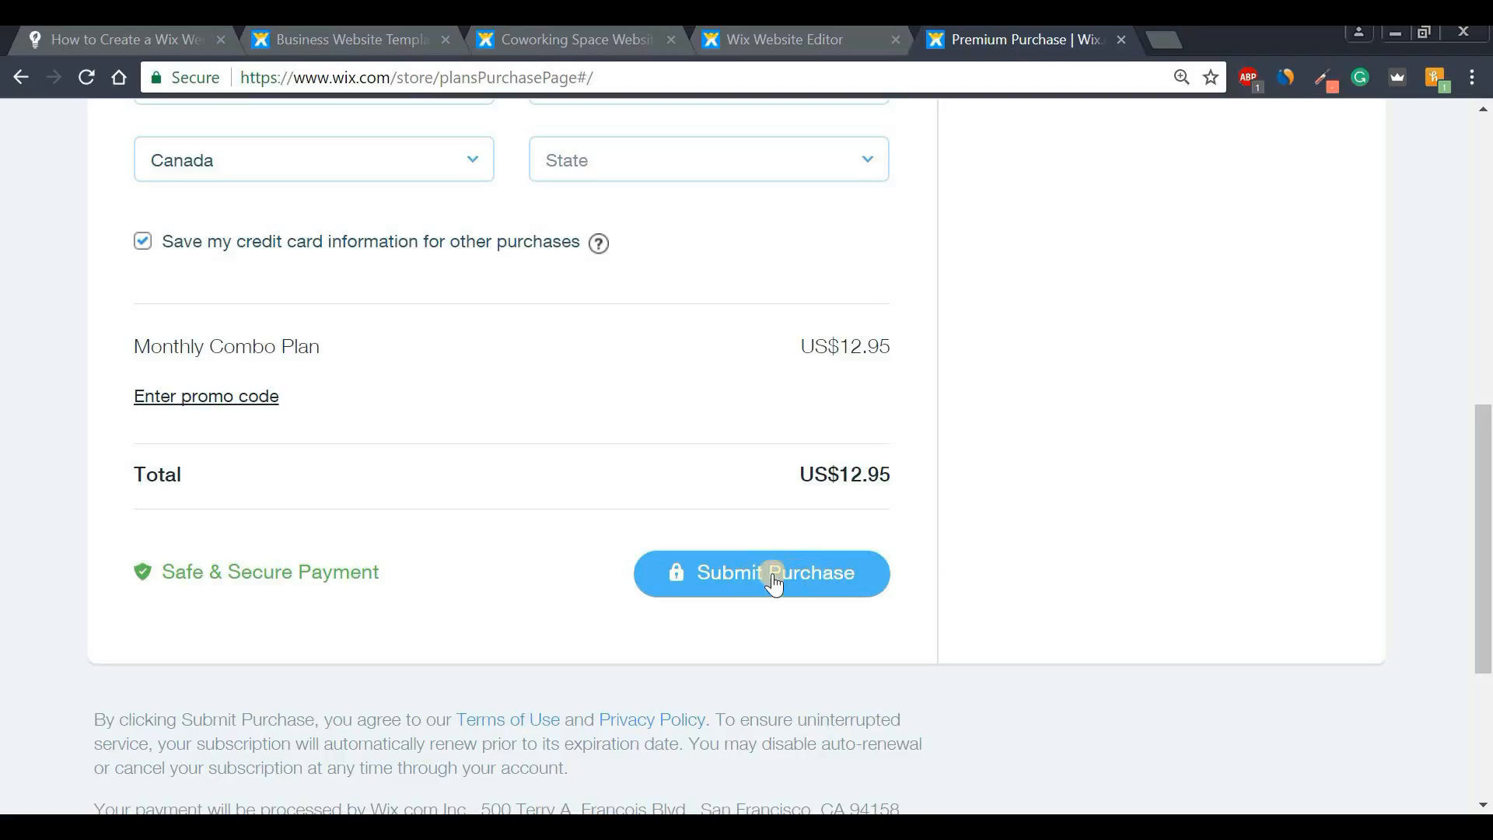
click(1486, 340)
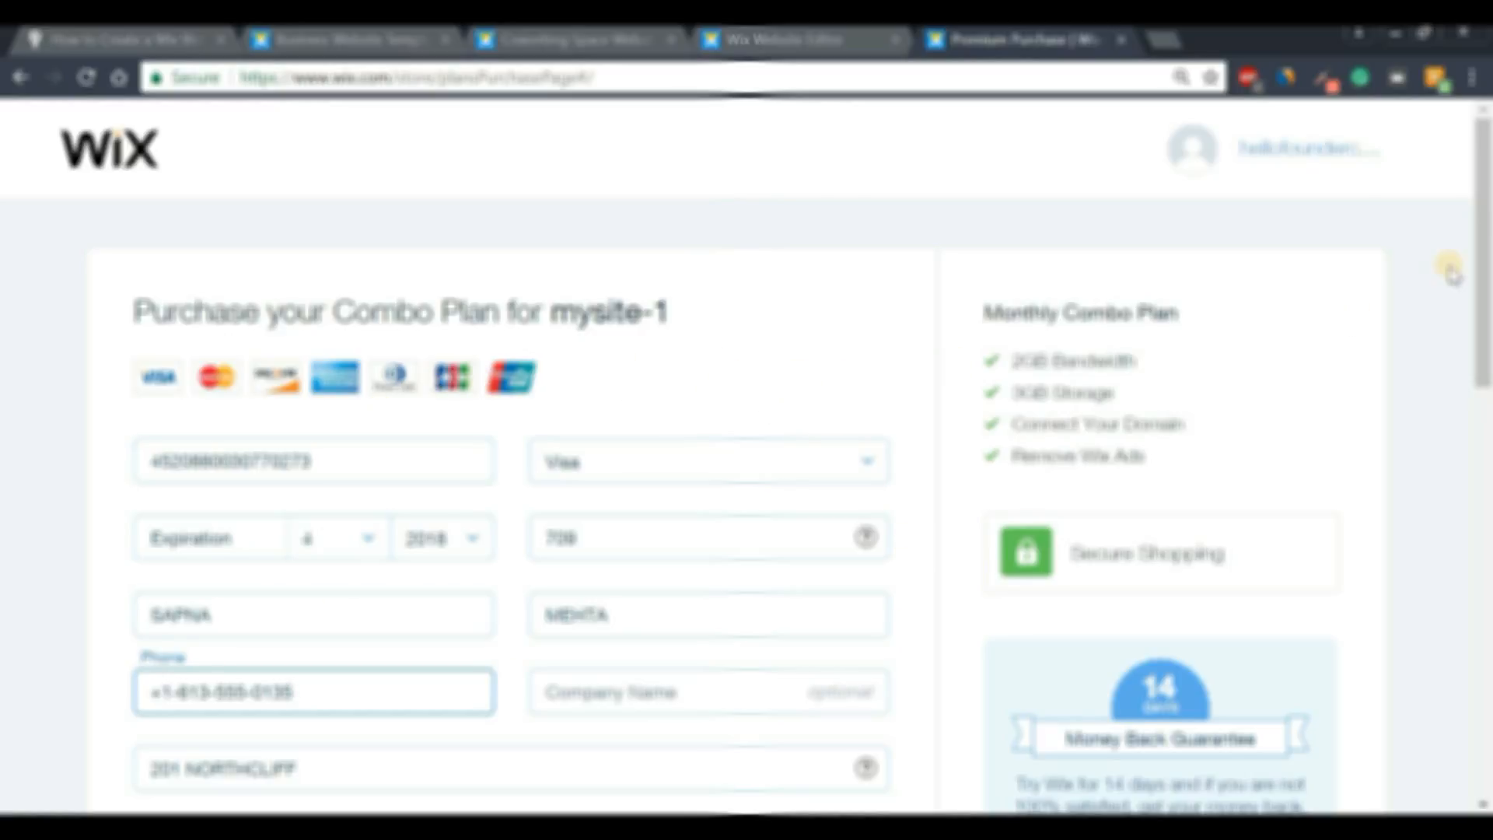
drag(1484, 191, 1469, 501)
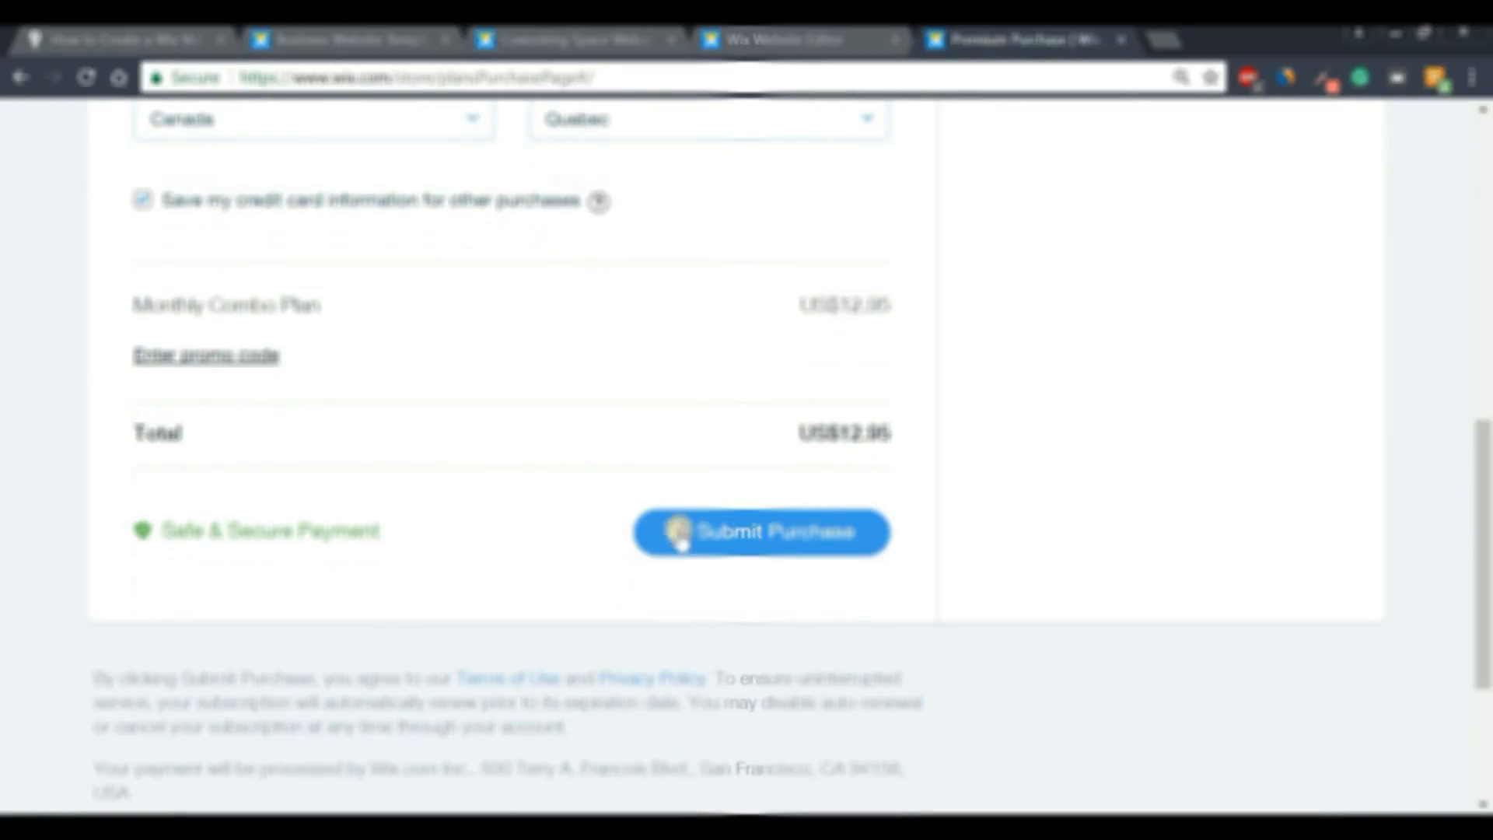
click(766, 537)
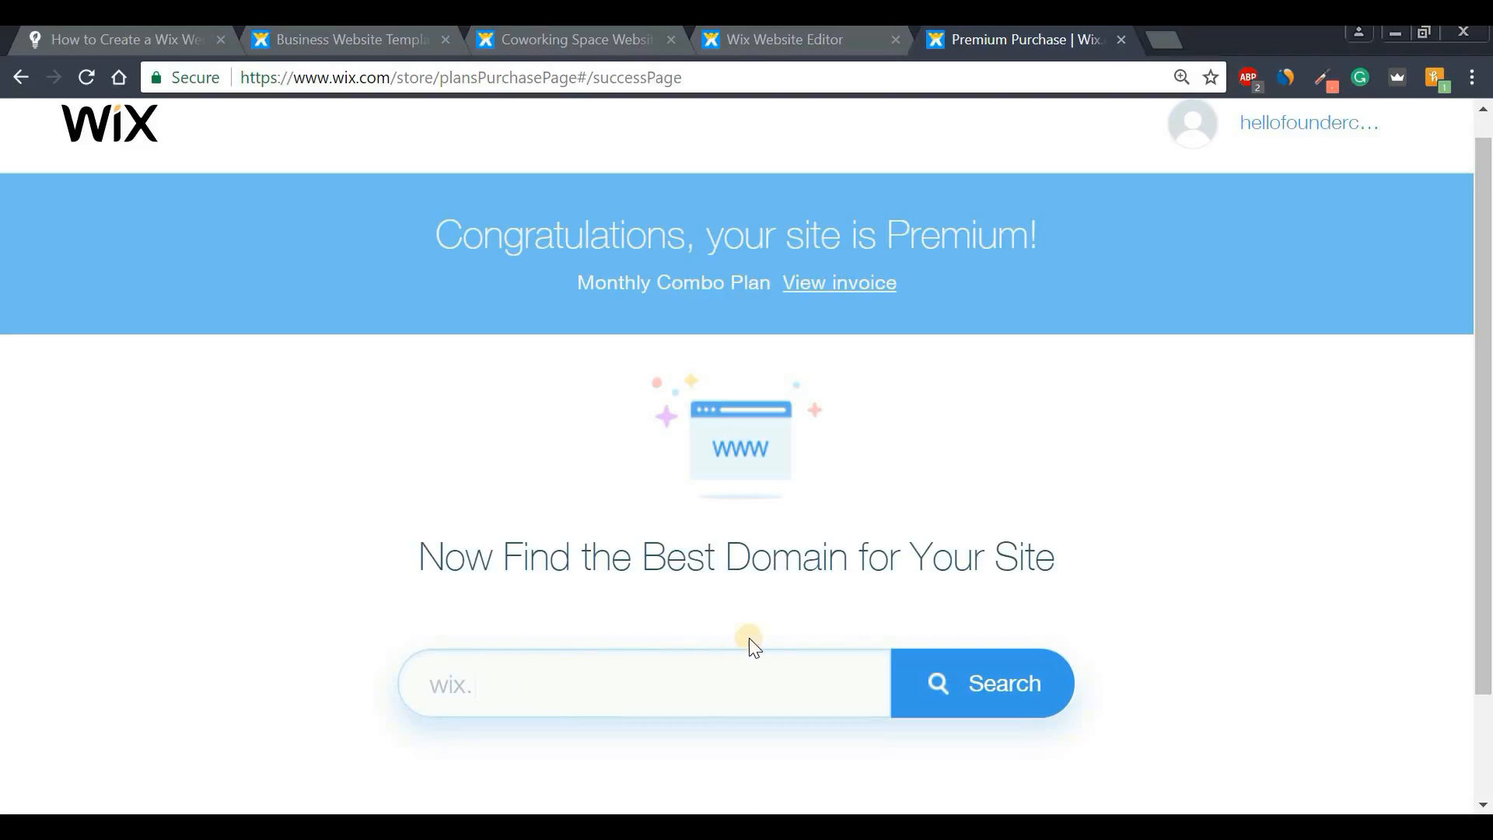
- Search for foundercubetestyoutube.com, confirm it is available, and claim it with Get It
drag(1484, 429, 1476, 467)
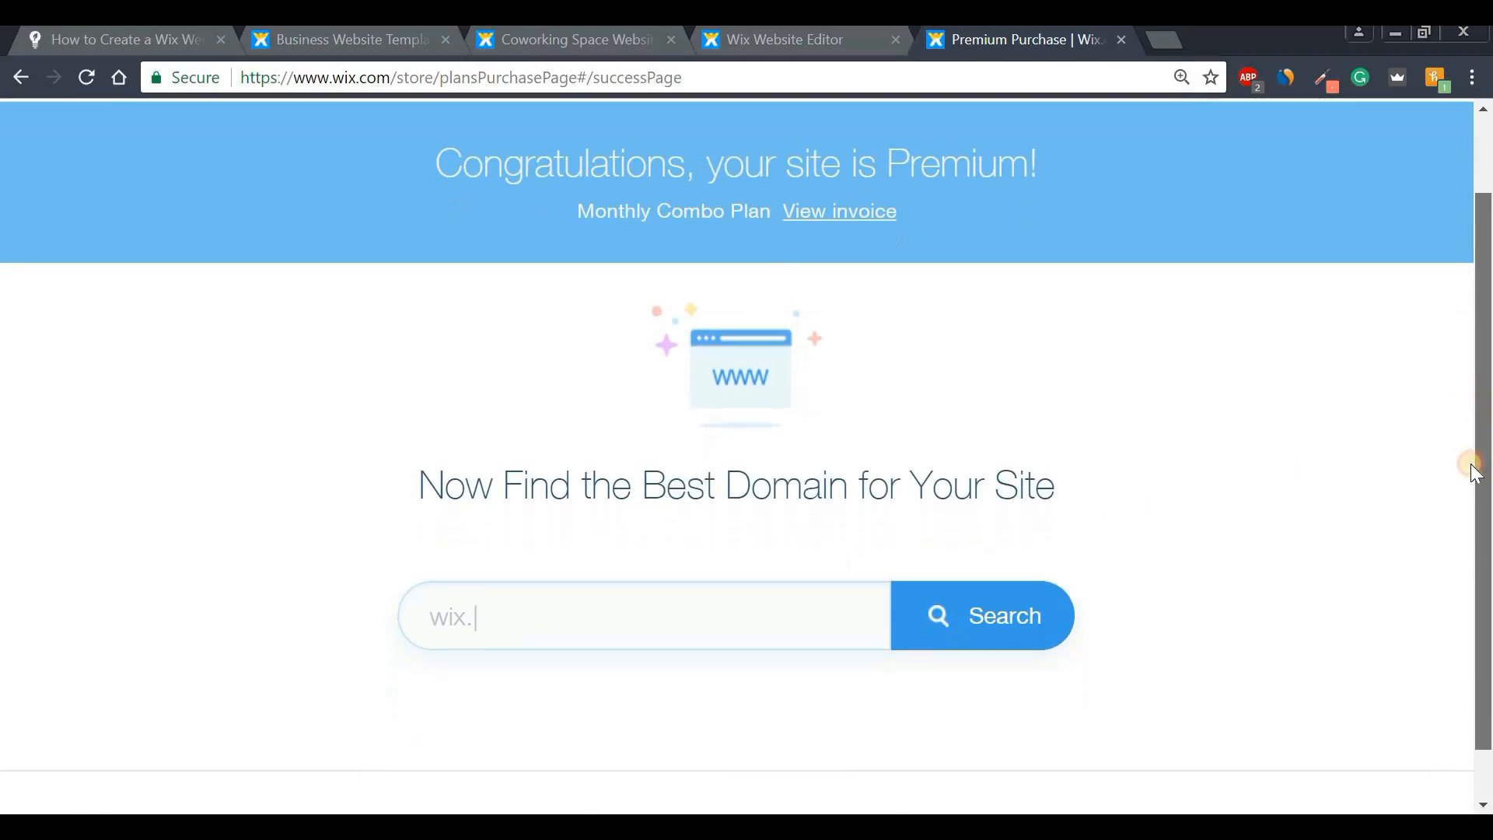
click(581, 620)
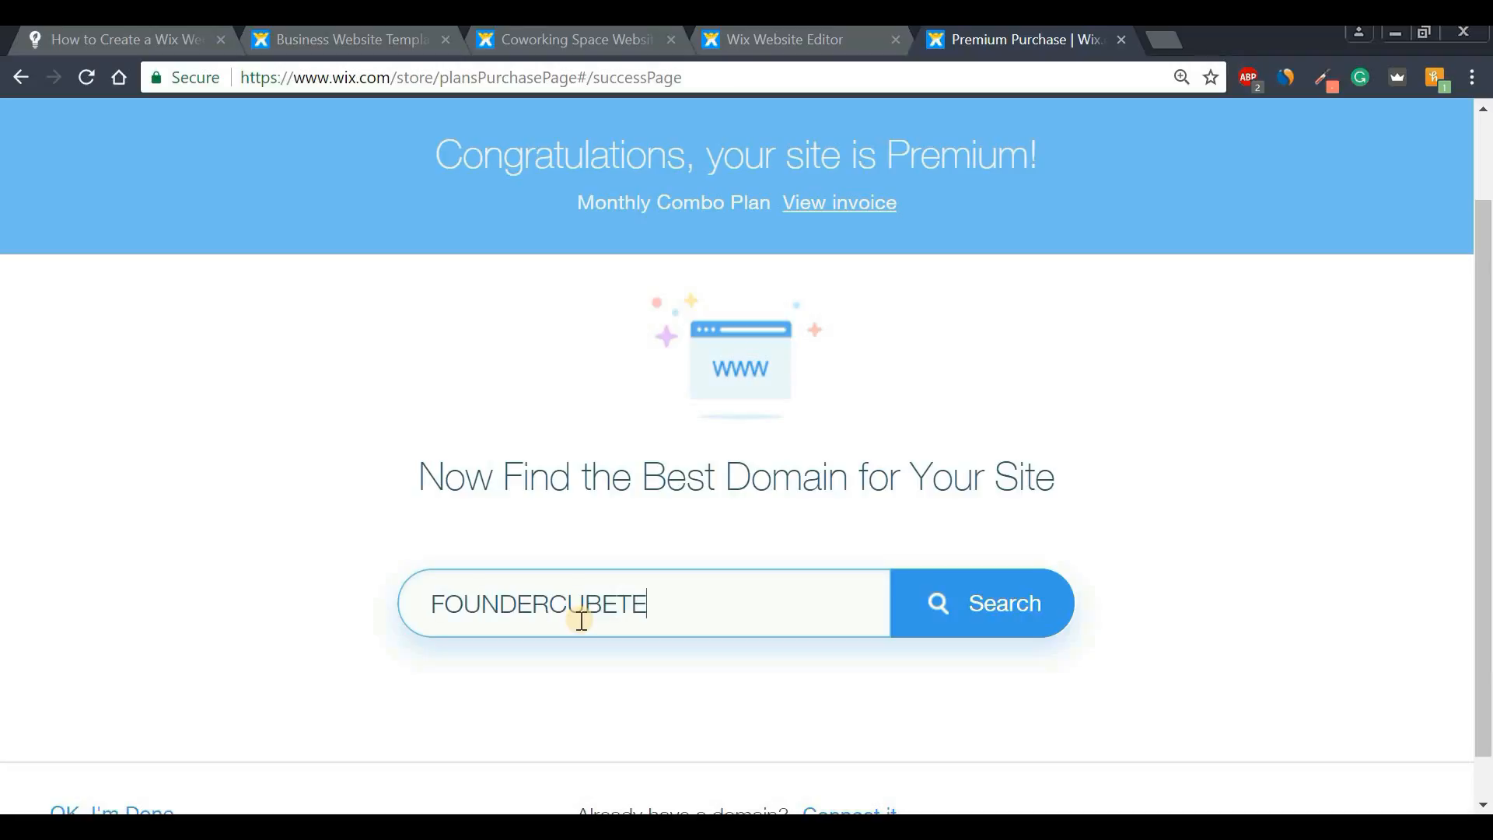
text(FOUNDERCUBETESTYOUTUB)
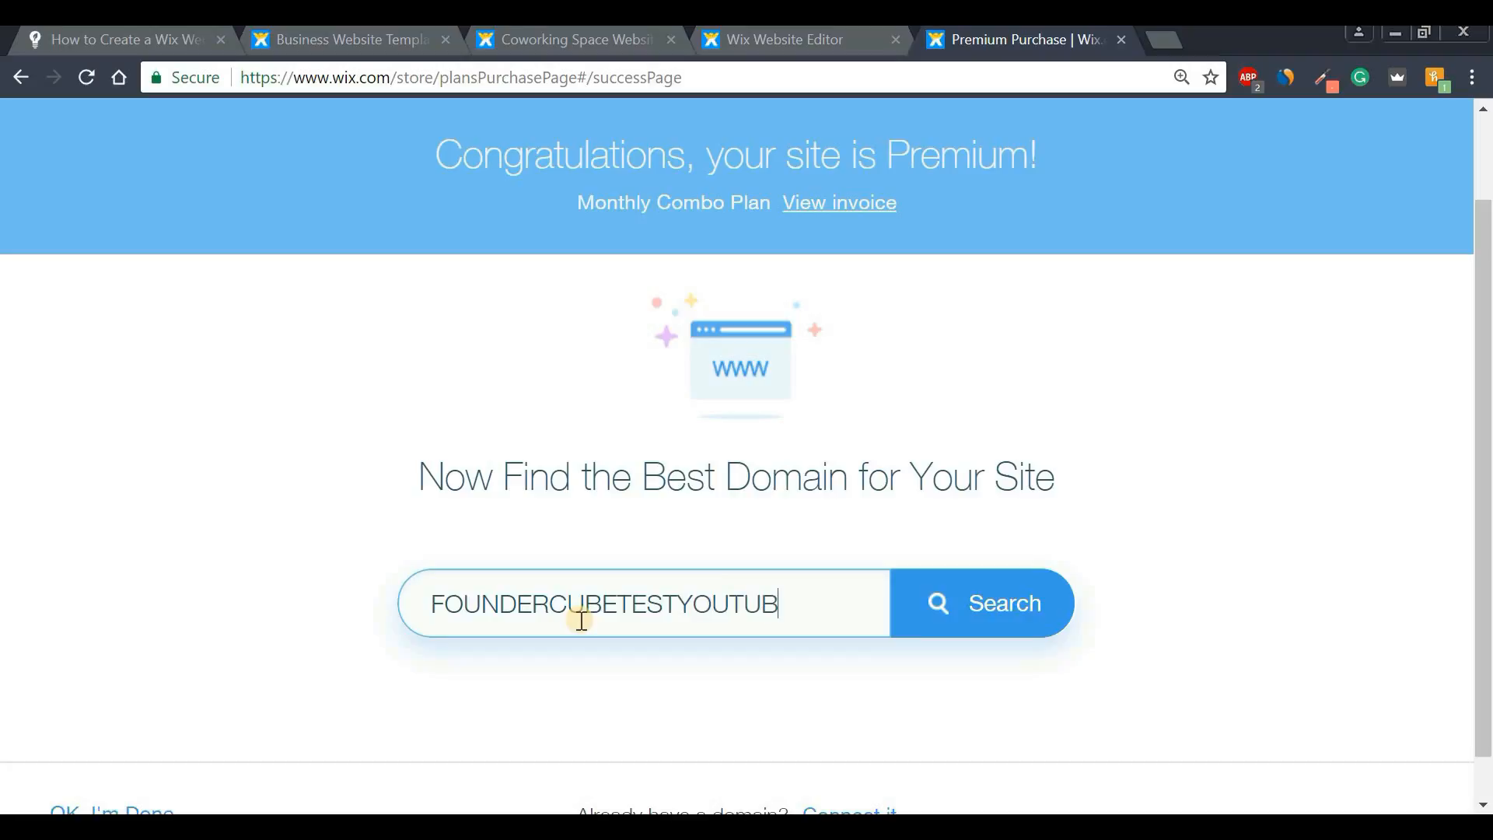
text(E.COM)
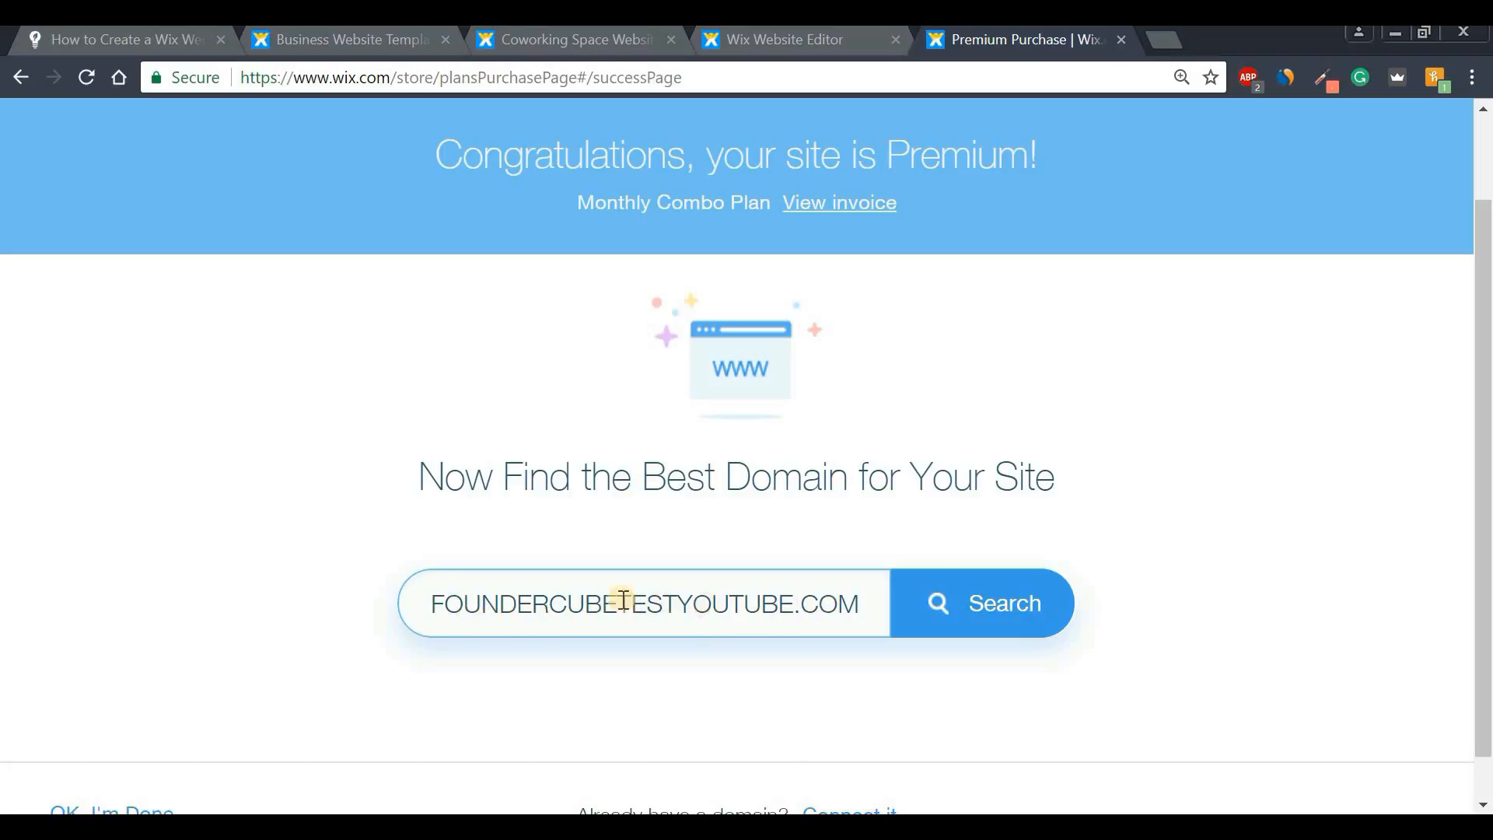
click(1032, 616)
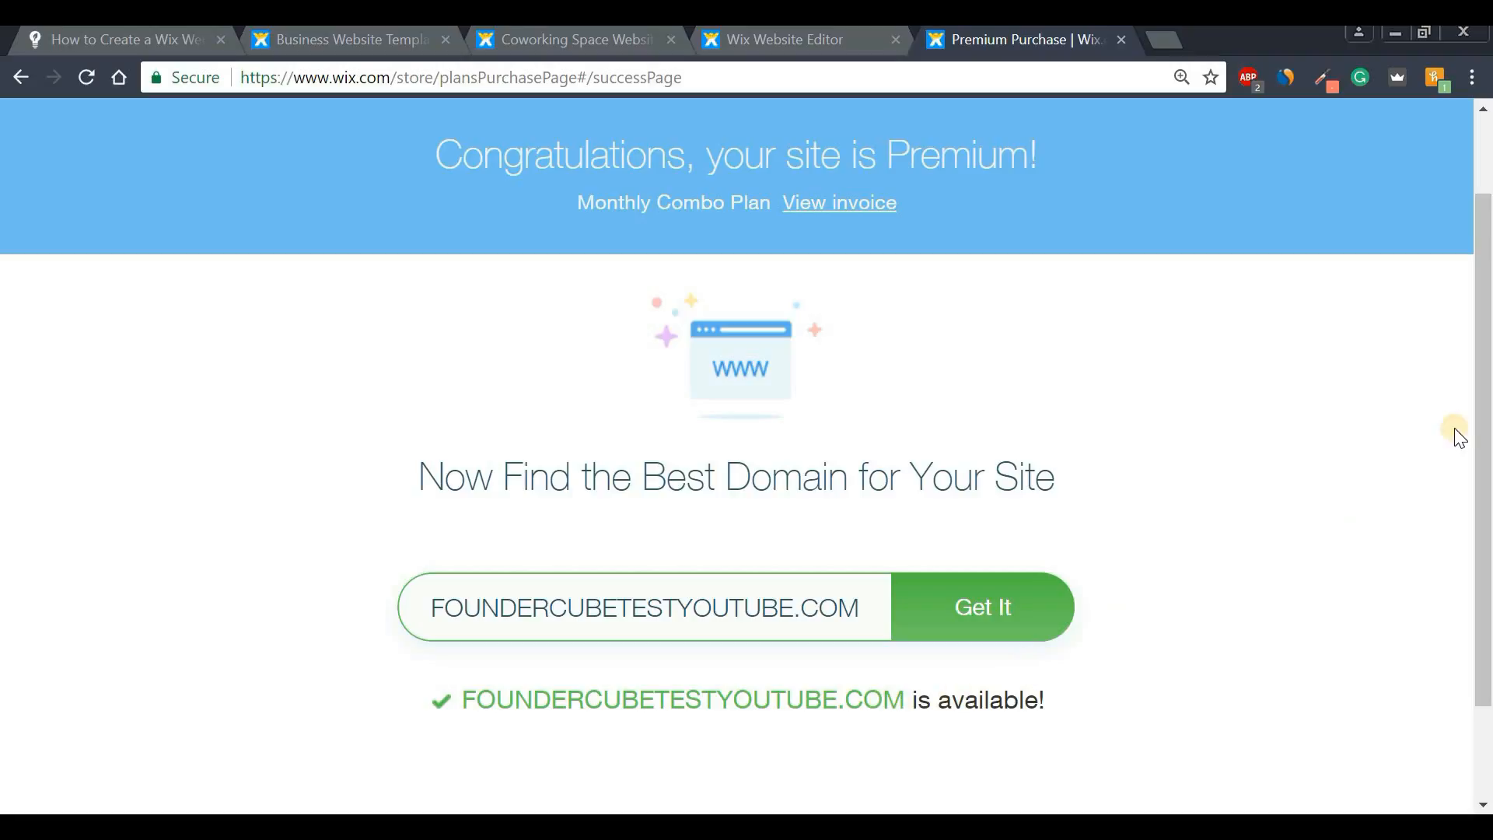
mouse_move(1484, 402)
mouse_down()
mouse_move(1486, 486)
mouse_move(1486, 385)
mouse_up()
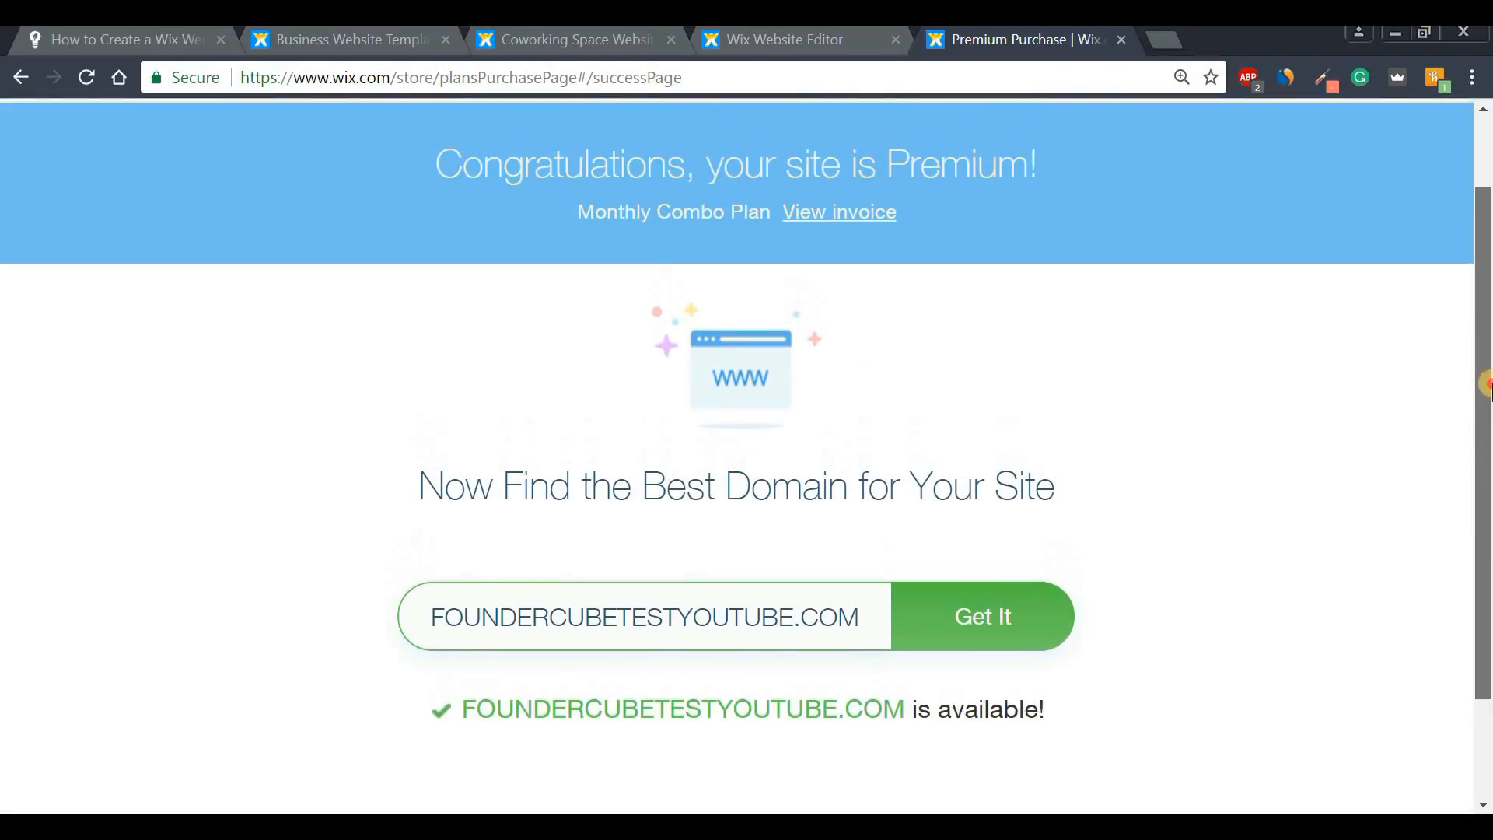
click(989, 619)
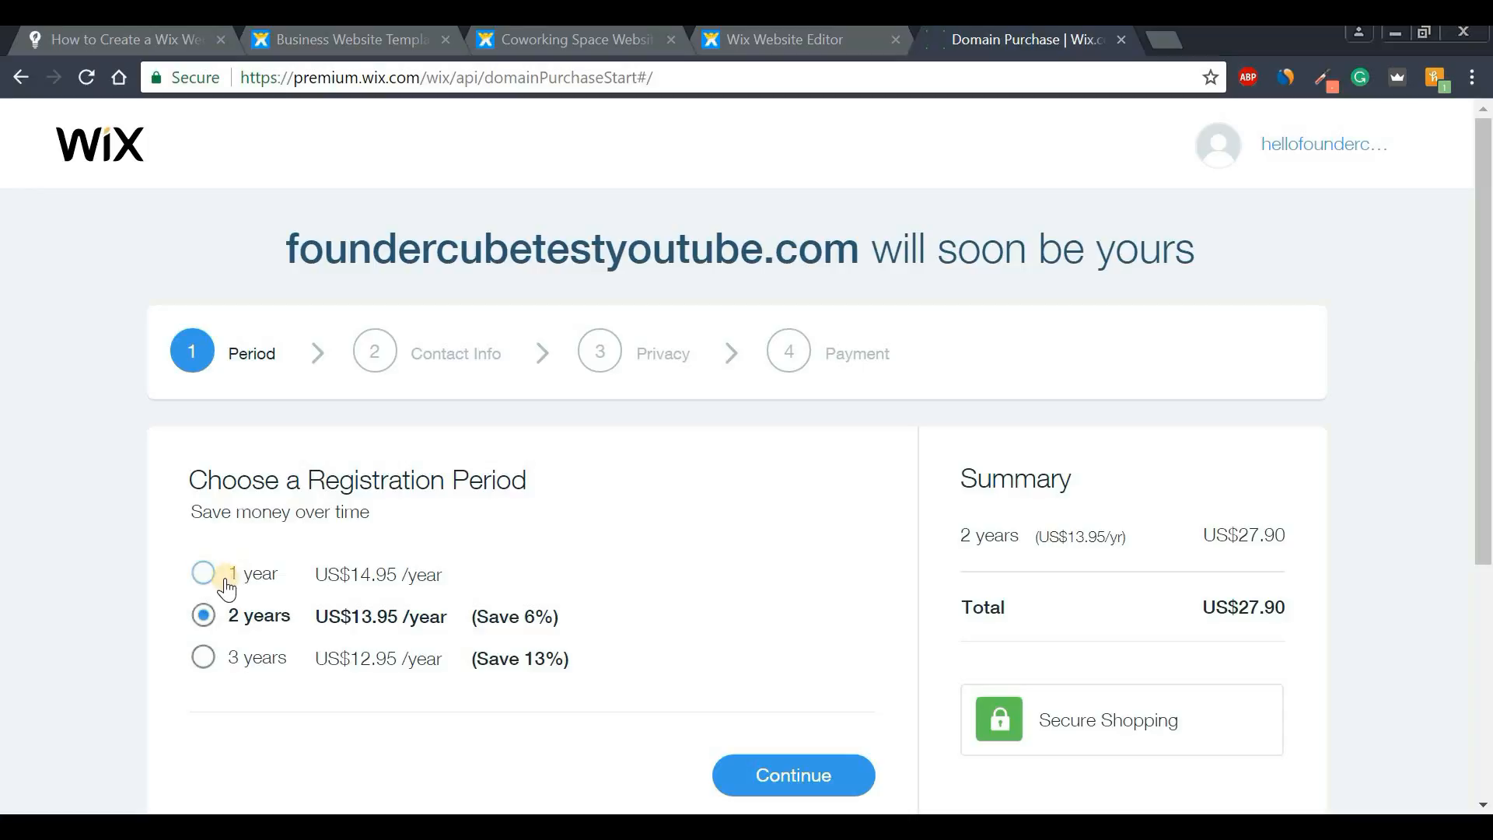
- Change the domain registration to 1 year and accept the contact info to reach Privacy
click(202, 579)
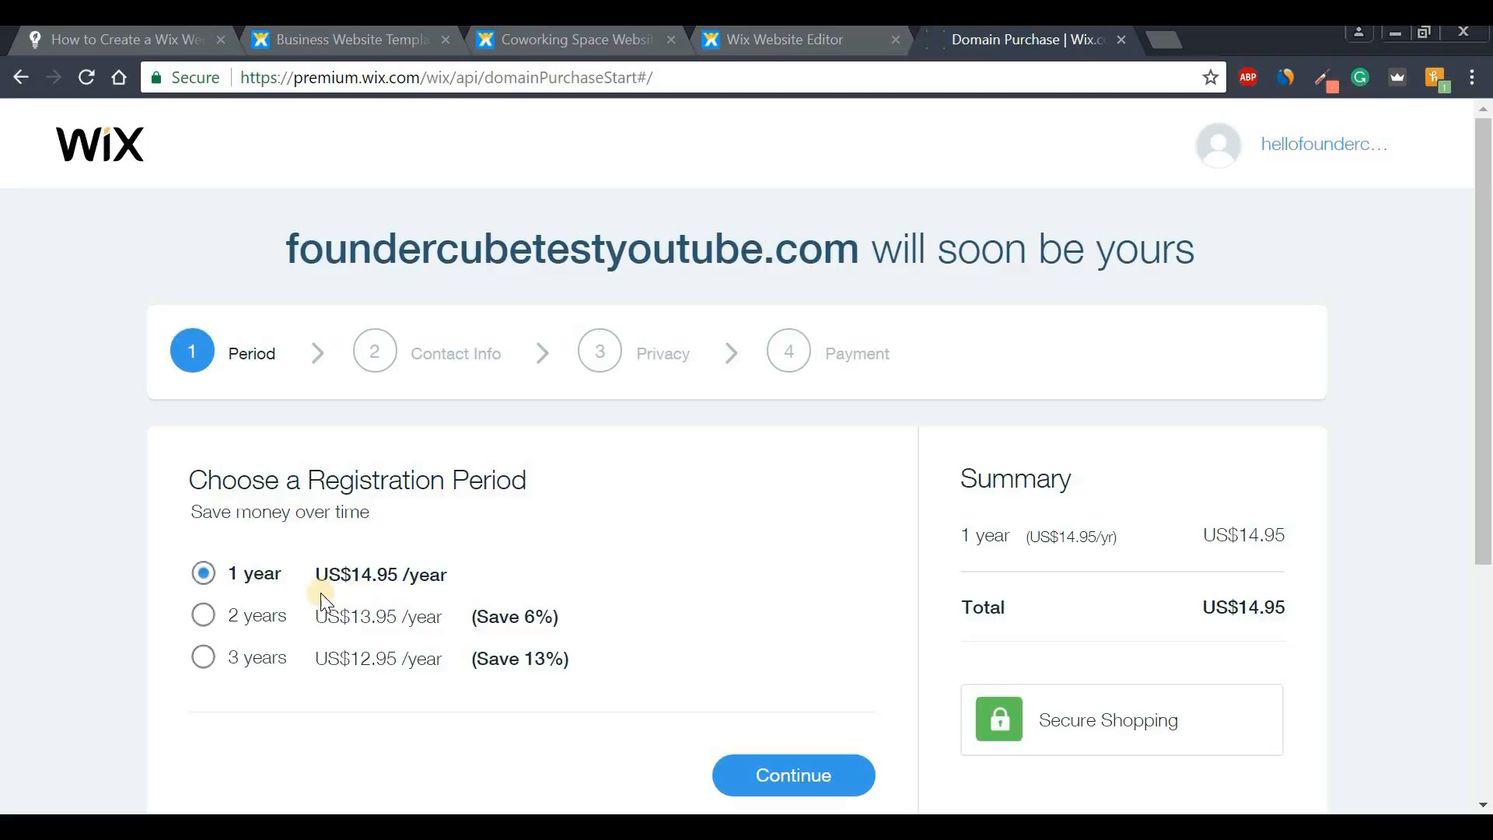
drag(1486, 342, 1486, 381)
click(809, 714)
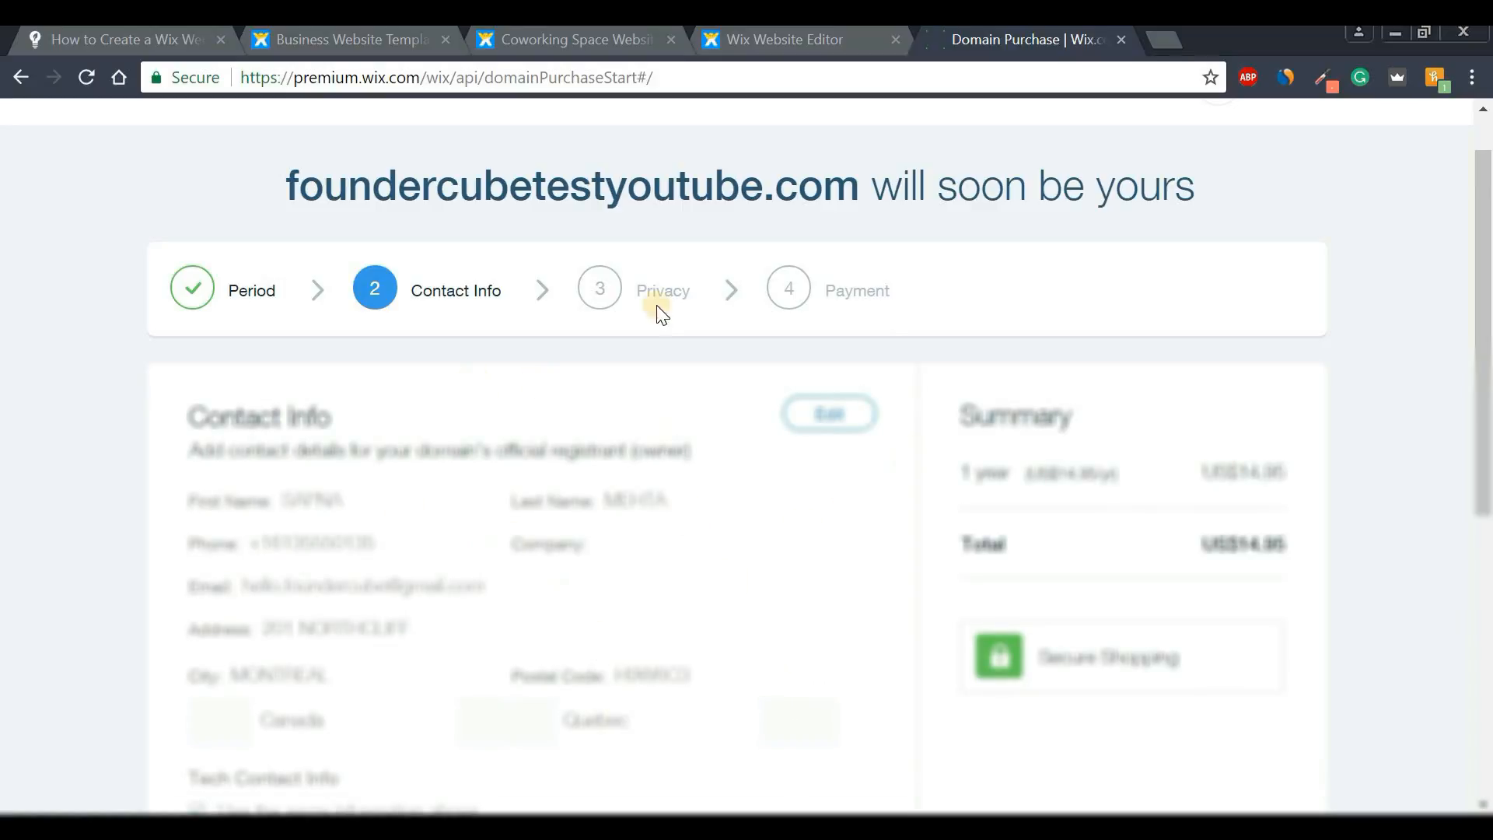
drag(1486, 311, 1487, 352)
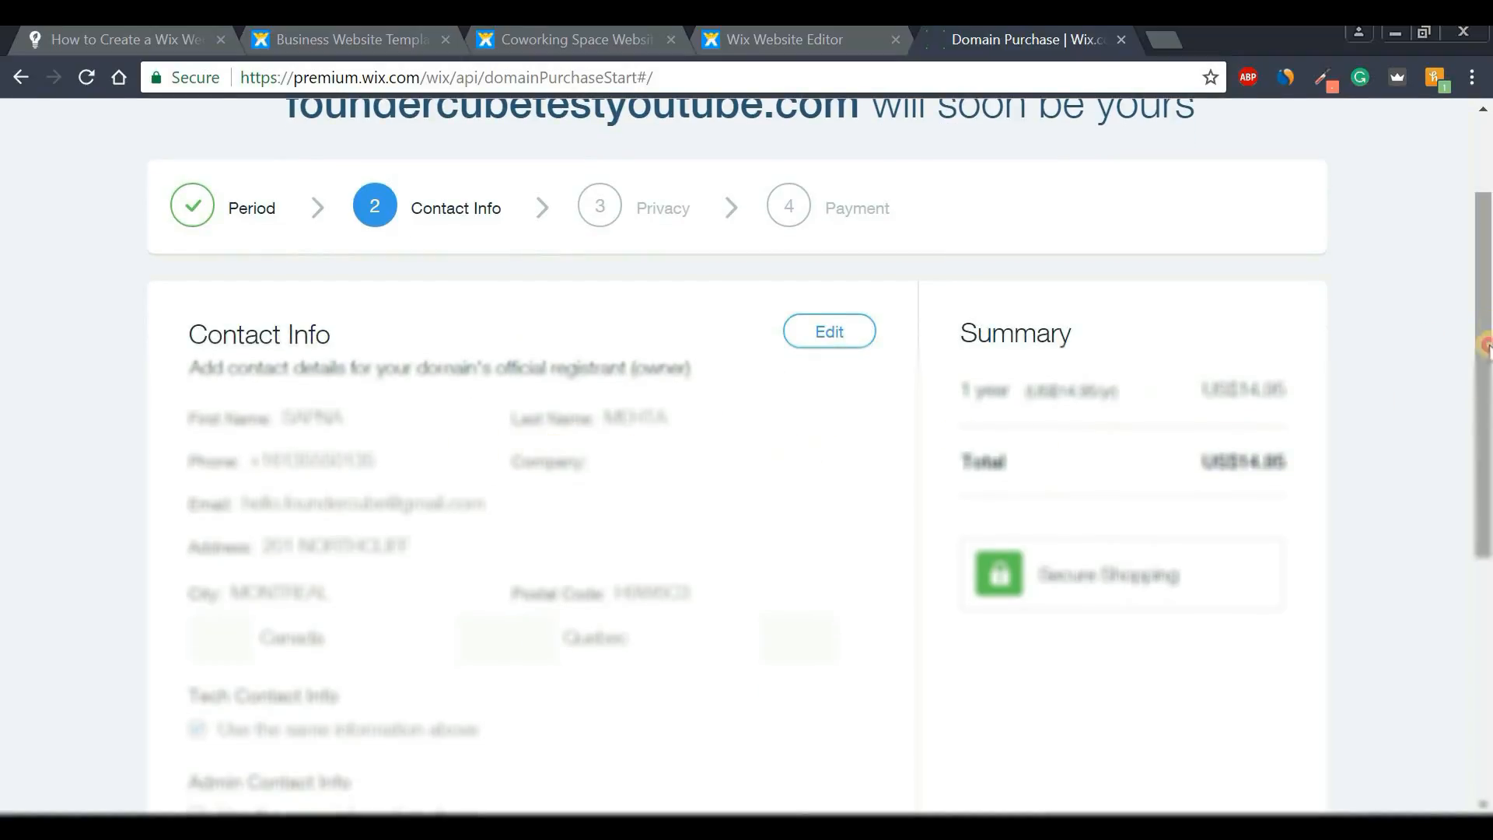
drag(1486, 338, 1486, 483)
click(820, 676)
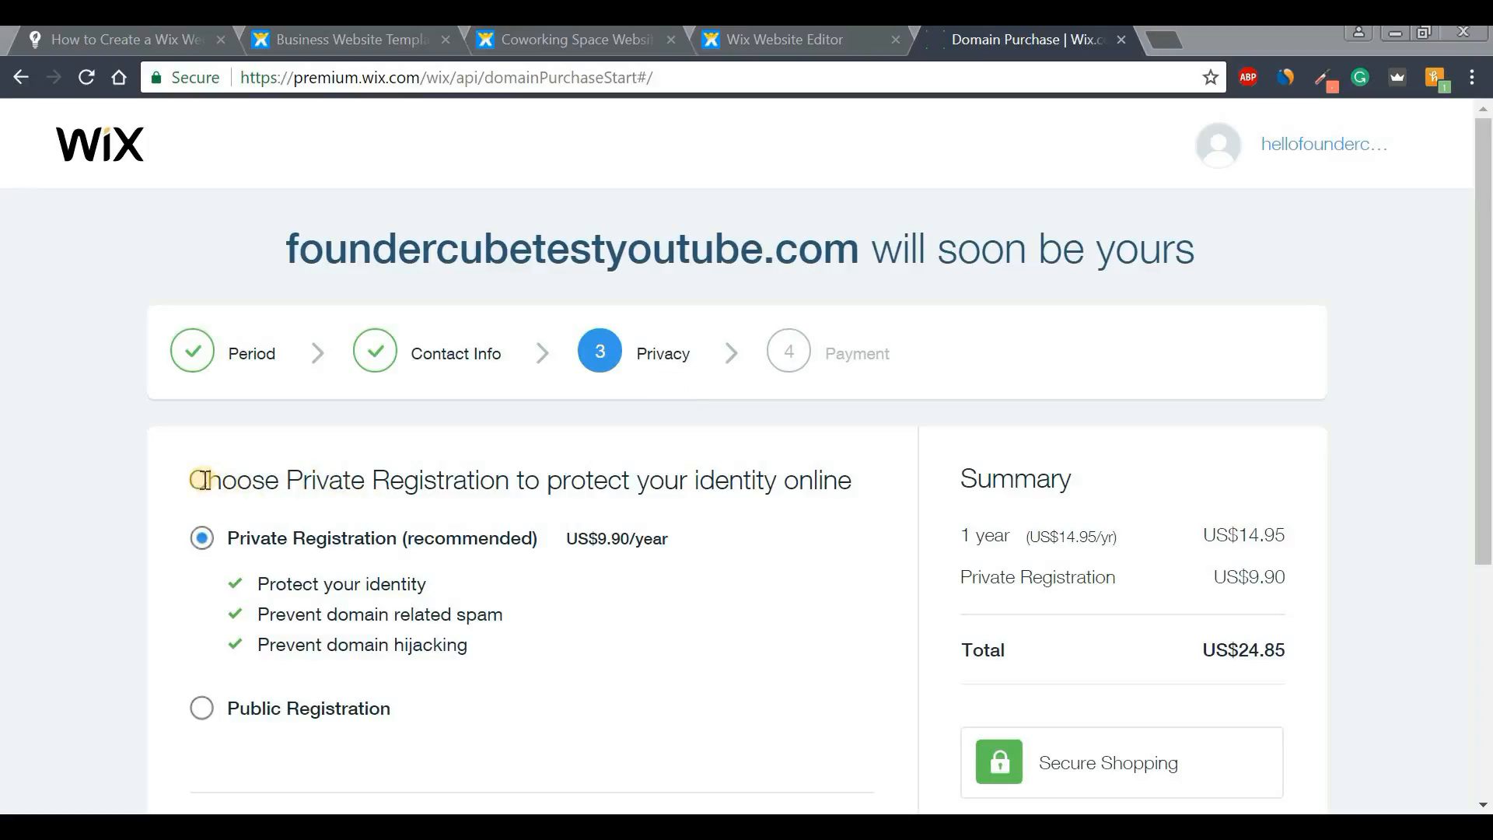
- Keep Private Registration and pay for foundercubetestyoutube.com with the saved card
drag(189, 479, 886, 485)
click(889, 490)
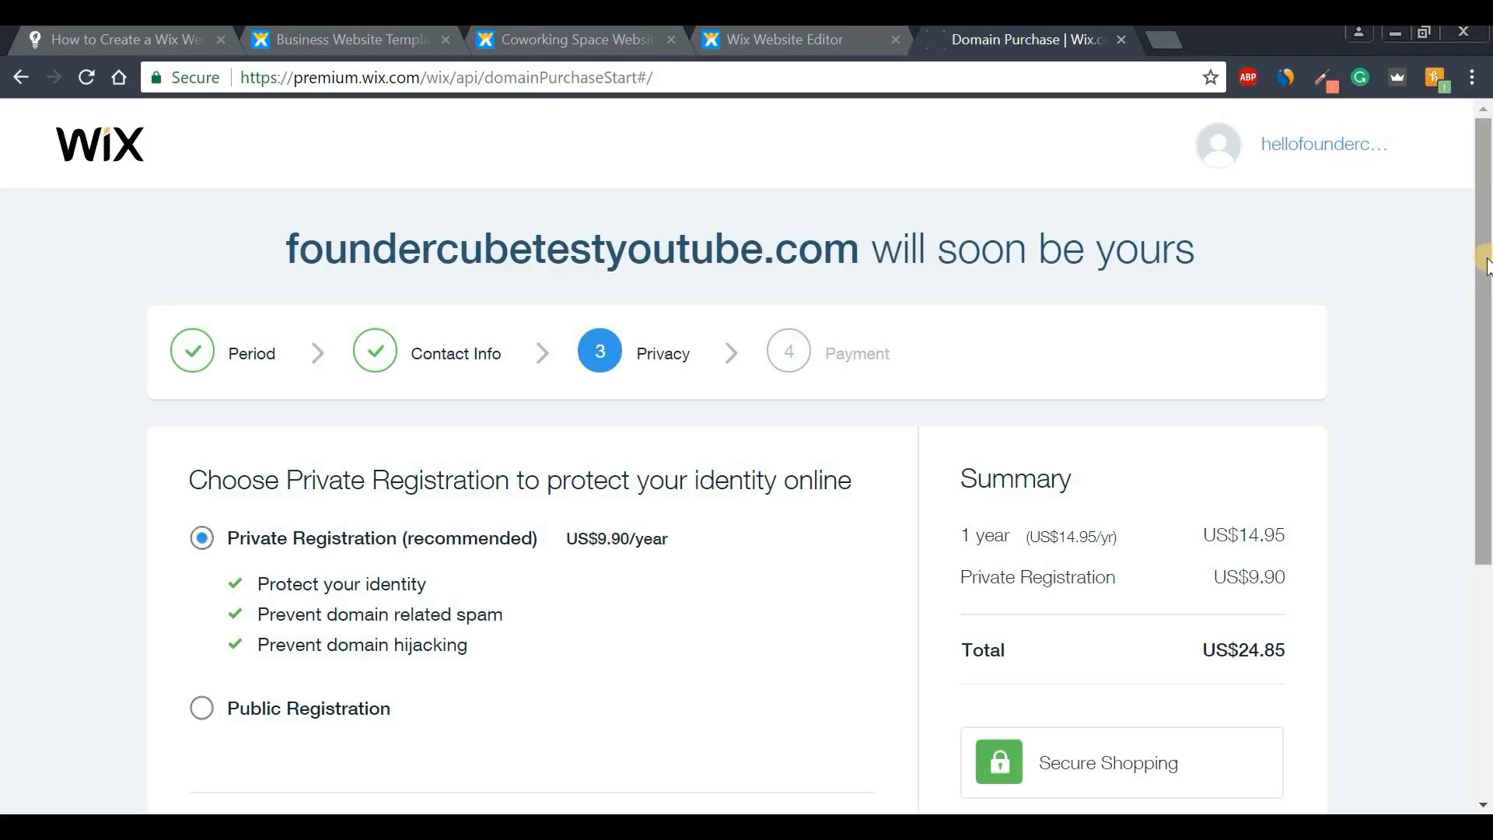
drag(1485, 264, 1485, 382)
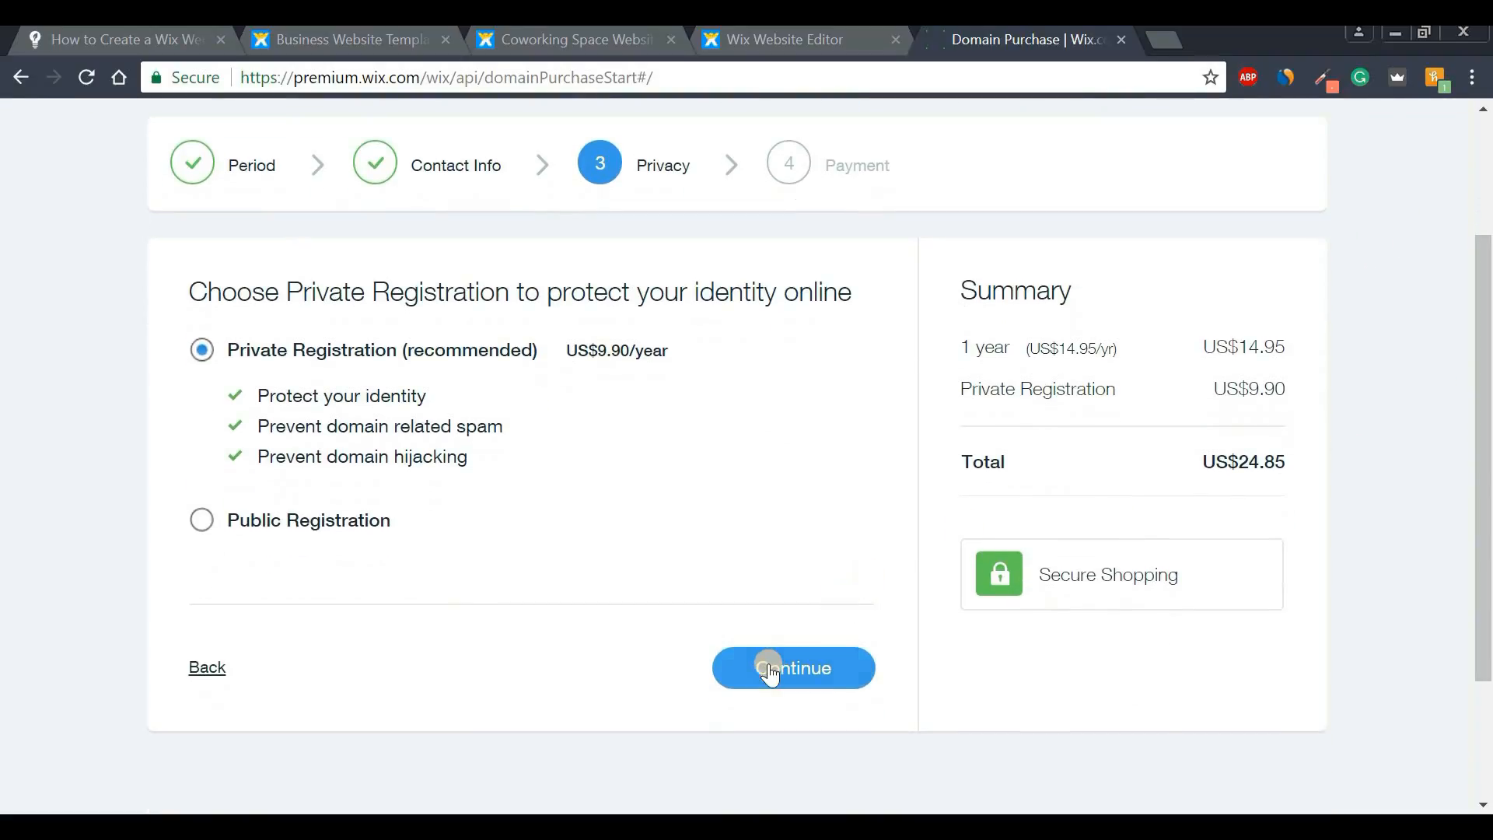
click(770, 671)
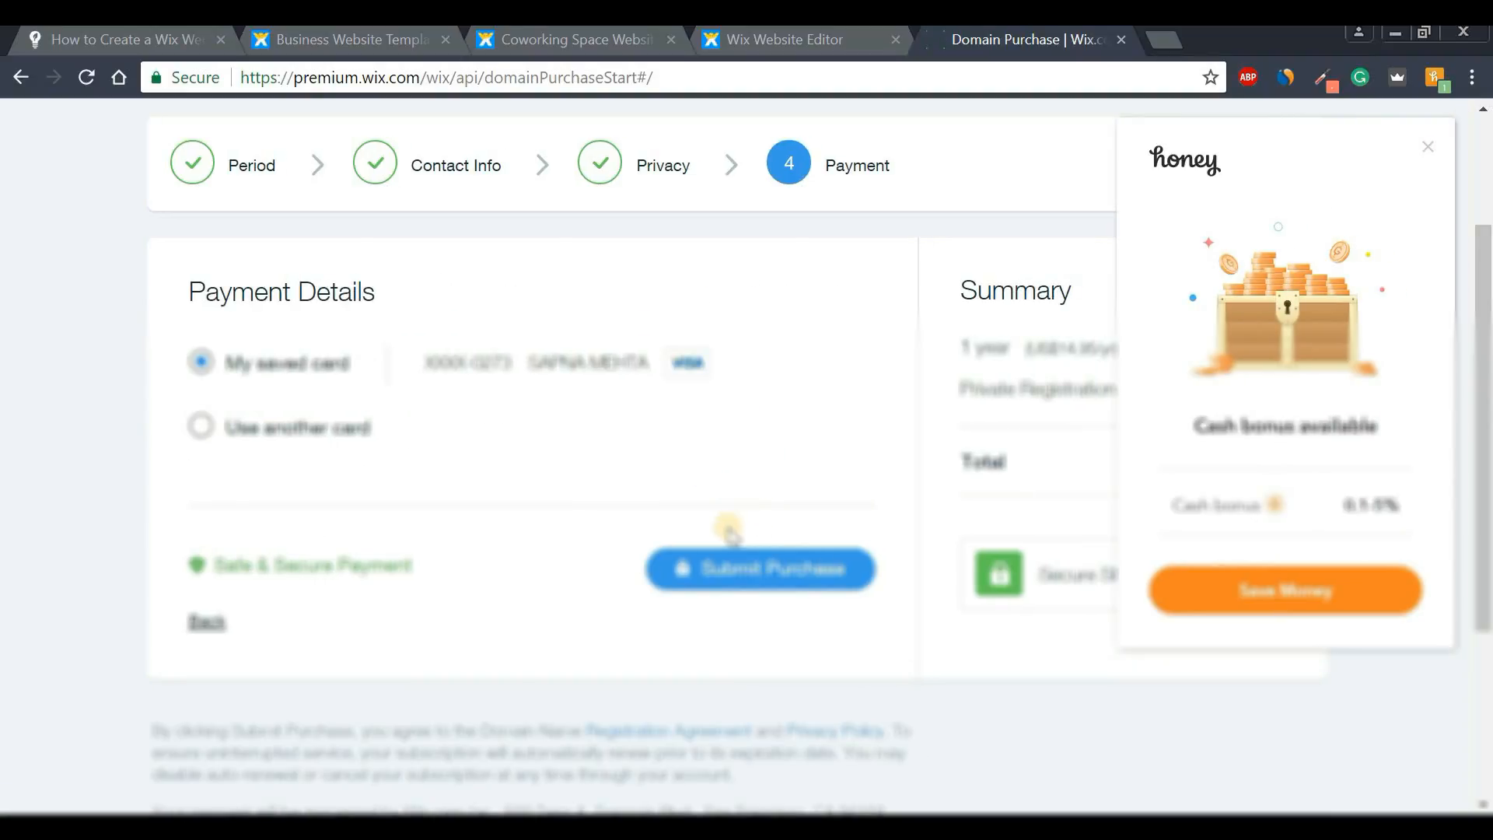
click(743, 572)
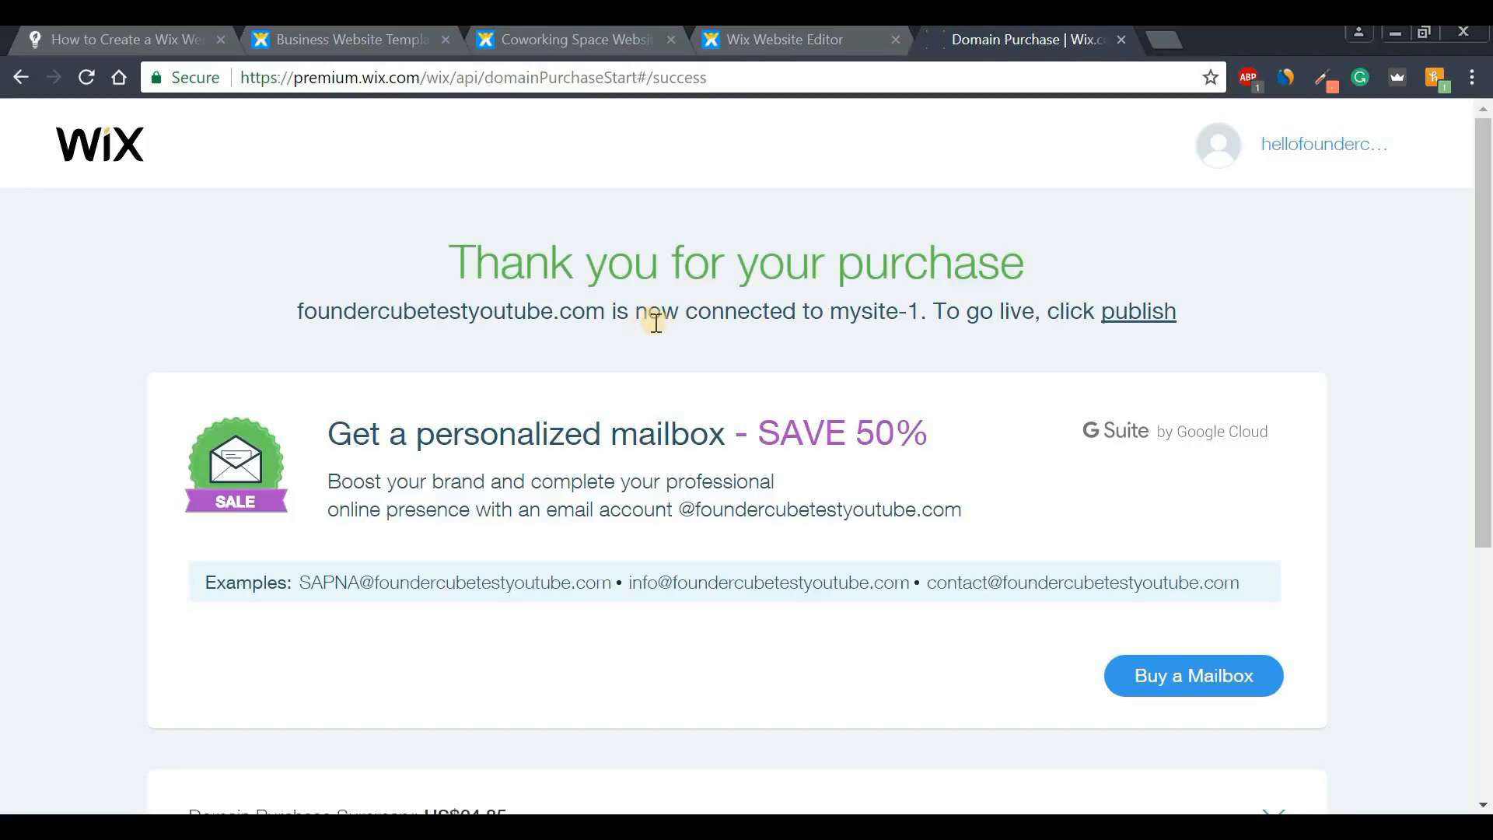
- Expand the Domain Purchase Summary, then reopen the site in the Wix Editor via the publish link
drag(1486, 315, 1486, 505)
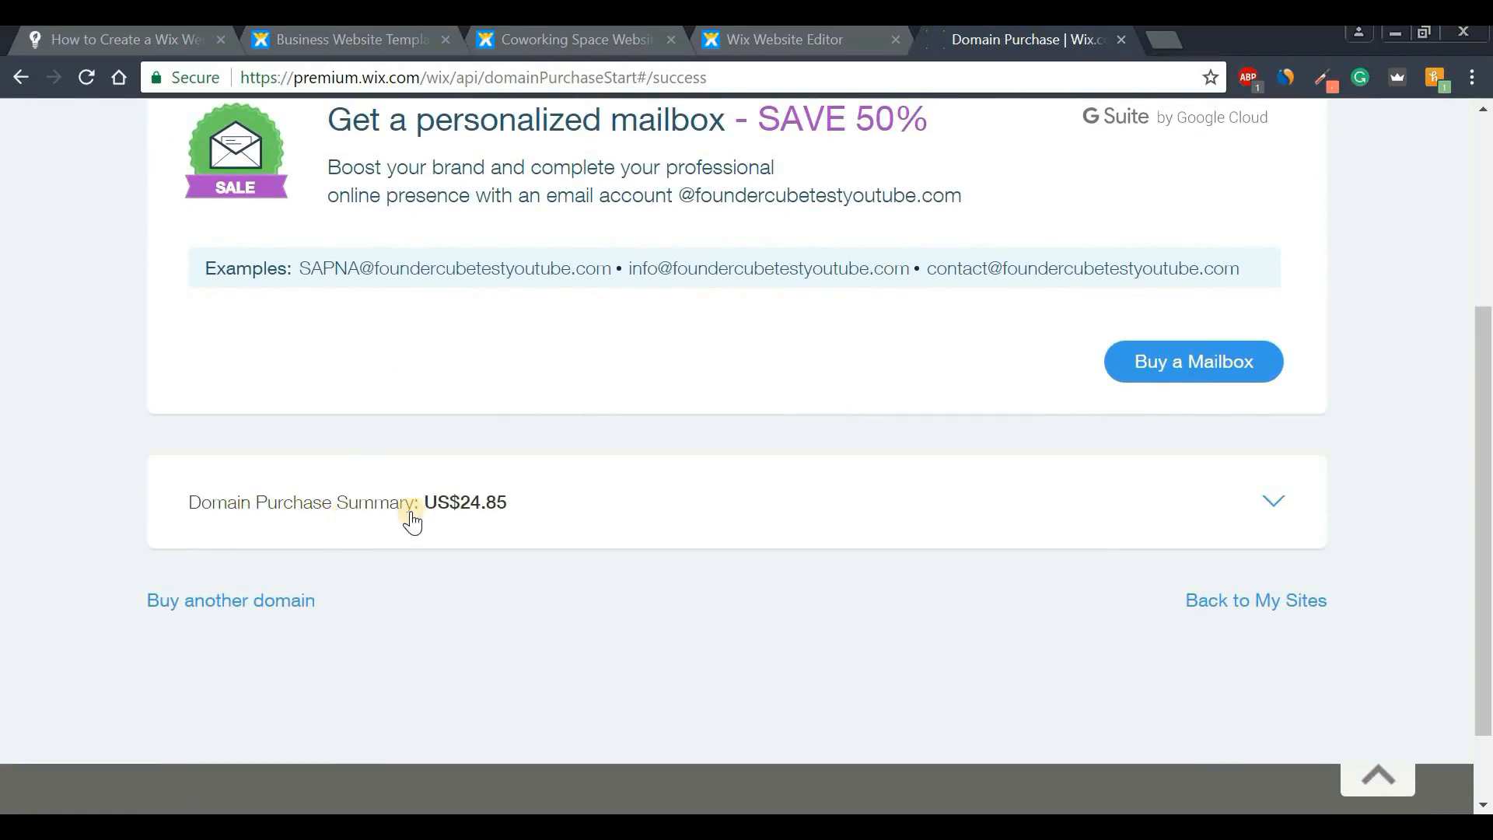
click(1275, 502)
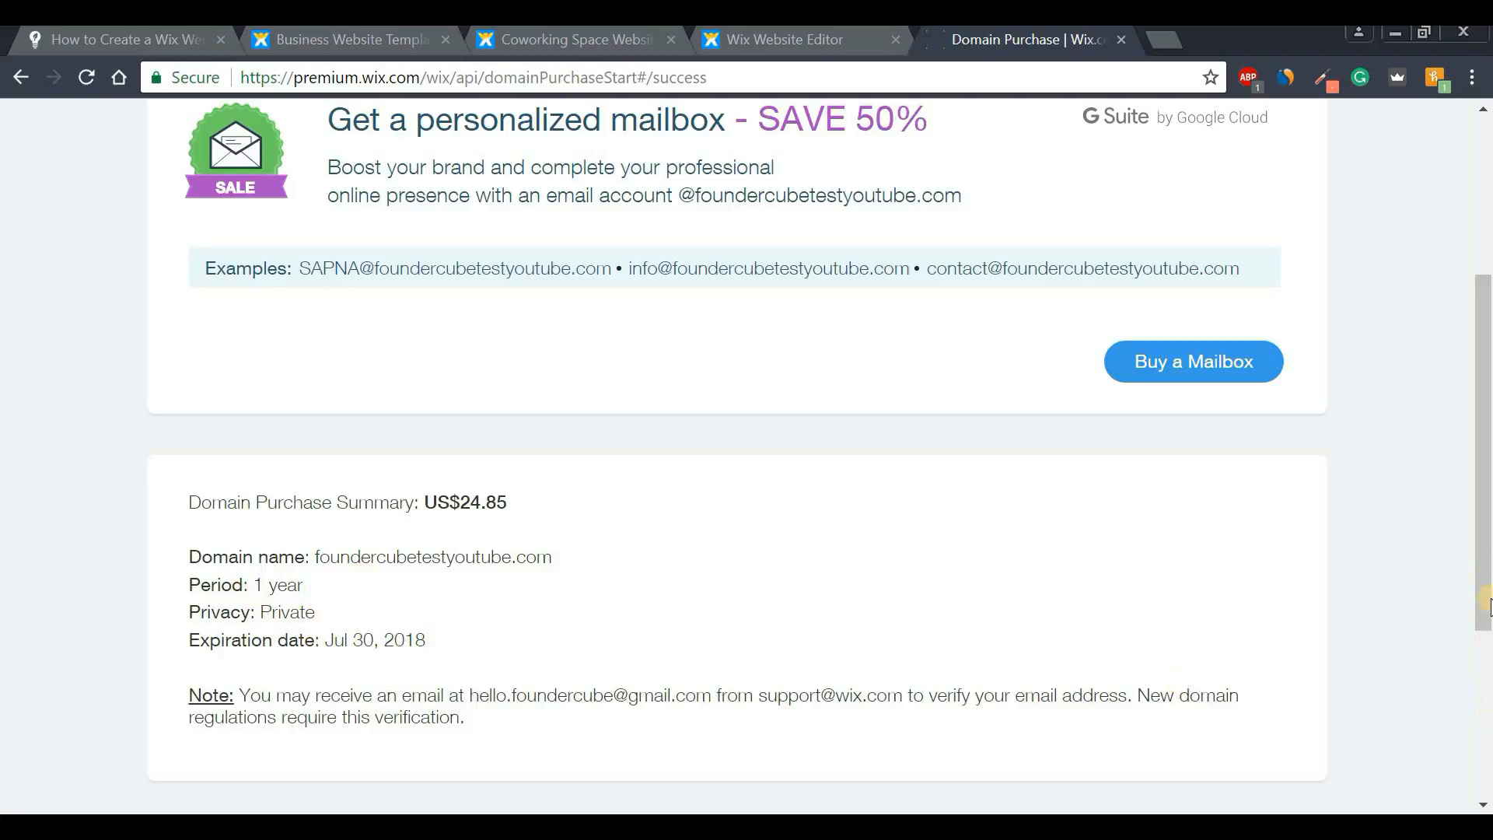
drag(1487, 606, 1487, 393)
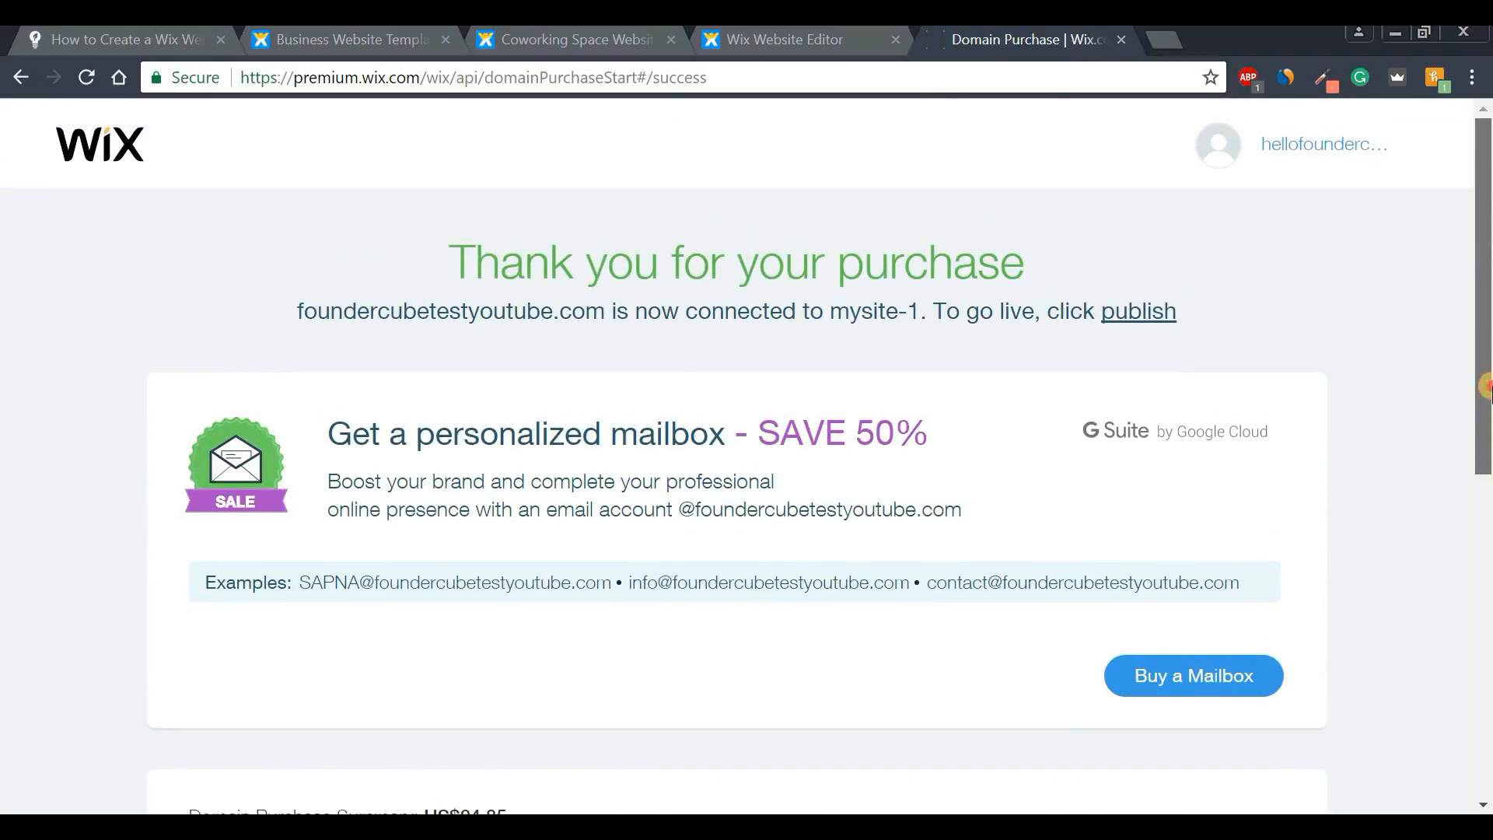
click(1137, 314)
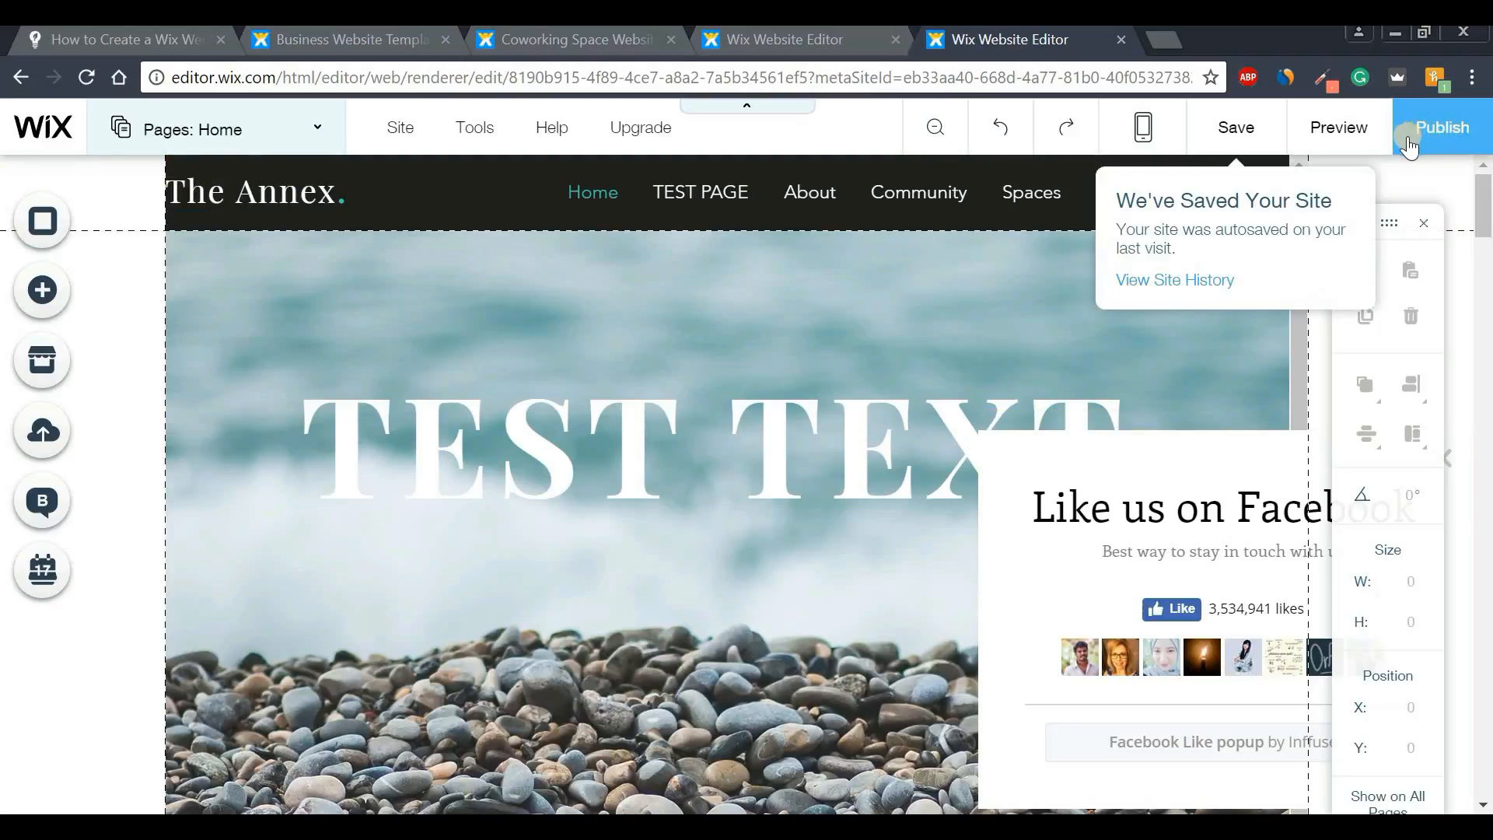
- Publish The Annex site and view it live at foundercubetestyoutube.com
click(1433, 136)
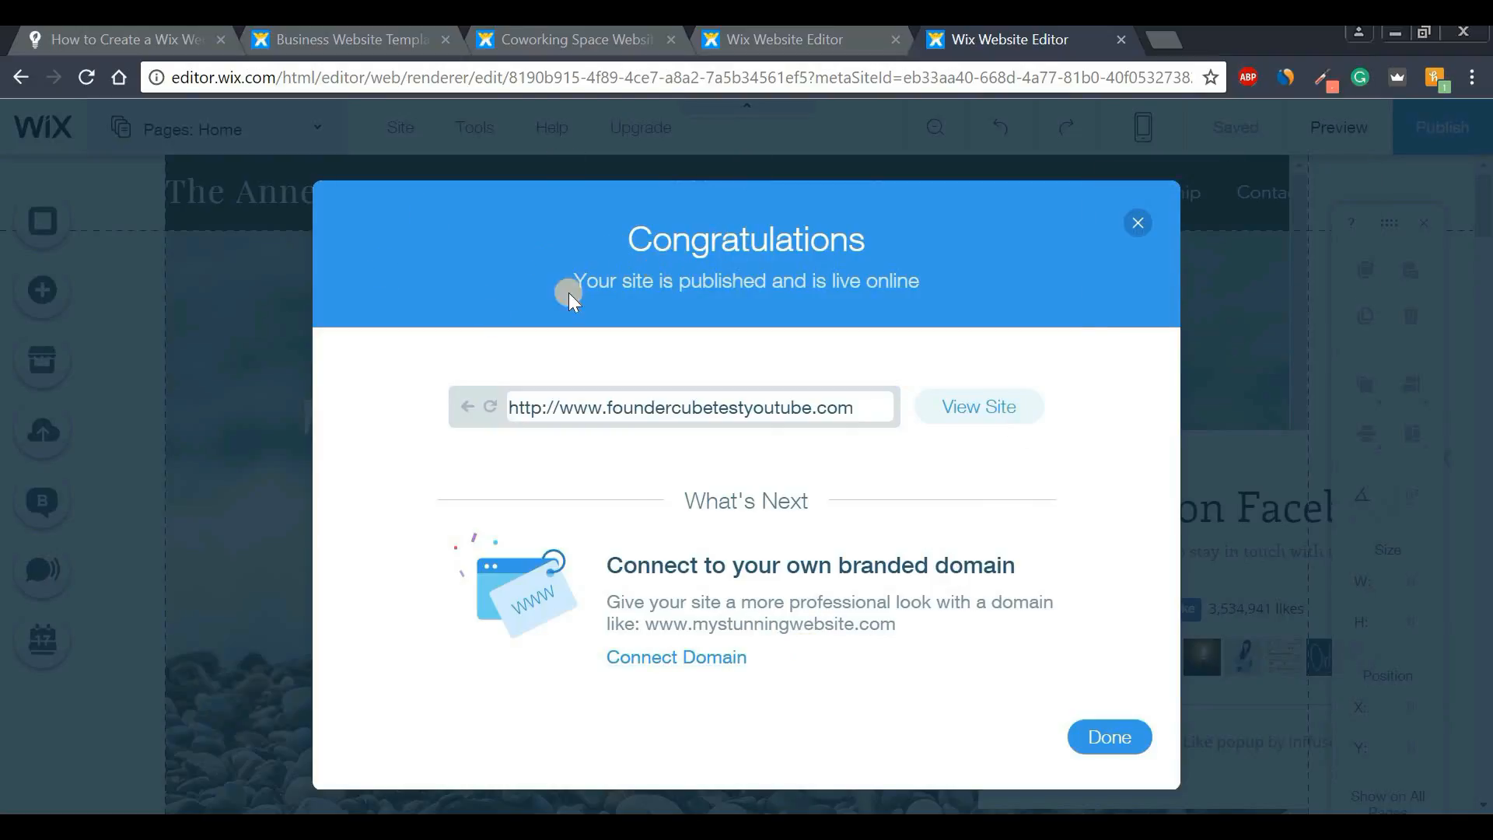
click(984, 416)
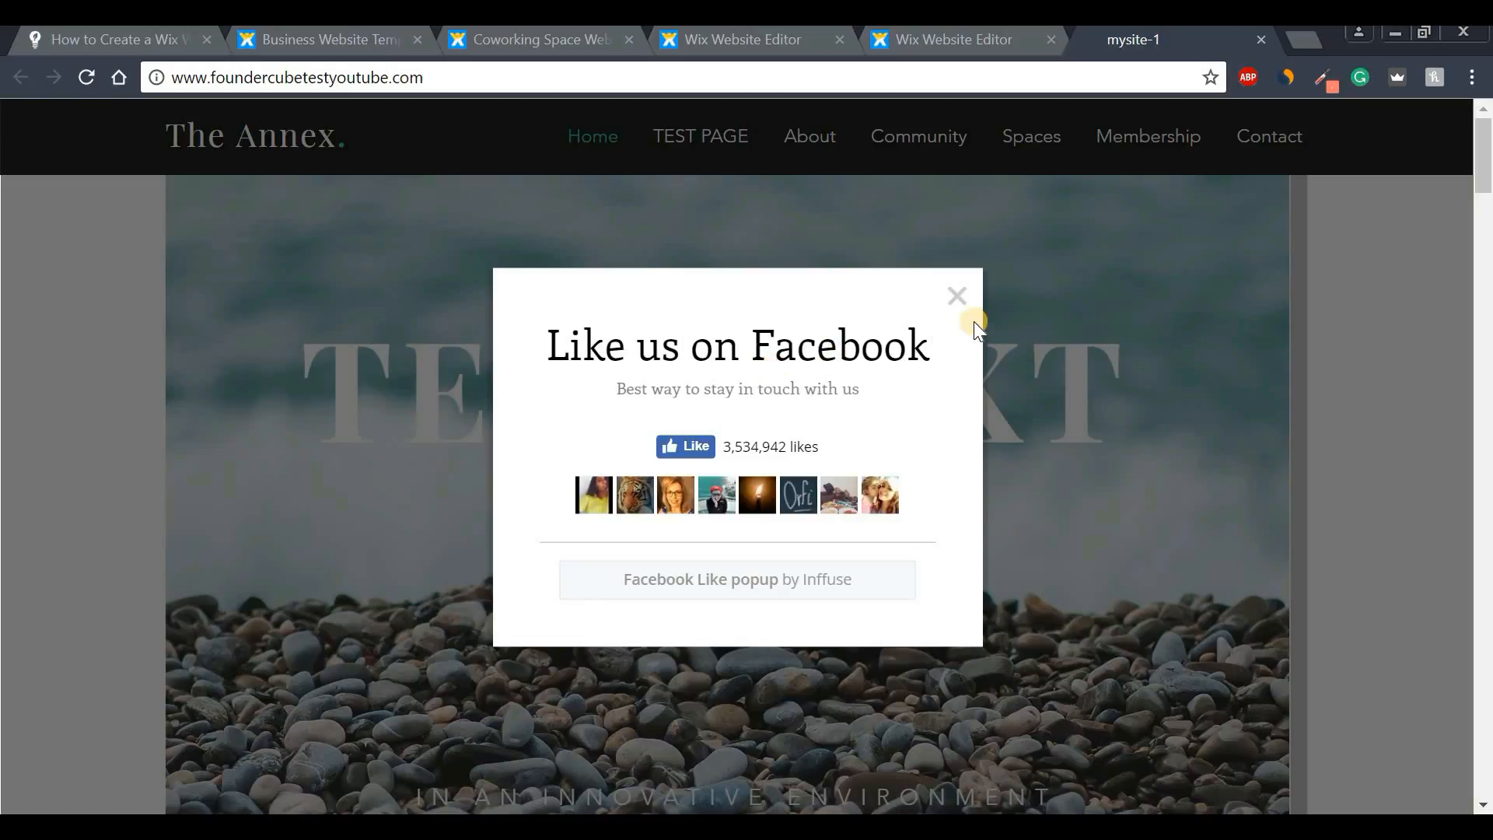
- Close the Like us on Facebook popup to show the TEST TEXT home page
click(954, 295)
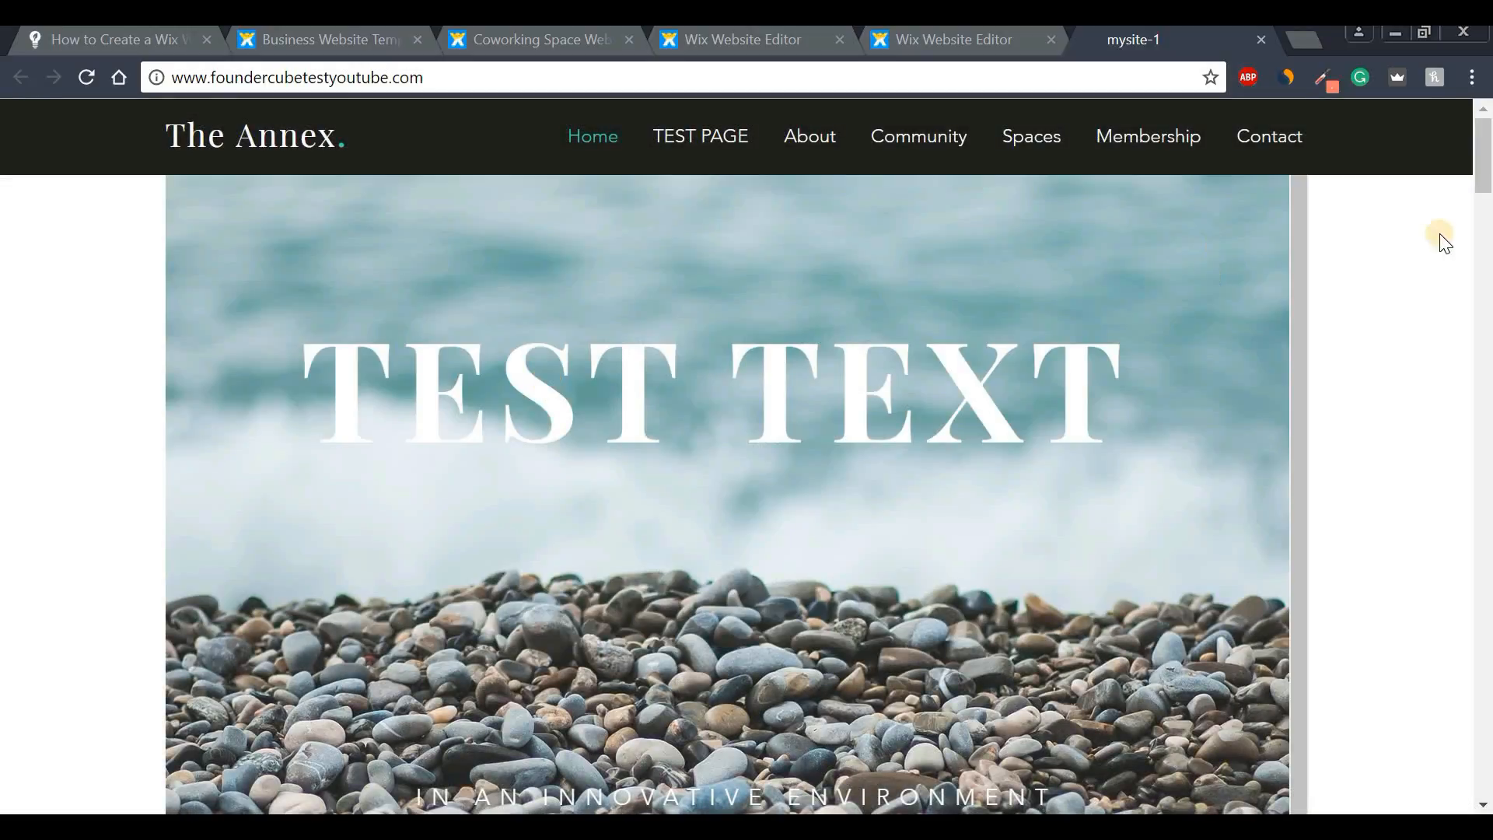
mouse_move(1485, 168)
mouse_down()
mouse_move(1485, 319)
mouse_move(1485, 167)
mouse_up()
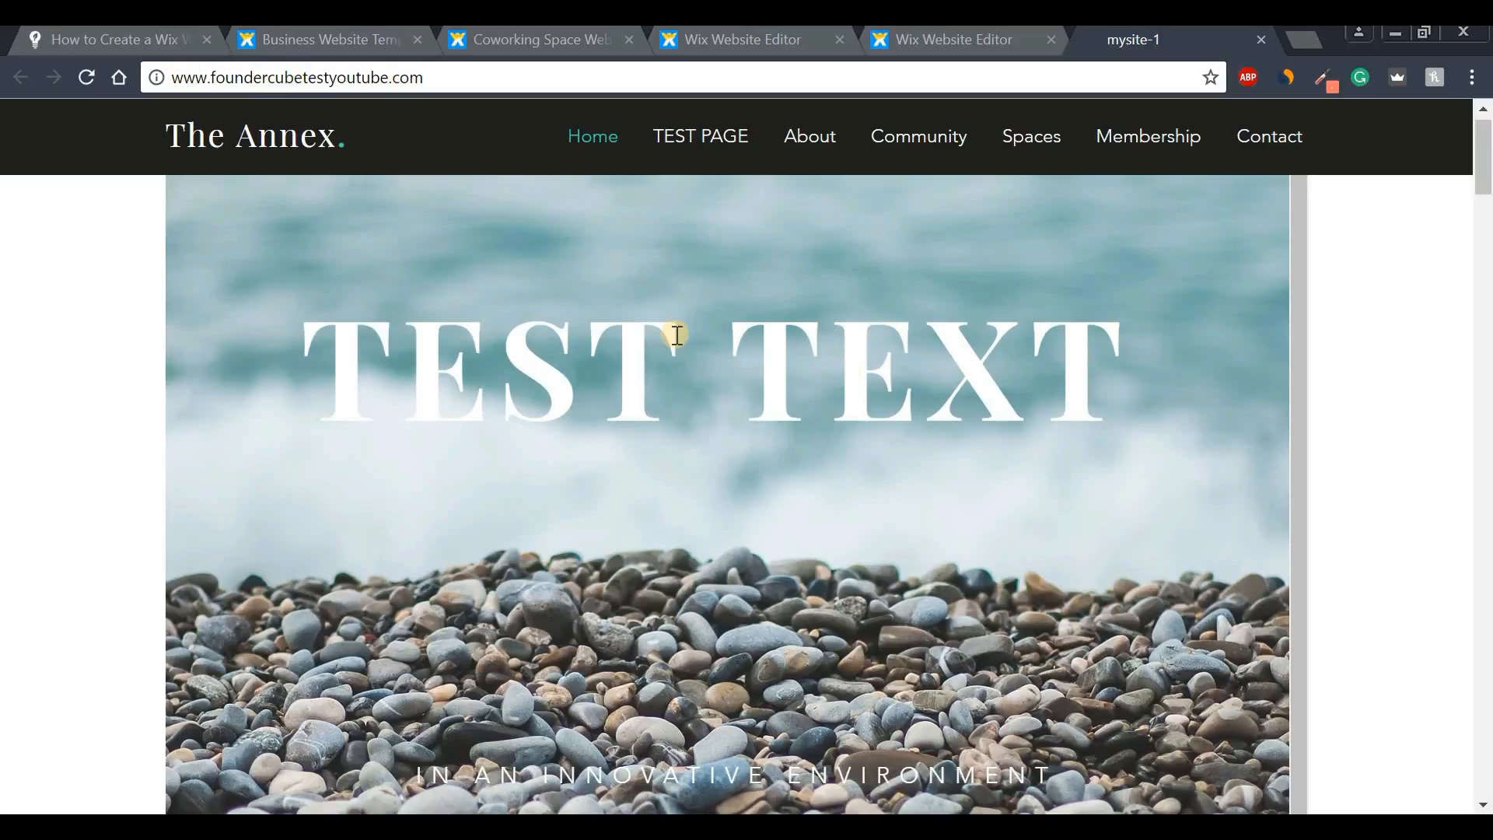
scroll(675, 358, up, 1)
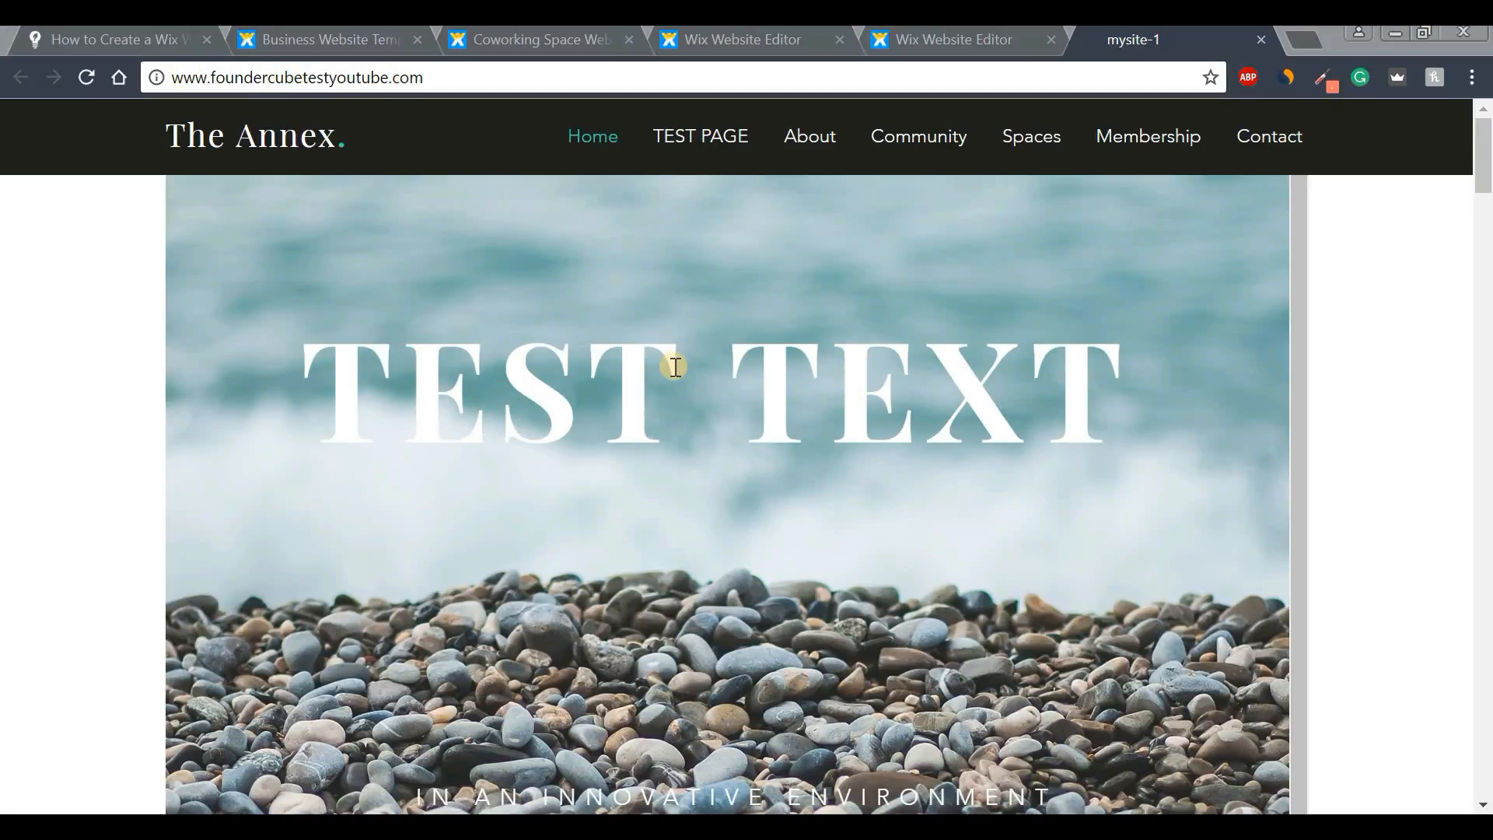